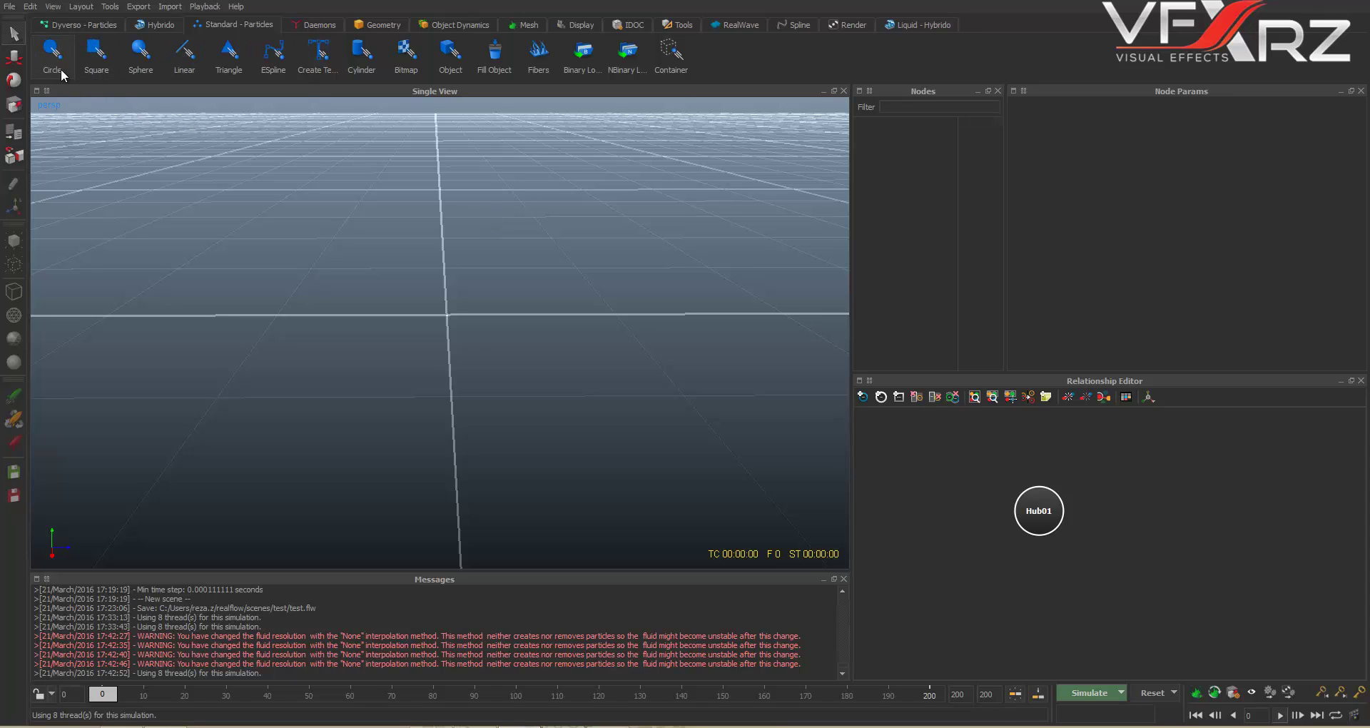
Step: Create a sphere at the scene origin and scale it down uniformly to about a third of its default size
drag(62, 70, 224, 32)
click(377, 25)
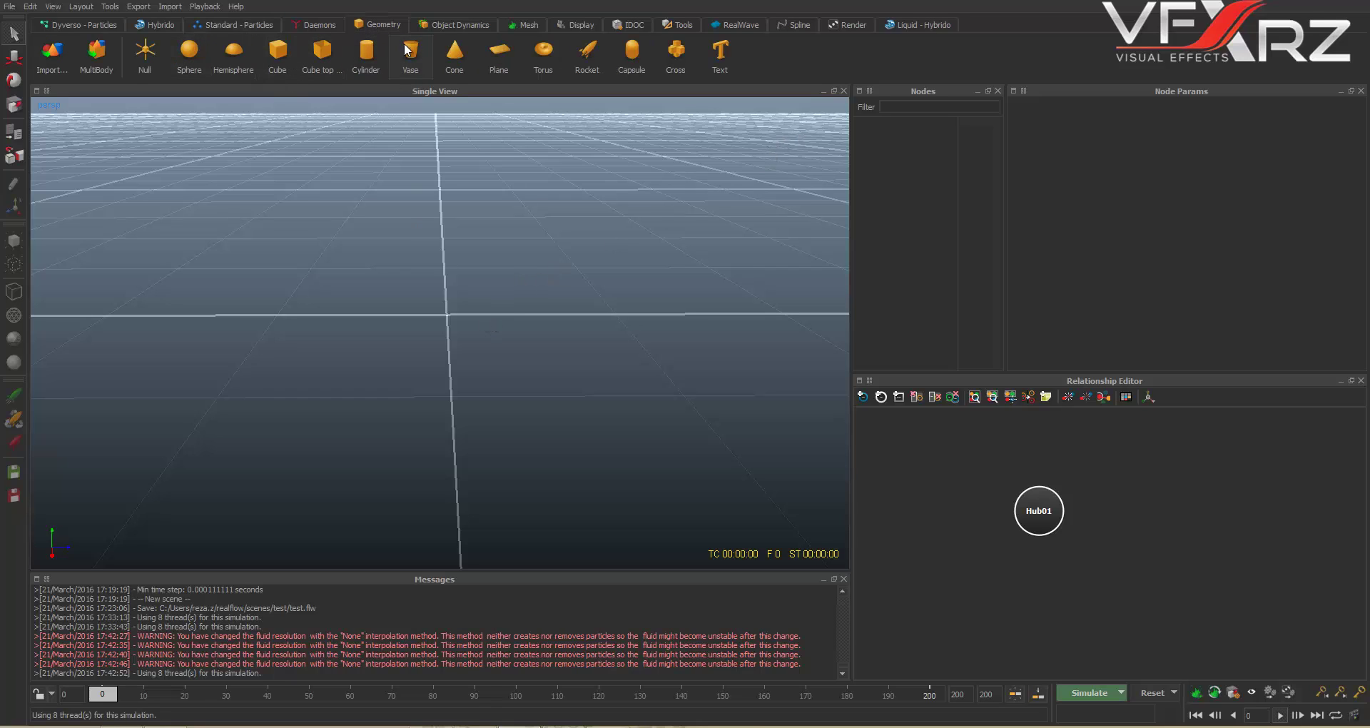
click(193, 57)
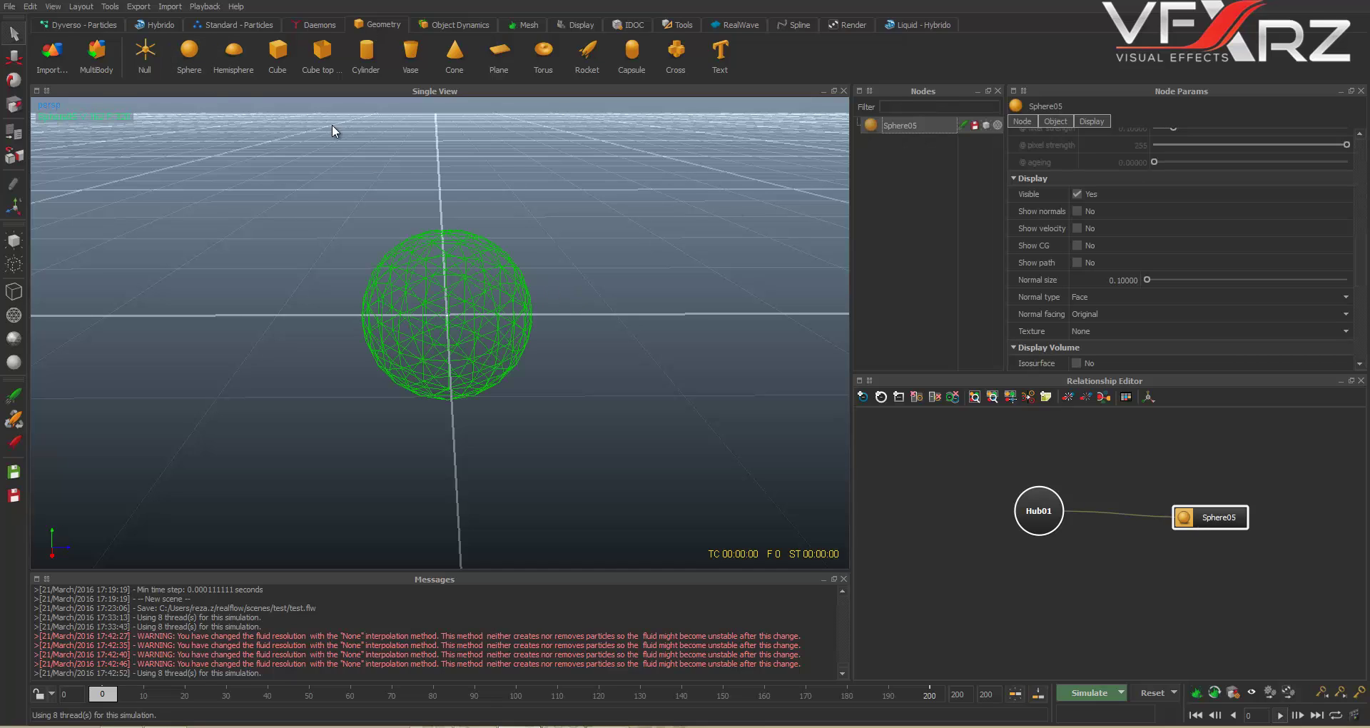
click(15, 105)
drag(446, 318, 403, 322)
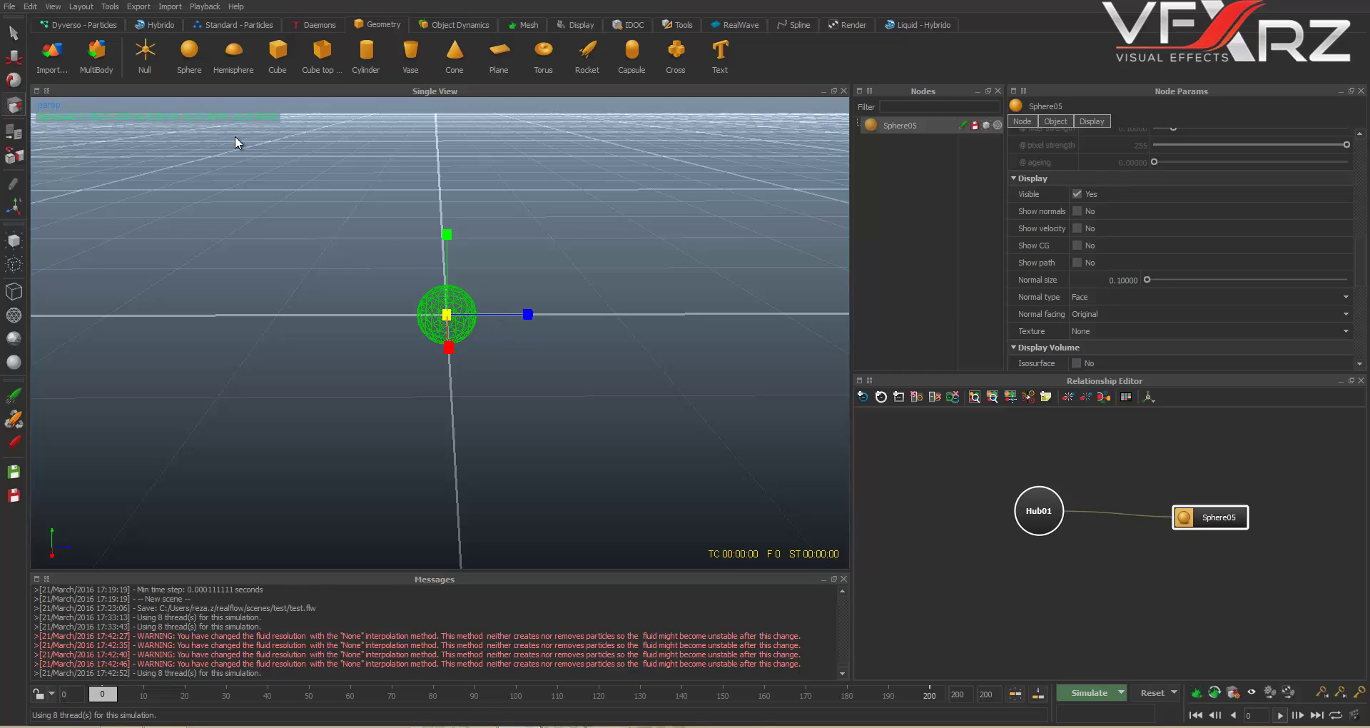
Step: Add a circle standard-particle emitter and scale it down uniformly until it is narrower than the sphere below it
click(238, 24)
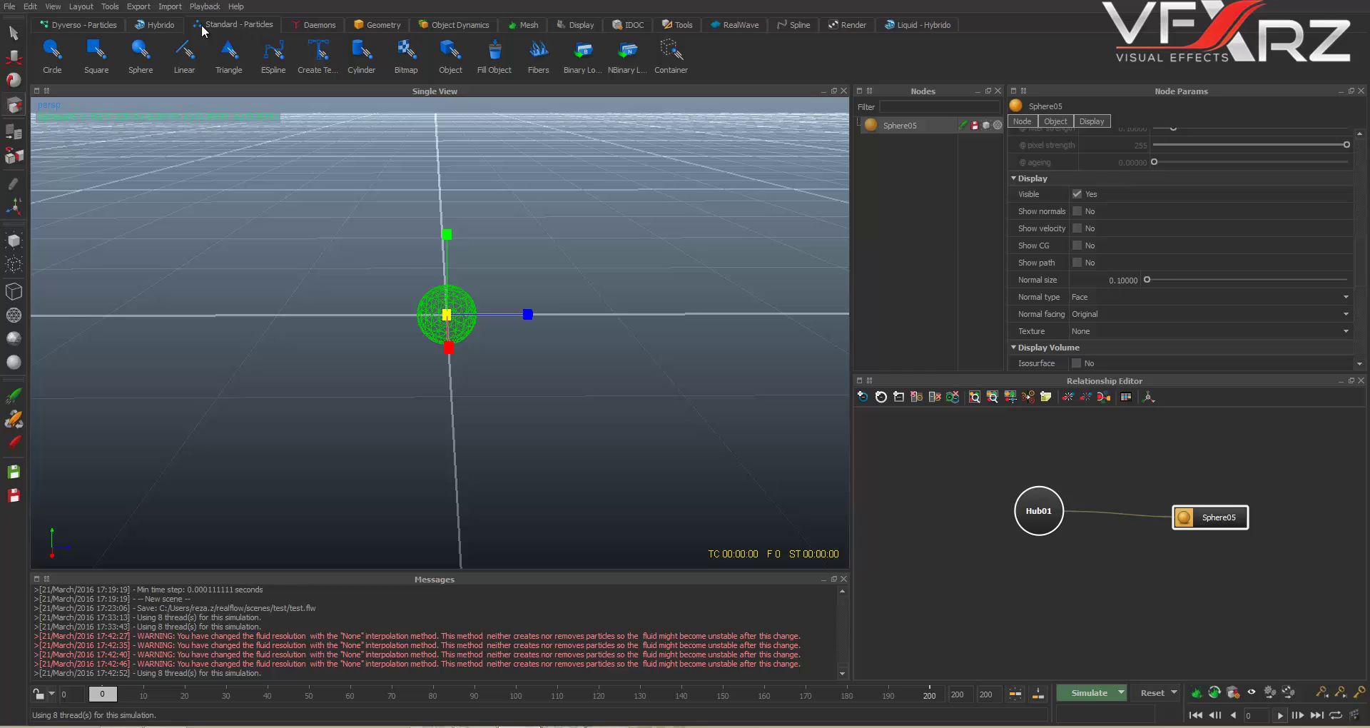
click(67, 65)
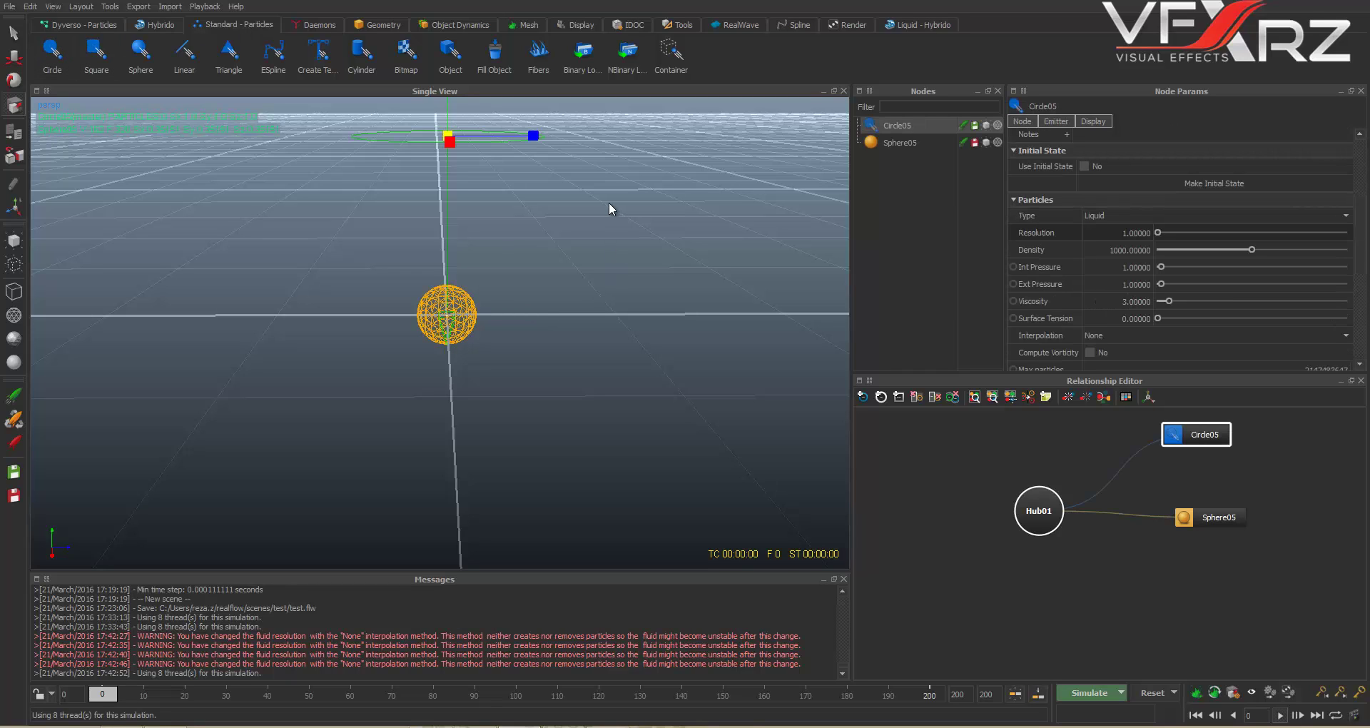
alt+drag(614, 171, 490, 200)
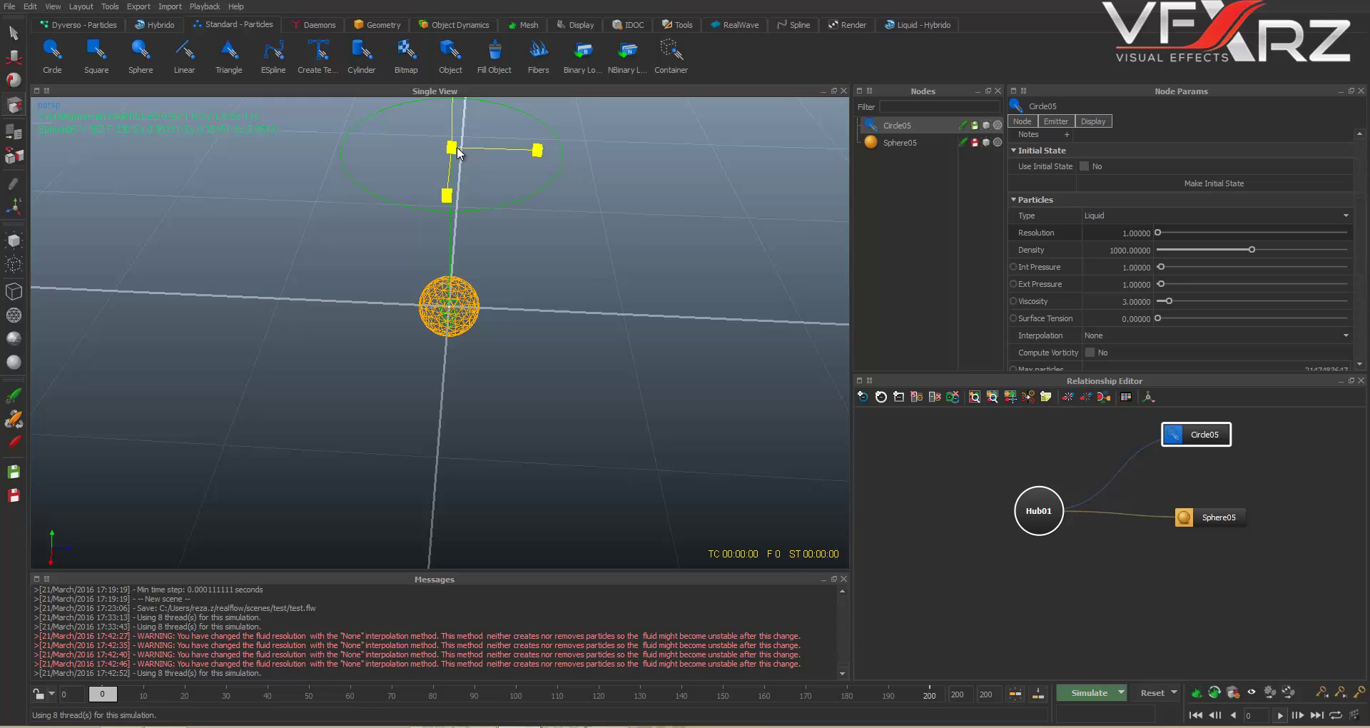
drag(454, 152, 413, 159)
alt+drag(557, 141, 546, 184)
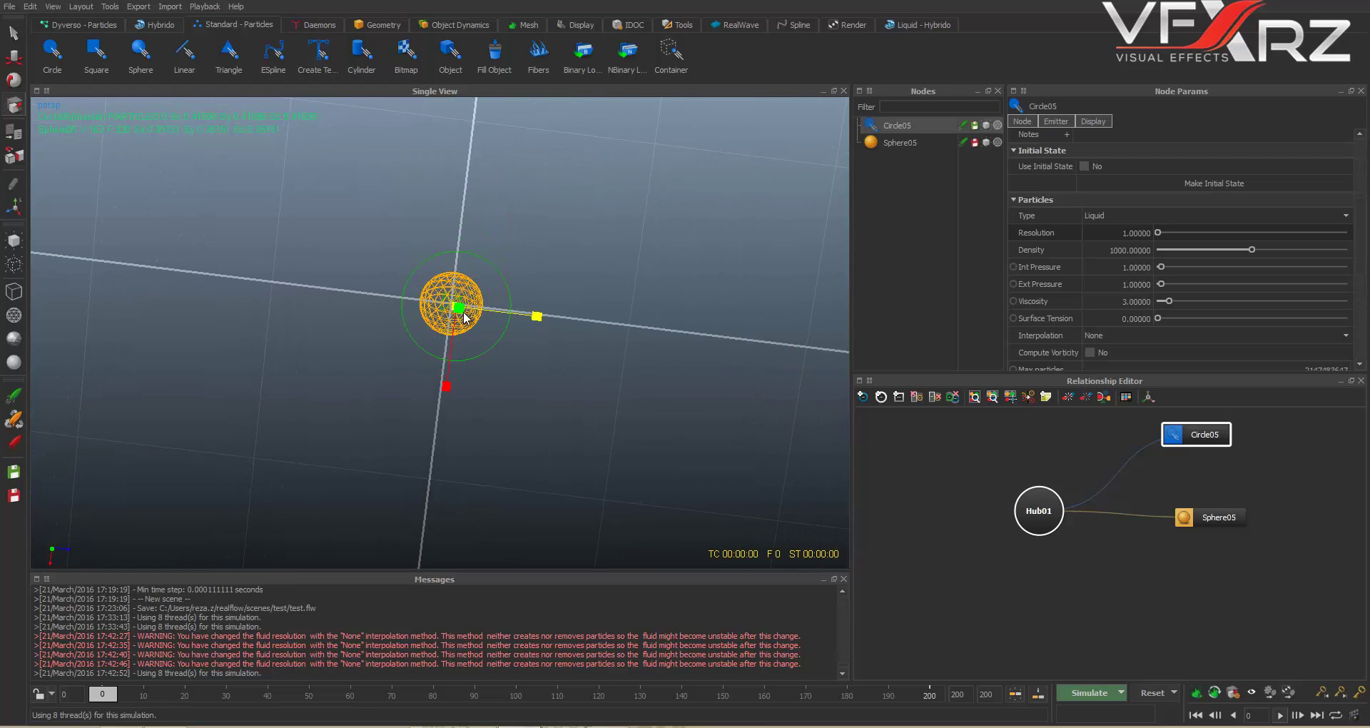
alt+drag(546, 253, 545, 260)
drag(458, 295, 426, 306)
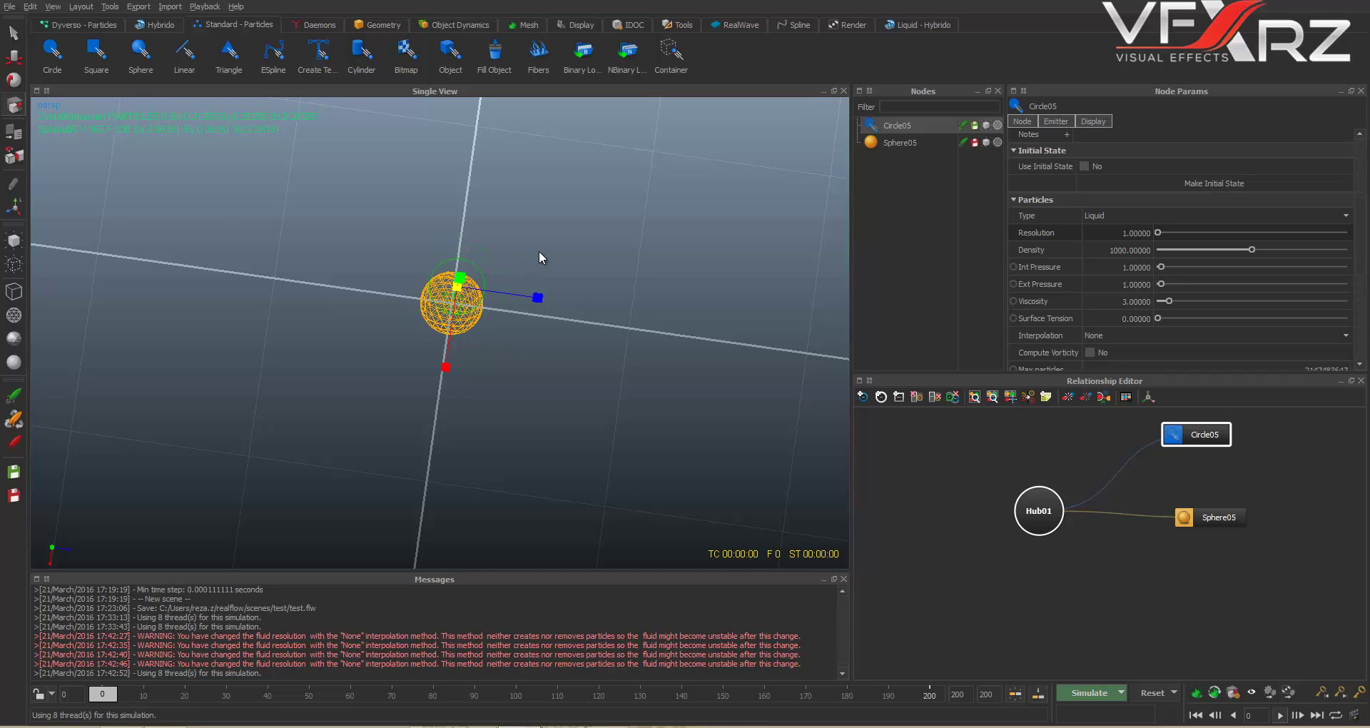
alt+drag(538, 251, 549, 179)
Step: Duplicate the circle emitter and sphere together twice, moving one pair to each side of the originals along the blue axis
drag(932, 193, 908, 147)
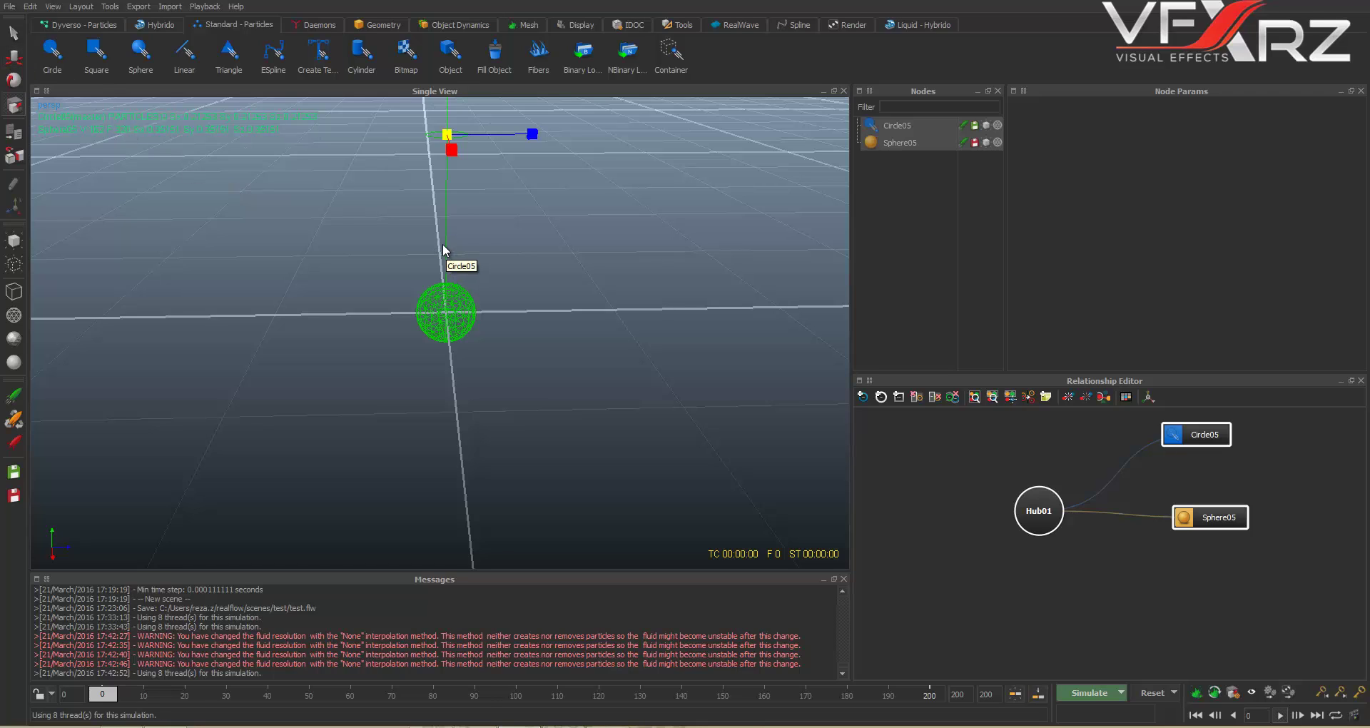
key(ctrl+d)
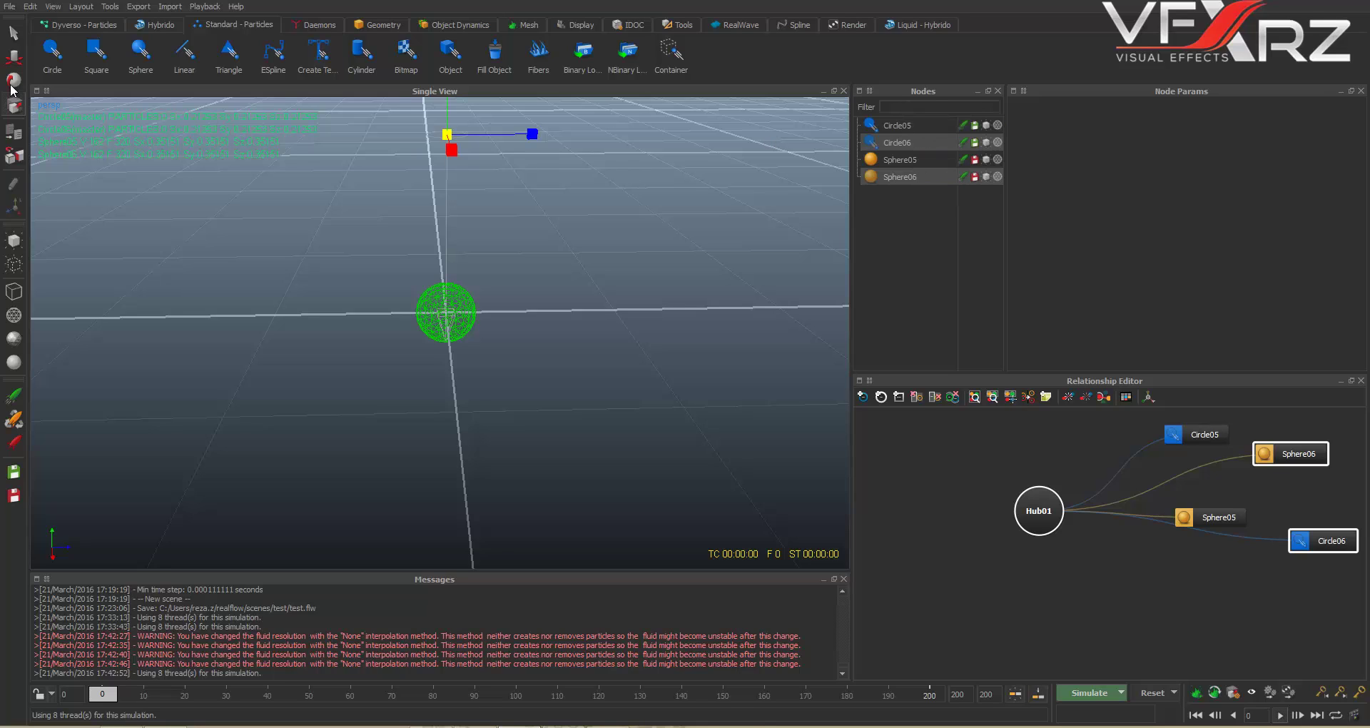
click(17, 63)
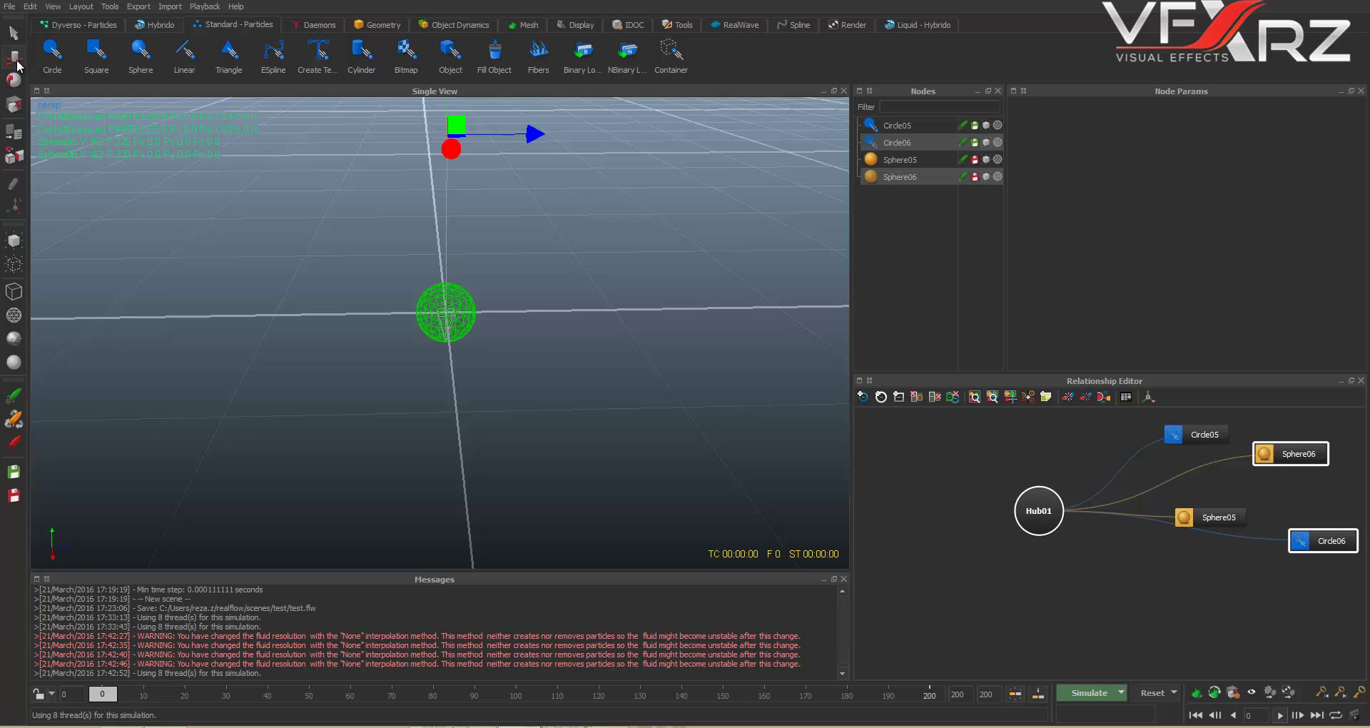
drag(540, 135, 734, 128)
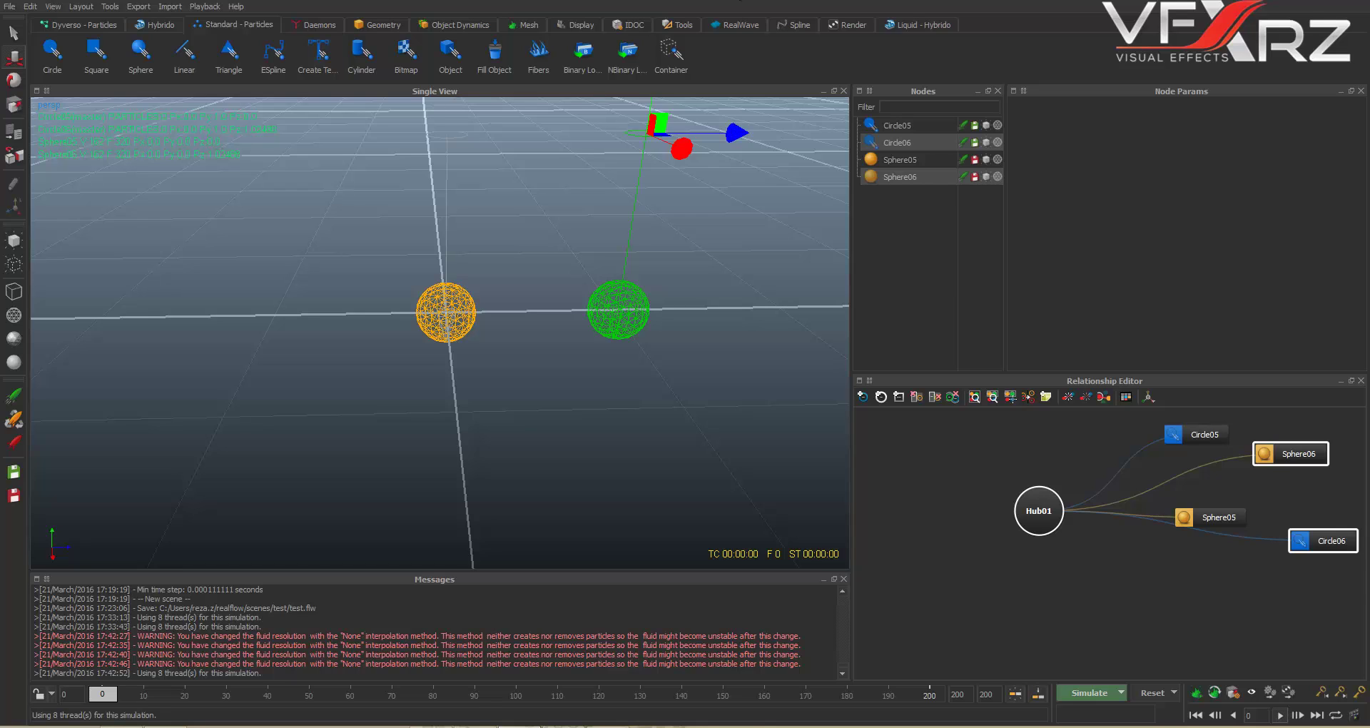
key(ctrl+d)
drag(742, 132, 334, 147)
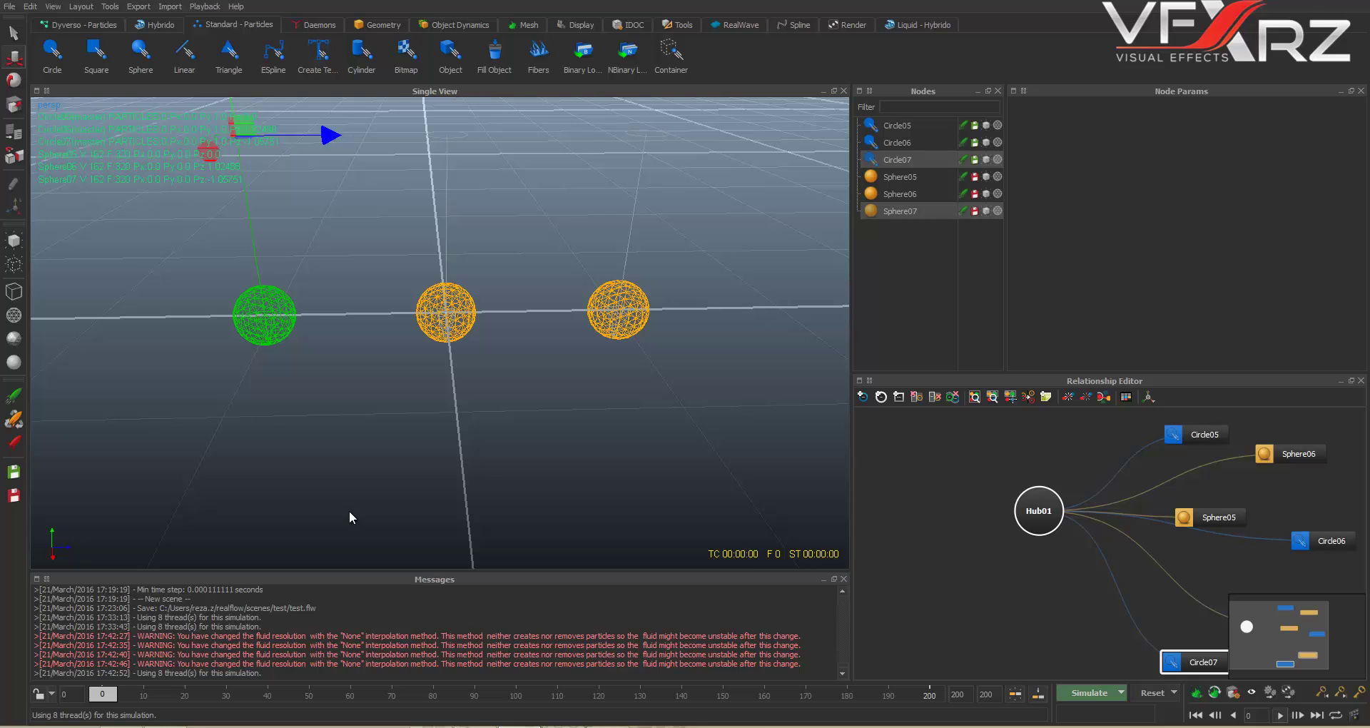
alt+drag(358, 504, 371, 477)
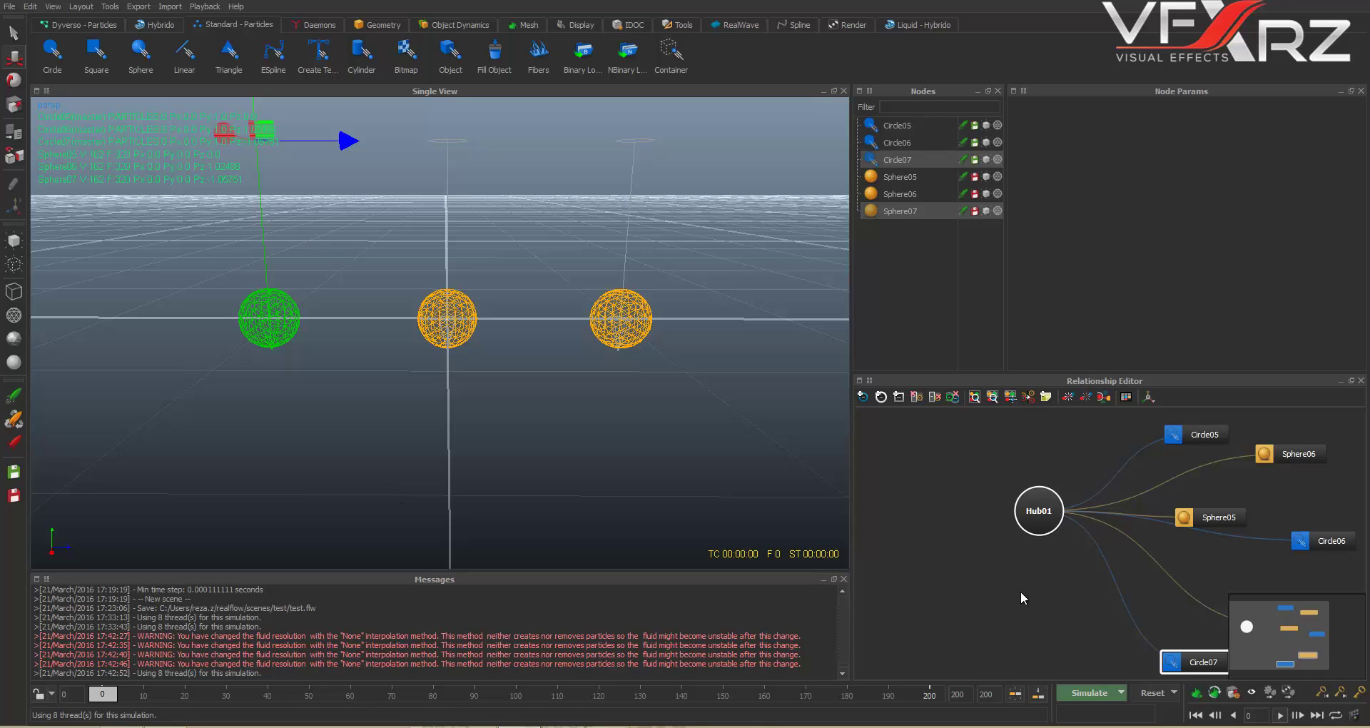
Step: Simulate the three emitters past frame 100, stop, and go to frame 40 to examine the particles
click(1085, 696)
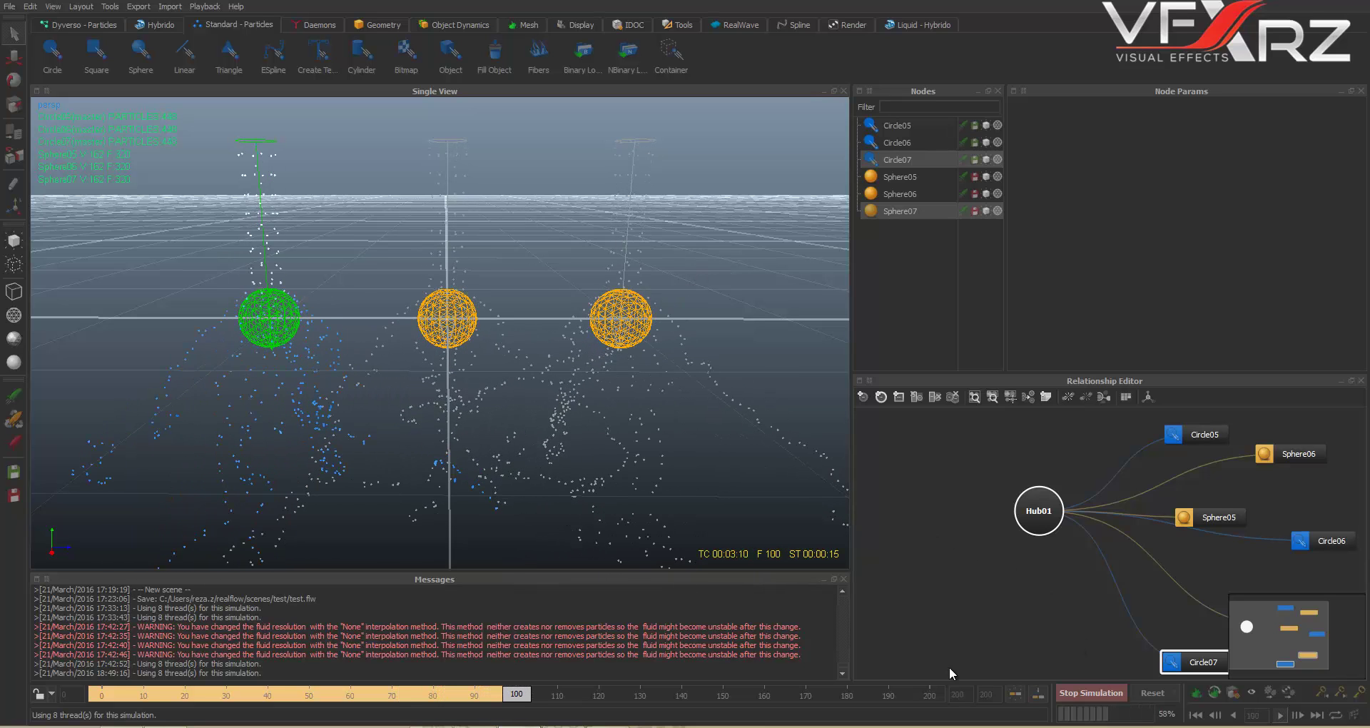
click(1072, 693)
drag(564, 697, 144, 694)
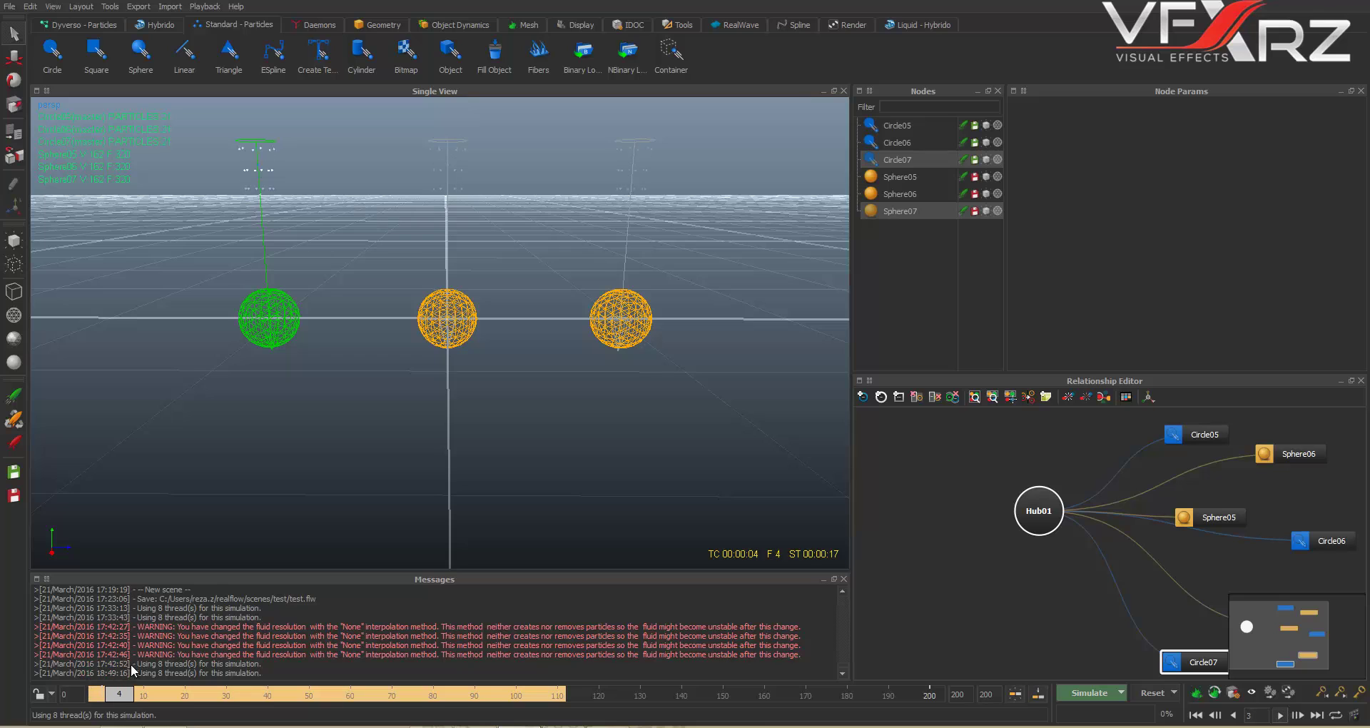
drag(175, 696, 275, 559)
click(172, 442)
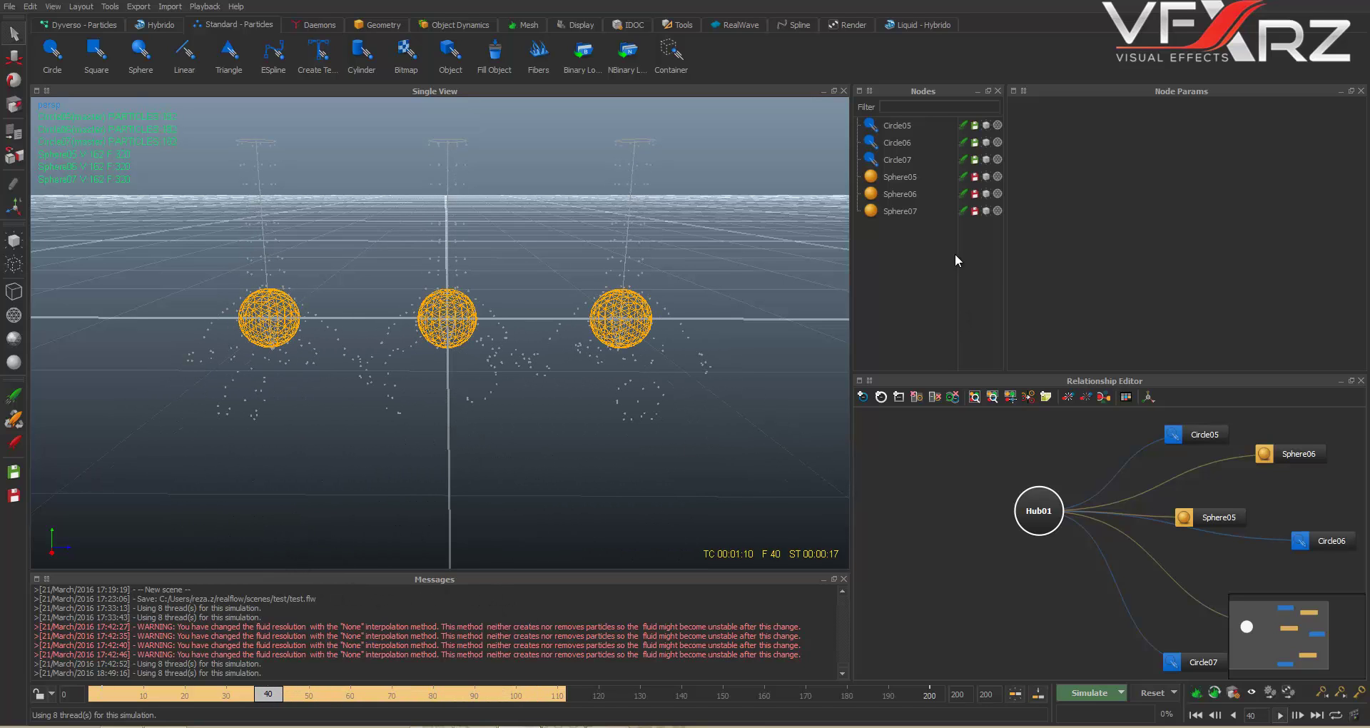
Step: Rename the circle emitters, from the leftmost to the rightmost in the scene, as Circle01, Circle02 and Circle03
right_click(905, 158)
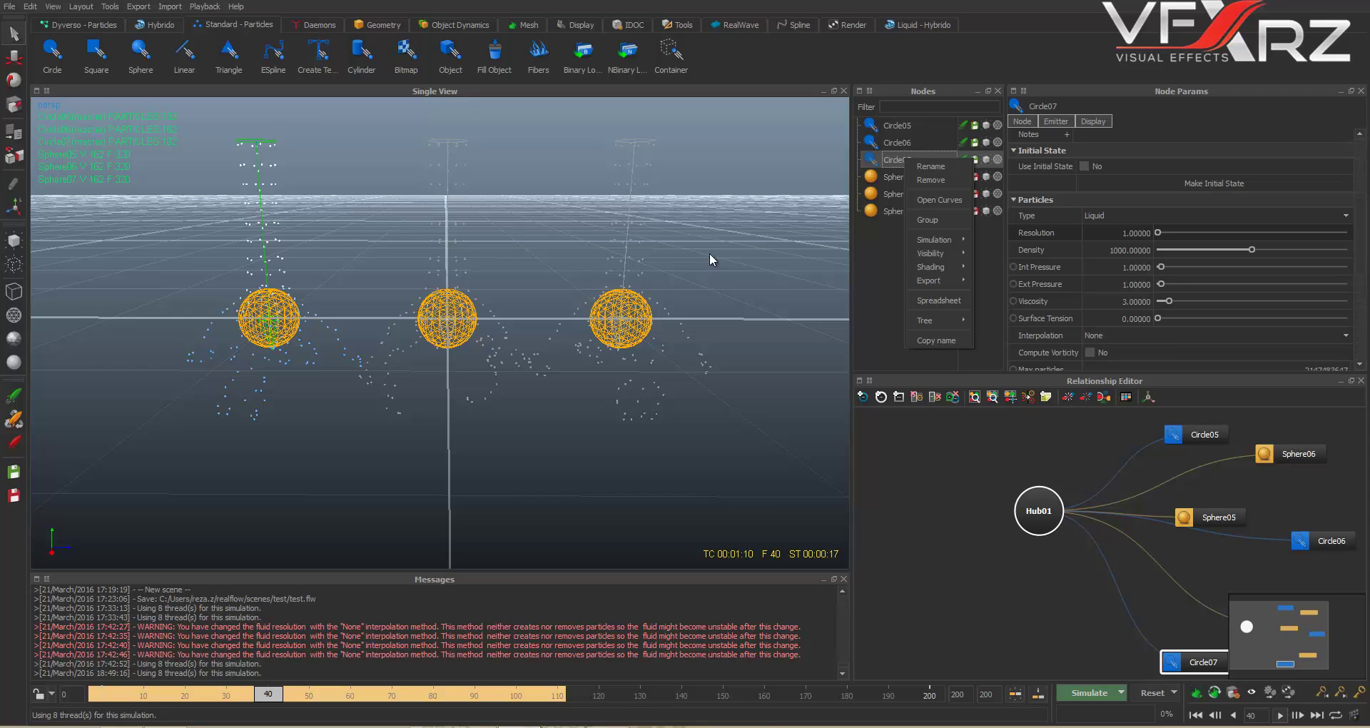
click(931, 166)
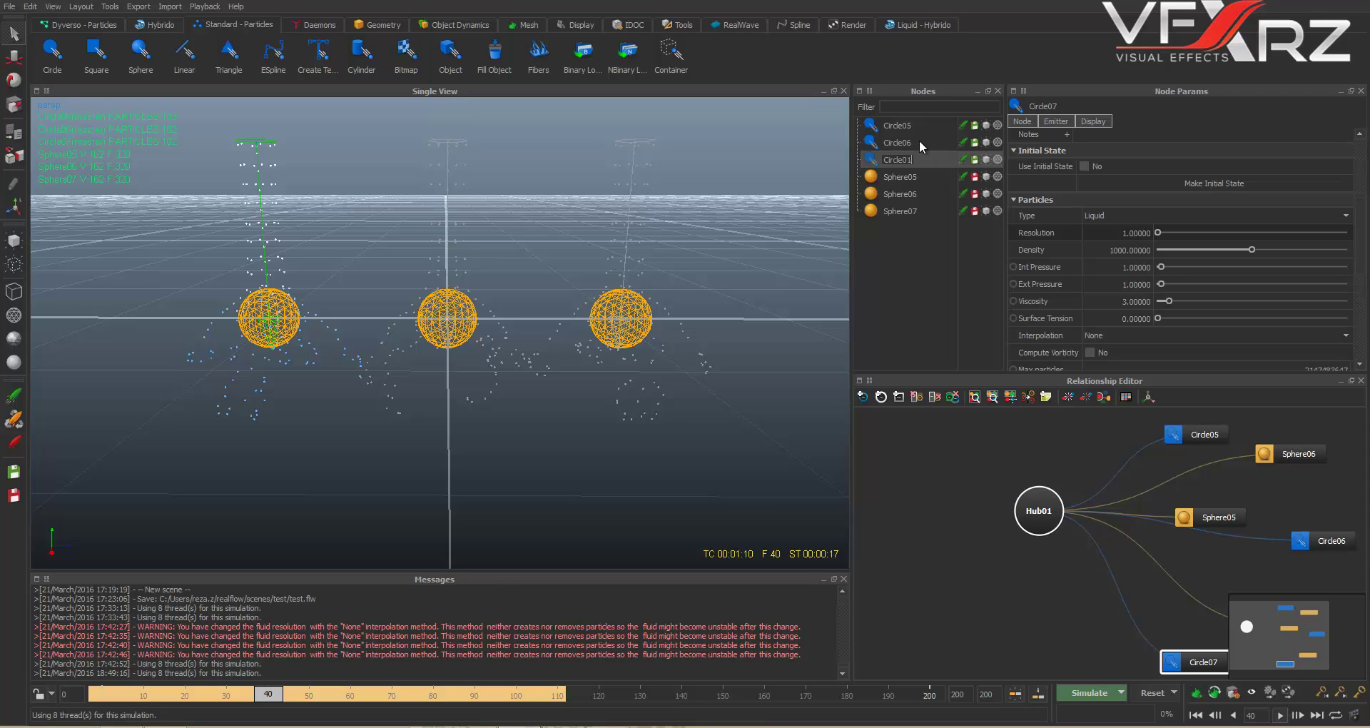
click(920, 141)
right_click(913, 140)
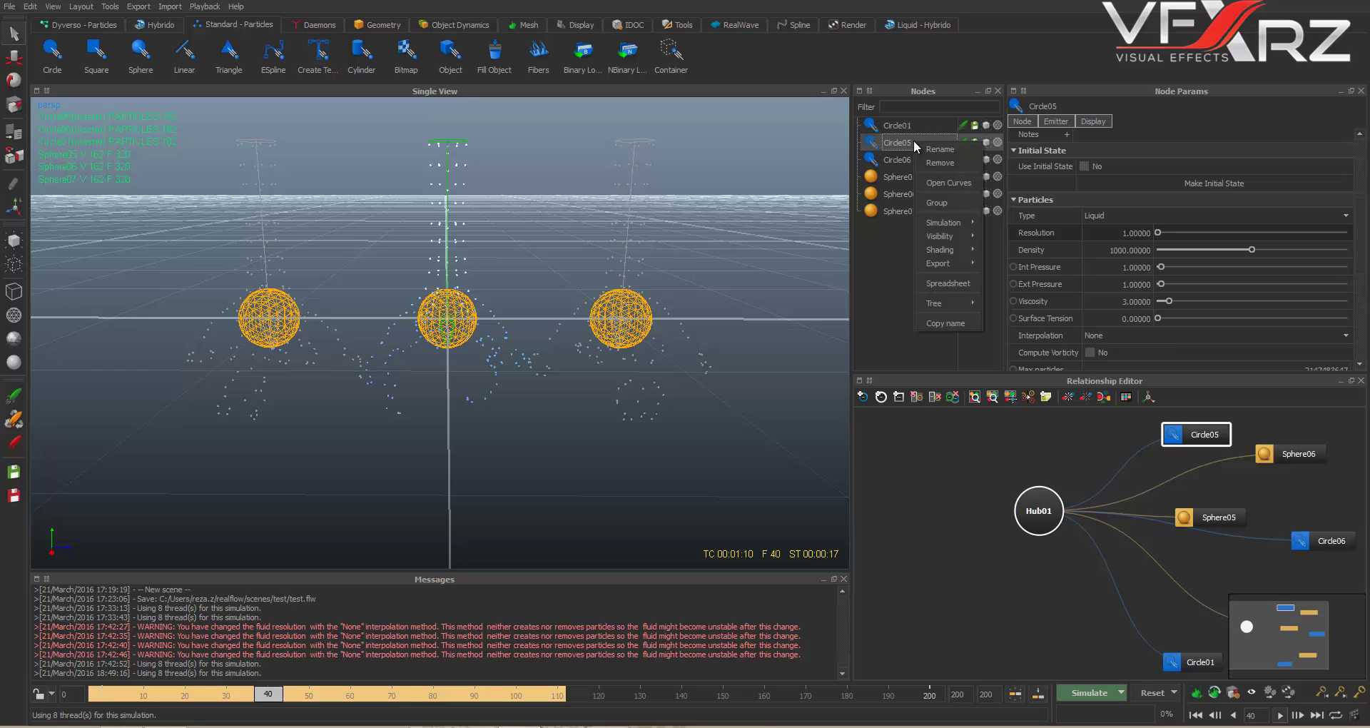
click(927, 147)
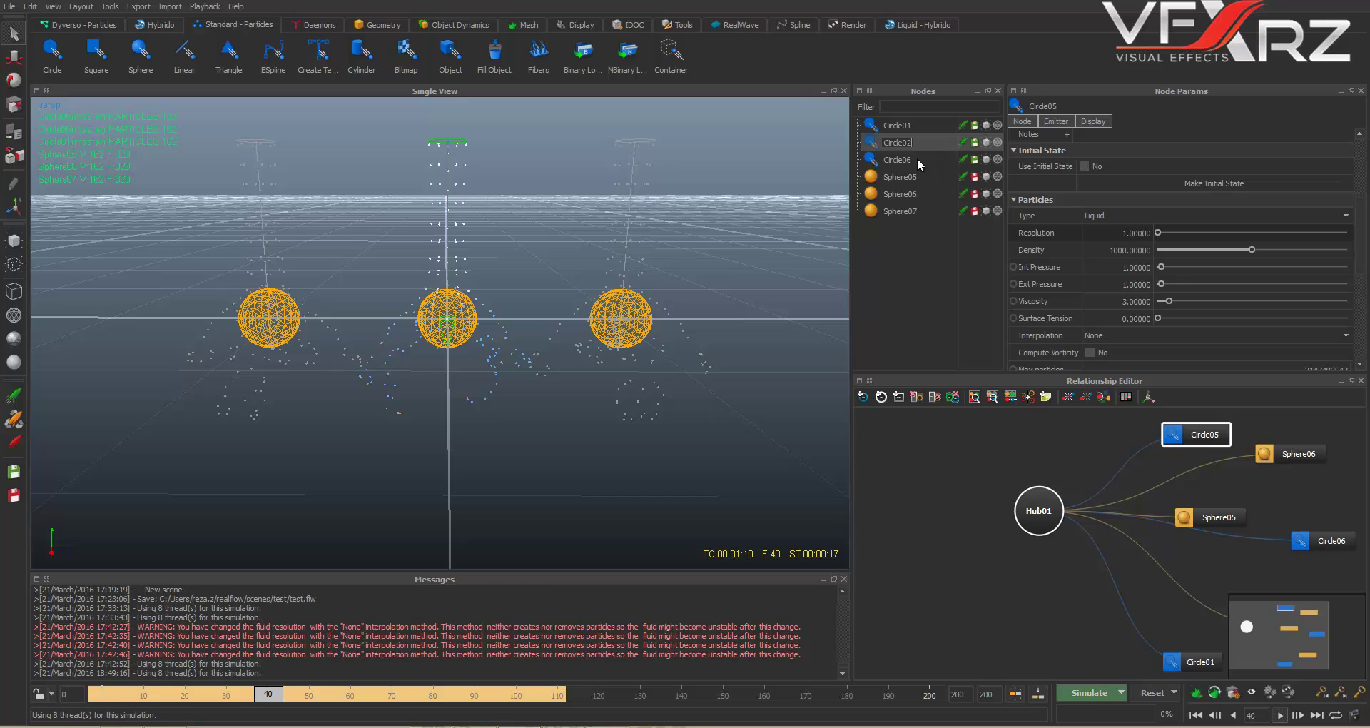
click(918, 157)
right_click(906, 160)
click(914, 165)
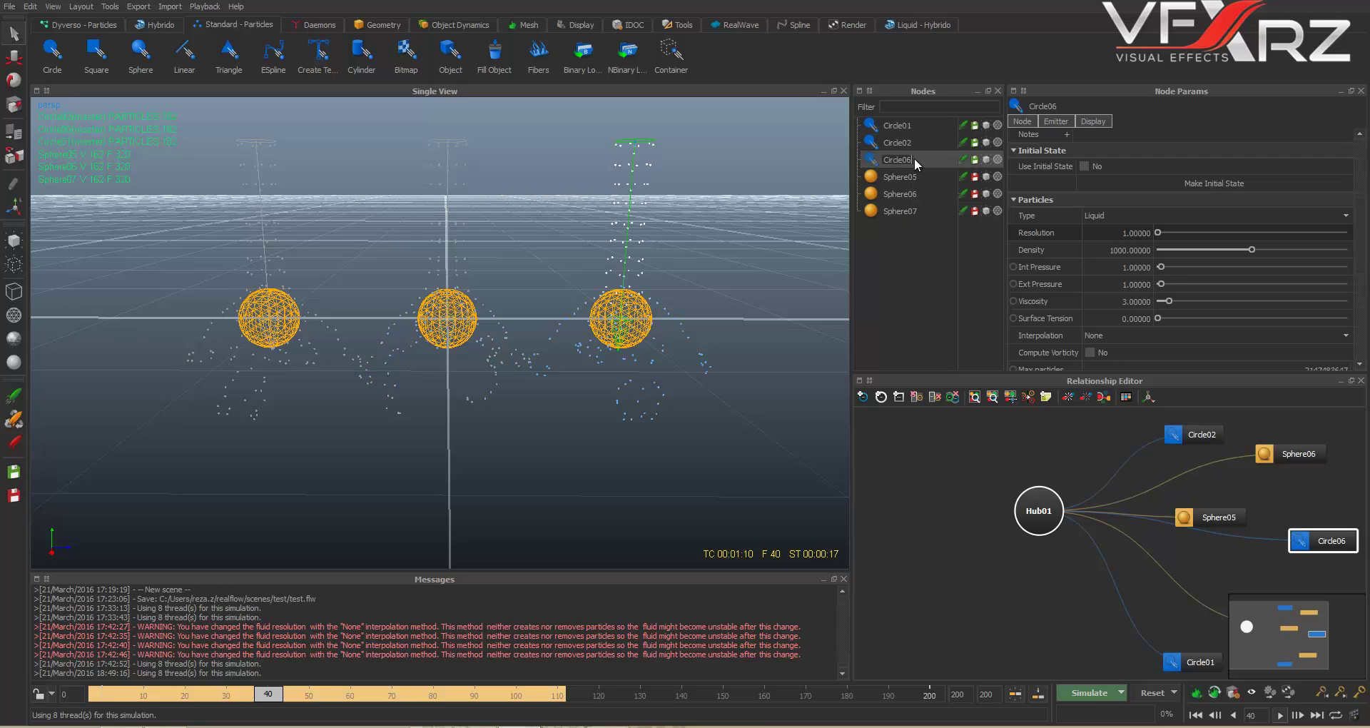
click(896, 271)
Step: Reset and rerun the simulation to about frame 68, and examine the particles at frame 54
drag(268, 694, 72, 707)
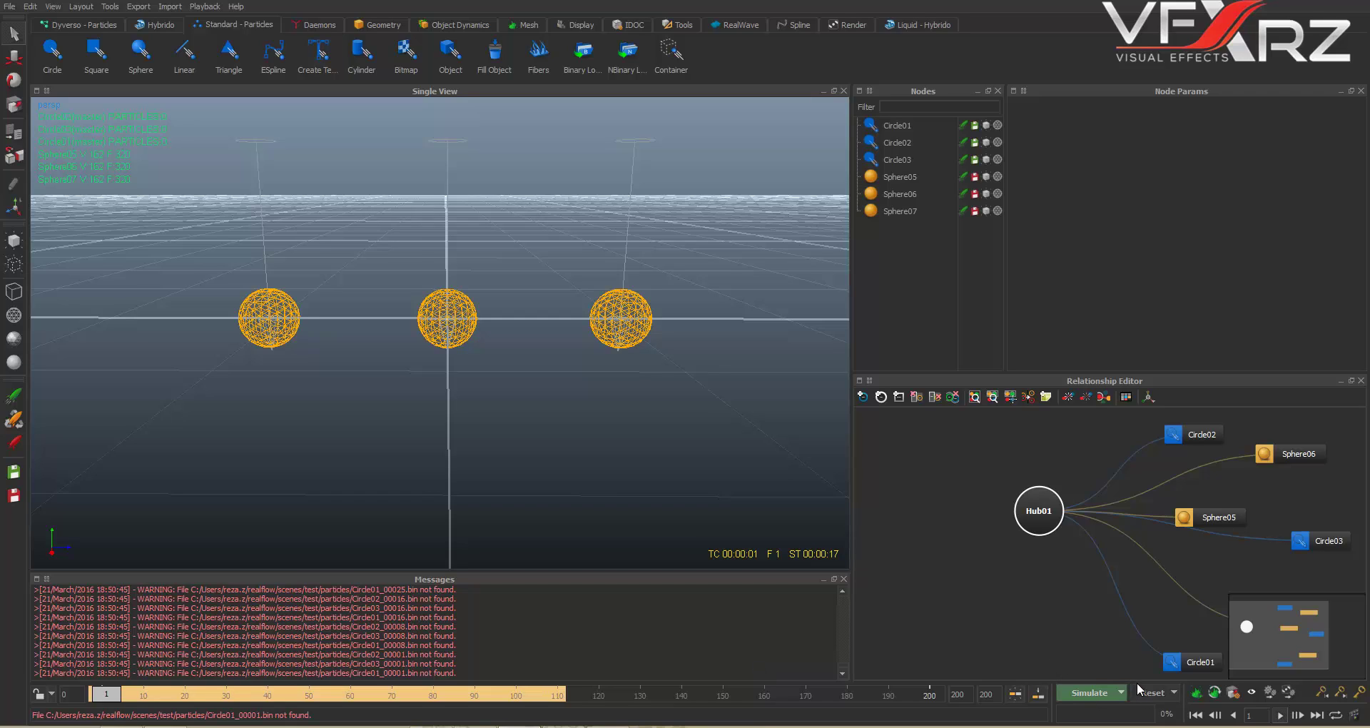
click(1154, 694)
click(664, 367)
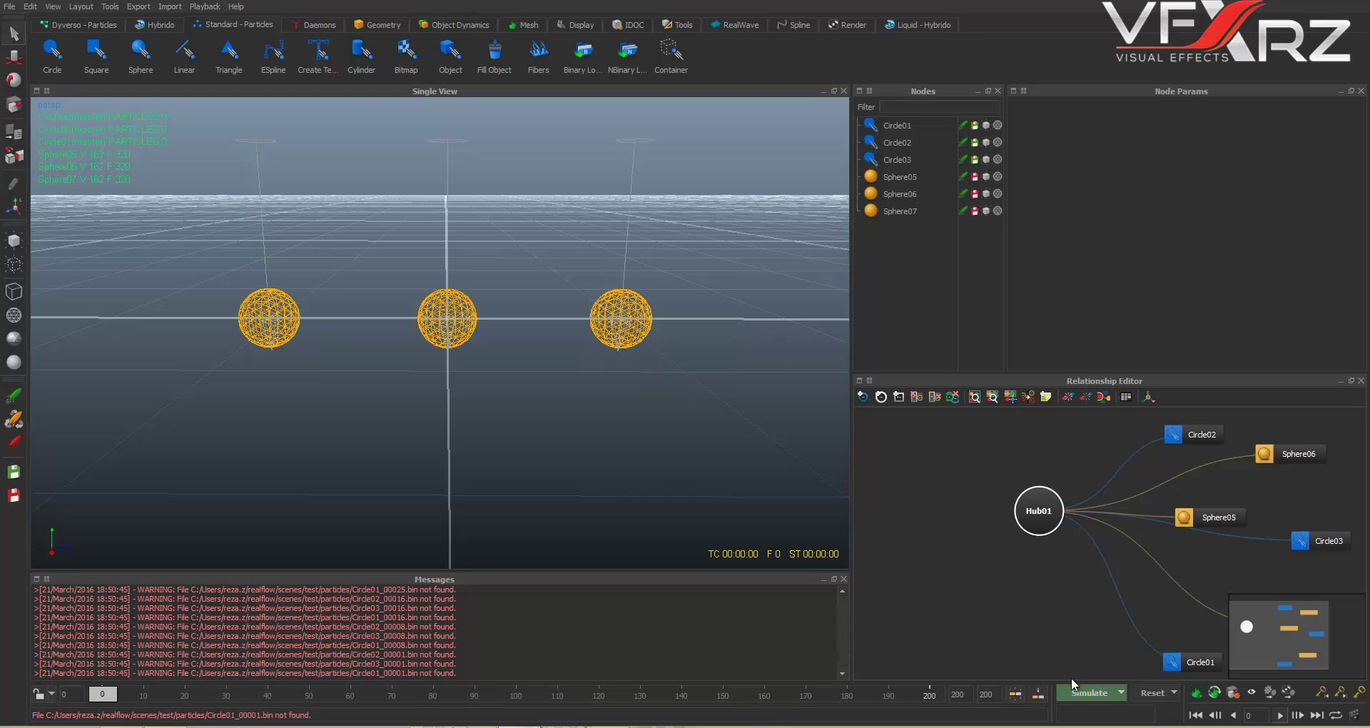
click(1081, 695)
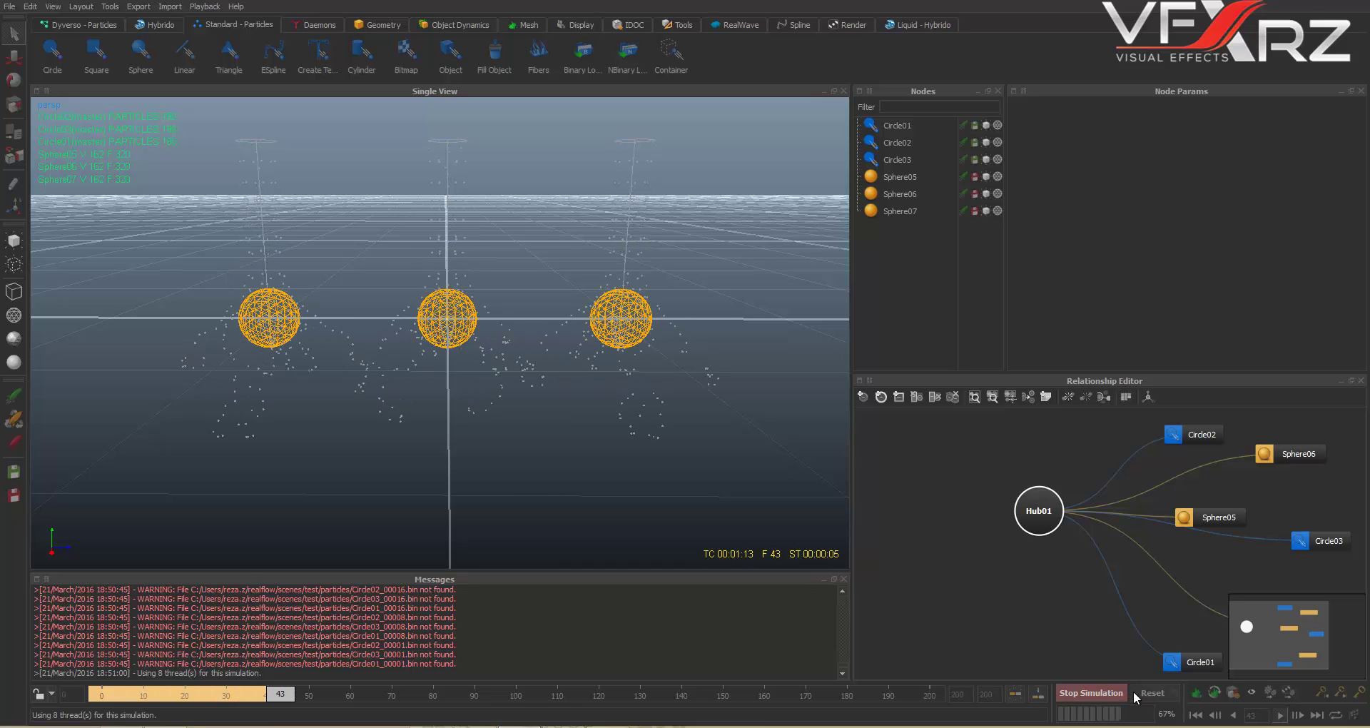
click(1091, 694)
drag(386, 694, 328, 693)
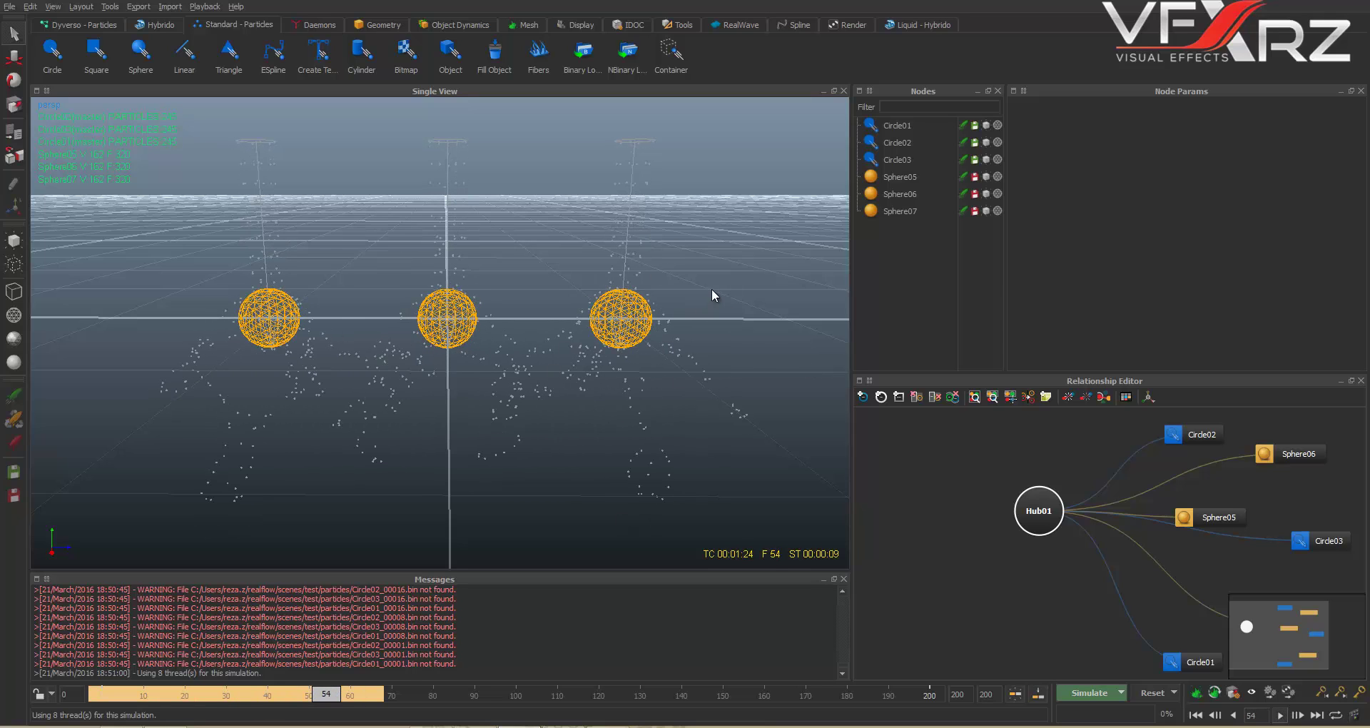
mouse_move(713, 289)
alt+mouse_down()
mouse_move(646, 281)
mouse_move(723, 279)
mouse_move(693, 289)
mouse_move(714, 285)
alt+mouse_up()
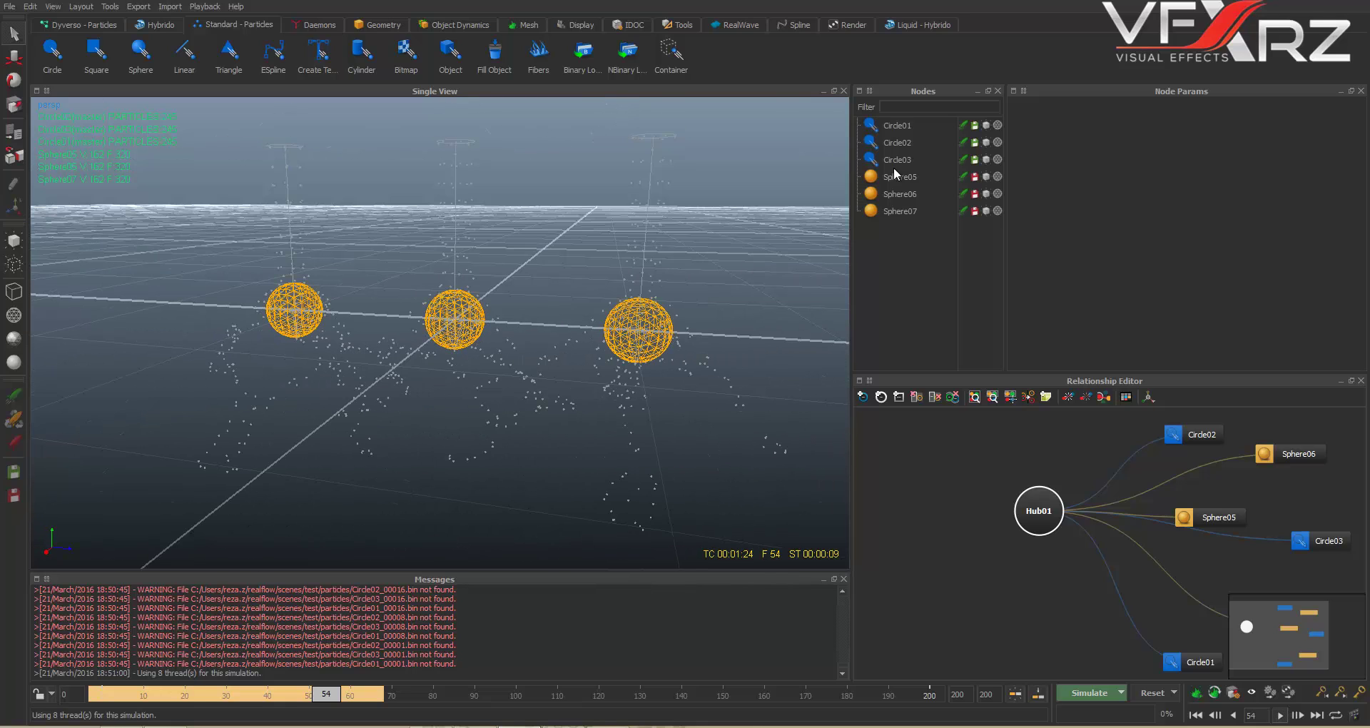
Step: Set the particle type of the Circle01 emitter to Gas and keep Circle02 as Liquid
click(930, 216)
click(898, 130)
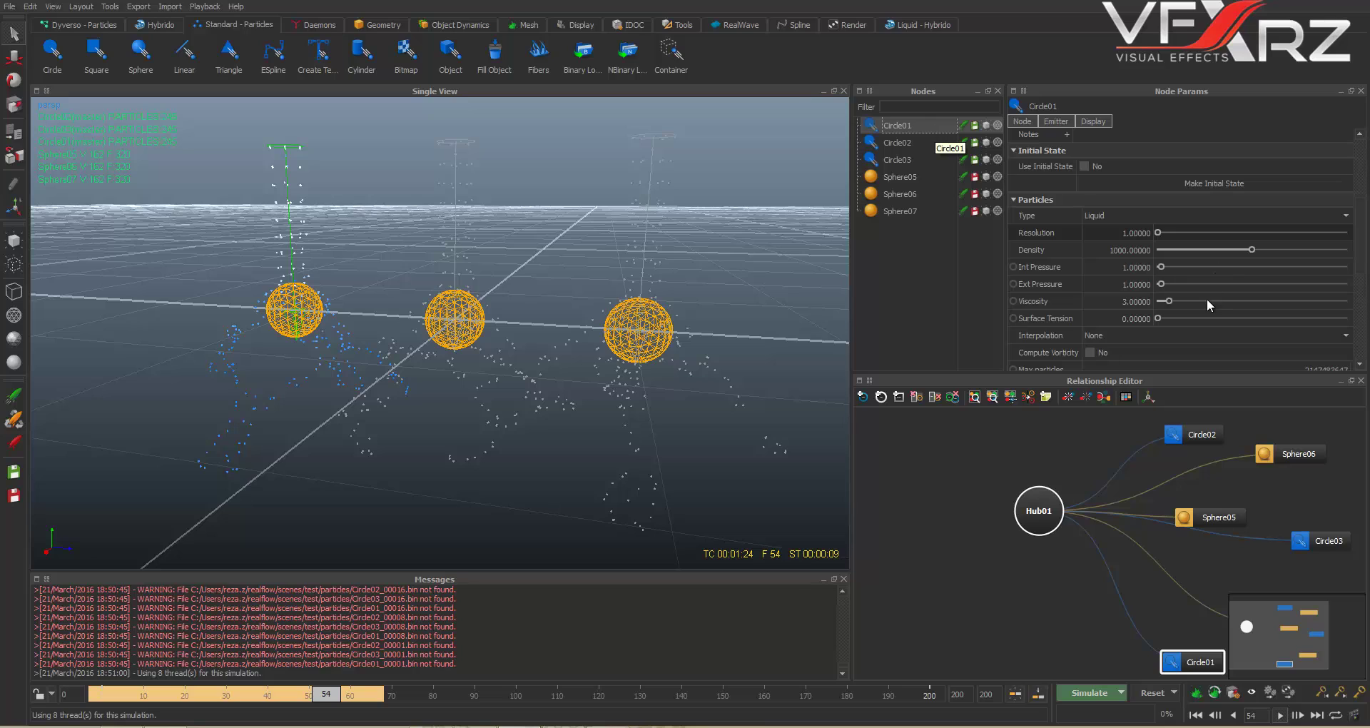
click(1048, 234)
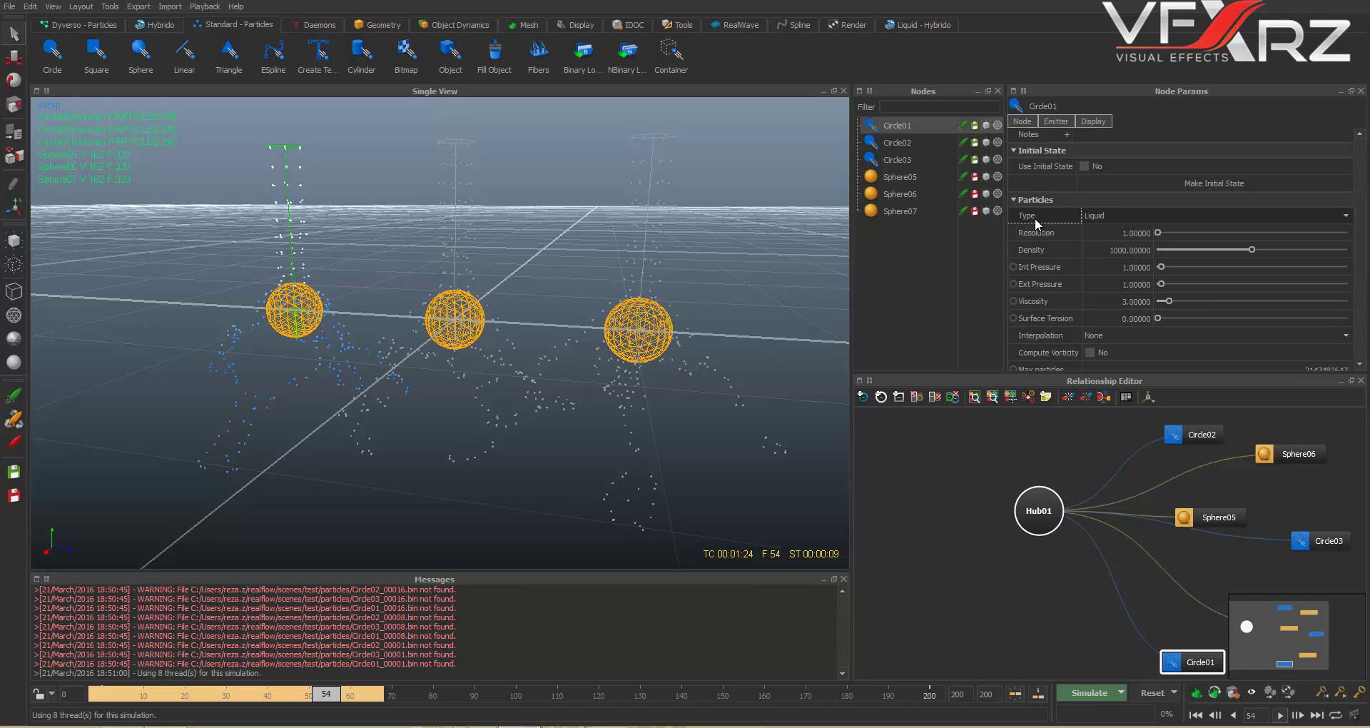
click(1120, 212)
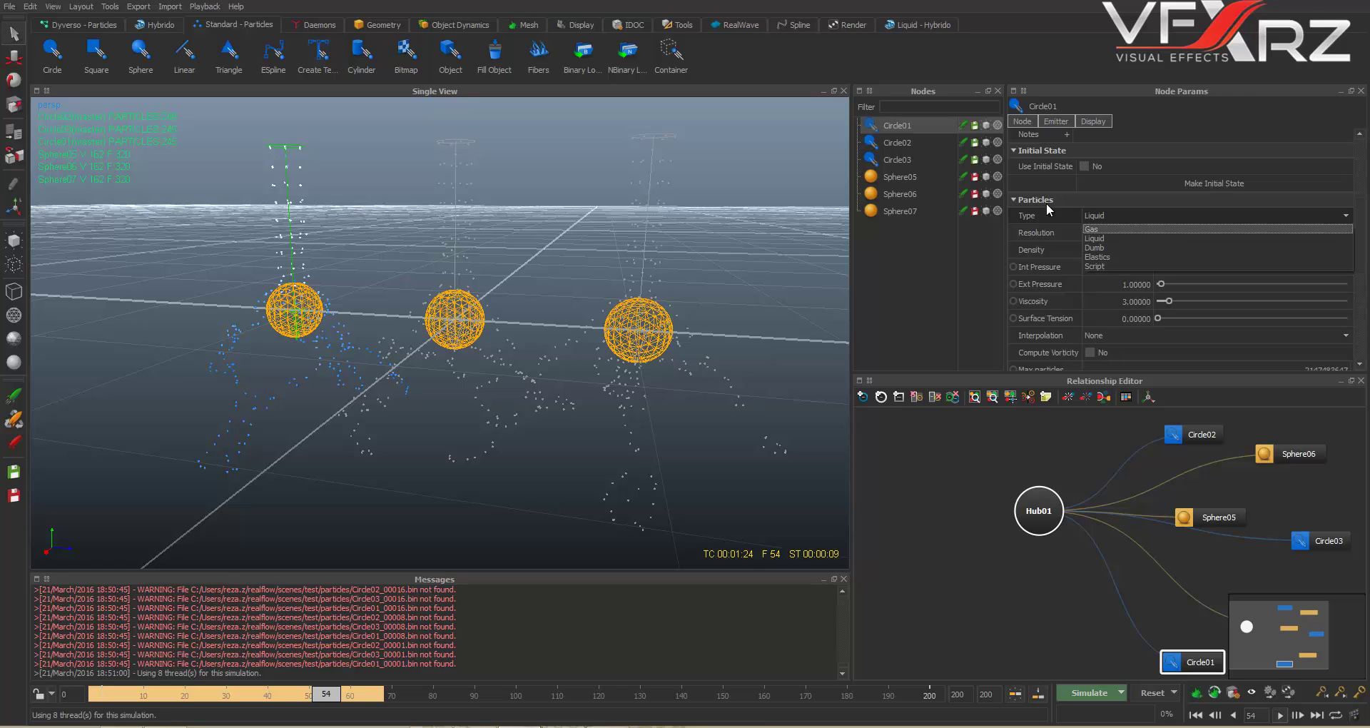
click(1102, 227)
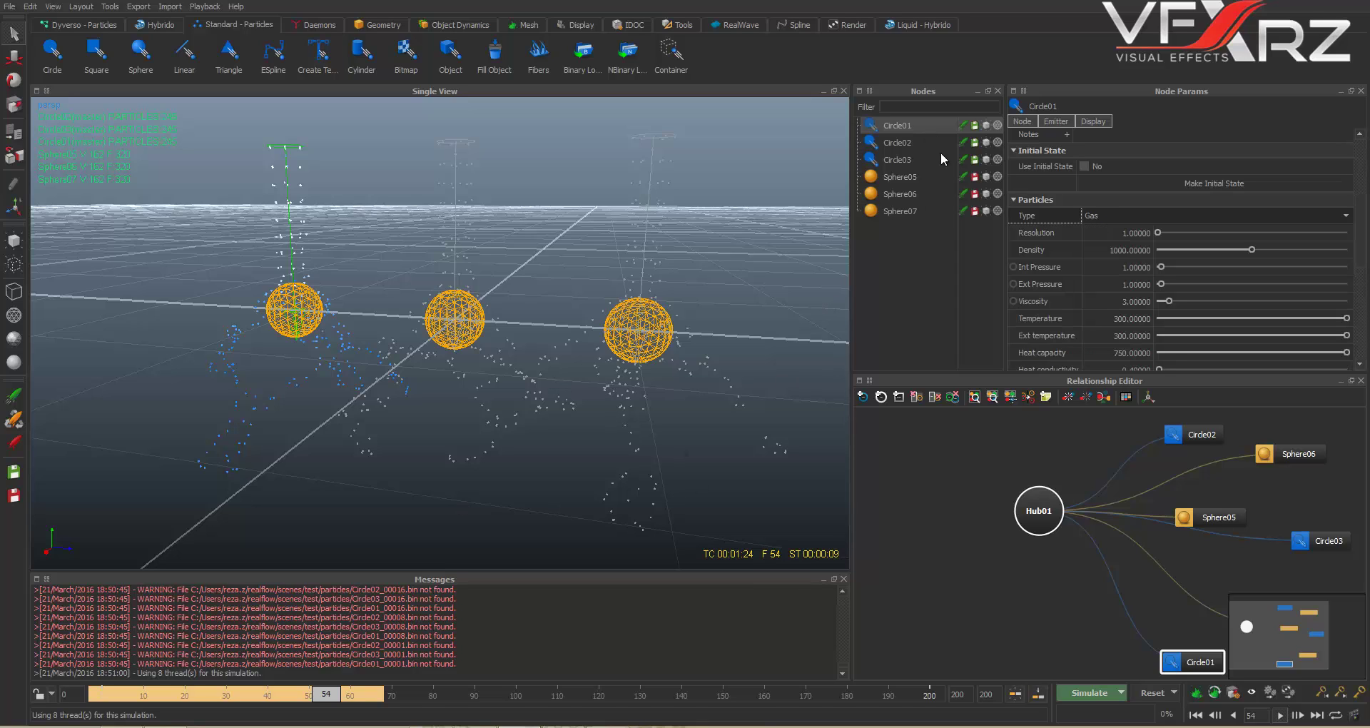
click(903, 144)
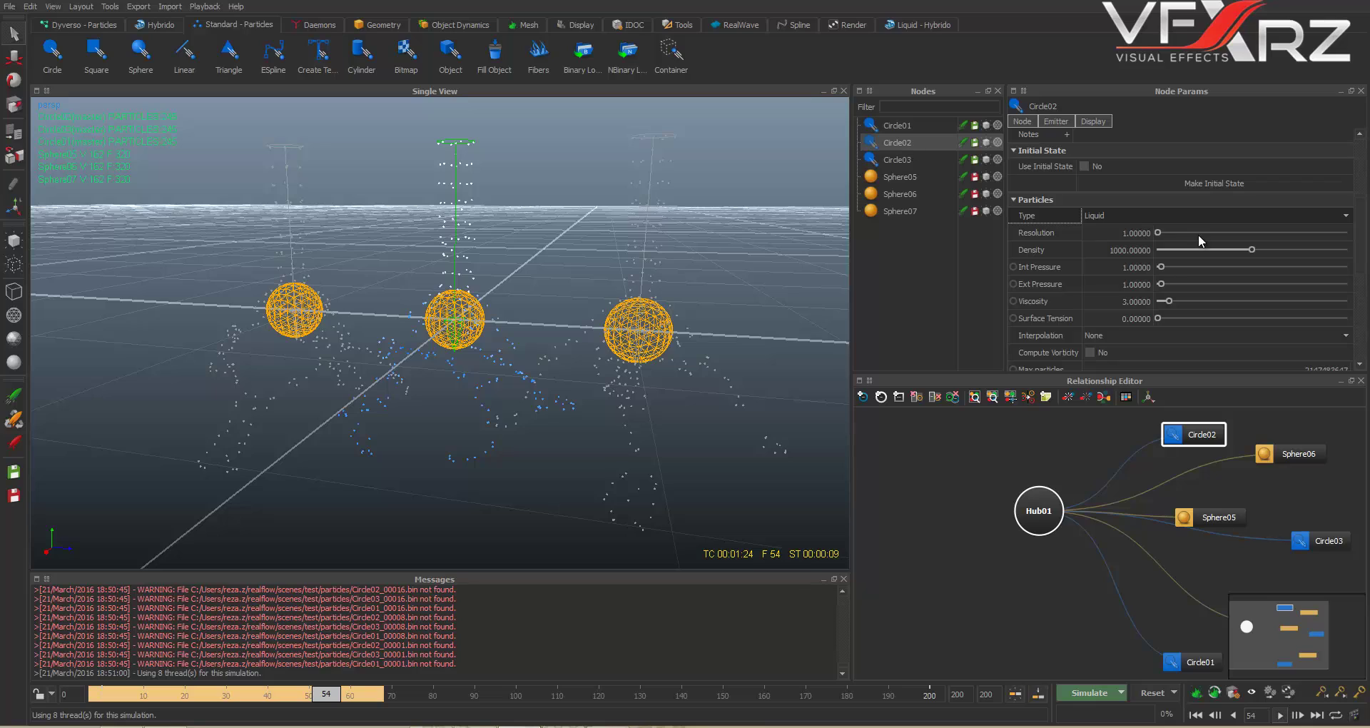
click(1130, 212)
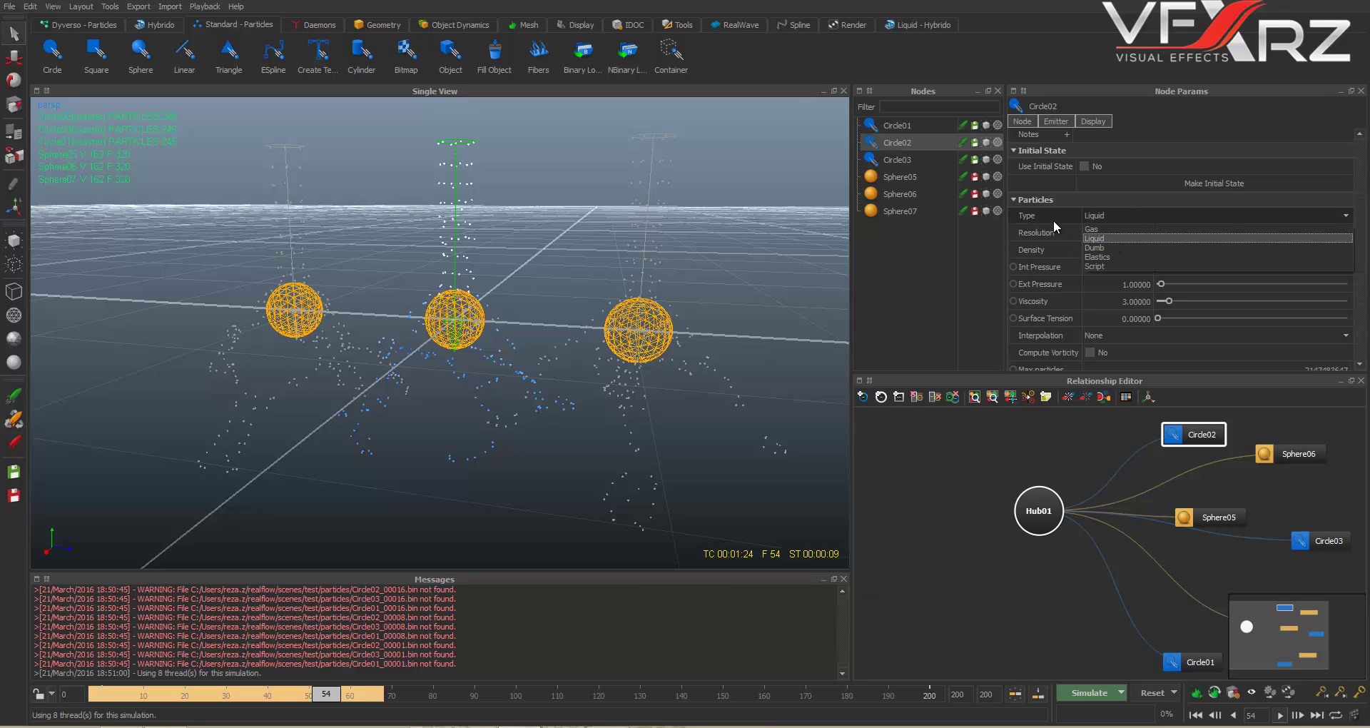
Step: Set the particle type of the Circle03 emitter to Dumb
click(902, 161)
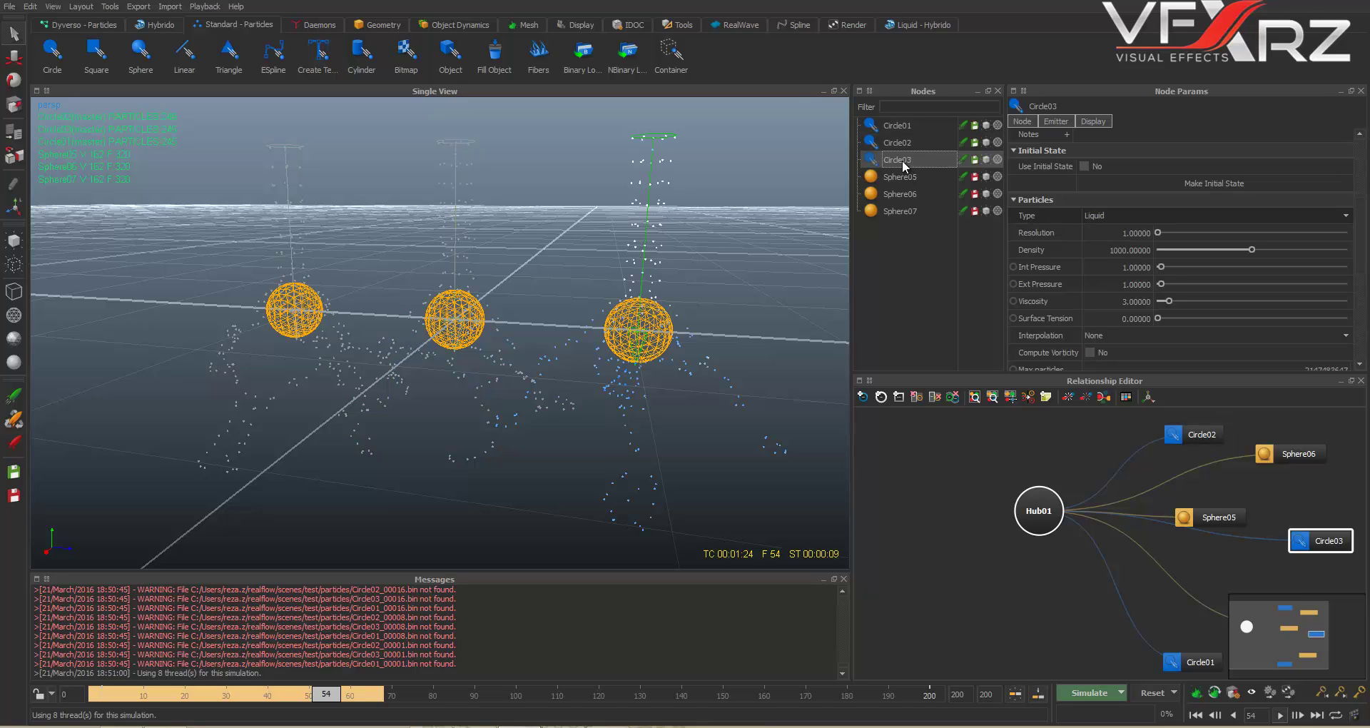
click(1179, 214)
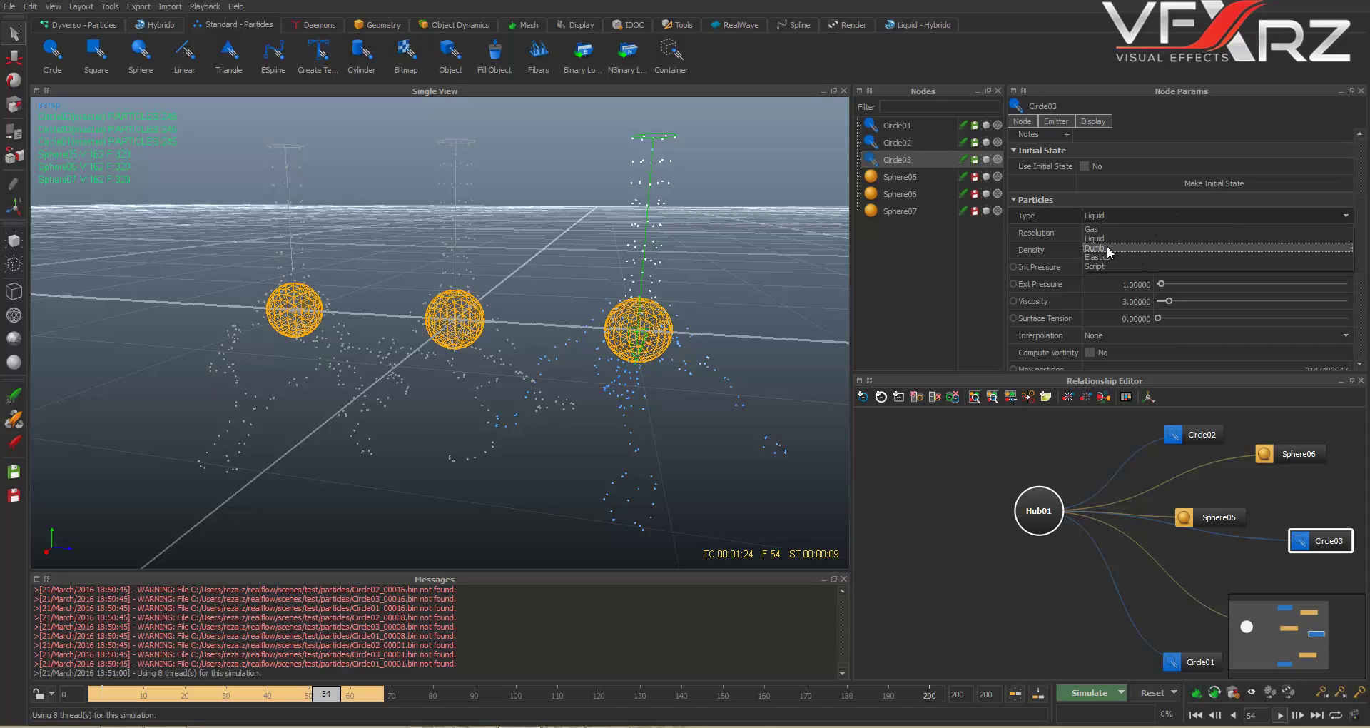
click(1084, 249)
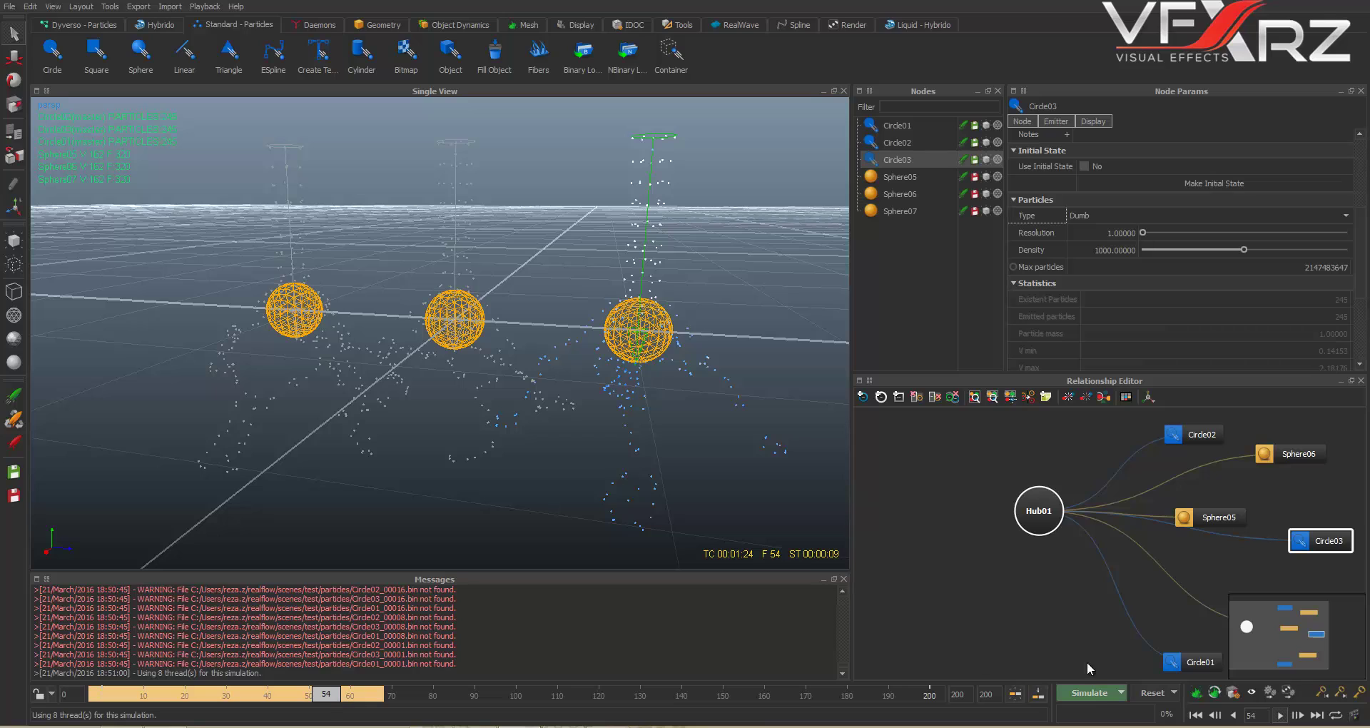
Step: Reset and rerun the simulation past frame 20, and examine the particles at frame 17
click(1152, 696)
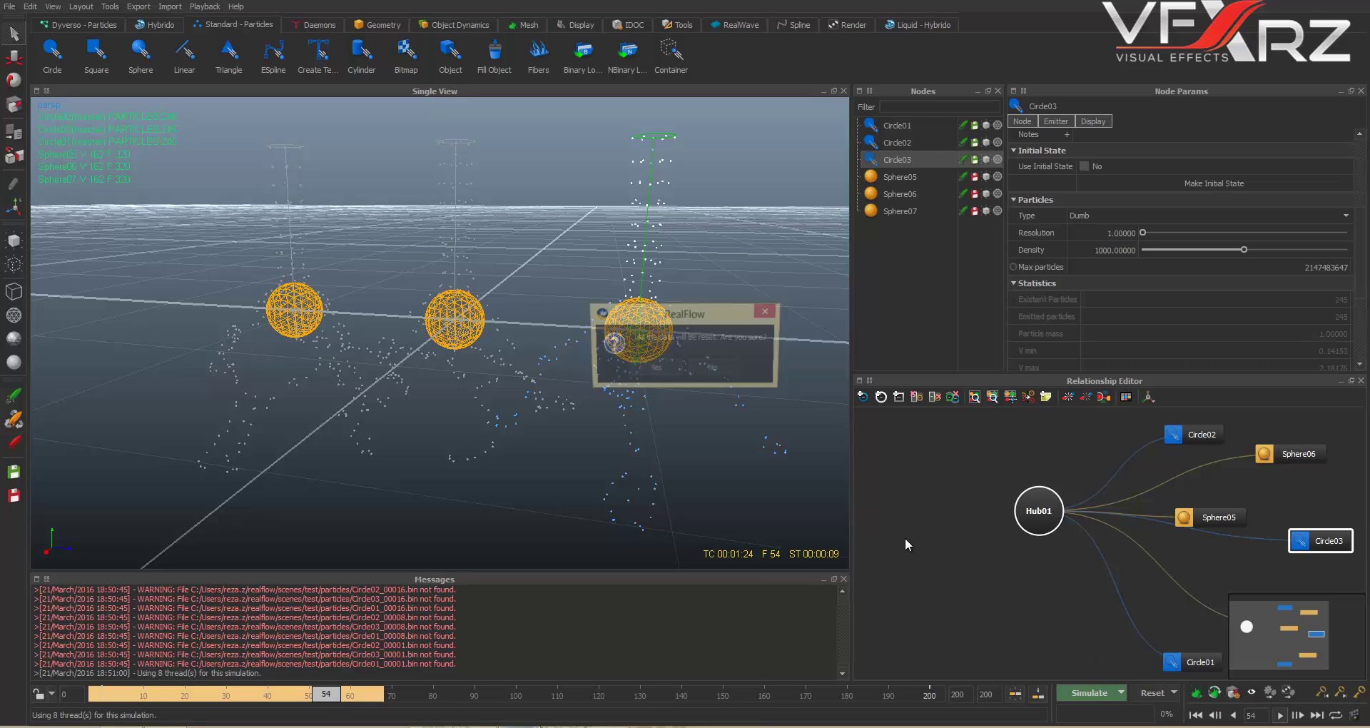
click(636, 364)
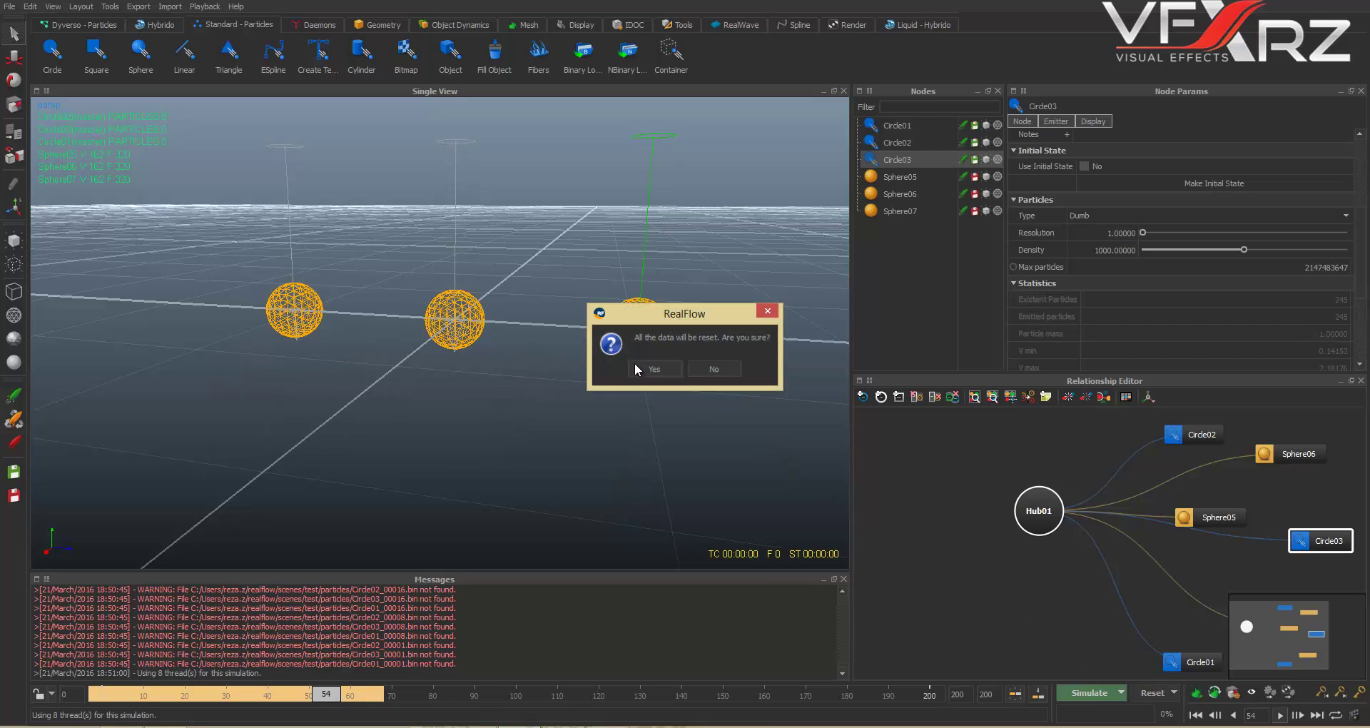
click(1090, 693)
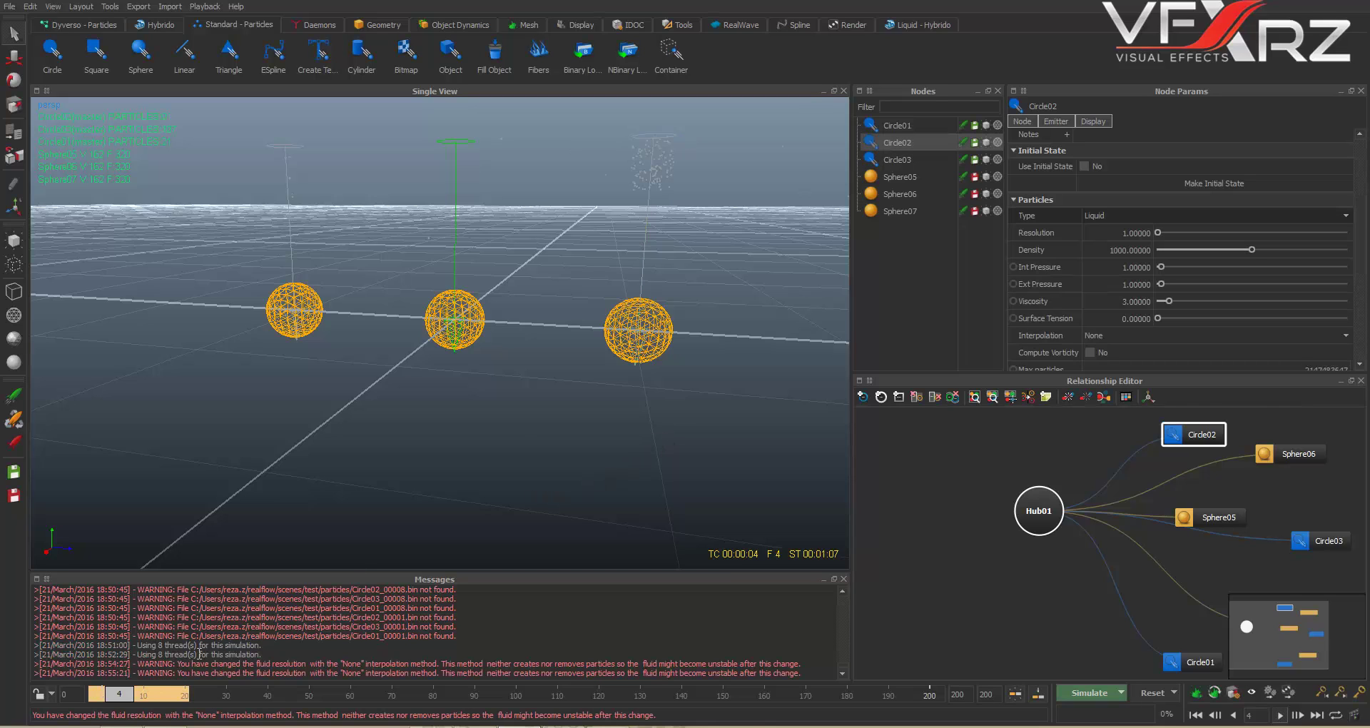
drag(107, 698, 174, 690)
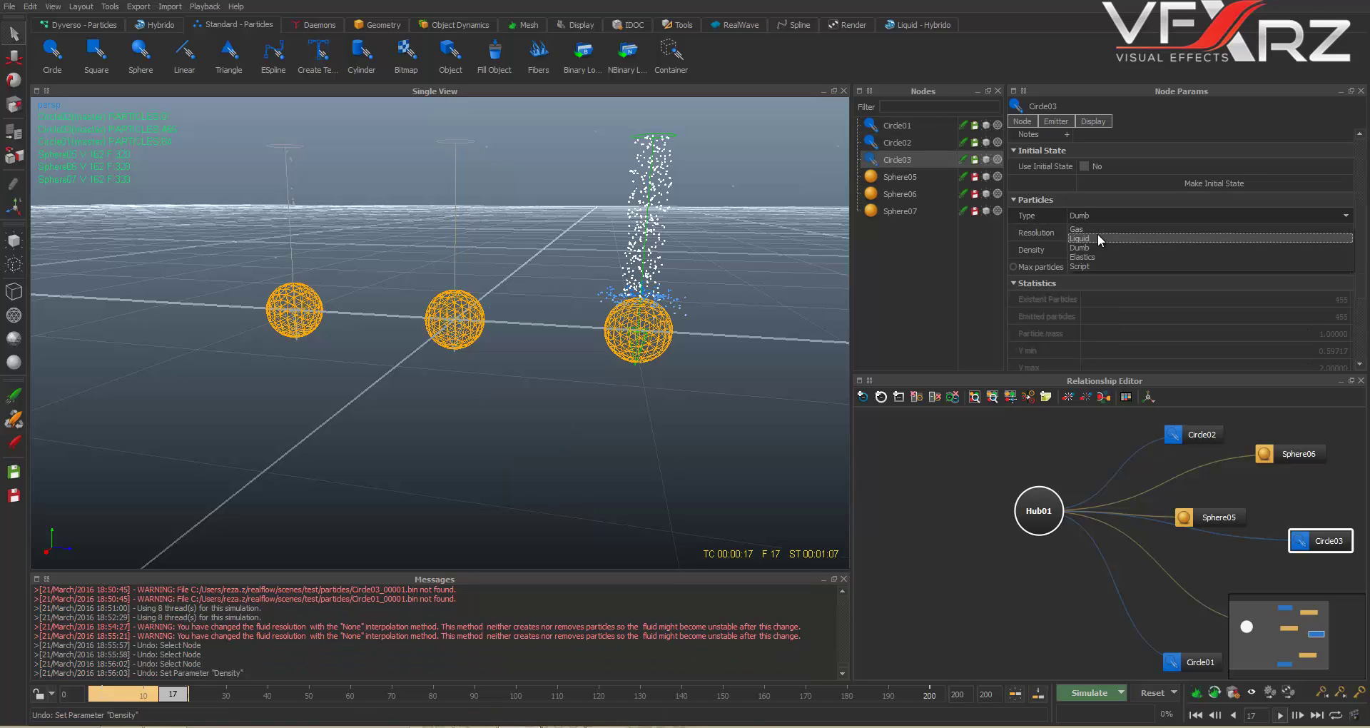
Step: Change the particle type of the Circle03 and Circle01 emitters to Liquid
click(1098, 238)
click(928, 126)
click(1107, 214)
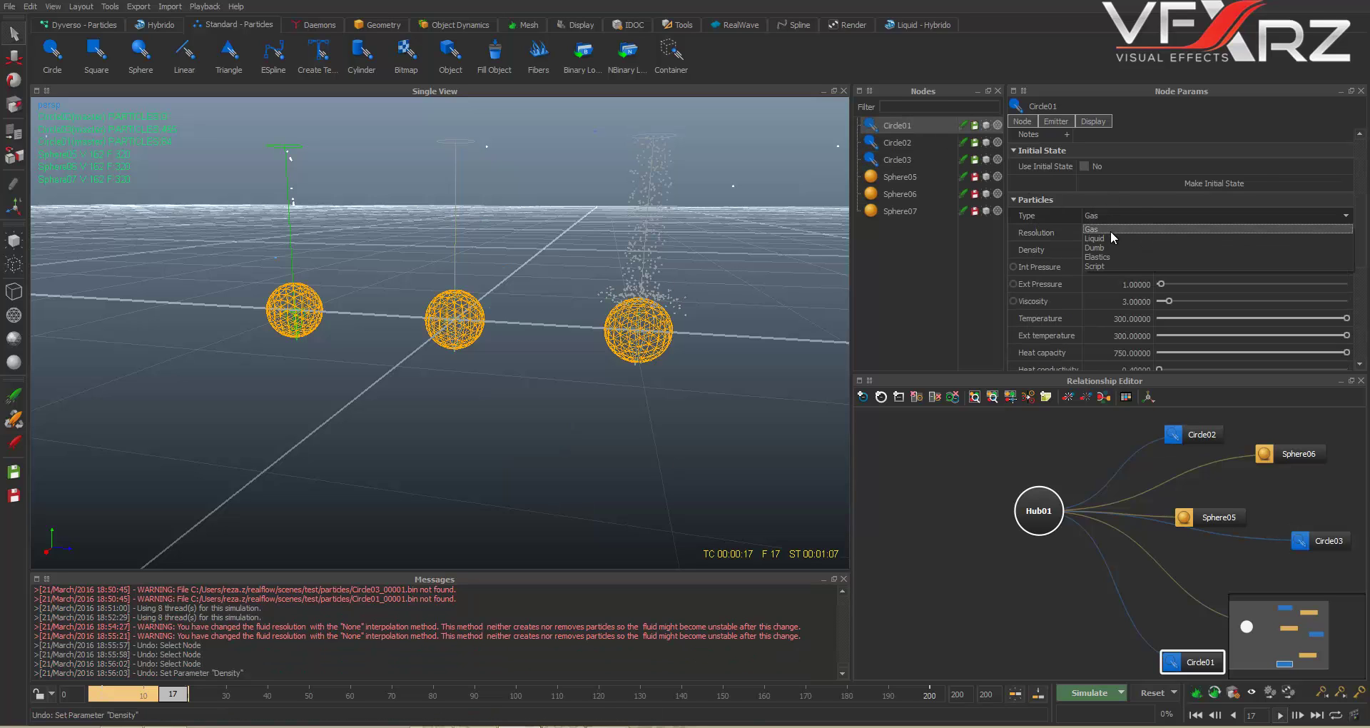
click(1111, 239)
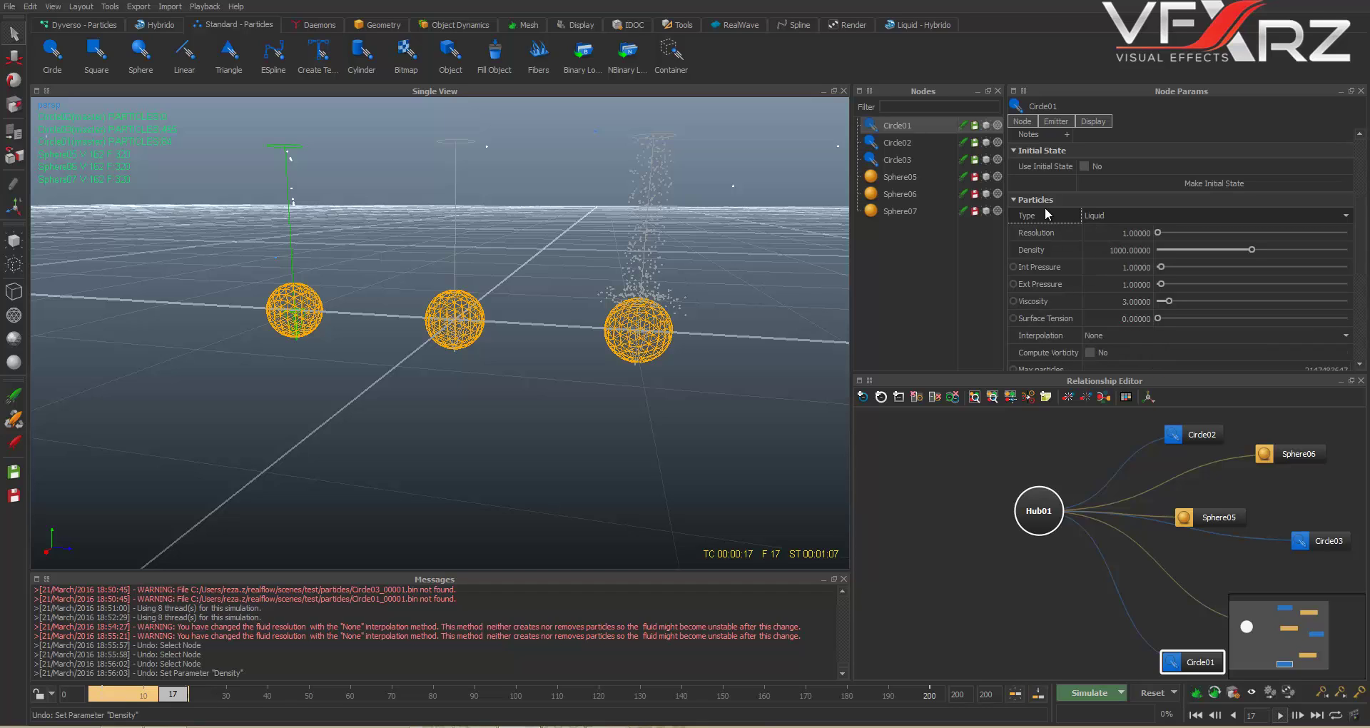
Step: Reset the scene and simulate the three liquid emitters, stopping at frame 44
click(1143, 692)
click(655, 368)
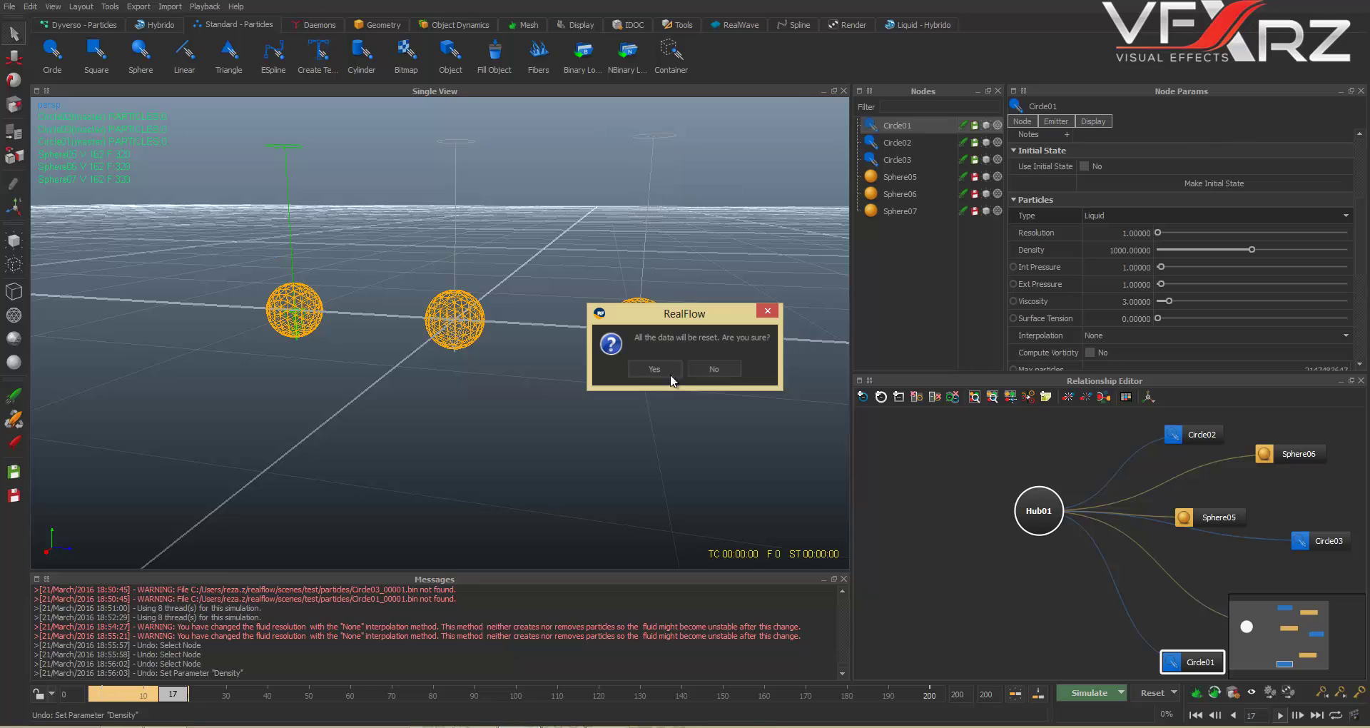
click(1090, 693)
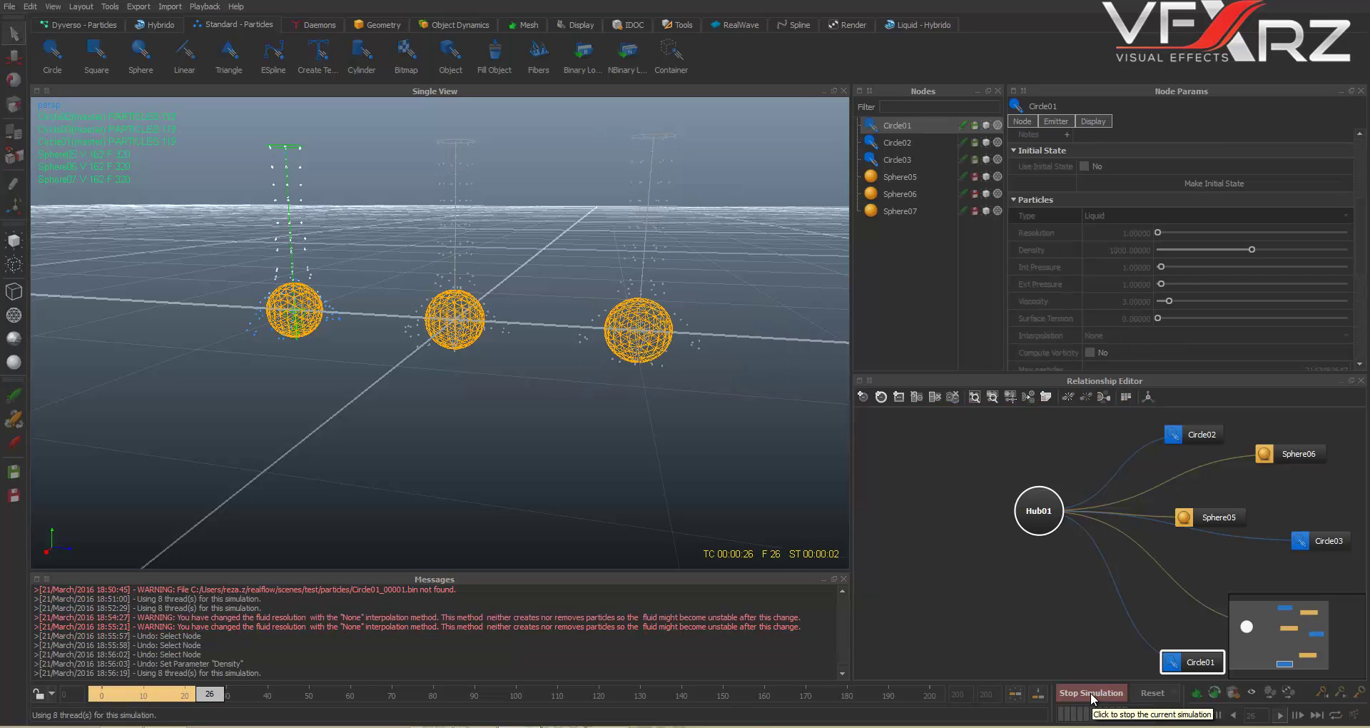
click(1090, 693)
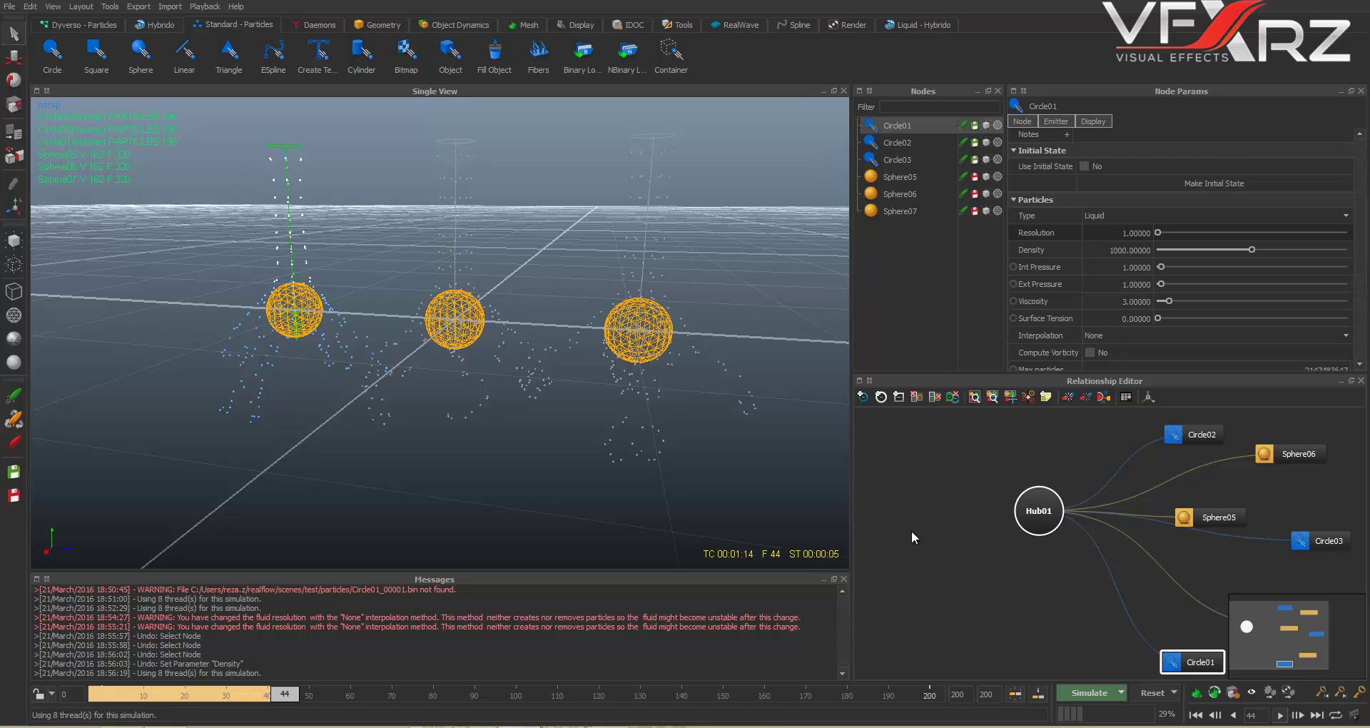
Step: Set the particle resolution of Circle02 to 2 and of Circle03 to 3
click(909, 143)
click(1137, 234)
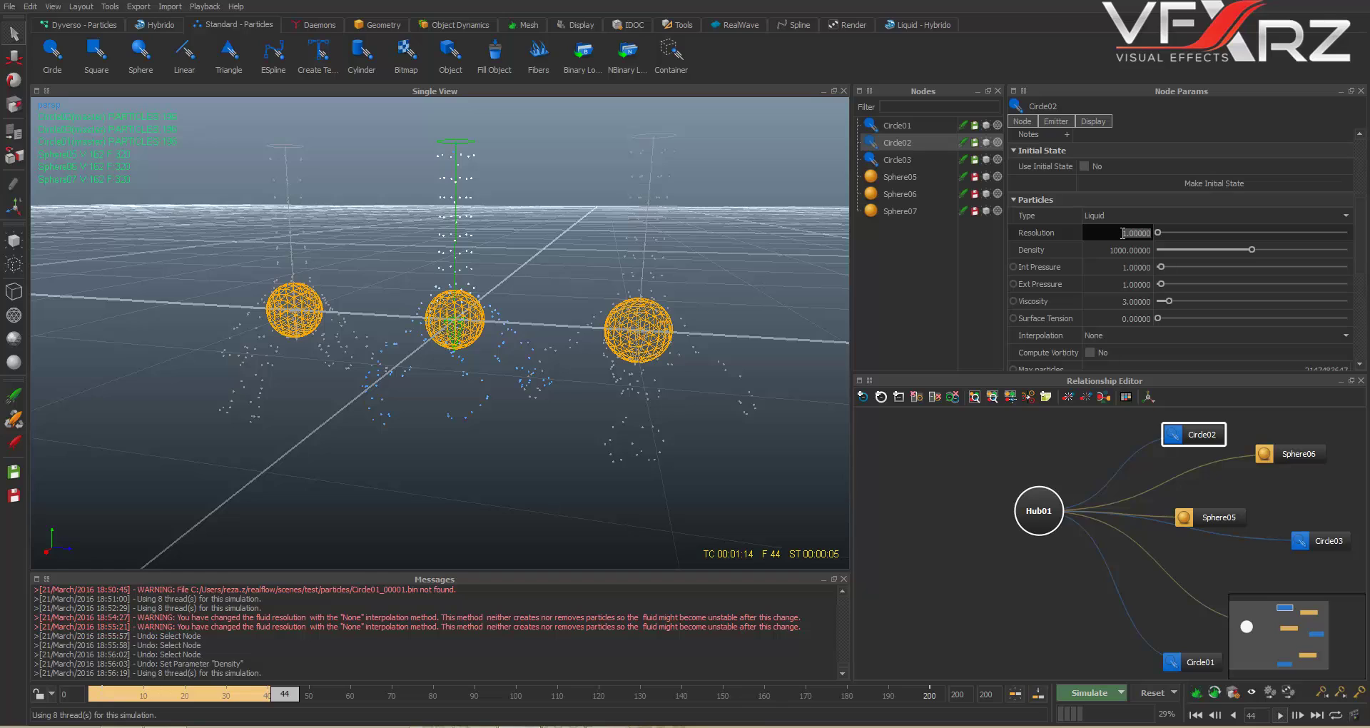
text(2)
click(898, 157)
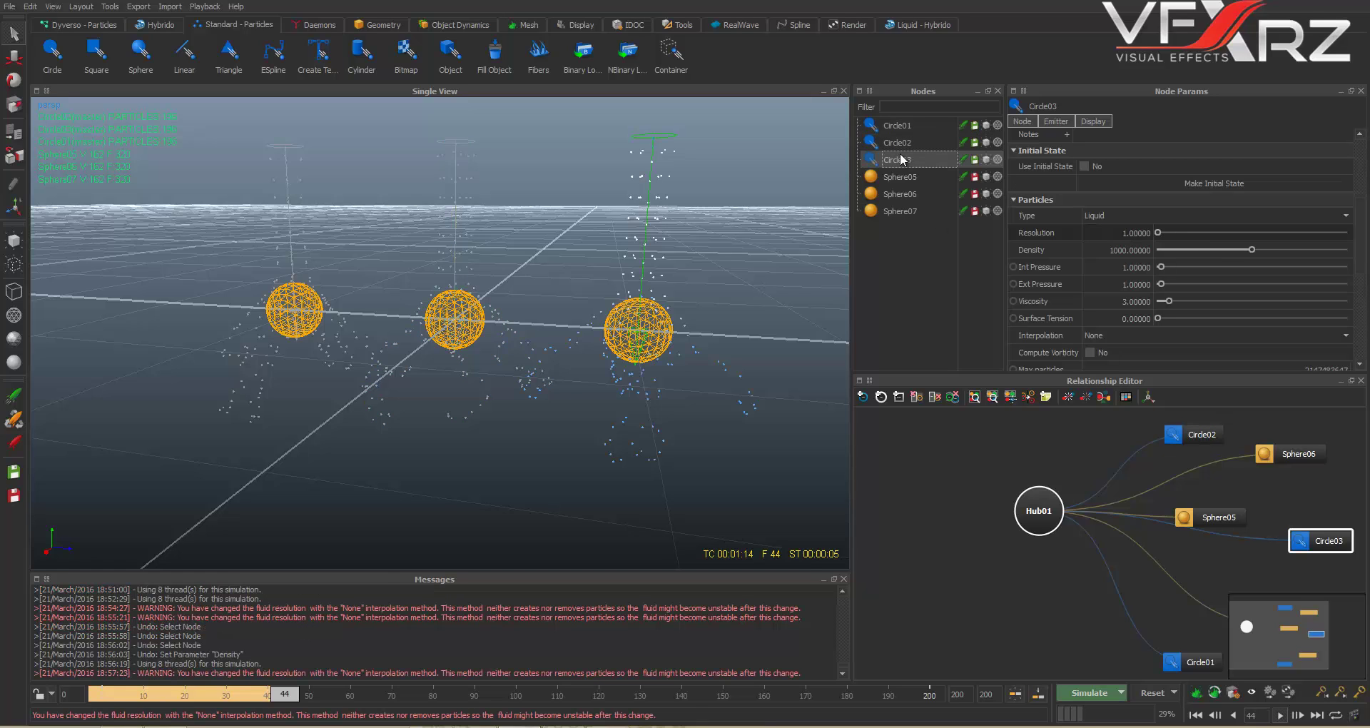
click(1113, 230)
text(3)
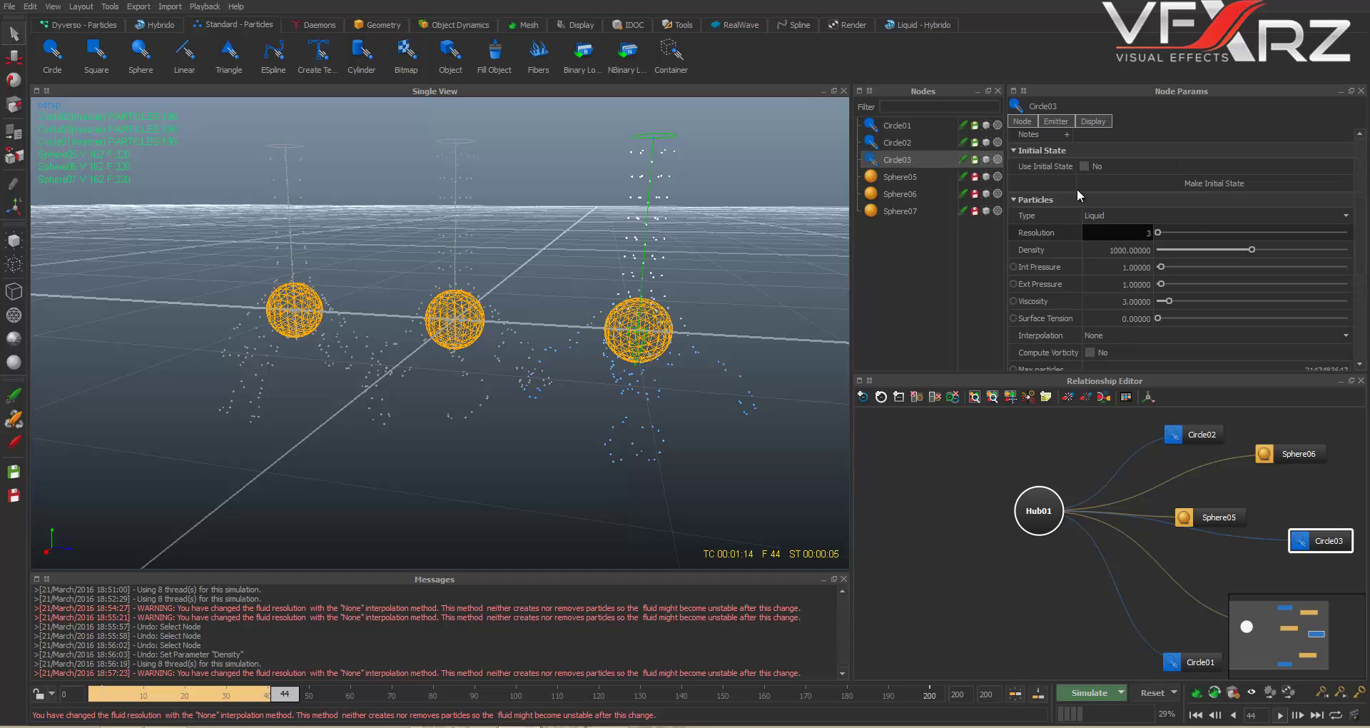
click(910, 264)
click(898, 157)
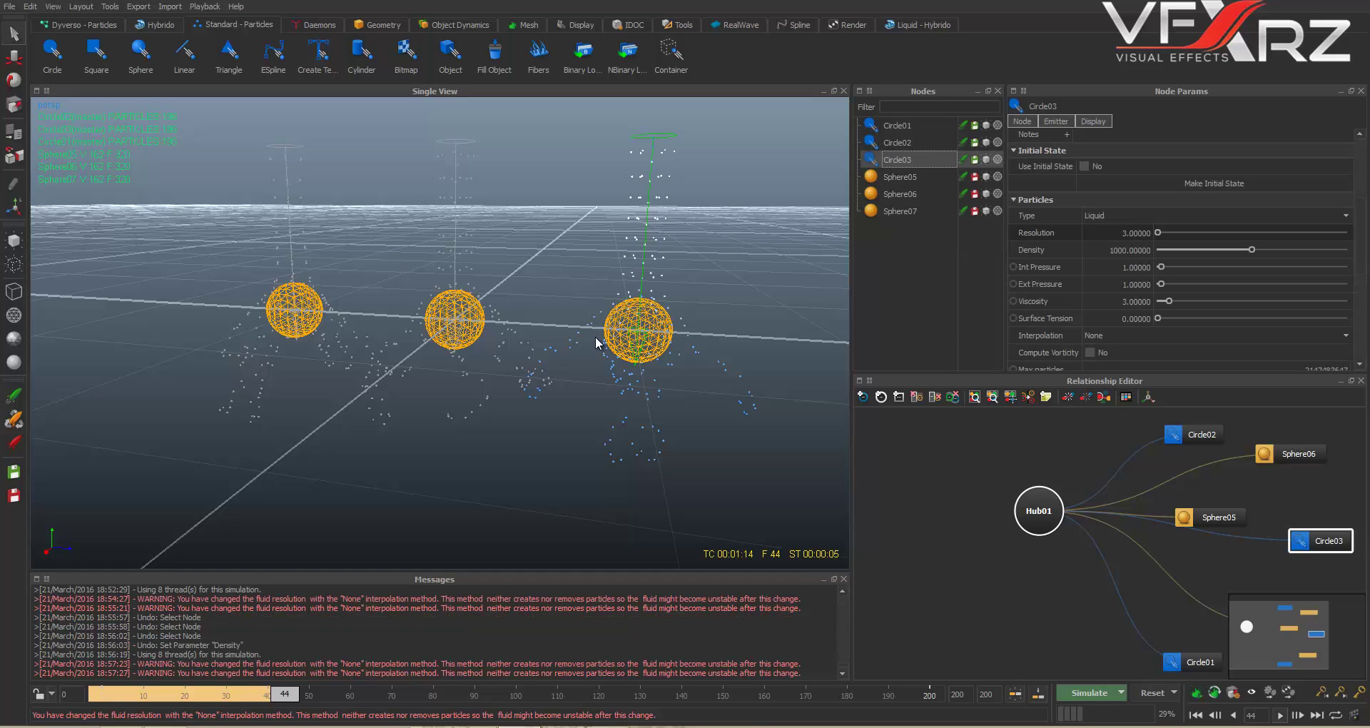
Step: Reset the scene and simulate with the changed resolutions, stopping at frame 46
click(1153, 692)
click(641, 362)
click(1072, 691)
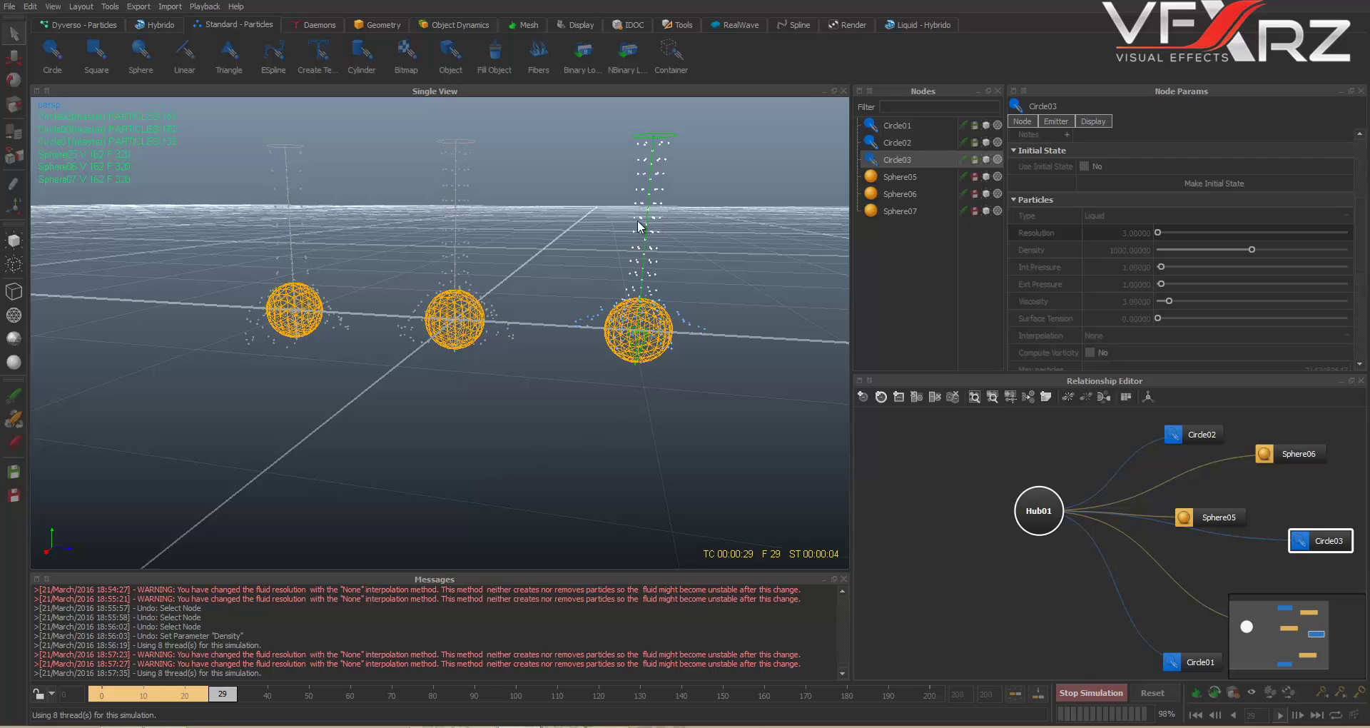
click(1076, 690)
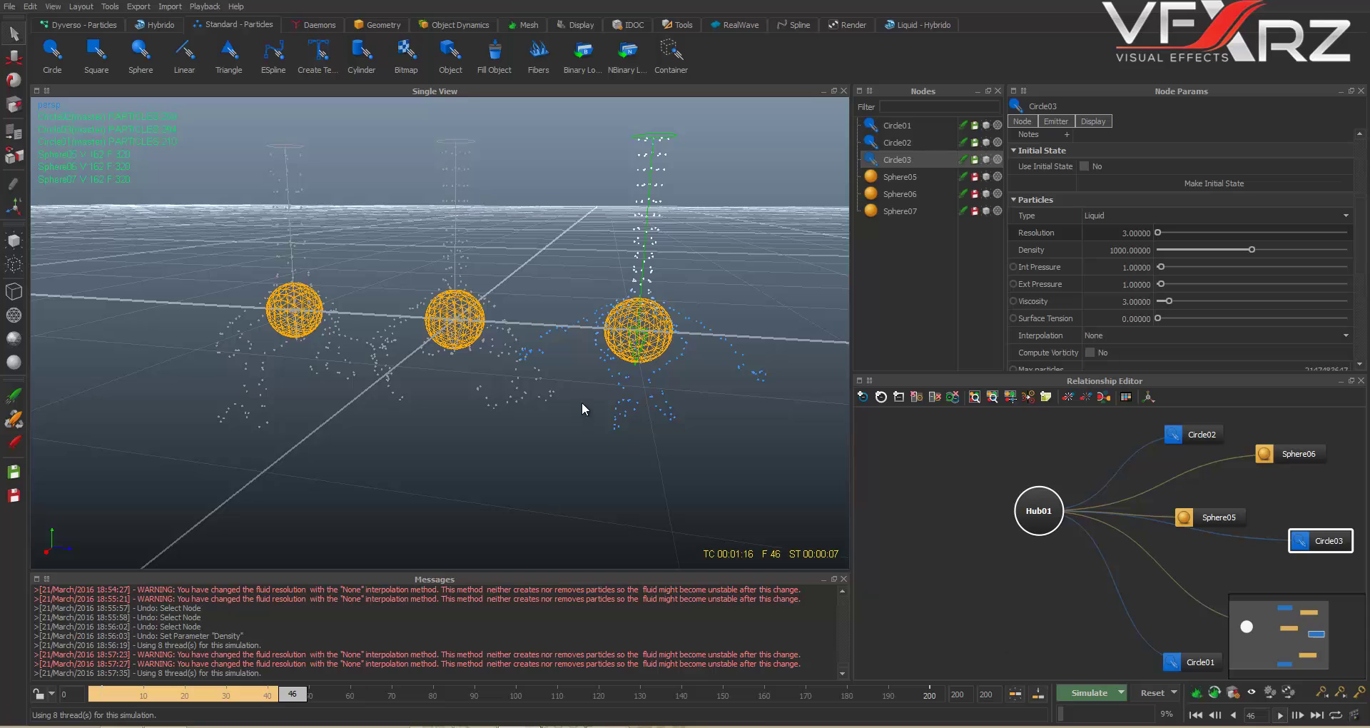
Step: Examine the particle streams from a closer view and compare the resolutions of Circle01, Circle02 and Circle03
alt+drag(651, 390, 657, 262)
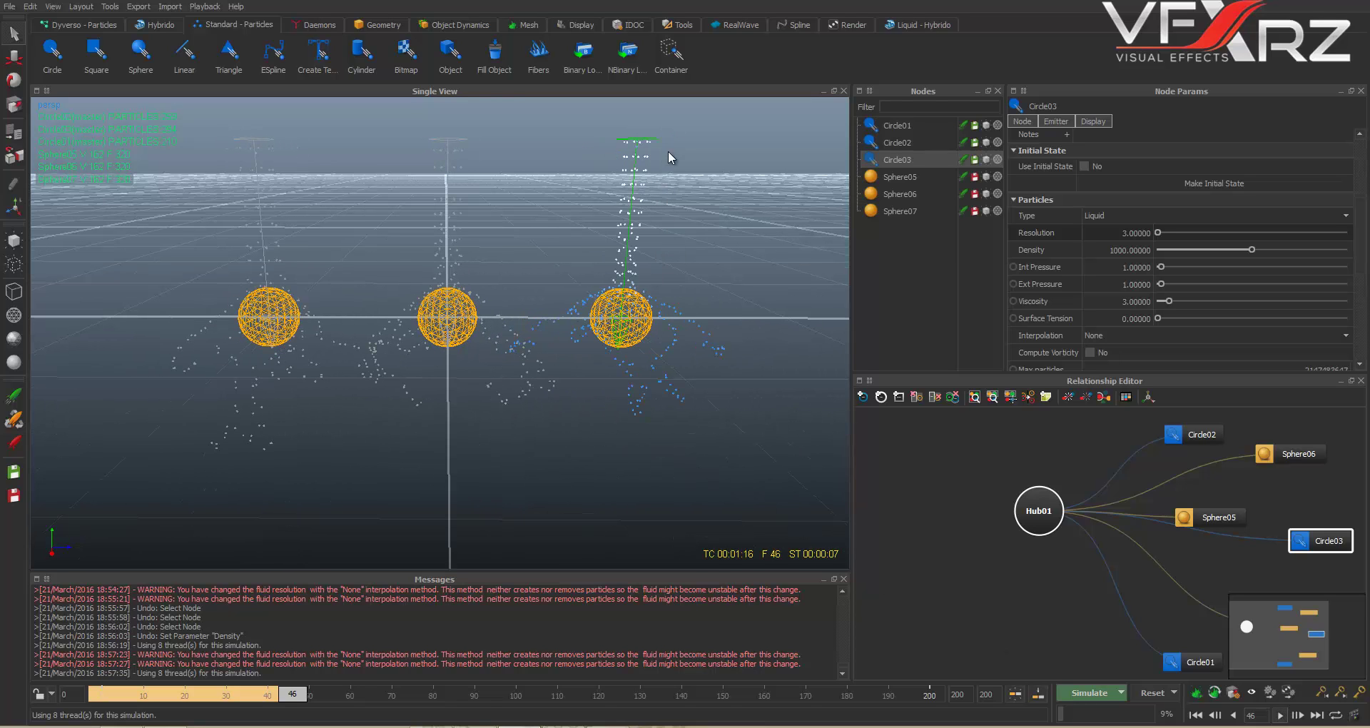
alt+right_drag(589, 271, 681, 284)
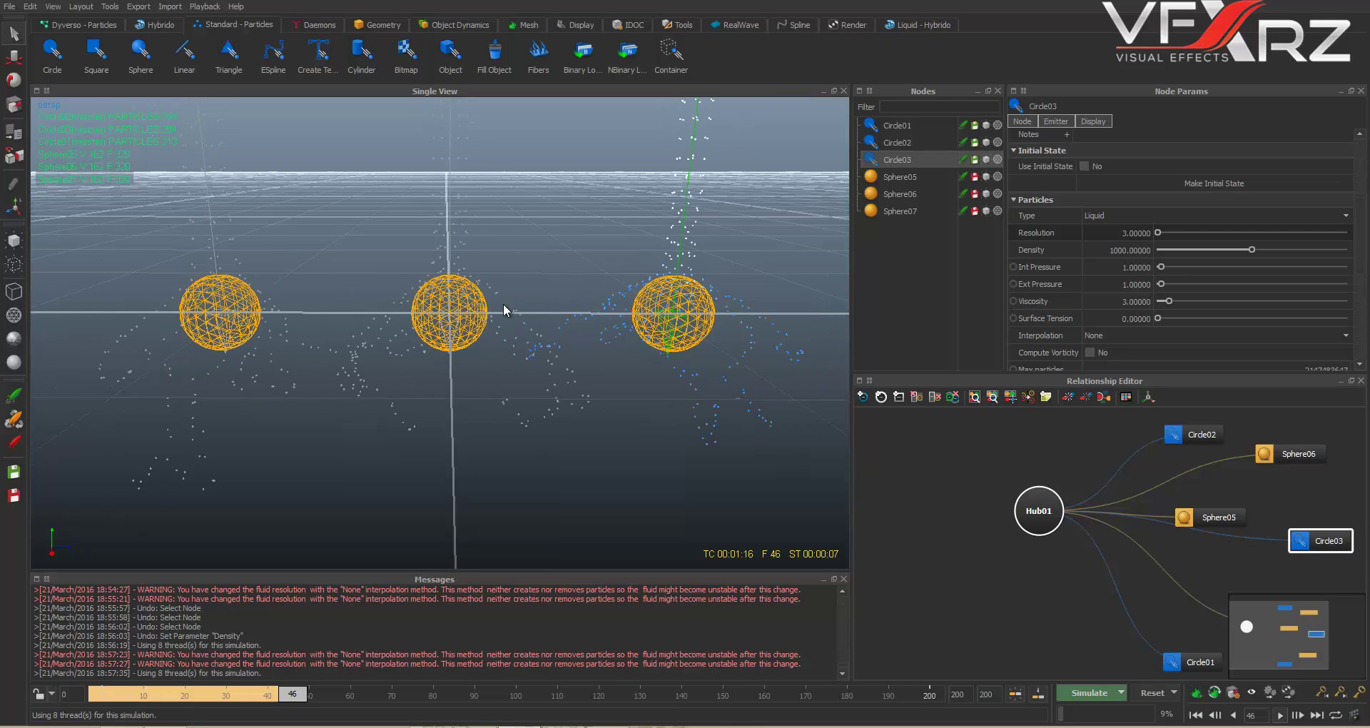
alt+drag(504, 302, 238, 250)
click(246, 289)
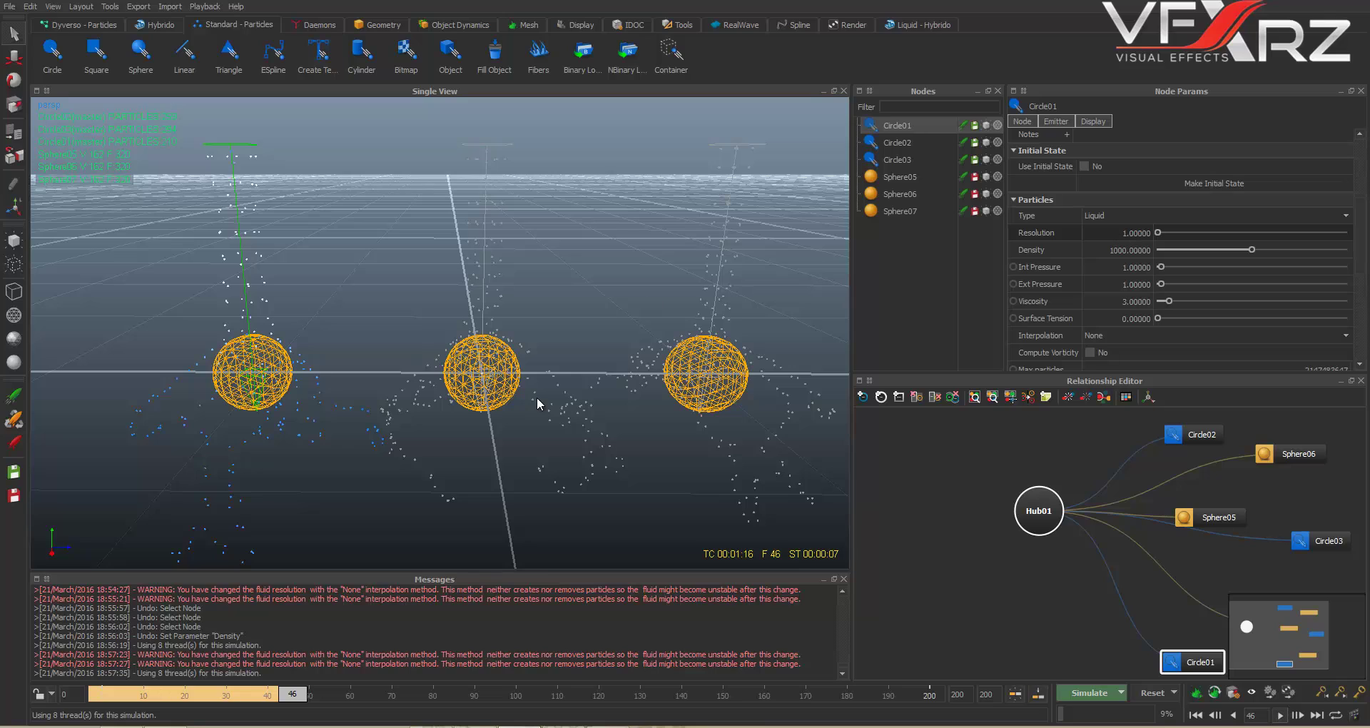
click(487, 204)
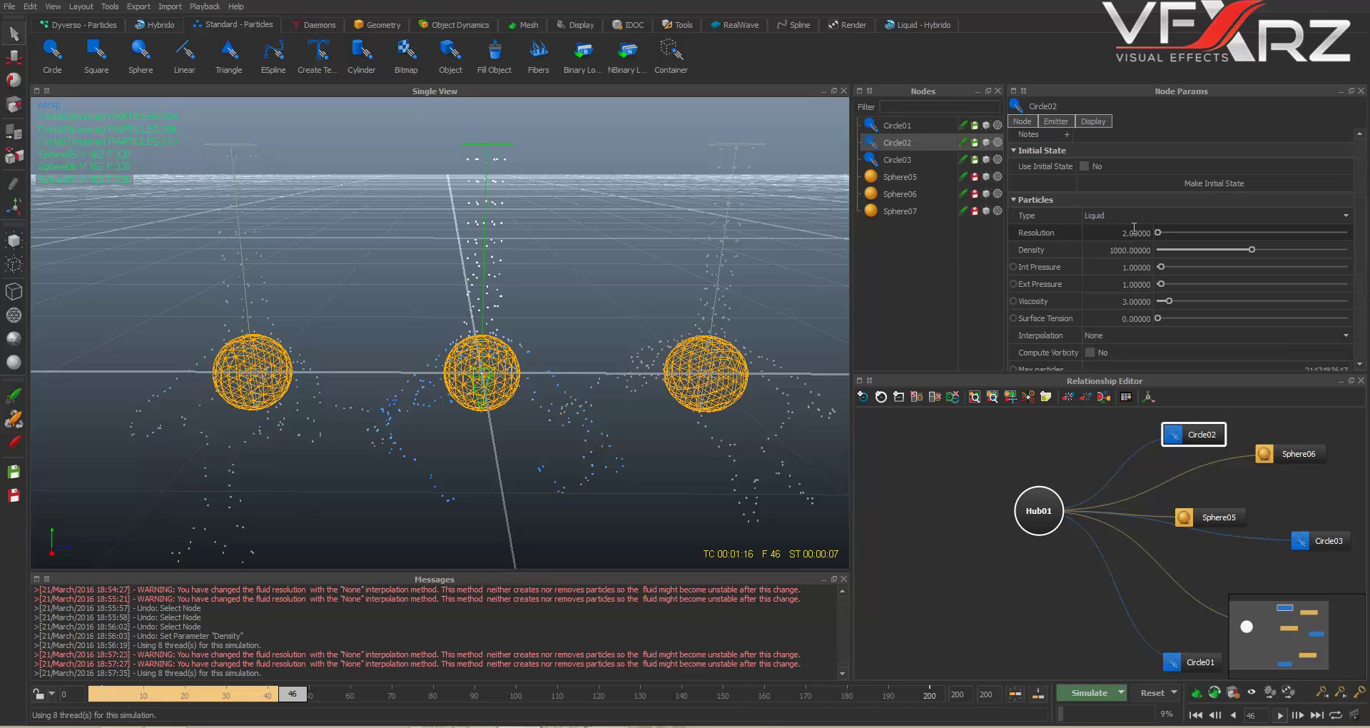
click(726, 298)
click(723, 232)
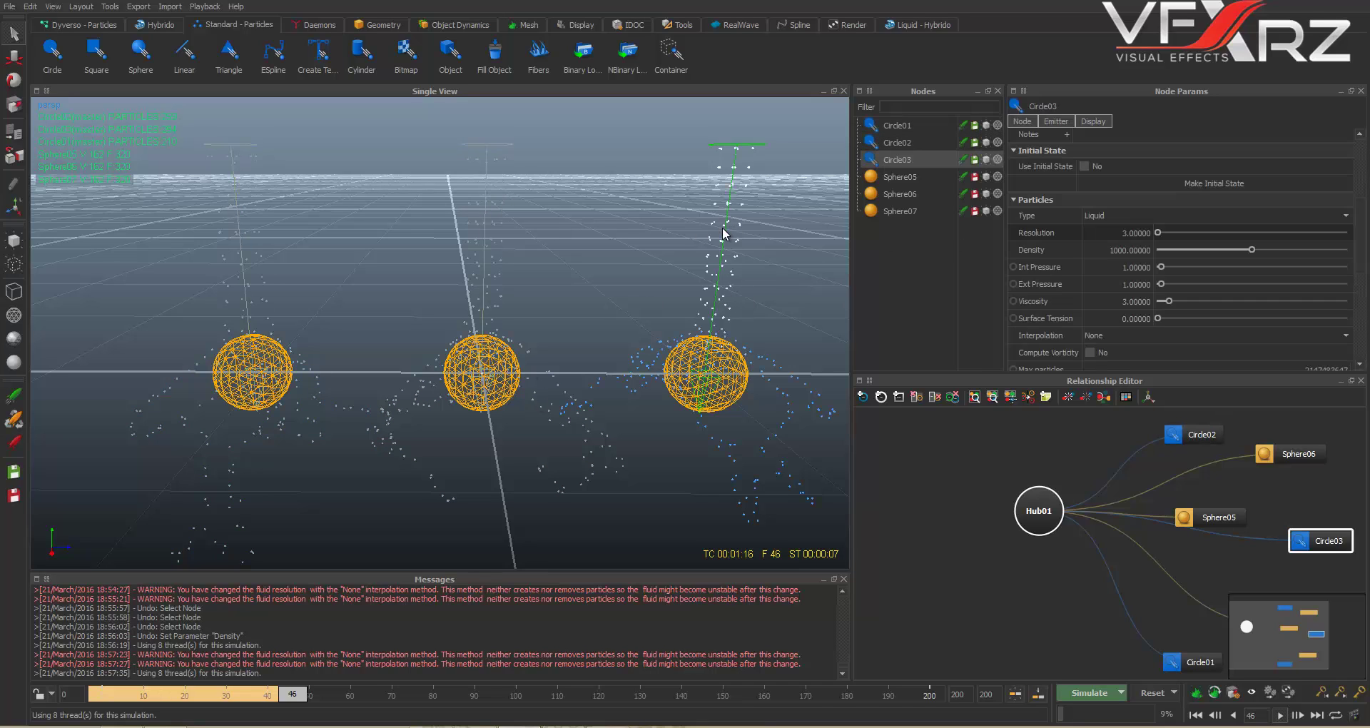
Step: Set the particle resolution of Circle01 to 5, Circle02 to 6 and Circle03 to 7
click(237, 224)
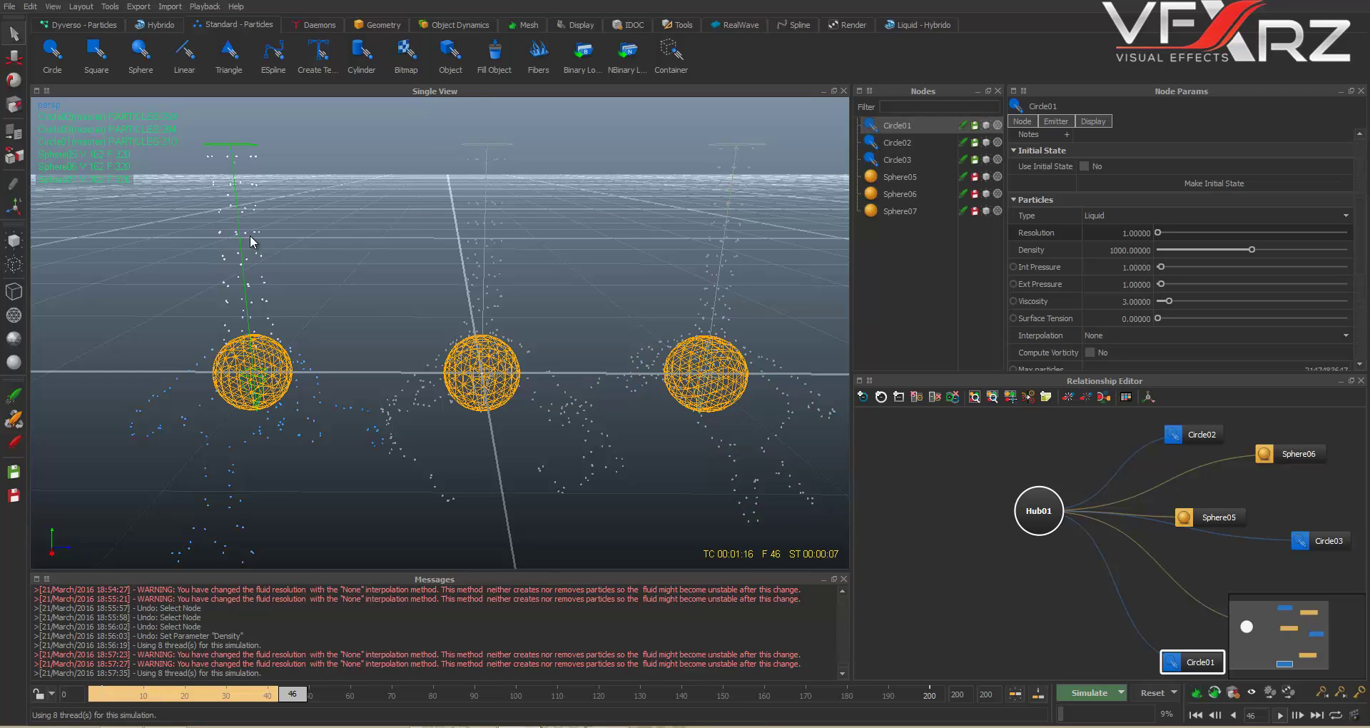
double_click(1112, 234)
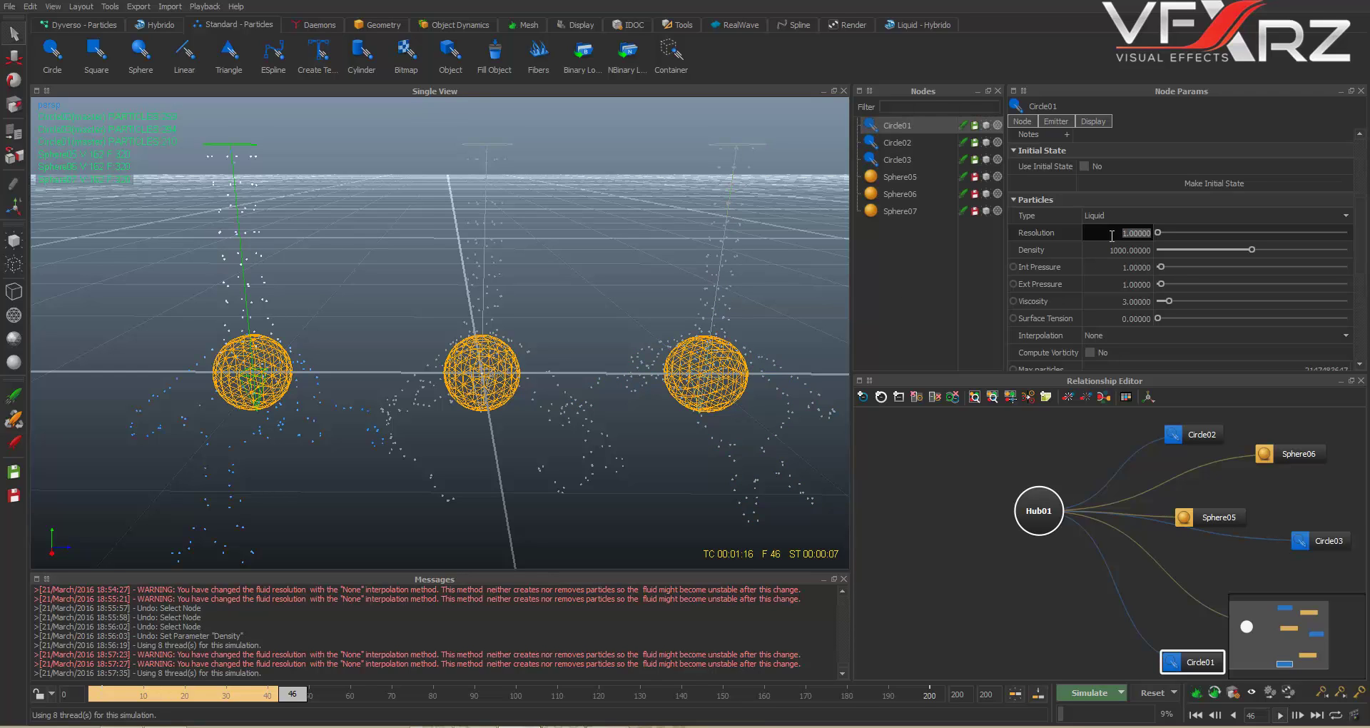
text(5)
click(898, 143)
double_click(1120, 232)
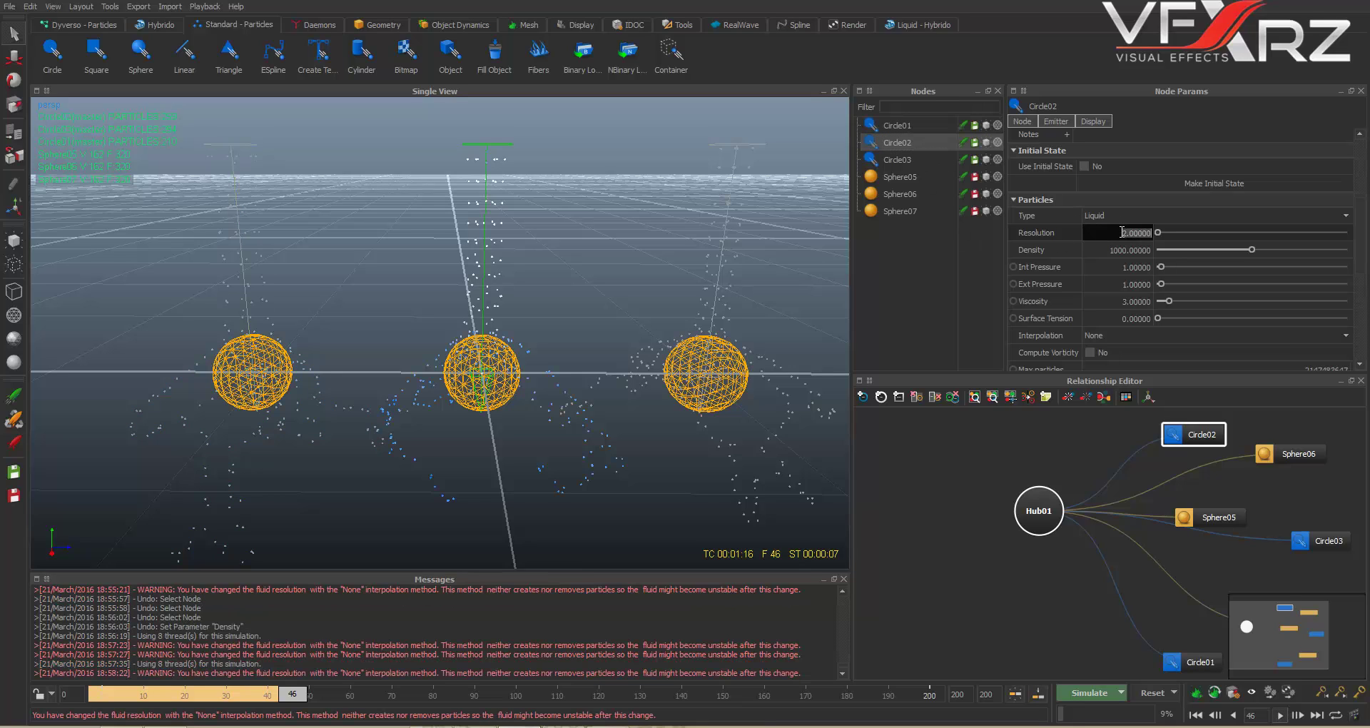
text(3)
click(898, 160)
double_click(1117, 233)
text(7)
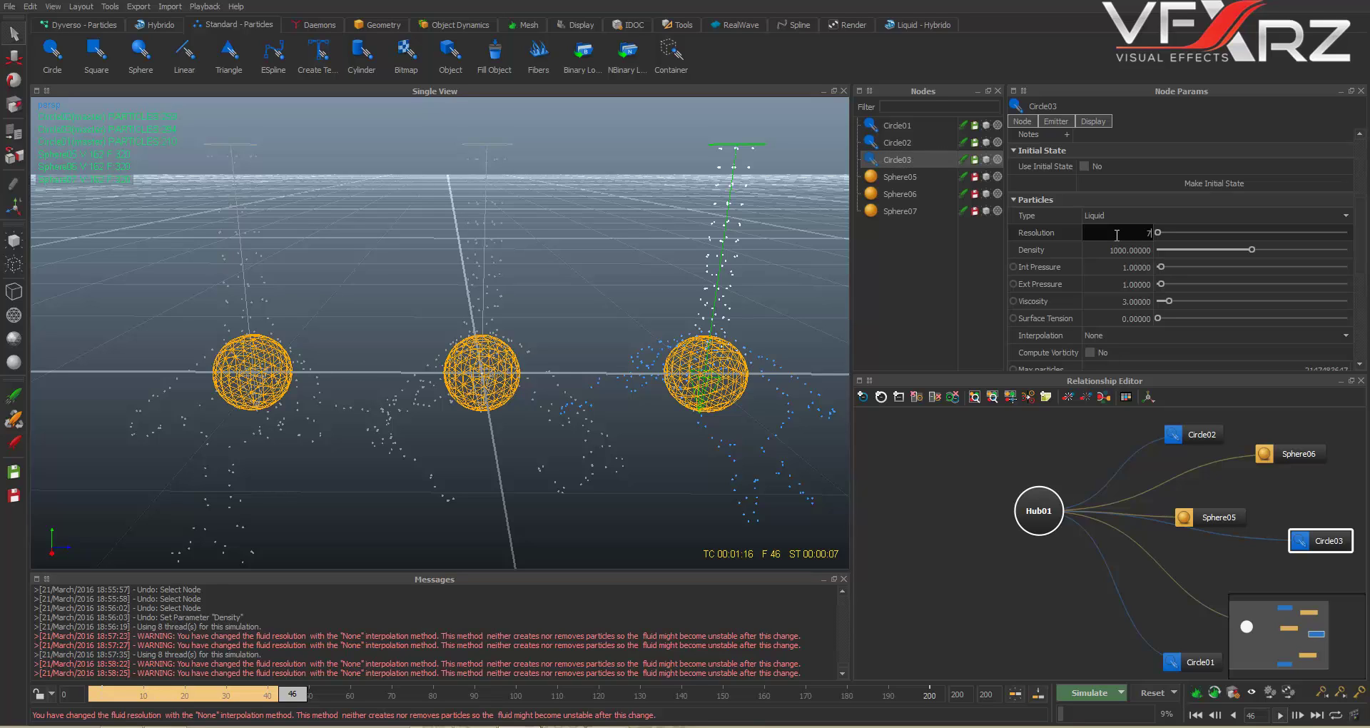
click(966, 284)
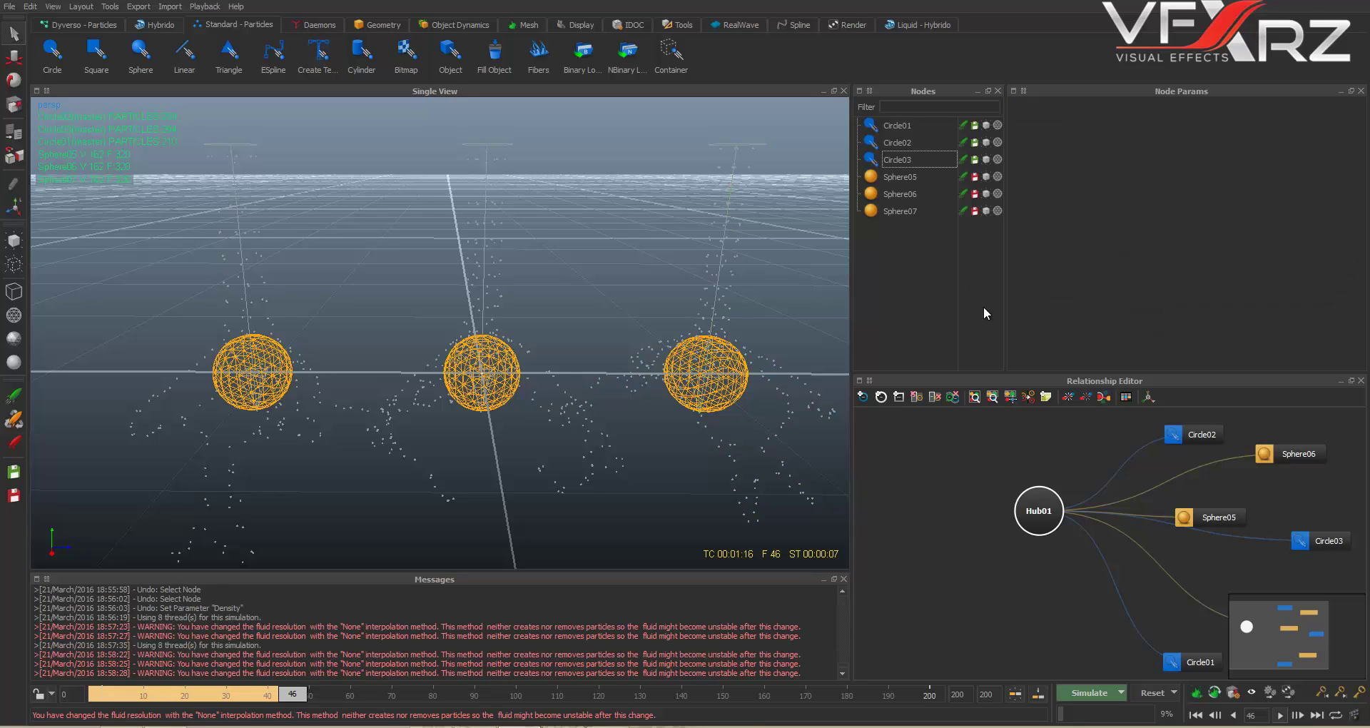
Step: Reset the scene and simulate with the higher resolutions, stopping at frame 33
click(1152, 693)
key(Return)
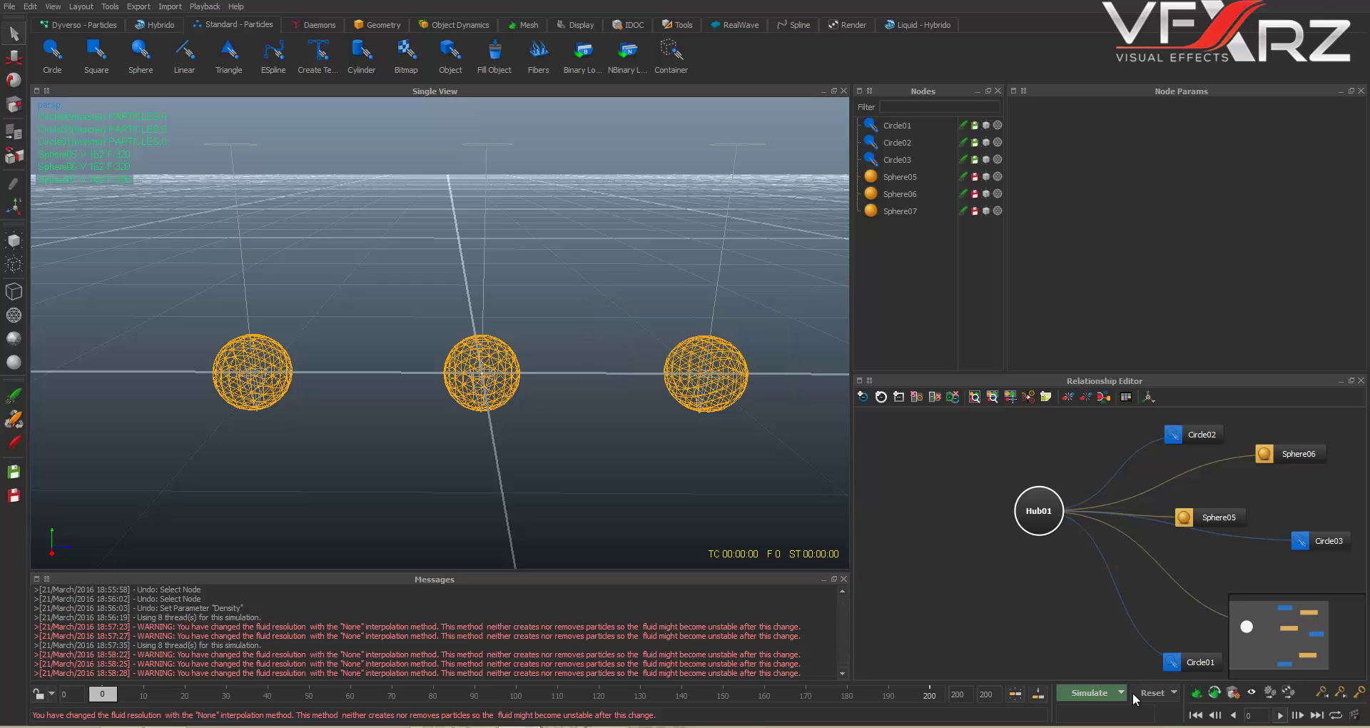
click(1074, 694)
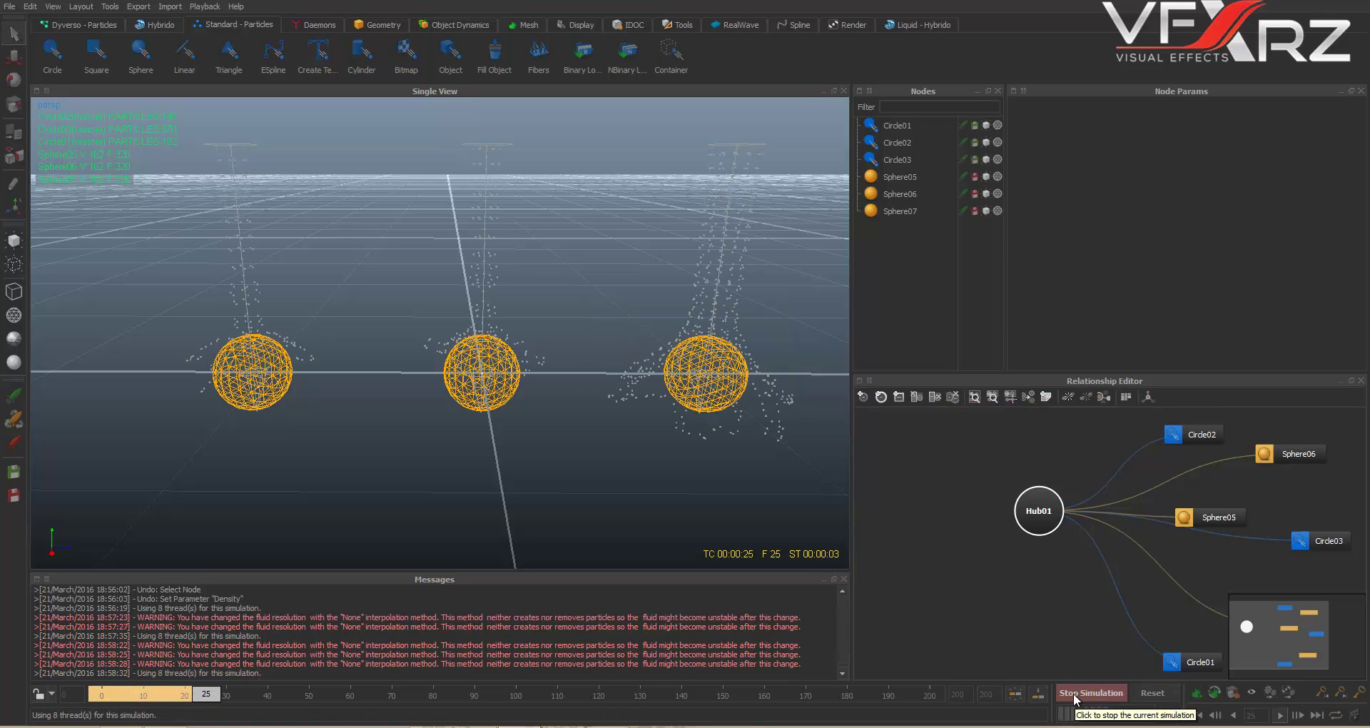
click(1076, 691)
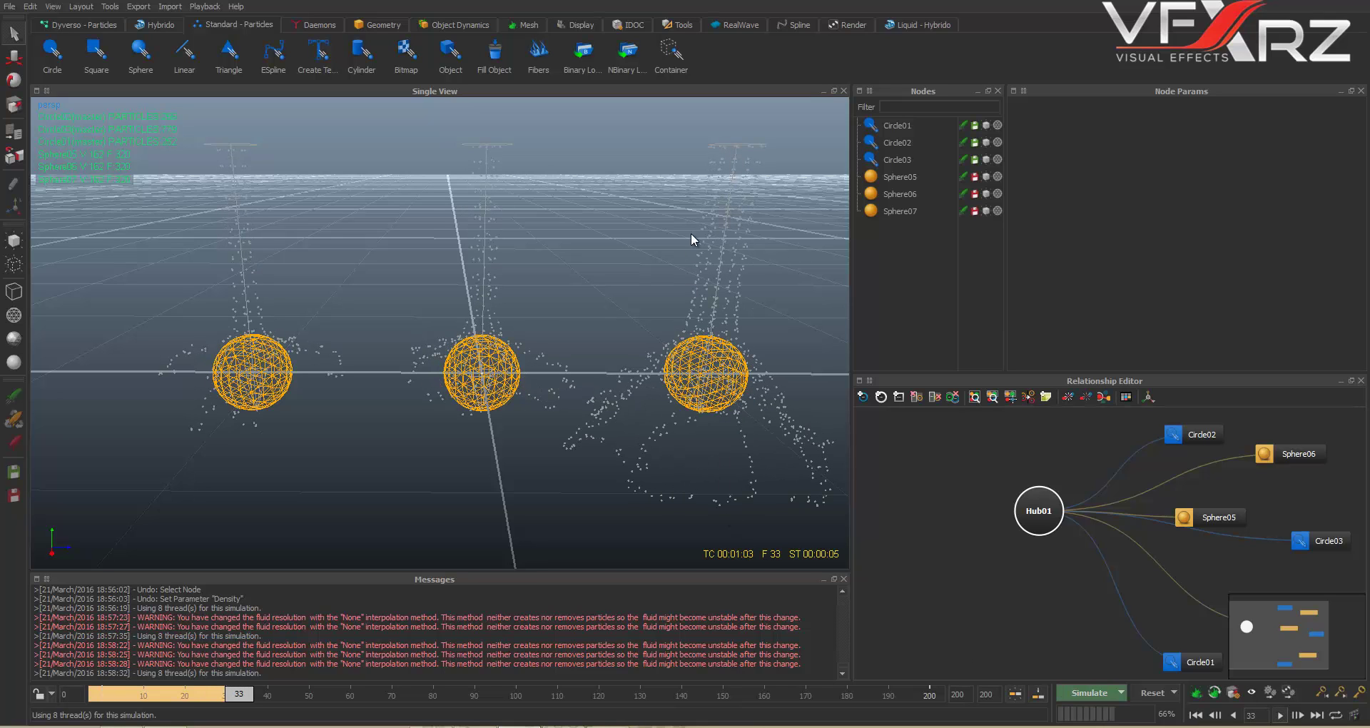
Step: Compare the particle density and resolution values of the three circle emitters at frame 33
click(902, 155)
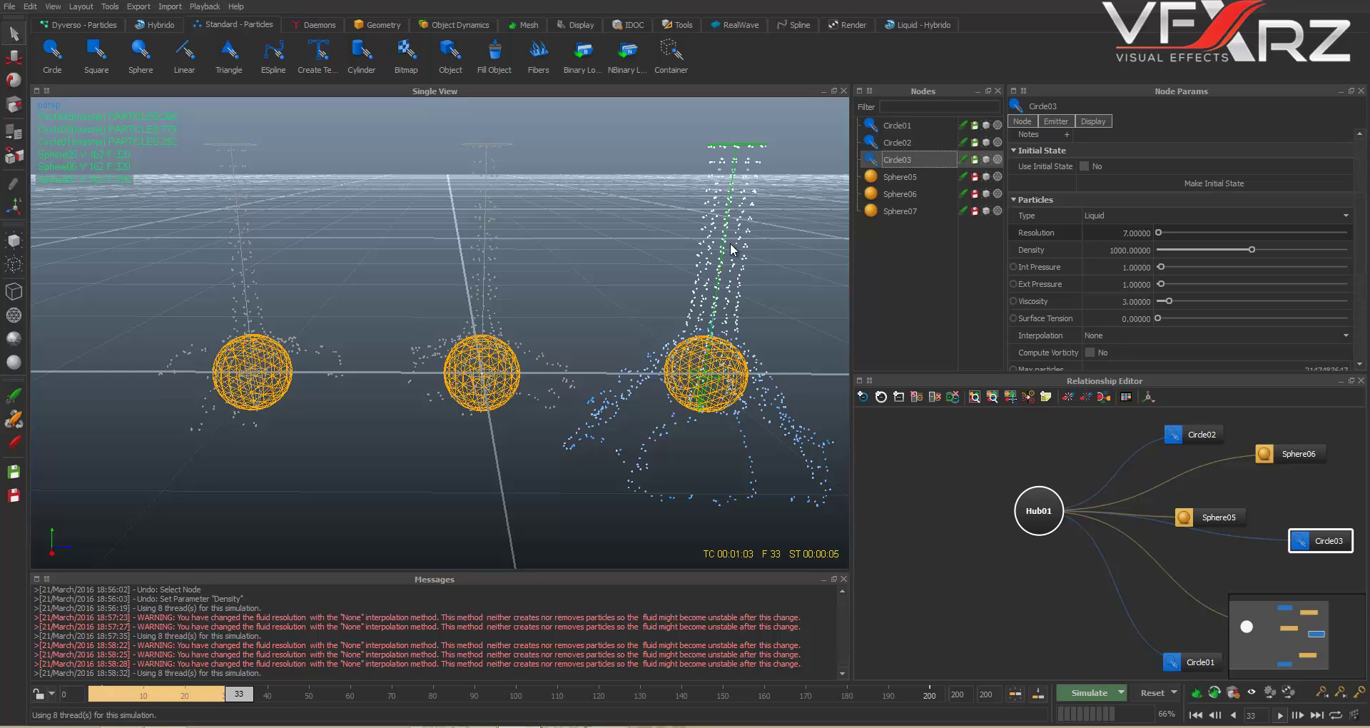
click(484, 182)
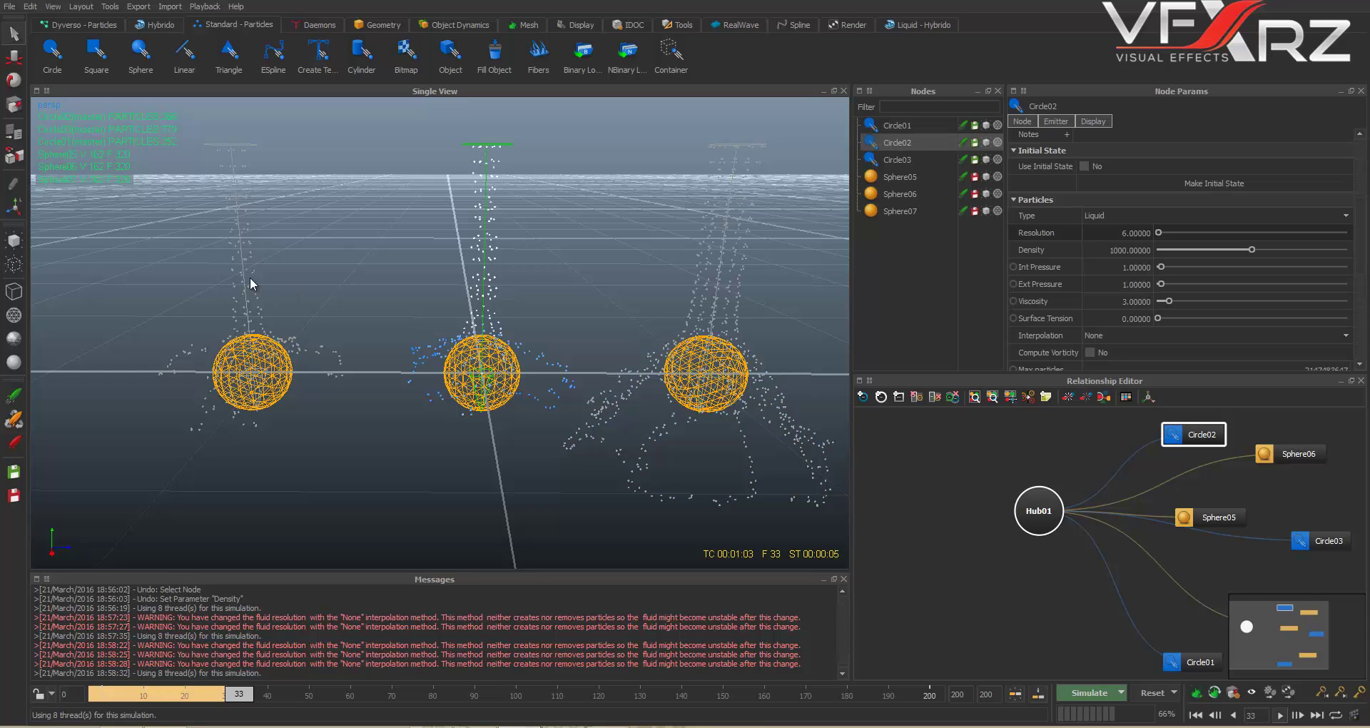
click(252, 300)
click(241, 194)
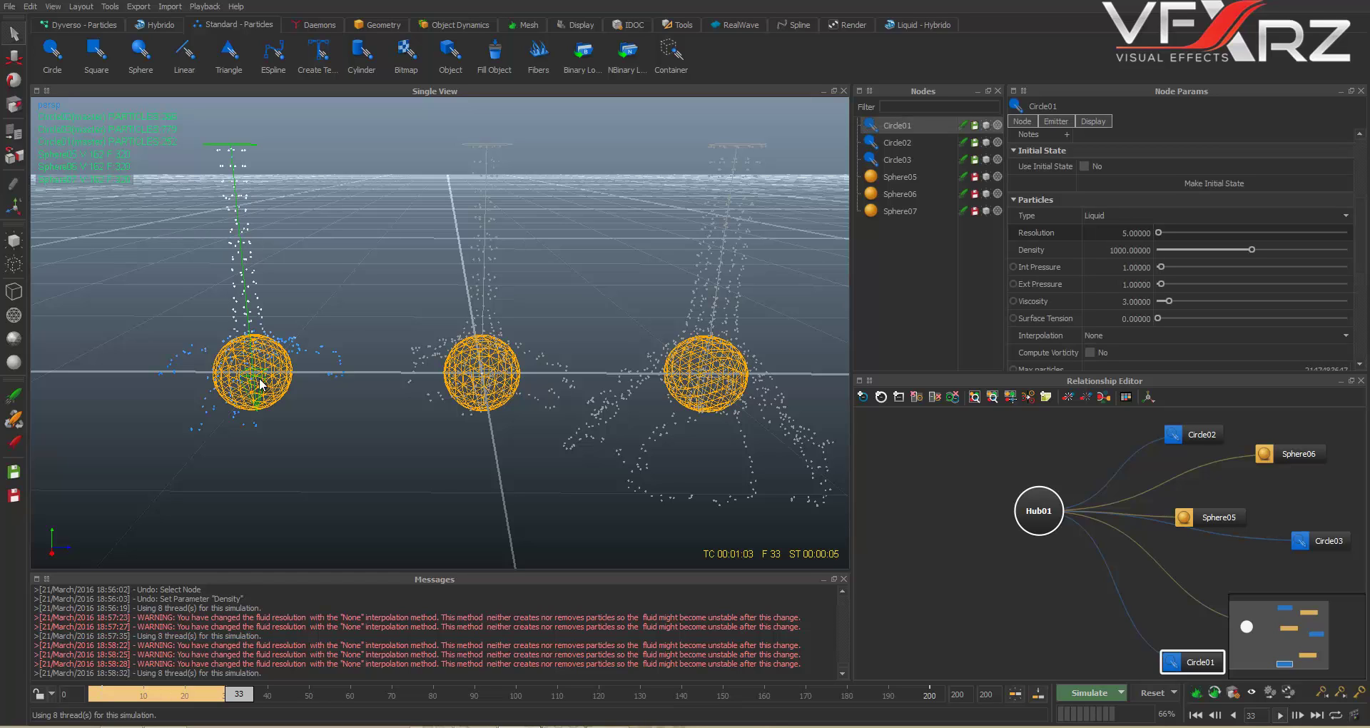
click(753, 148)
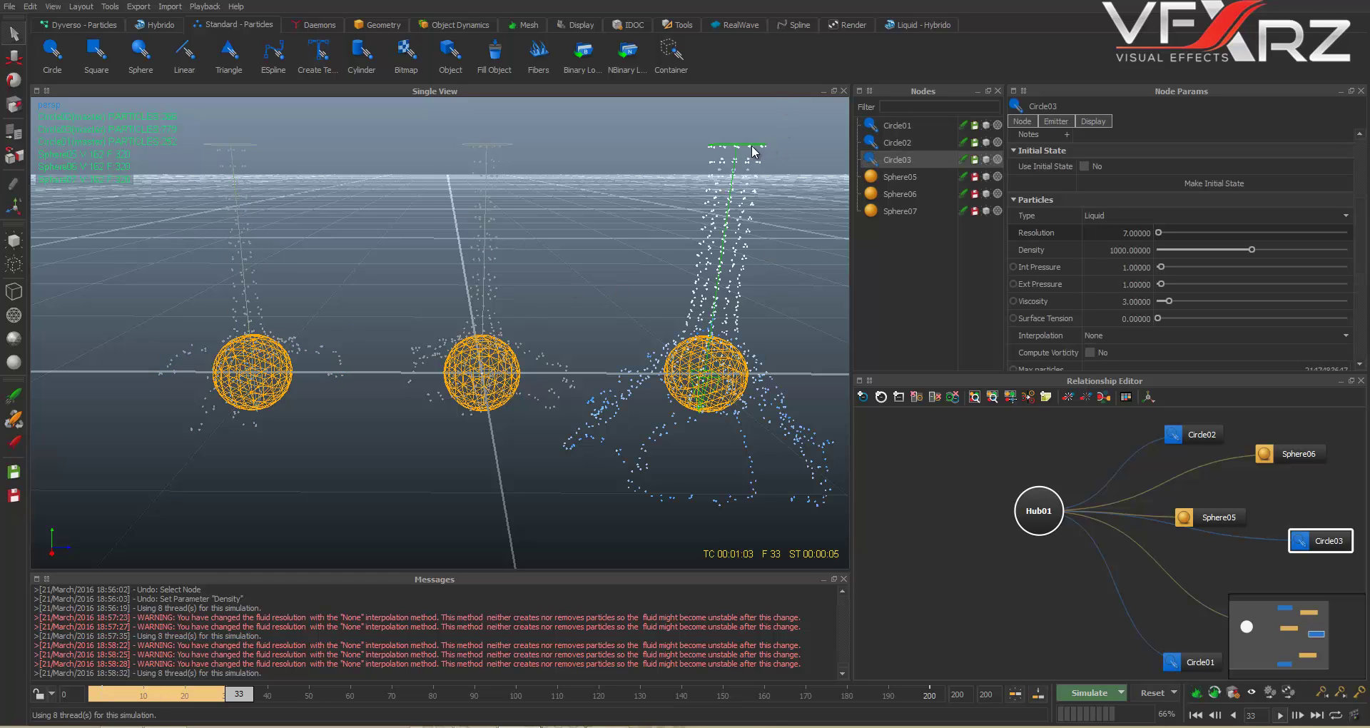
Step: Inspect the Density parameter of Circle03 and reset all simulation data to frame 0
click(1035, 249)
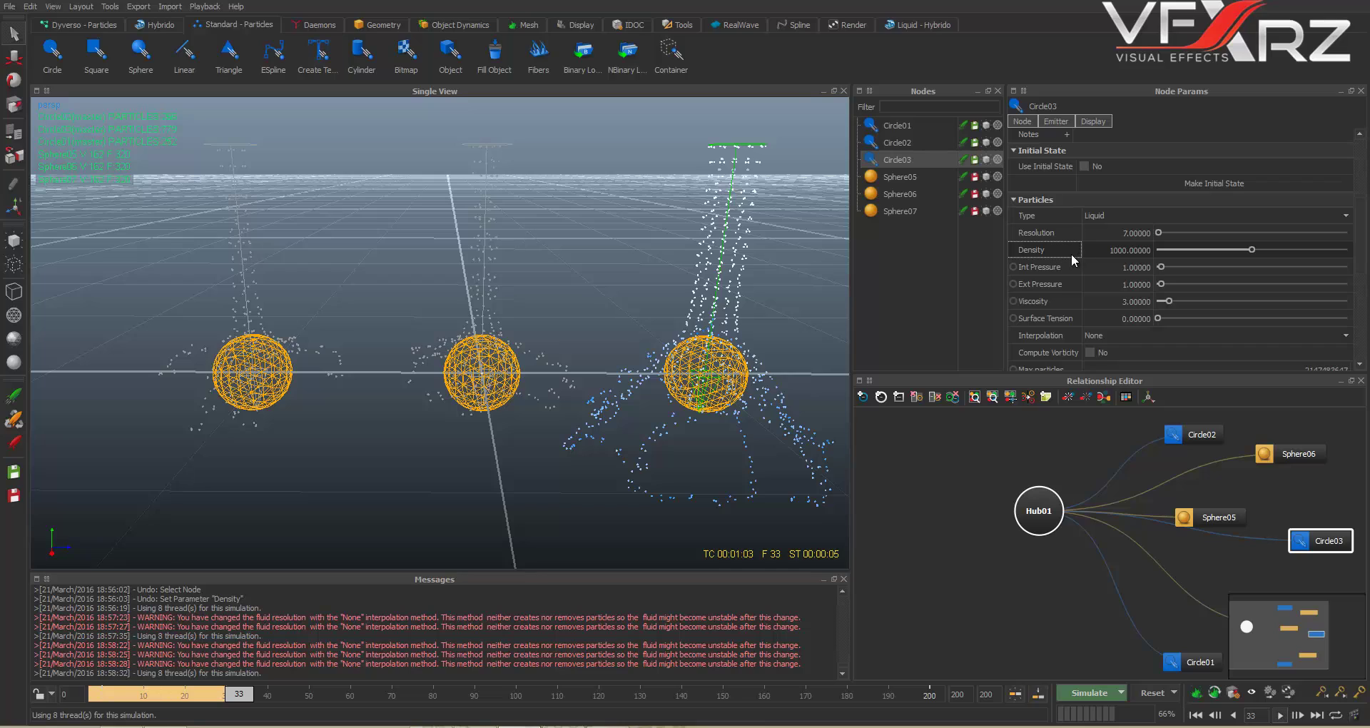
click(1107, 249)
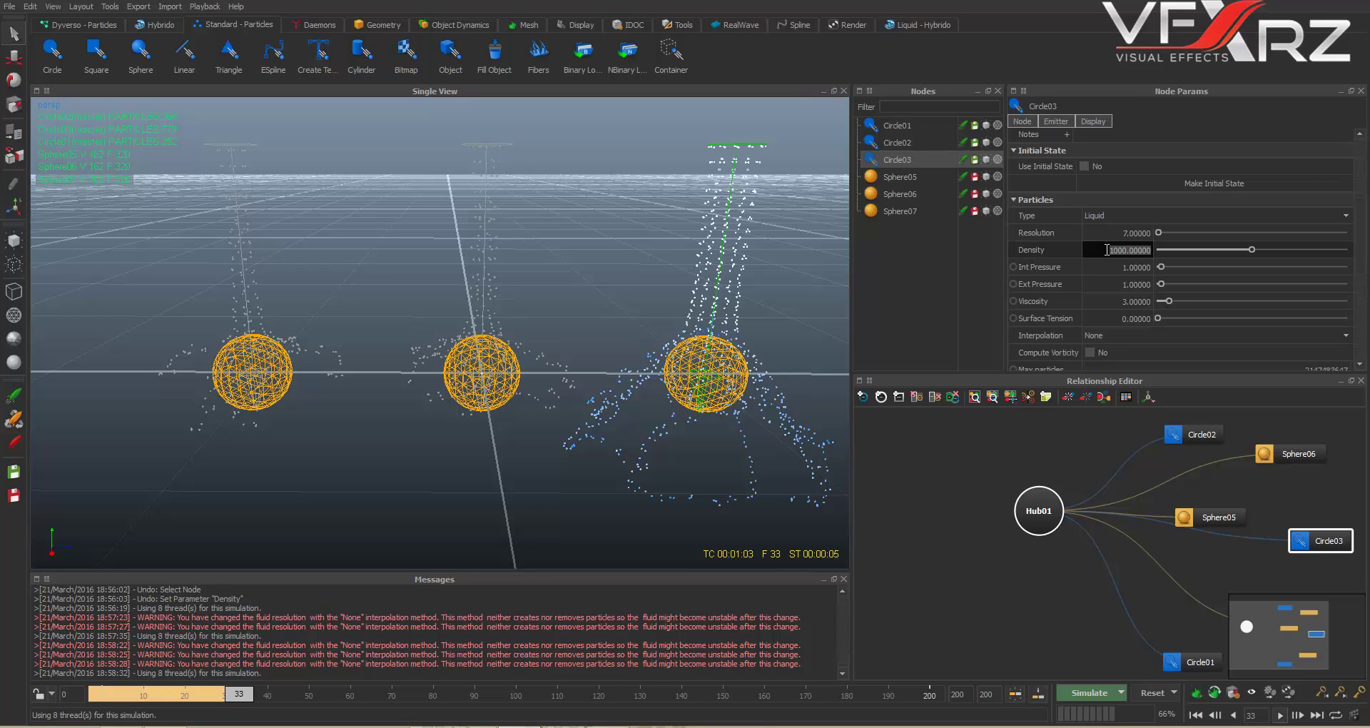
click(1107, 249)
click(1148, 696)
click(641, 367)
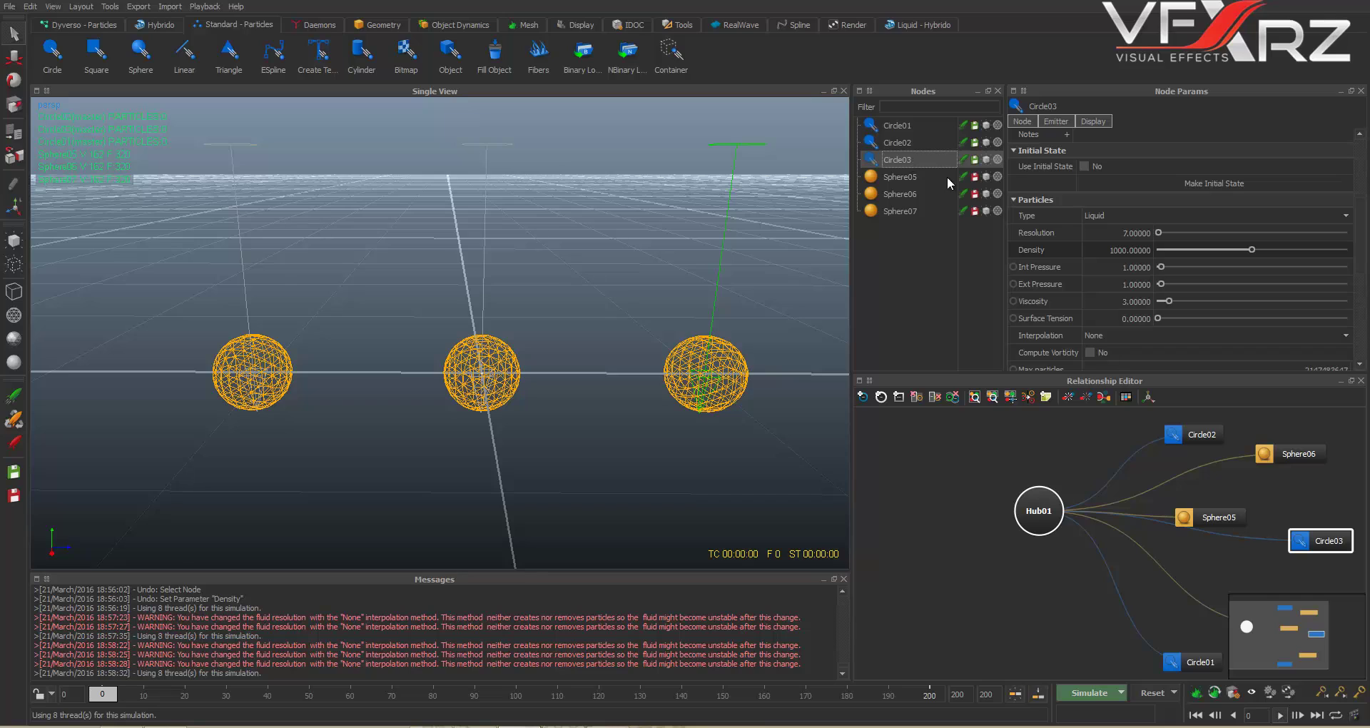
Step: Set the particle resolution of Circle03, Circle02 and Circle01 to 1
click(1113, 230)
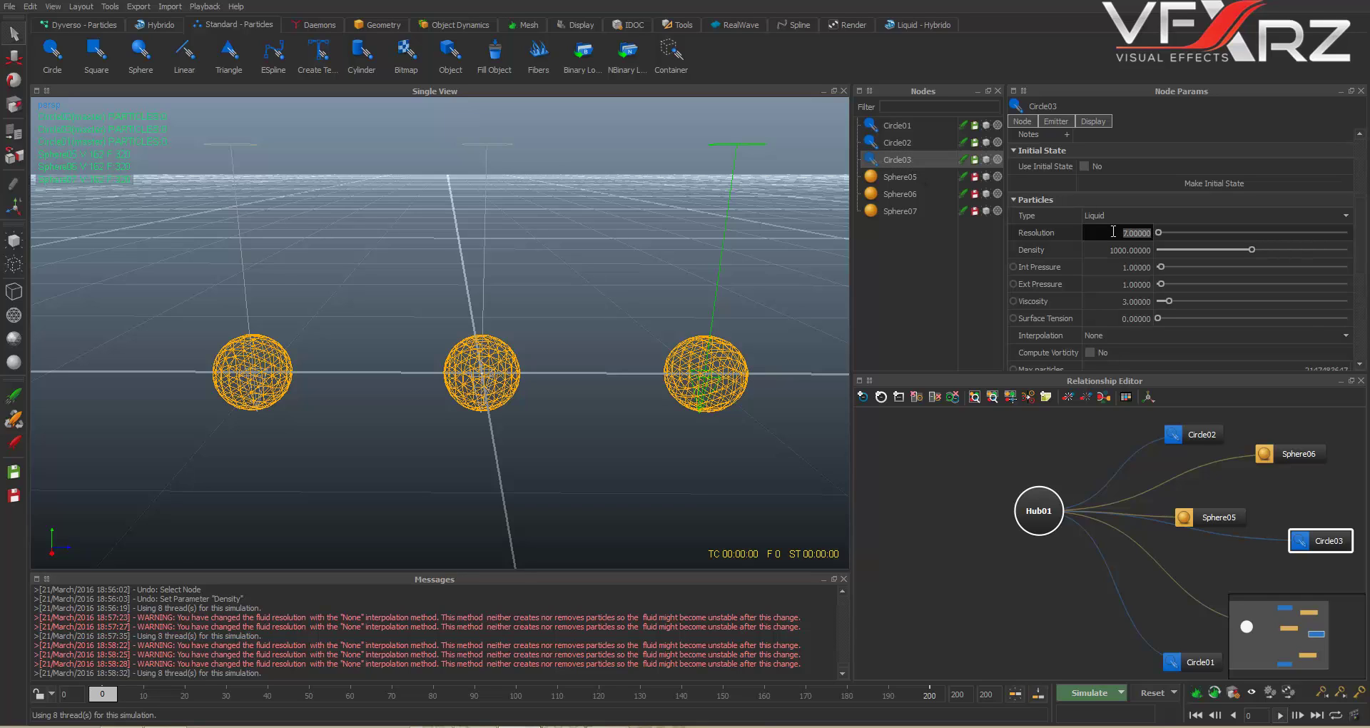
text(1)
click(897, 143)
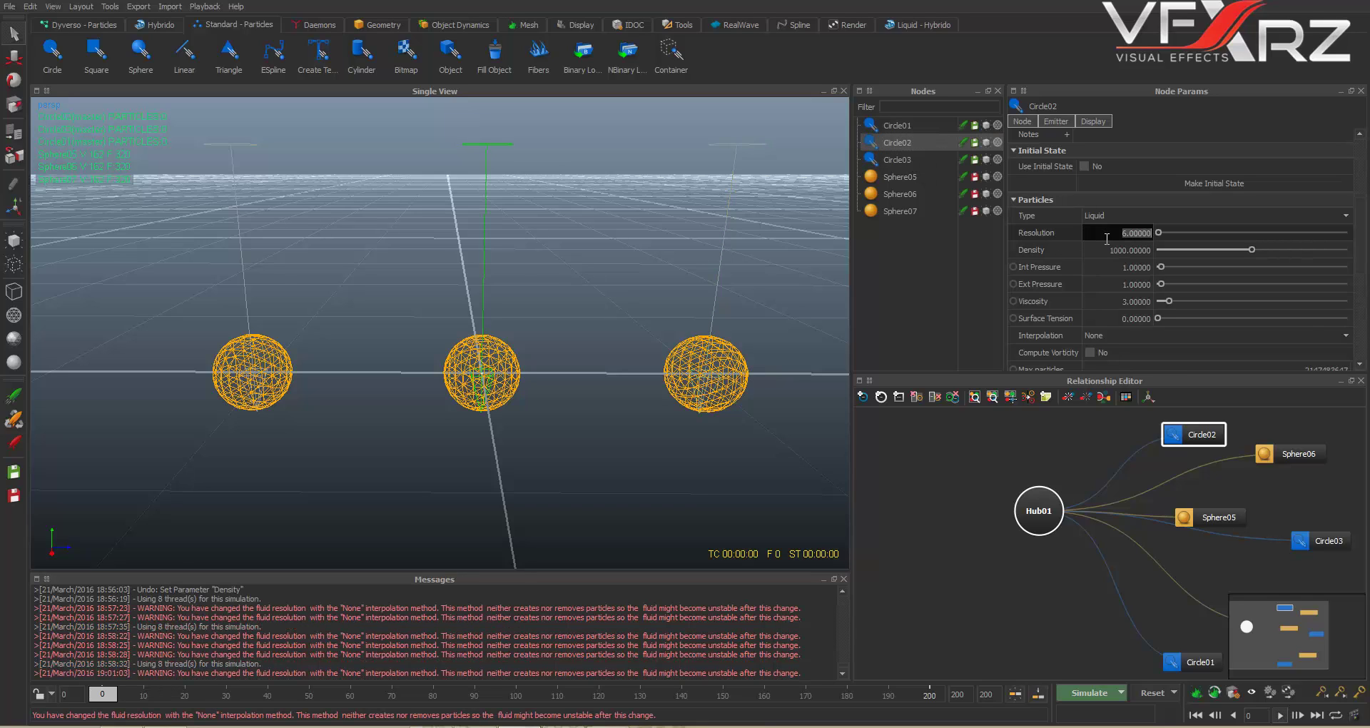
click(921, 127)
click(1118, 236)
text(1)
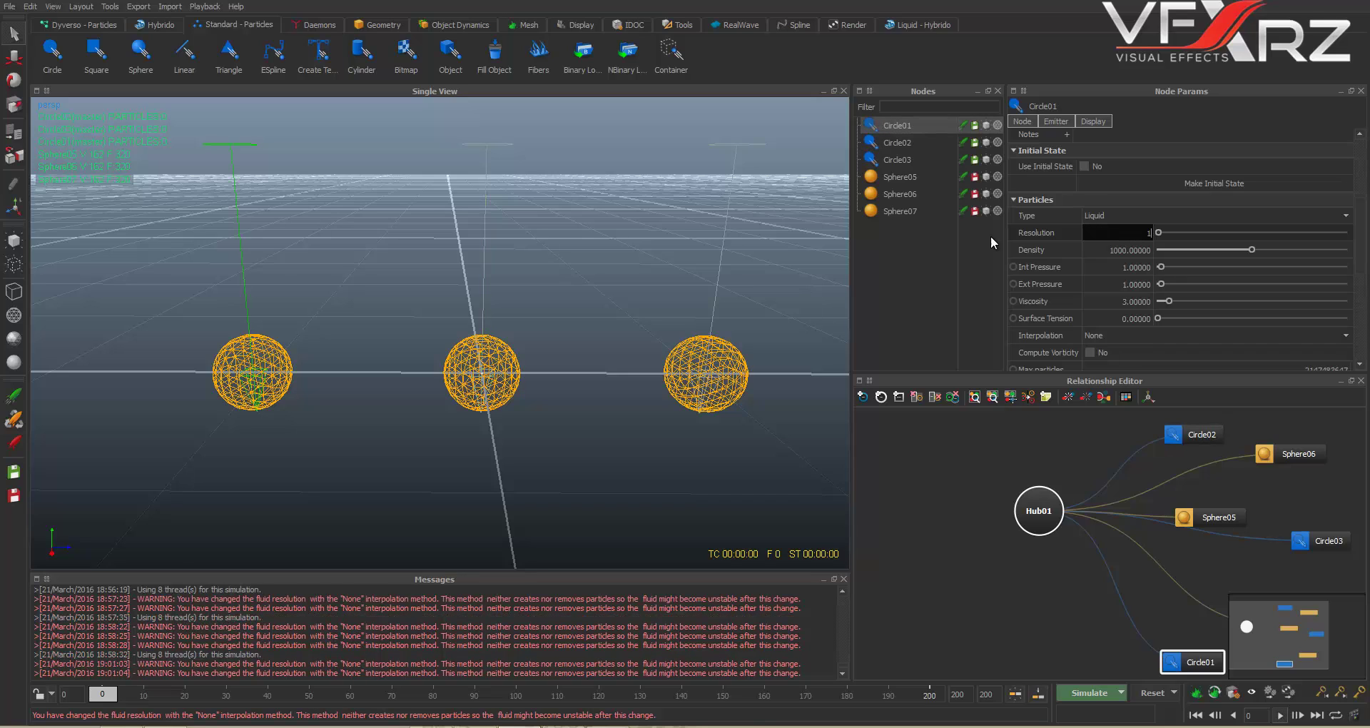
click(927, 246)
Step: Set the particle density of Circle02 to 2000 and of Circle03 to 3000
click(908, 127)
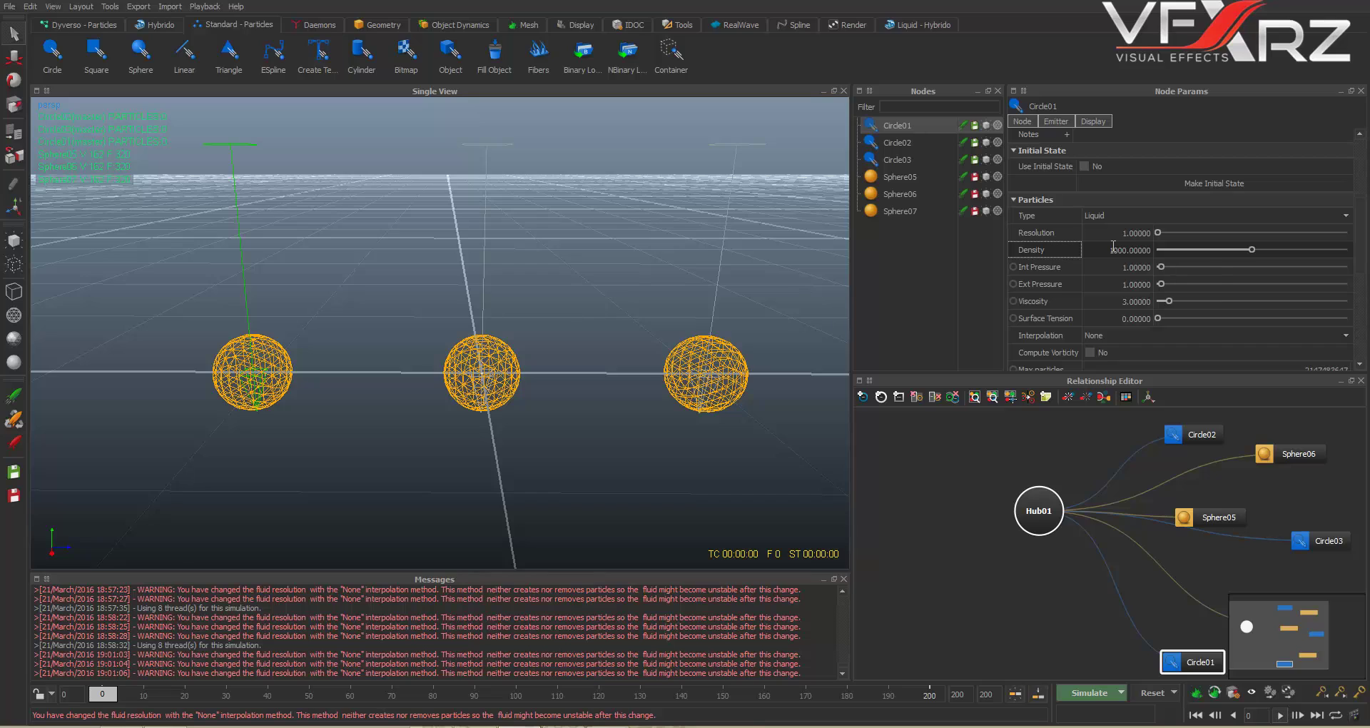
click(922, 142)
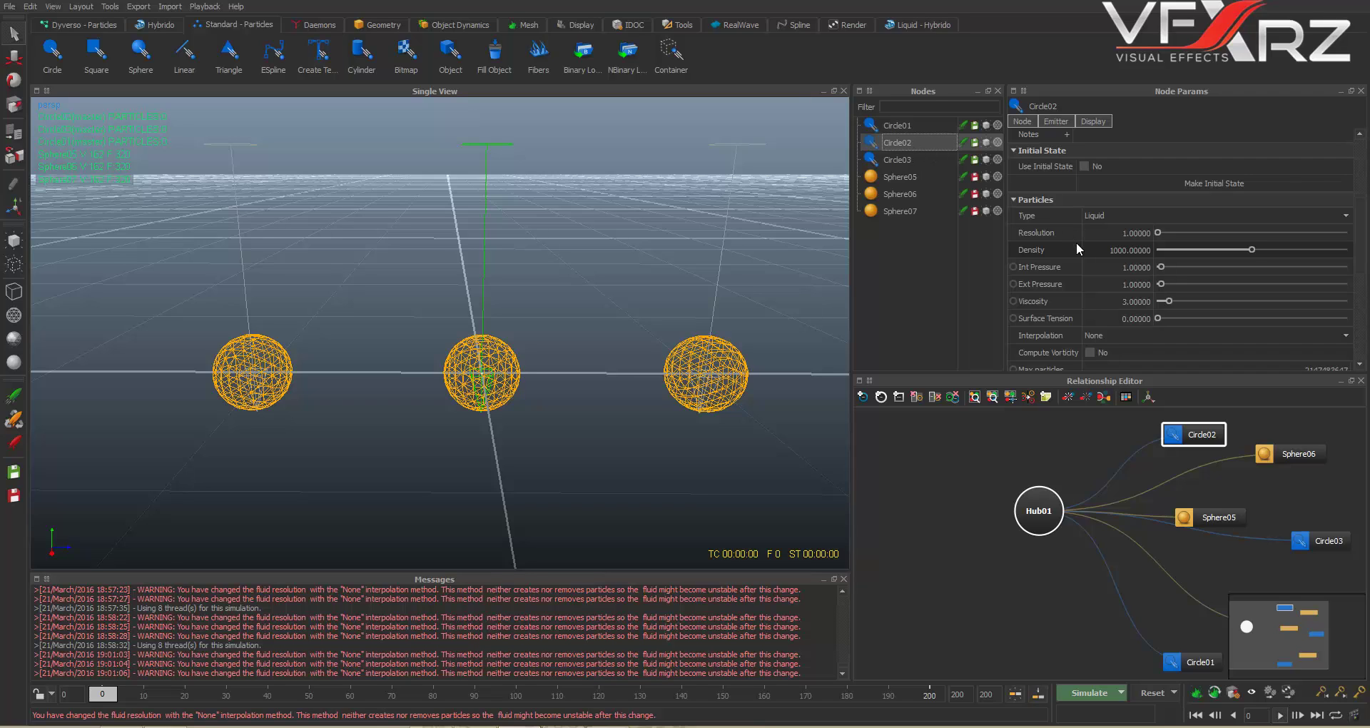
click(1110, 248)
text(2)
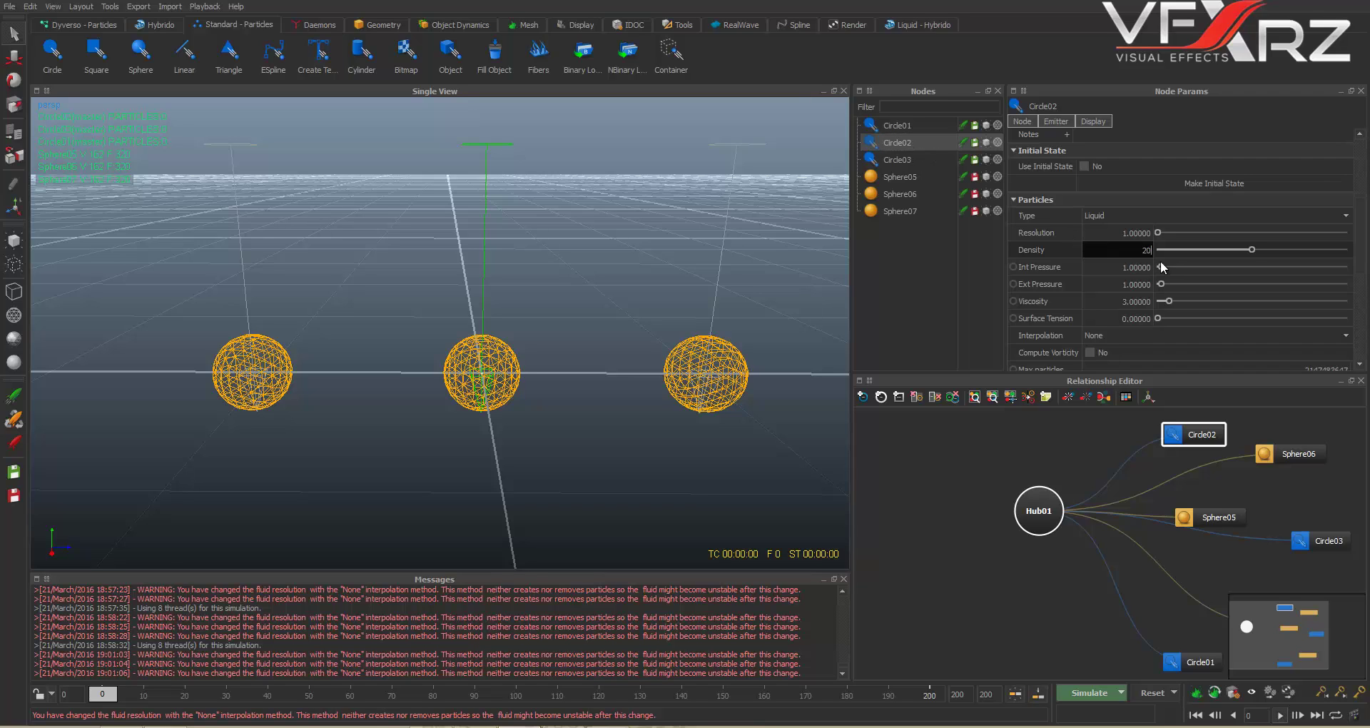
text(0)
click(897, 159)
click(1106, 250)
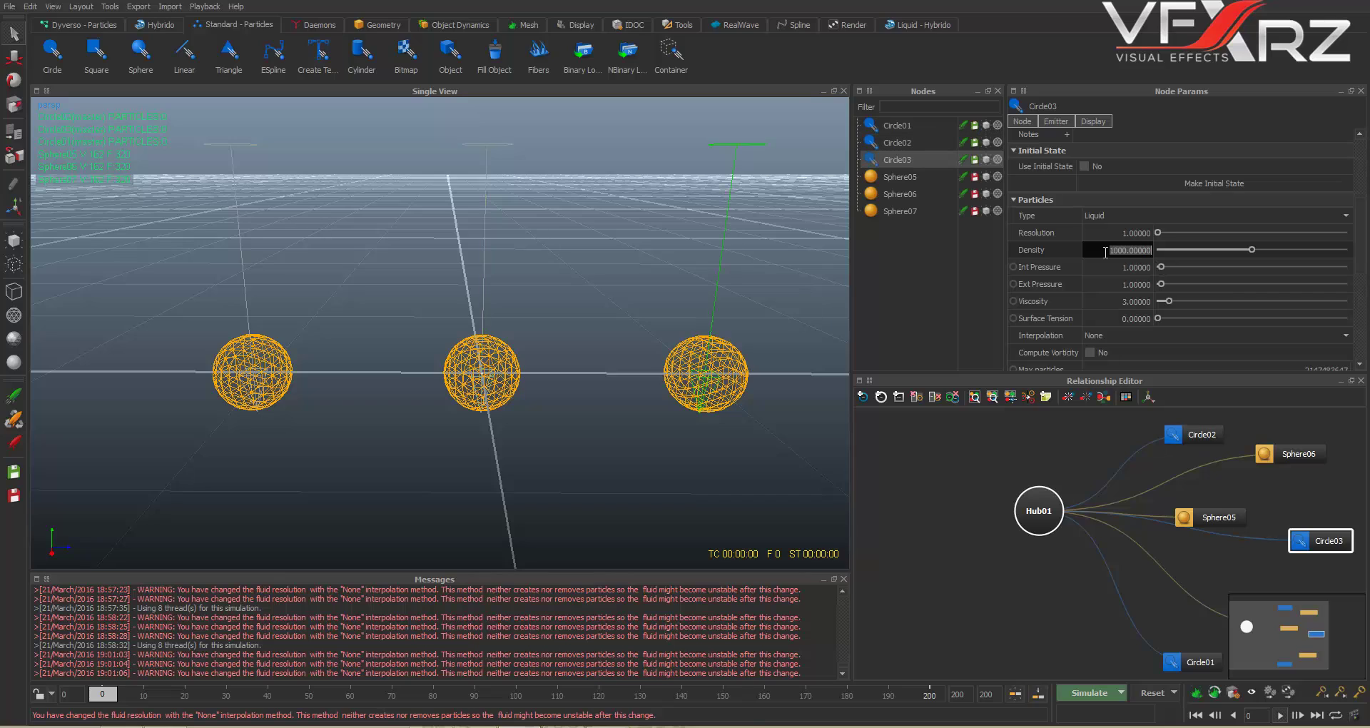
text(3000)
key(Return)
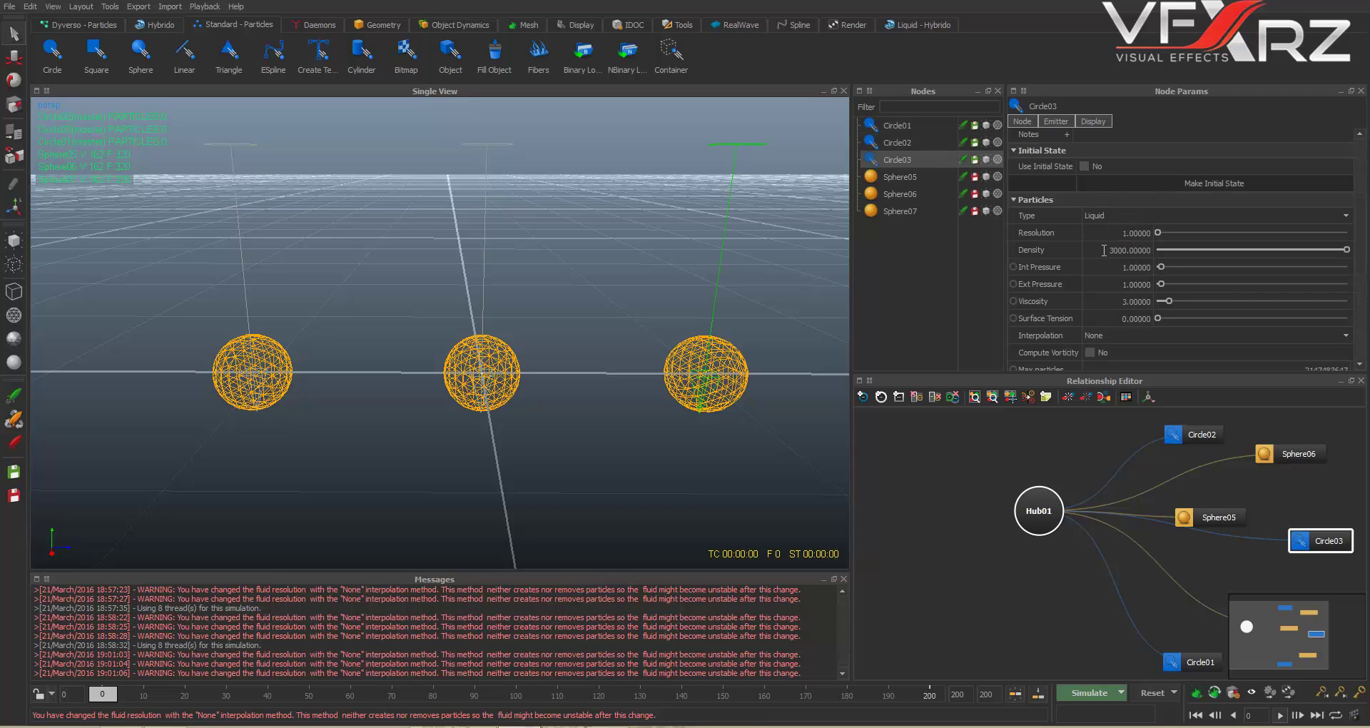
Step: Reset the scene and simulate the emitters with the differing densities, stopping at frame 40
click(1152, 693)
key(Return)
click(1095, 697)
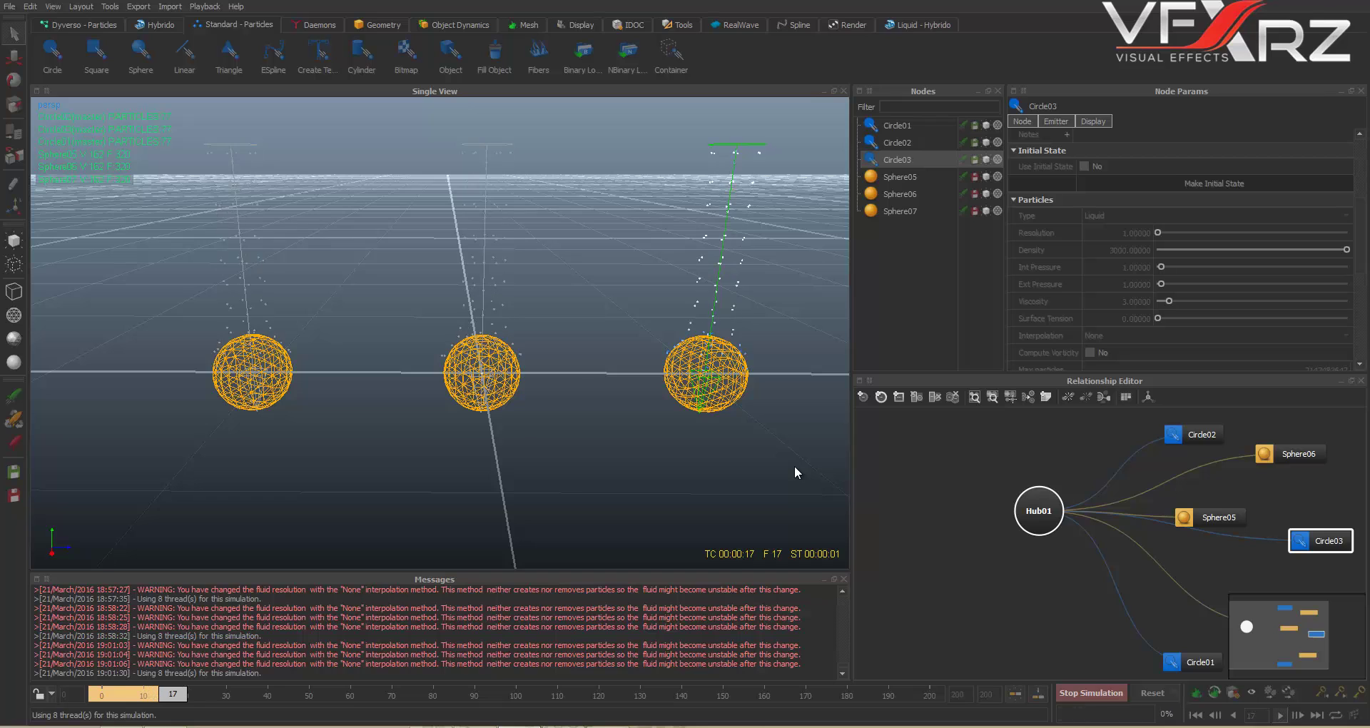
click(1084, 694)
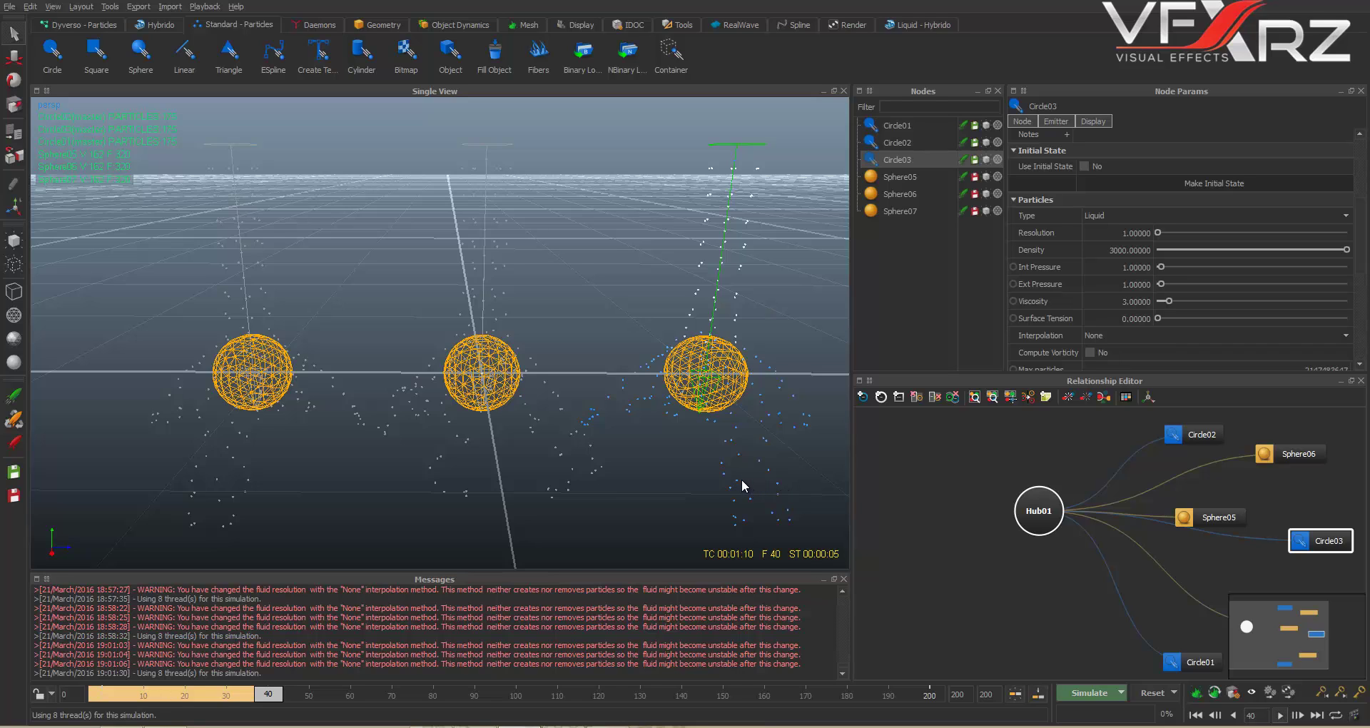
Step: Lower the particle density of Circle01 to 20, Circle03 to 50, and Circle02 to a value between them
mouse_move(742, 478)
alt+mouse_down()
mouse_move(743, 446)
mouse_move(745, 477)
alt+mouse_up()
click(906, 127)
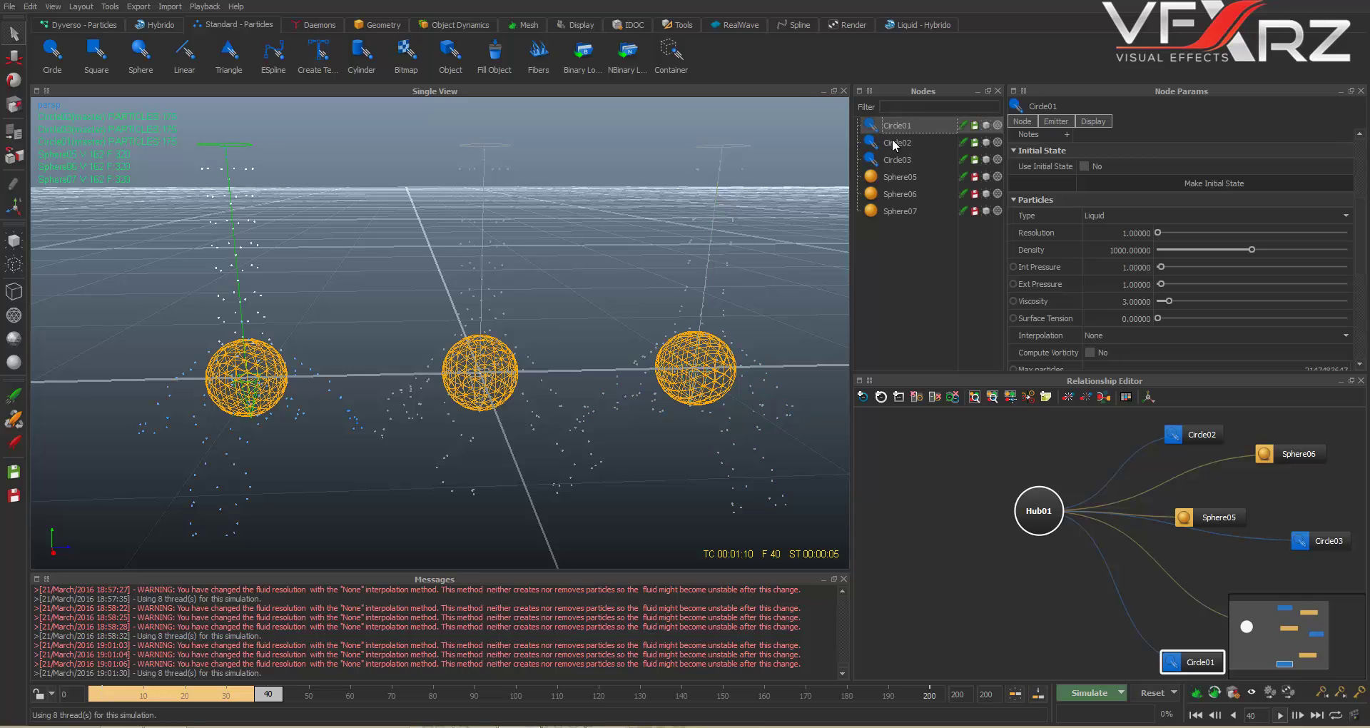
click(1109, 250)
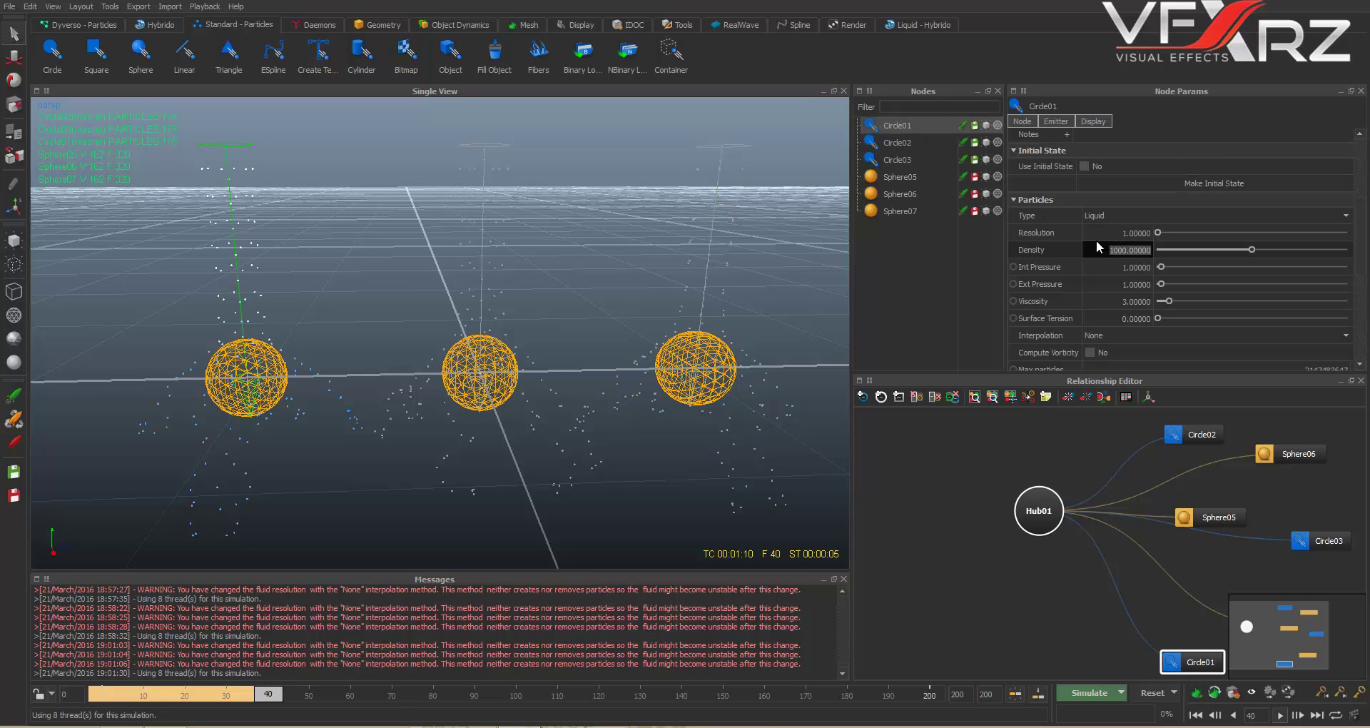
text(2000)
click(898, 142)
click(1106, 251)
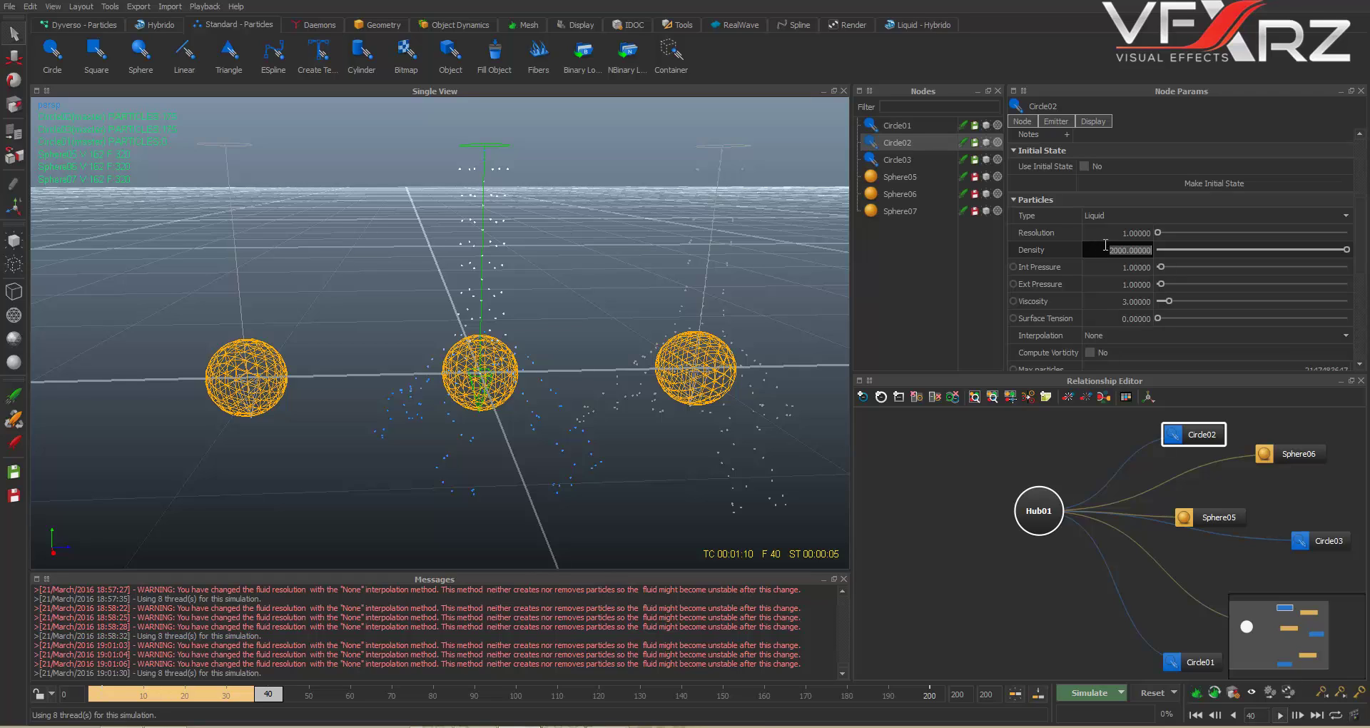
text(3000)
click(921, 158)
click(1096, 247)
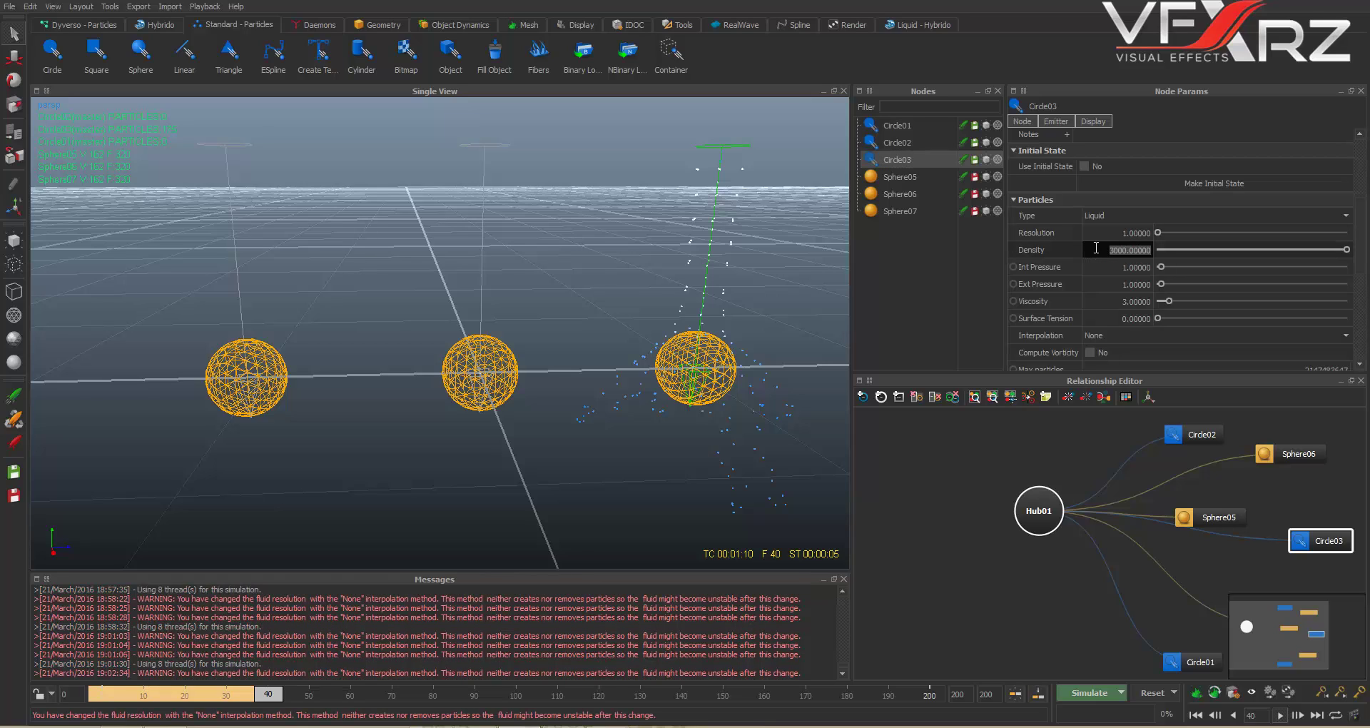
text(50)
click(964, 285)
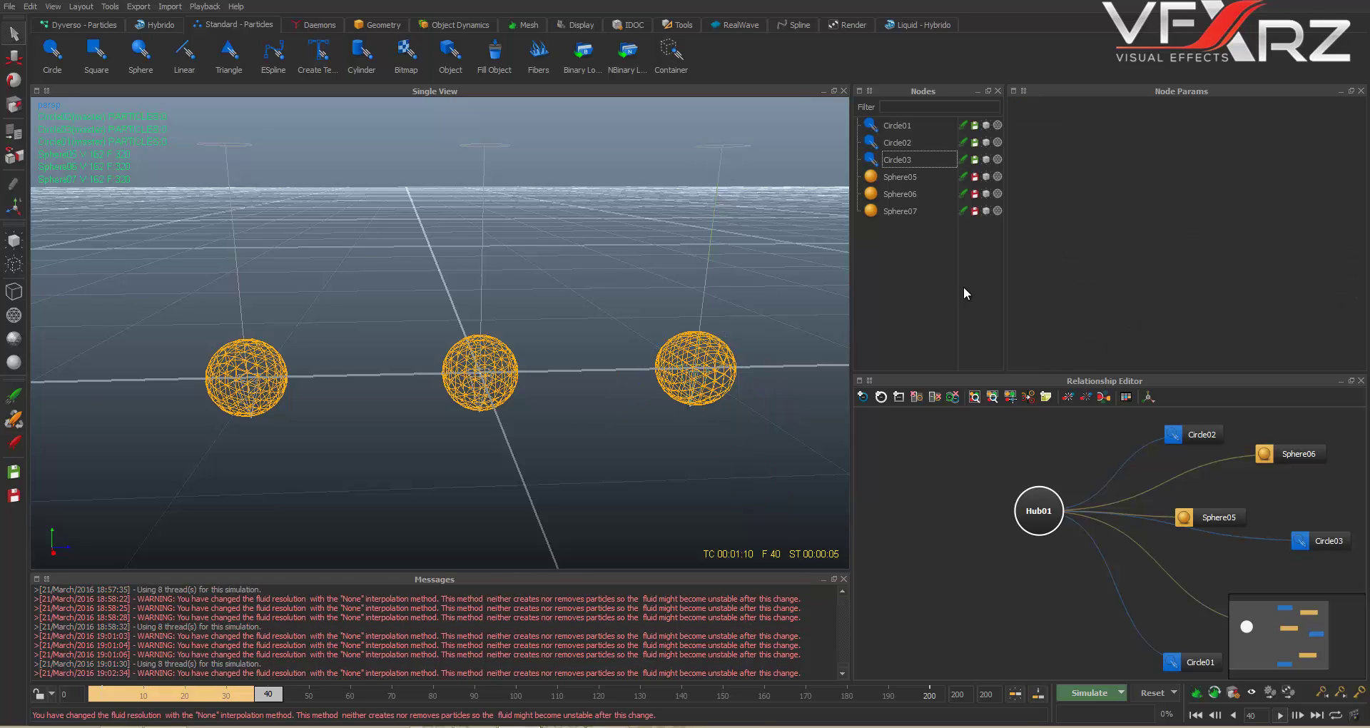
Step: Reset the scene and simulate with the lowered densities, stopping at frame 64
click(1153, 692)
click(655, 368)
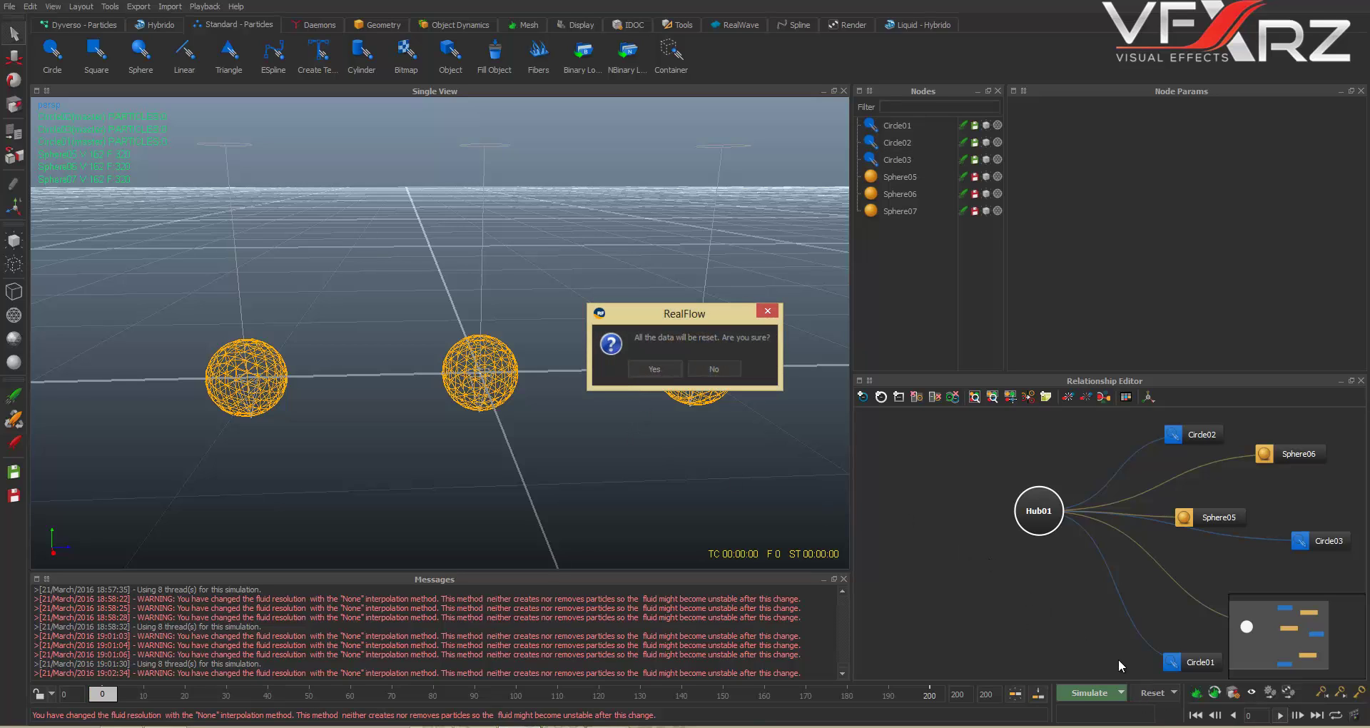
click(1081, 690)
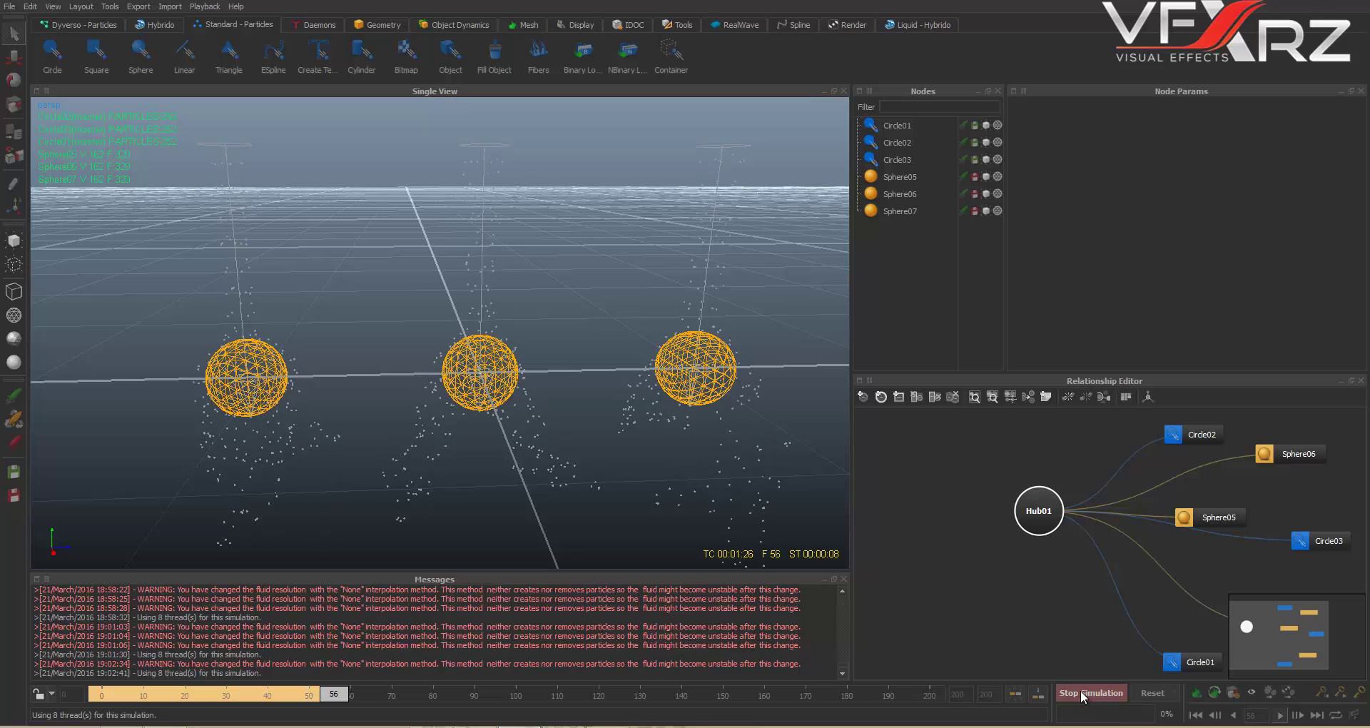
click(1080, 691)
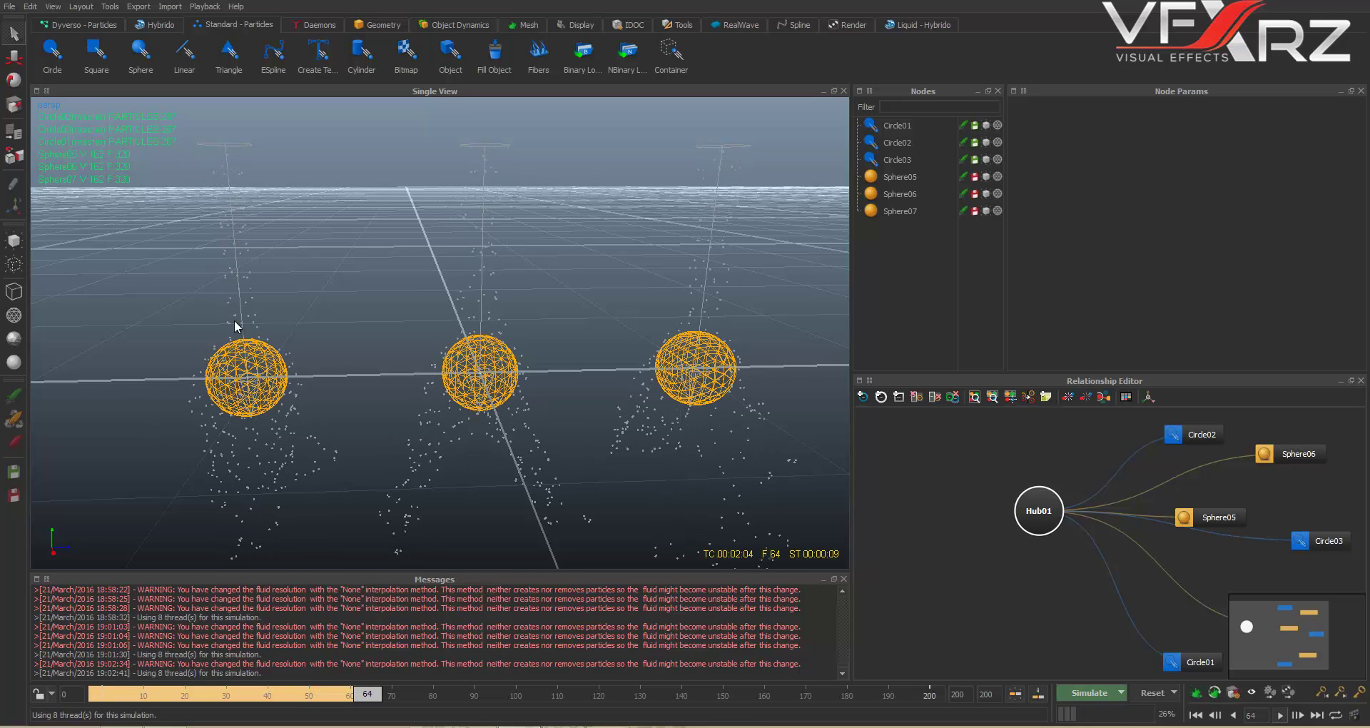
Step: Set the particle density of Circle01 to 5 and clear the node selection
click(898, 126)
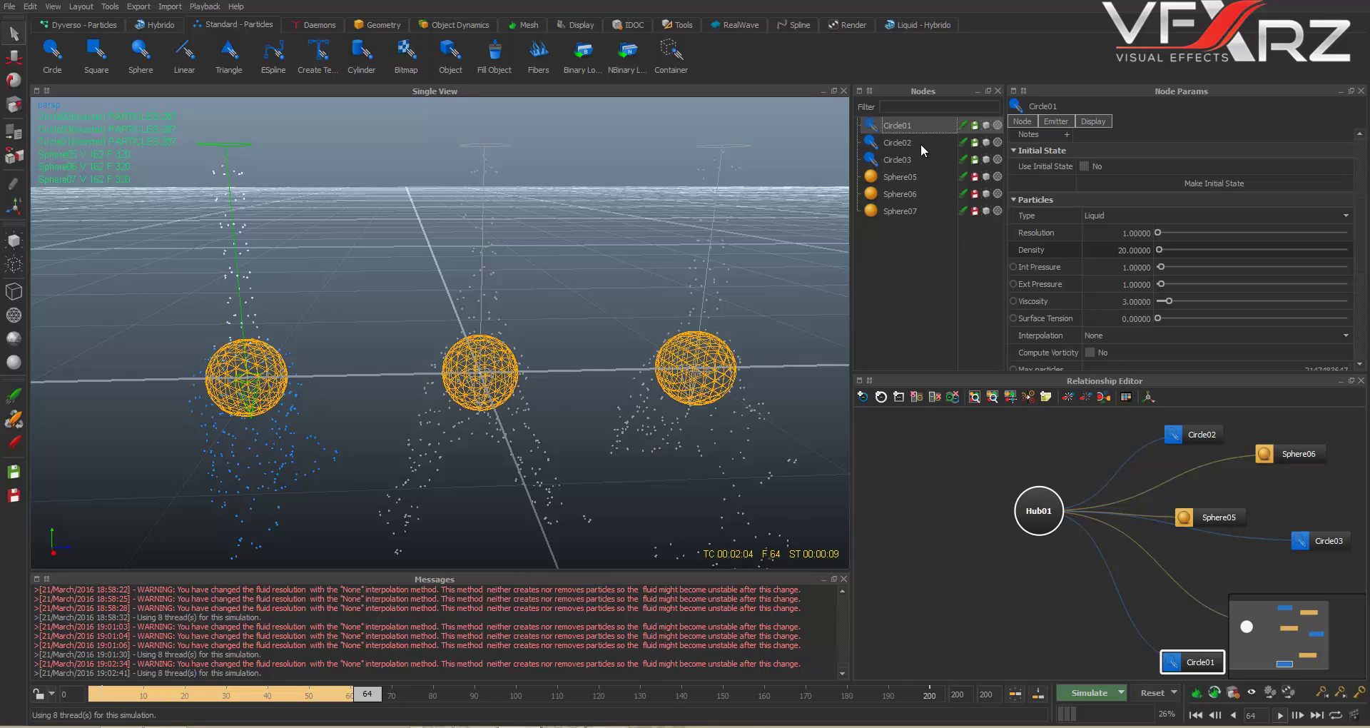
click(1110, 248)
text(5)
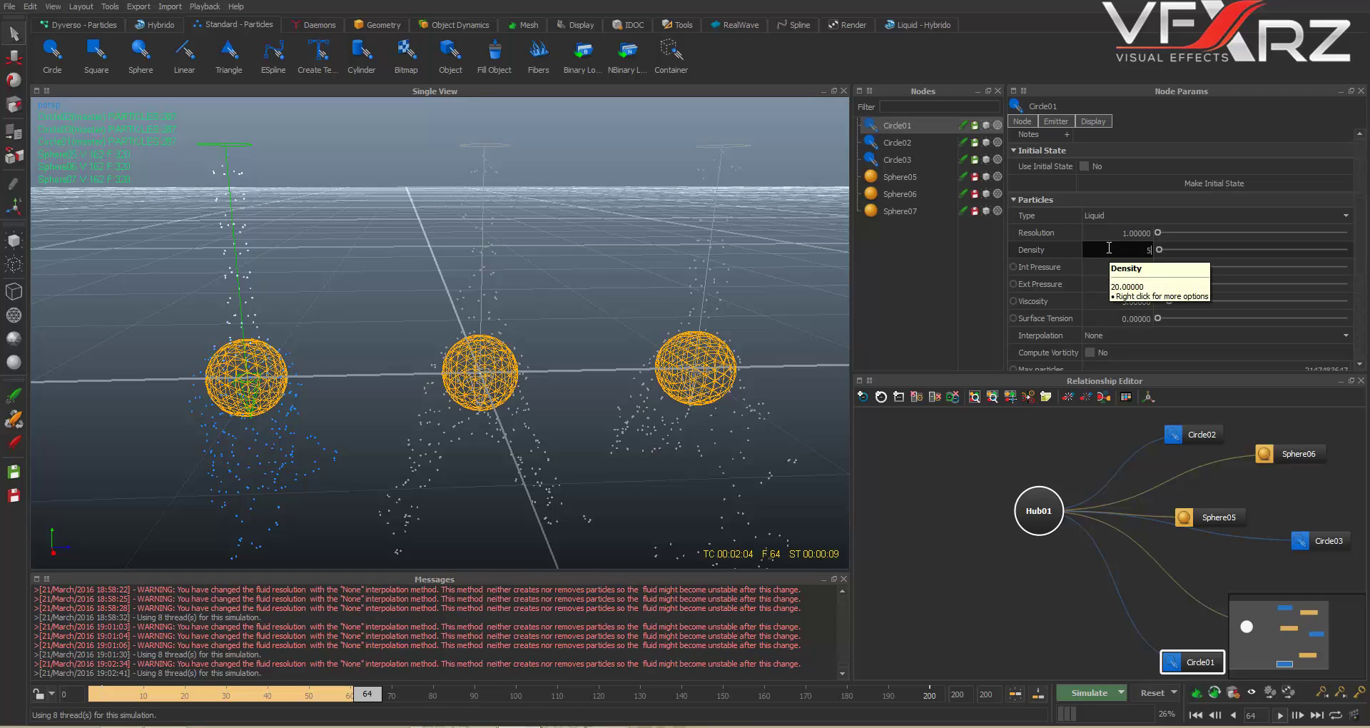
key(Return)
click(995, 260)
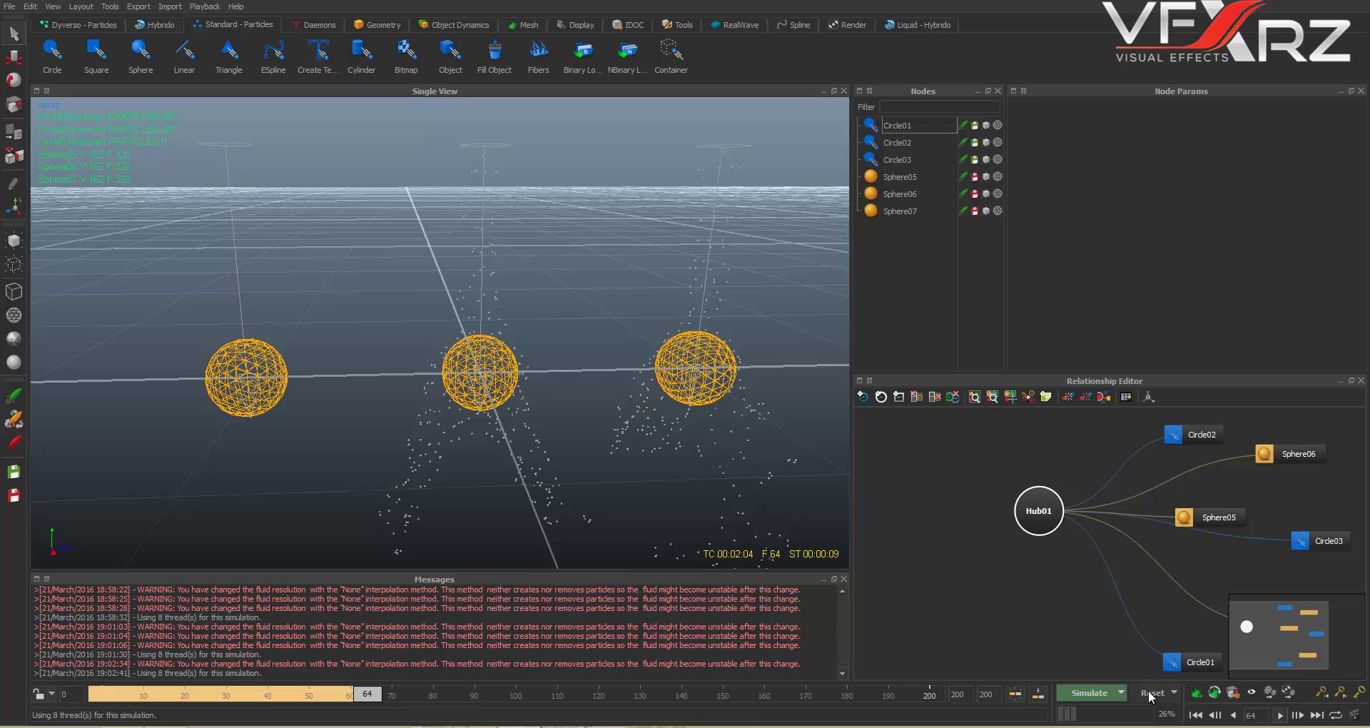
Step: Reset the scene and simulate with Circle01's reduced density, stopping at frame 116
click(666, 371)
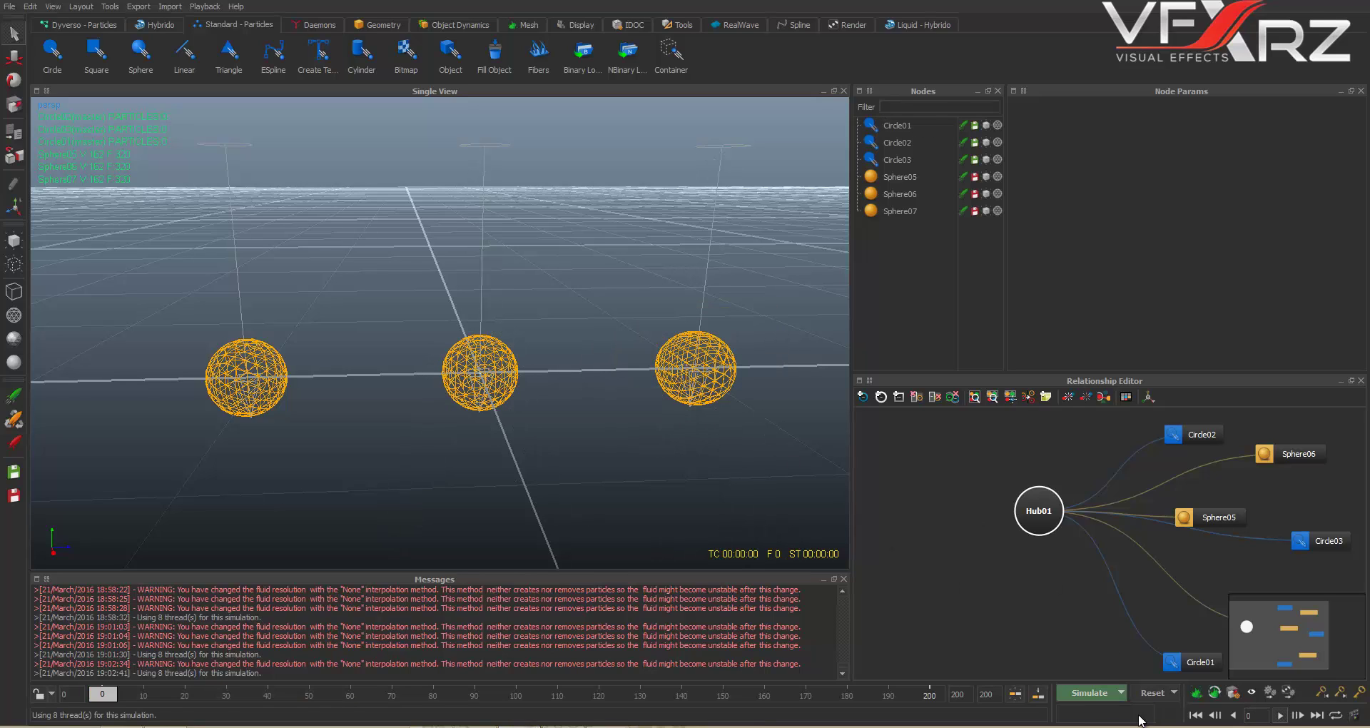
click(1090, 693)
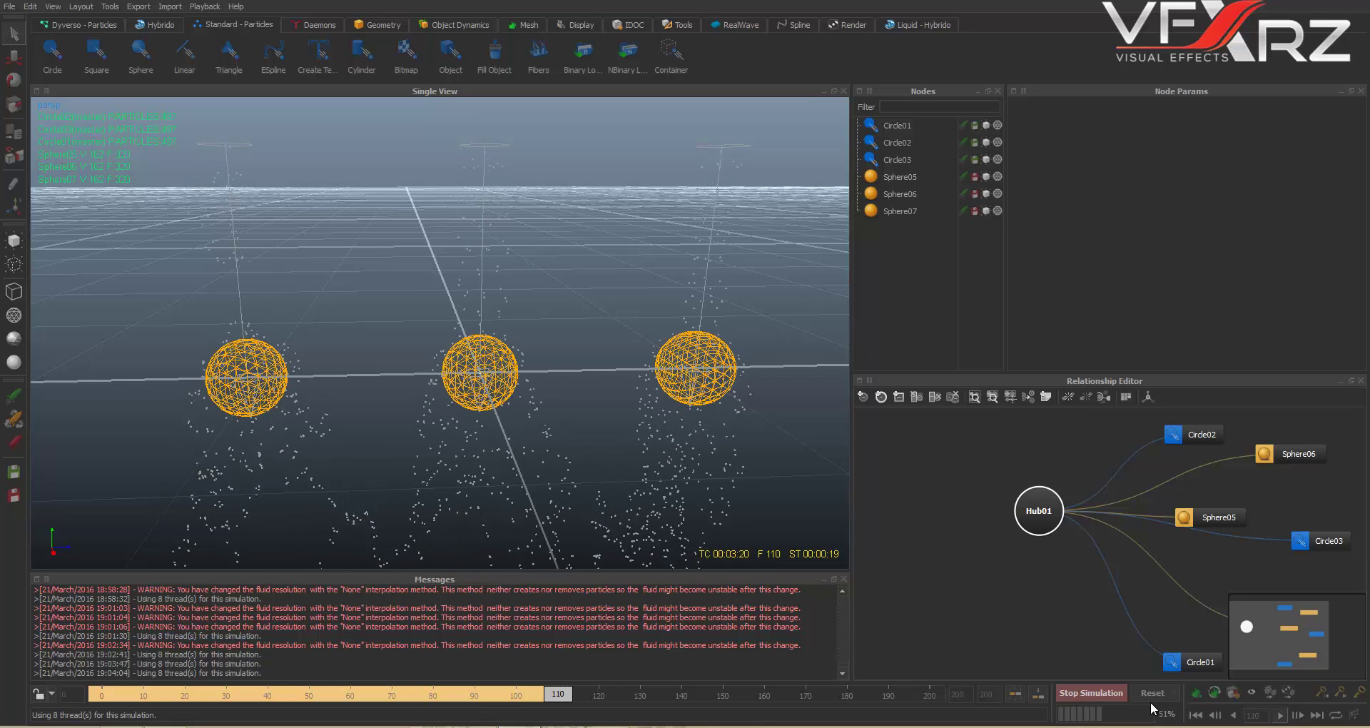
click(1078, 693)
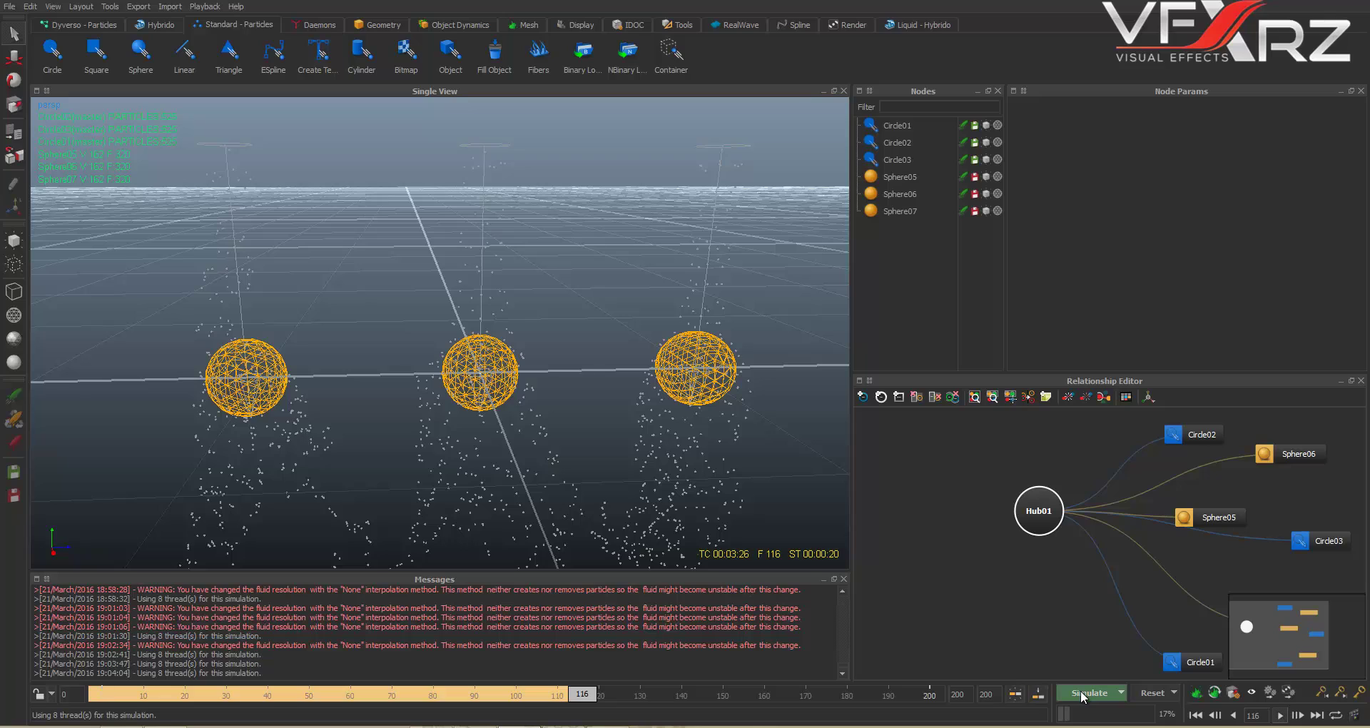
Step: Restore the particle density of Circle03, Circle02 and Circle01 to 1000
click(902, 158)
click(1115, 250)
text(1)
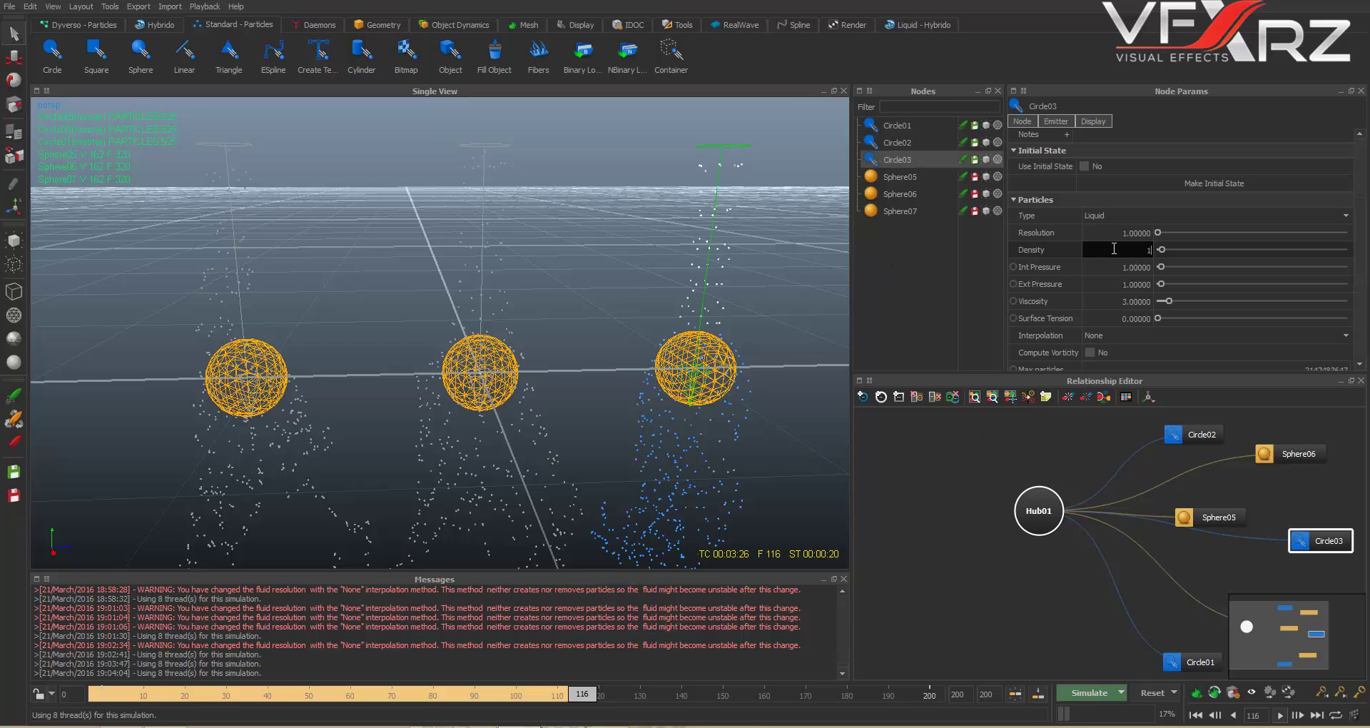
text(.000)
click(905, 138)
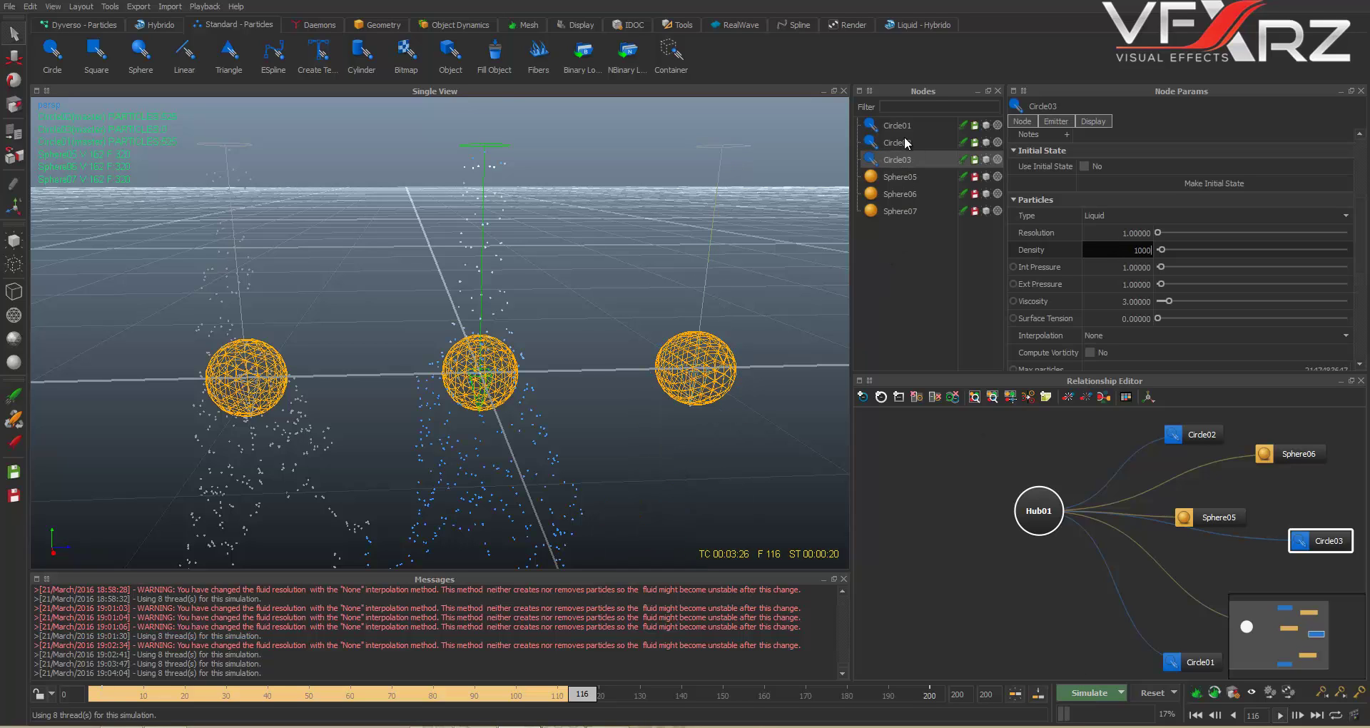
click(1104, 250)
text(0)
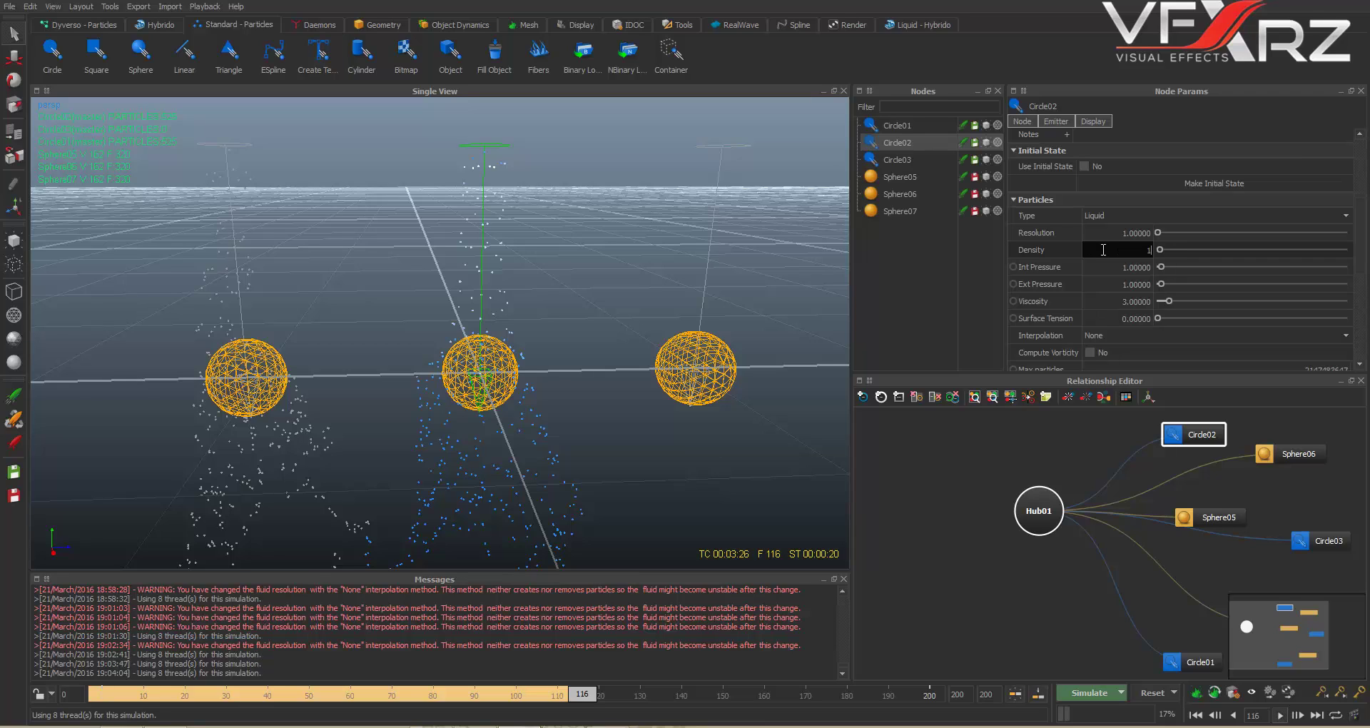
text(000)
click(895, 129)
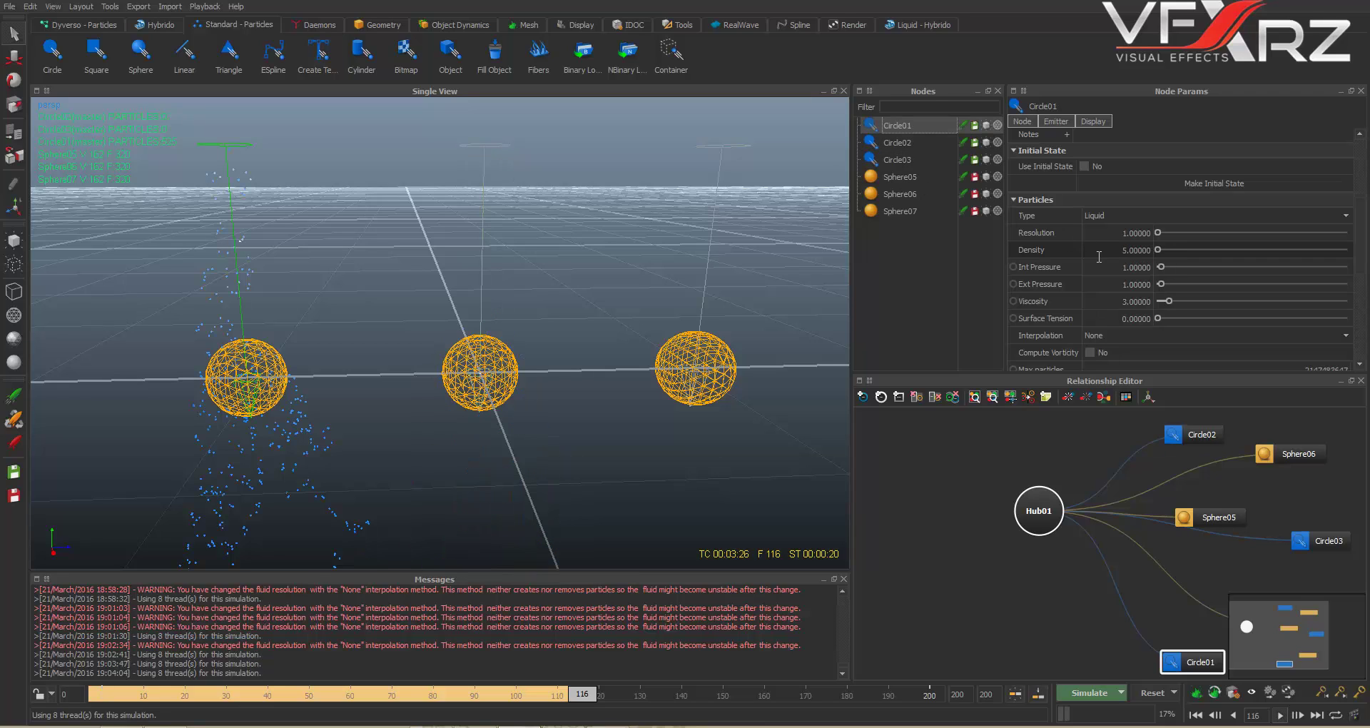
click(1104, 262)
click(1108, 250)
text(1000)
key(Return)
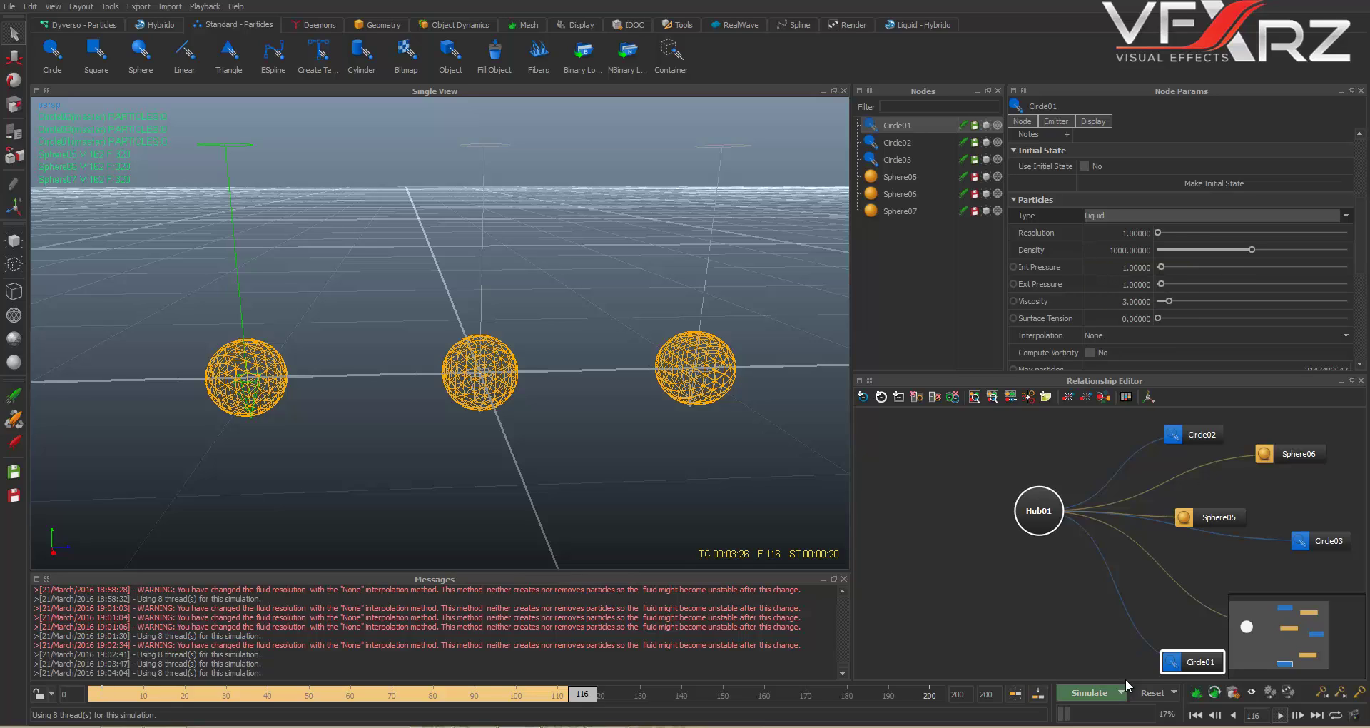
Step: Reset the simulation data to frame 0 and save the scene
click(1152, 693)
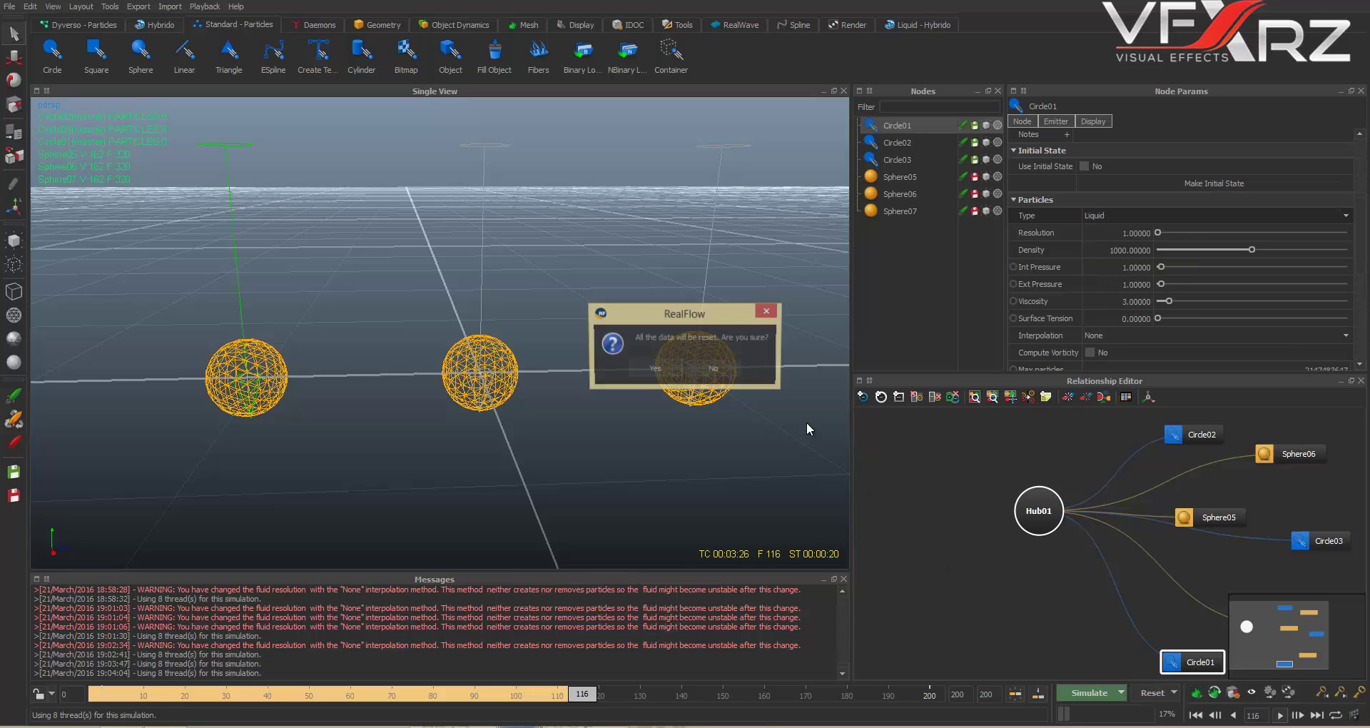
click(674, 368)
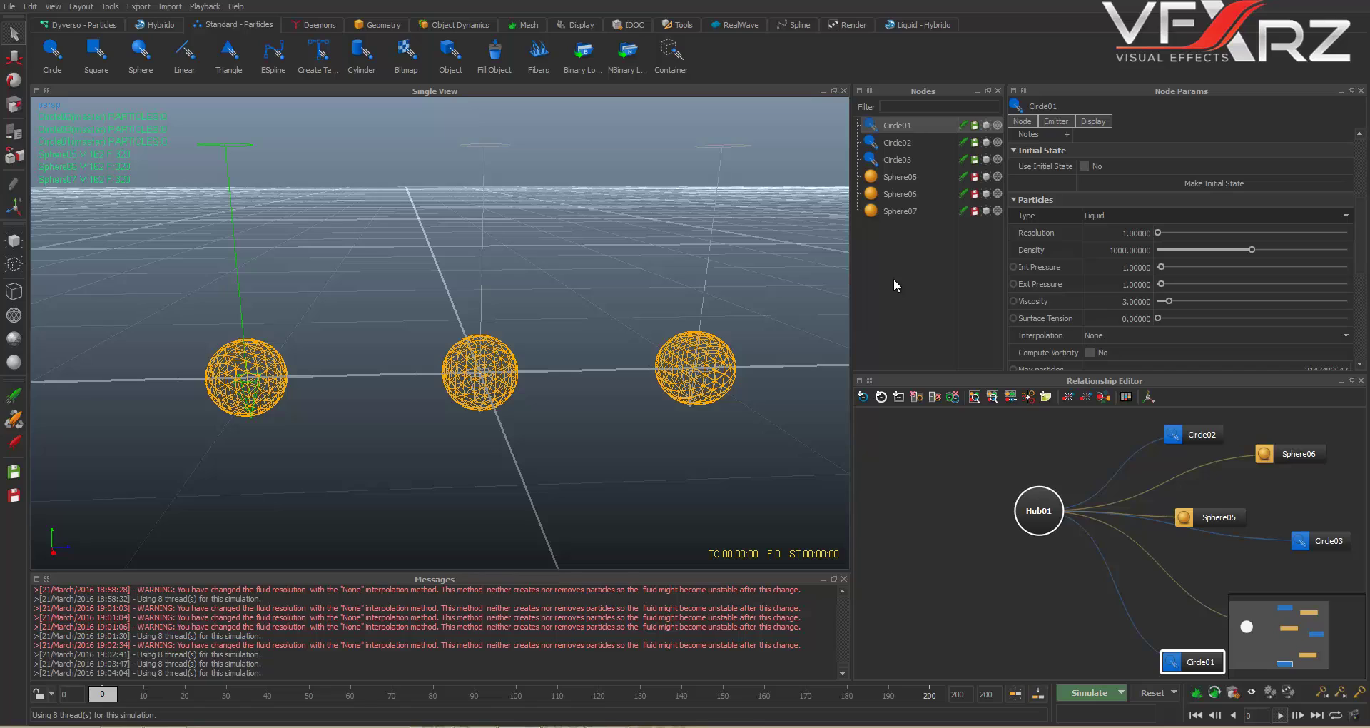
key(ctrl+s)
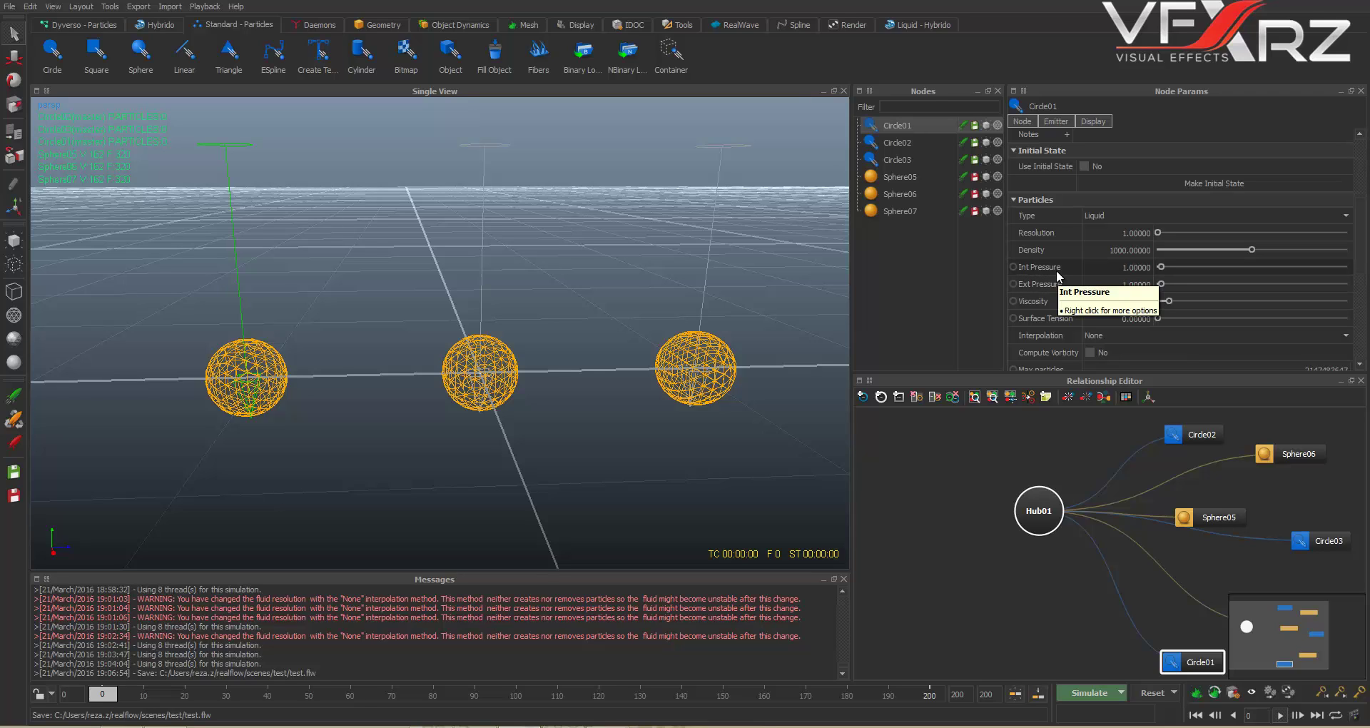
Step: Check the pressure settings of Circle03 and set the Ext Pressure of Circle02 to 0.02
click(1035, 272)
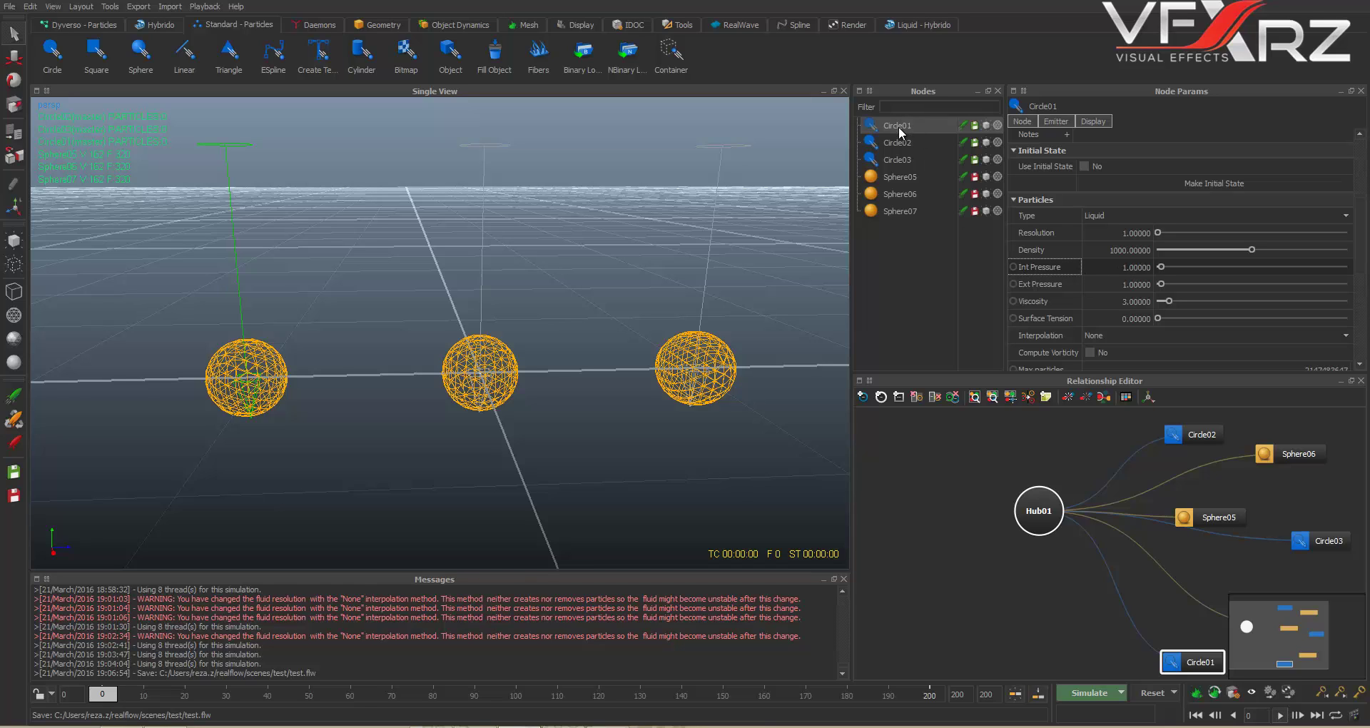
click(897, 159)
click(1111, 283)
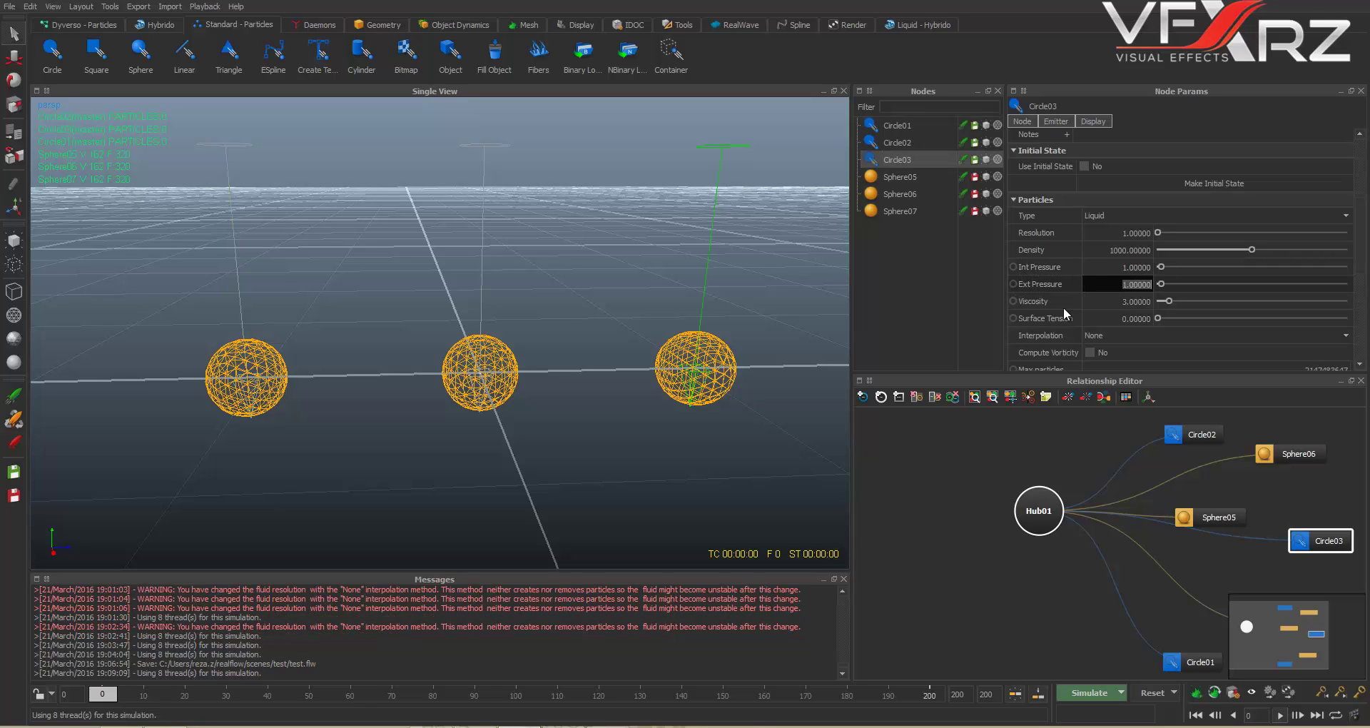
click(1118, 268)
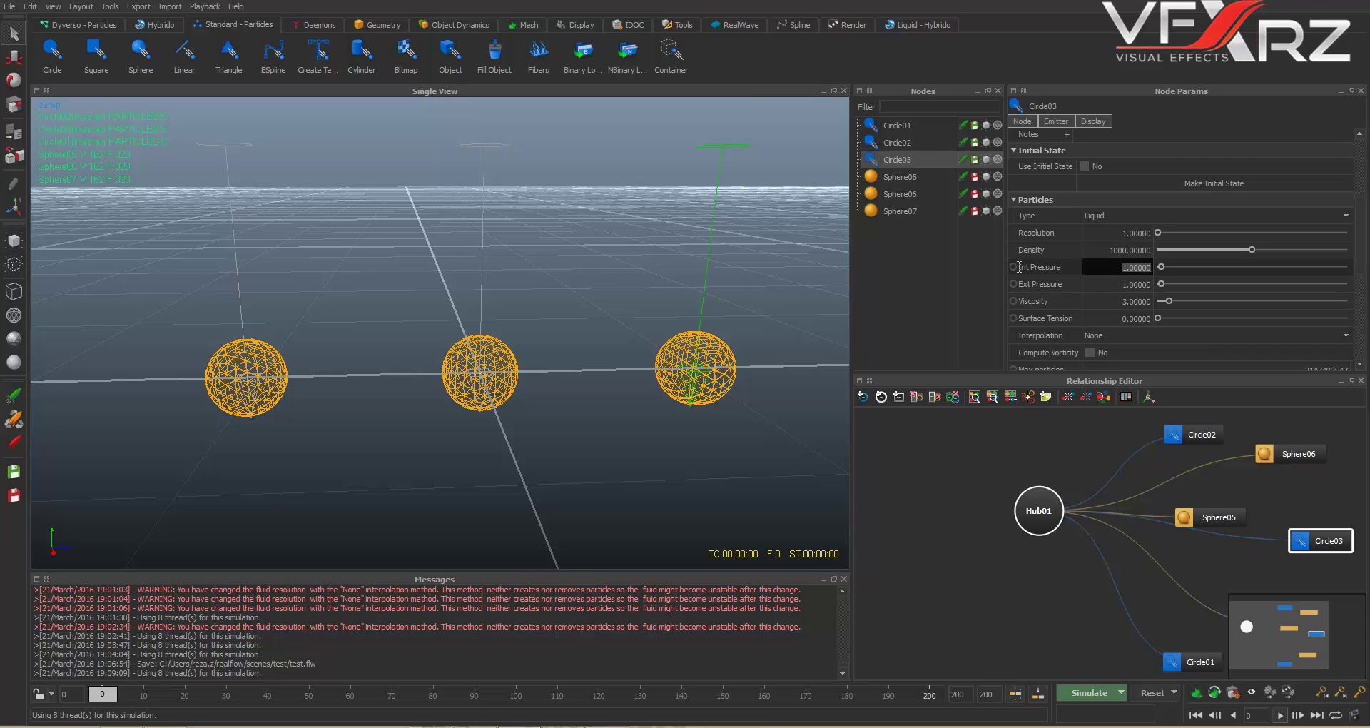
click(914, 143)
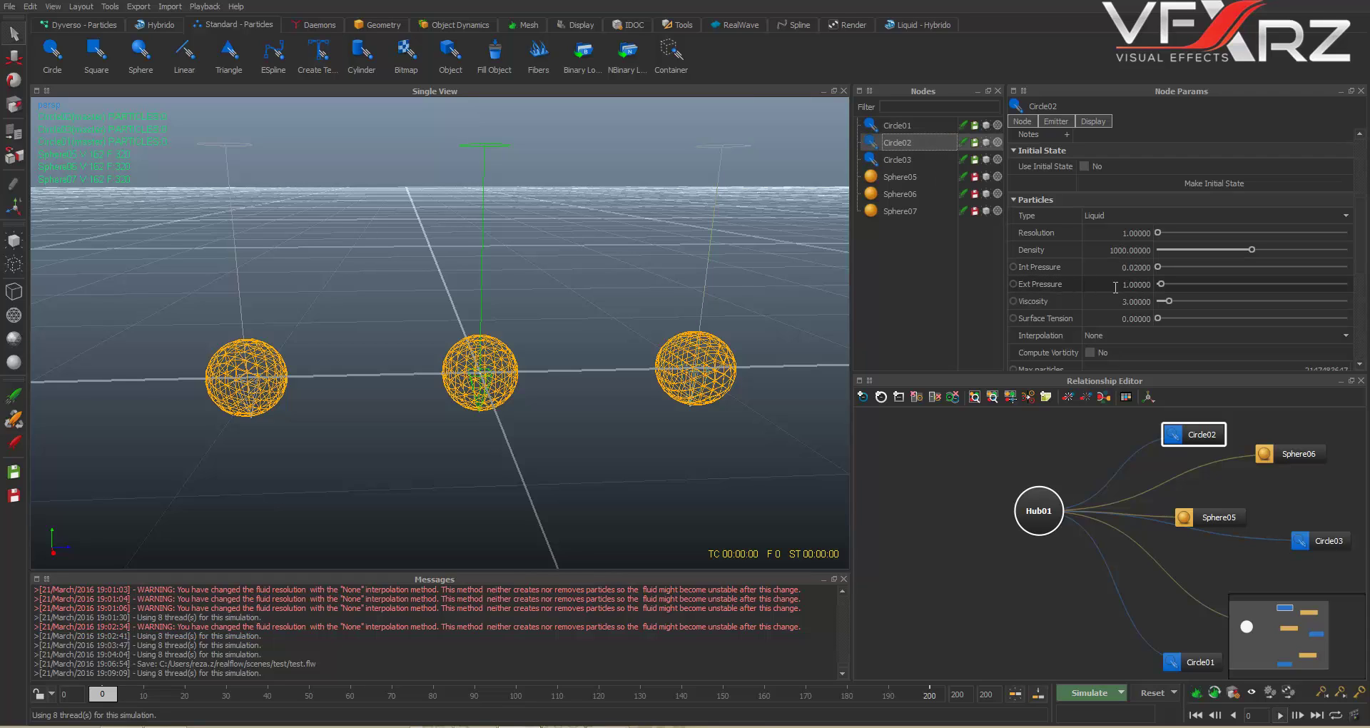
click(1110, 289)
text(0.02)
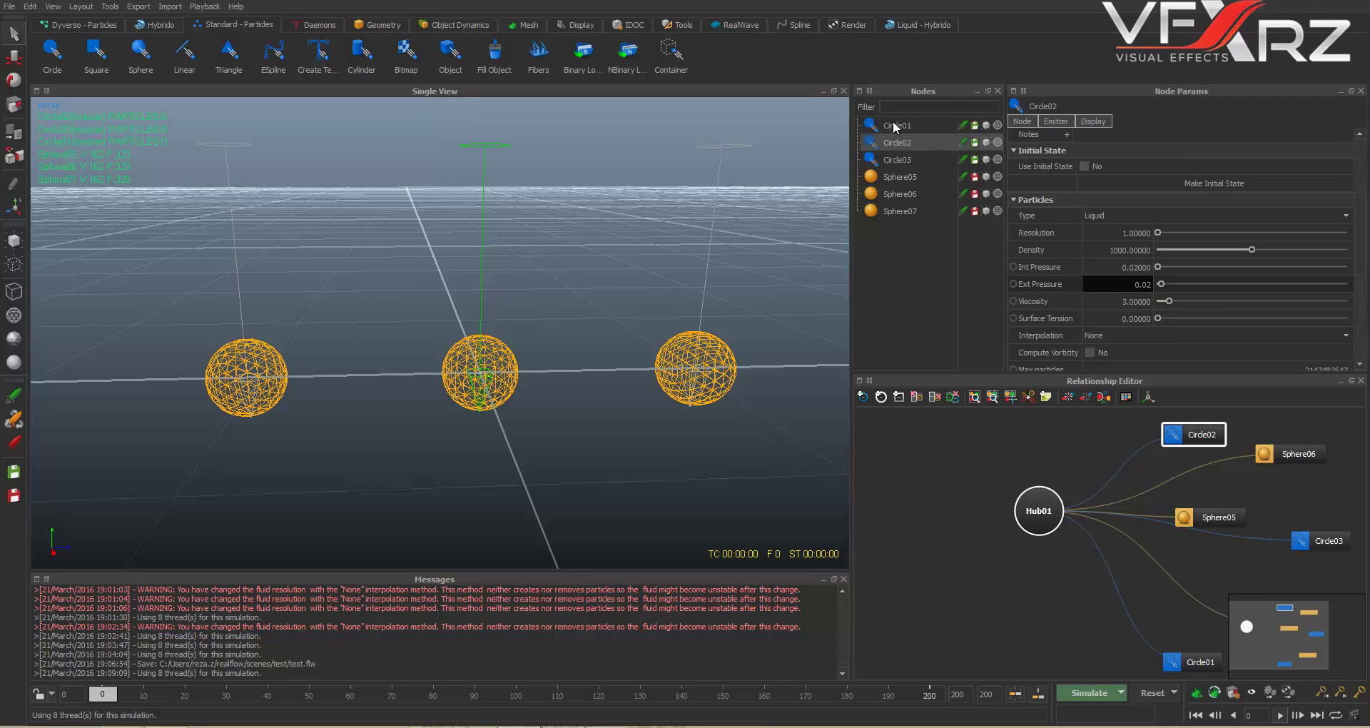
Step: Set the Ext Pressure of Circle01 to 0.2
click(931, 124)
click(1123, 286)
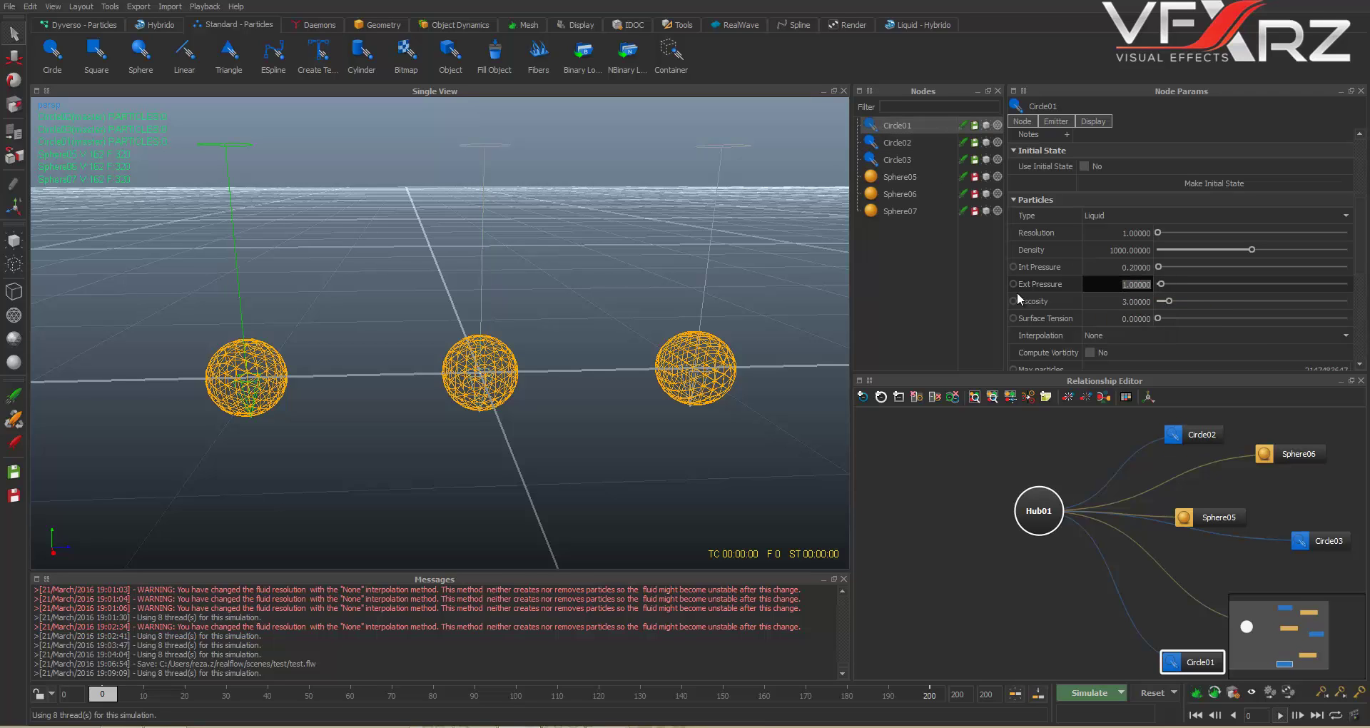
text(0.0)
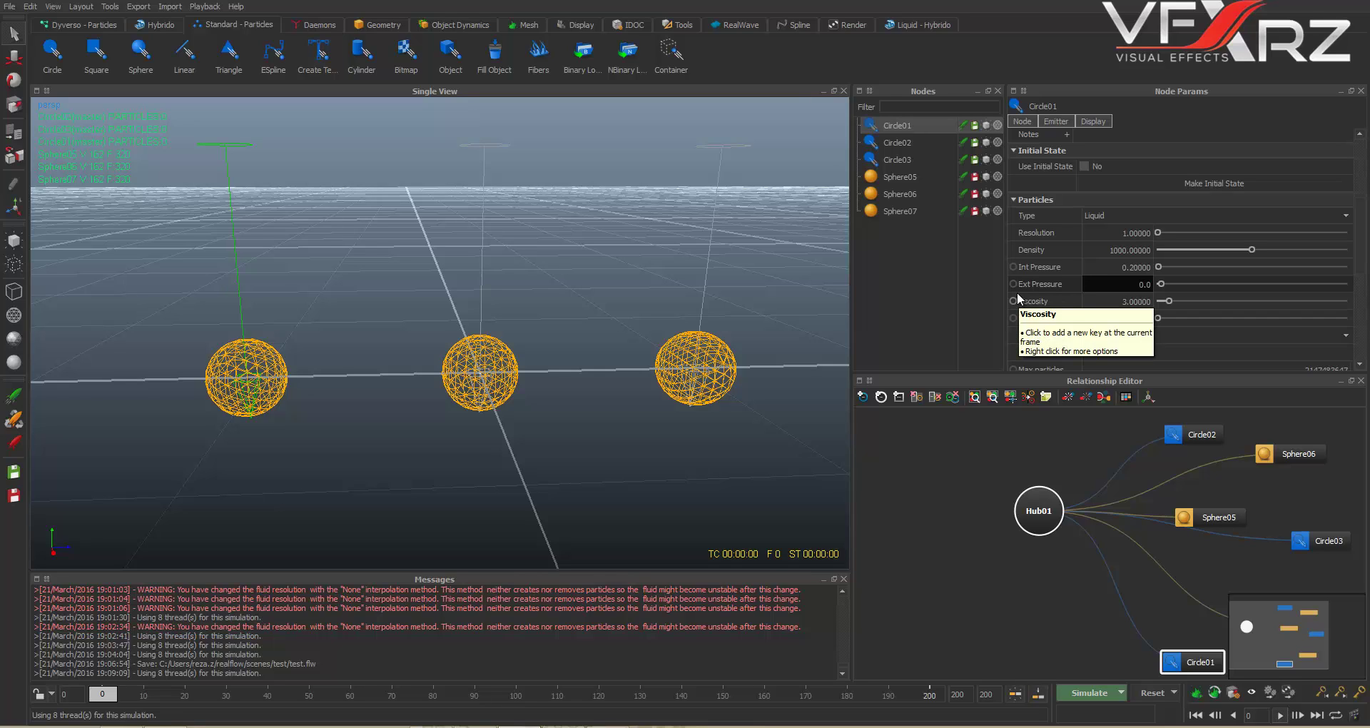
key(BackSpace)
text(2)
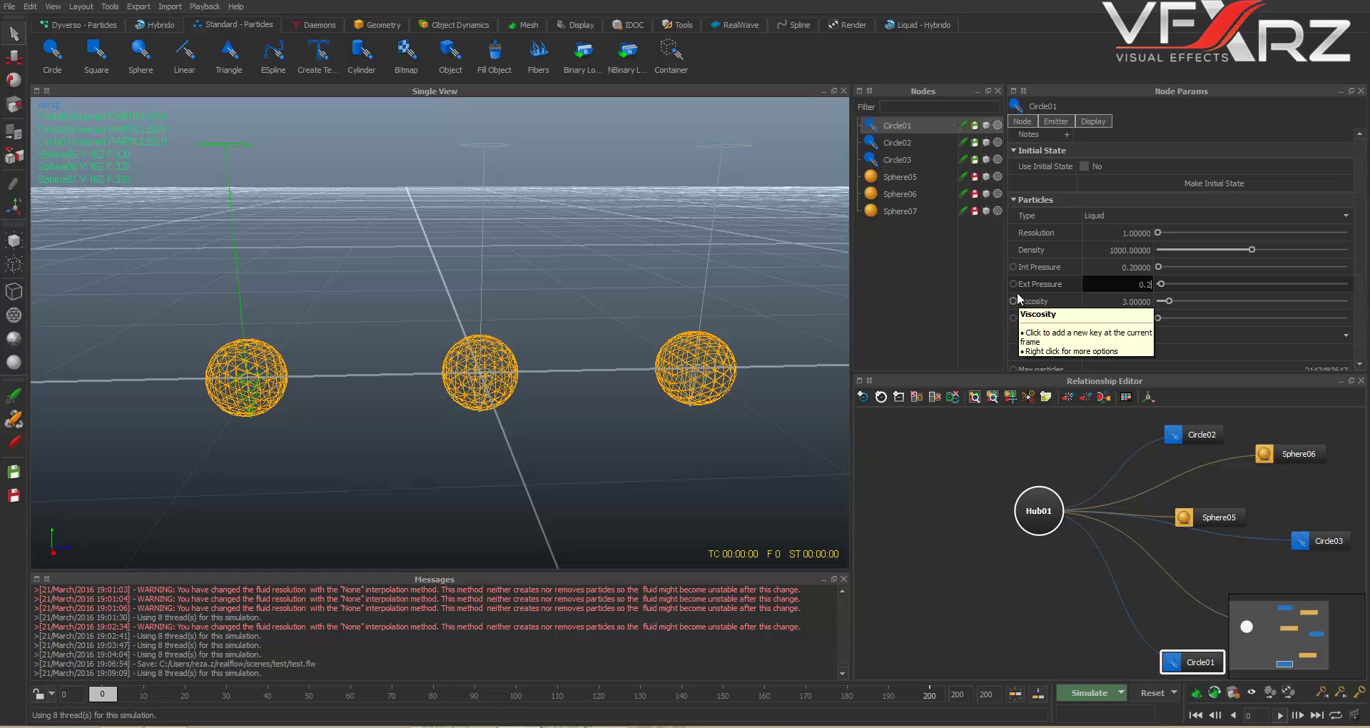
Step: Clear the node selection and simulate the emitters with their changed pressures, stopping at frame 77
click(978, 285)
click(1099, 694)
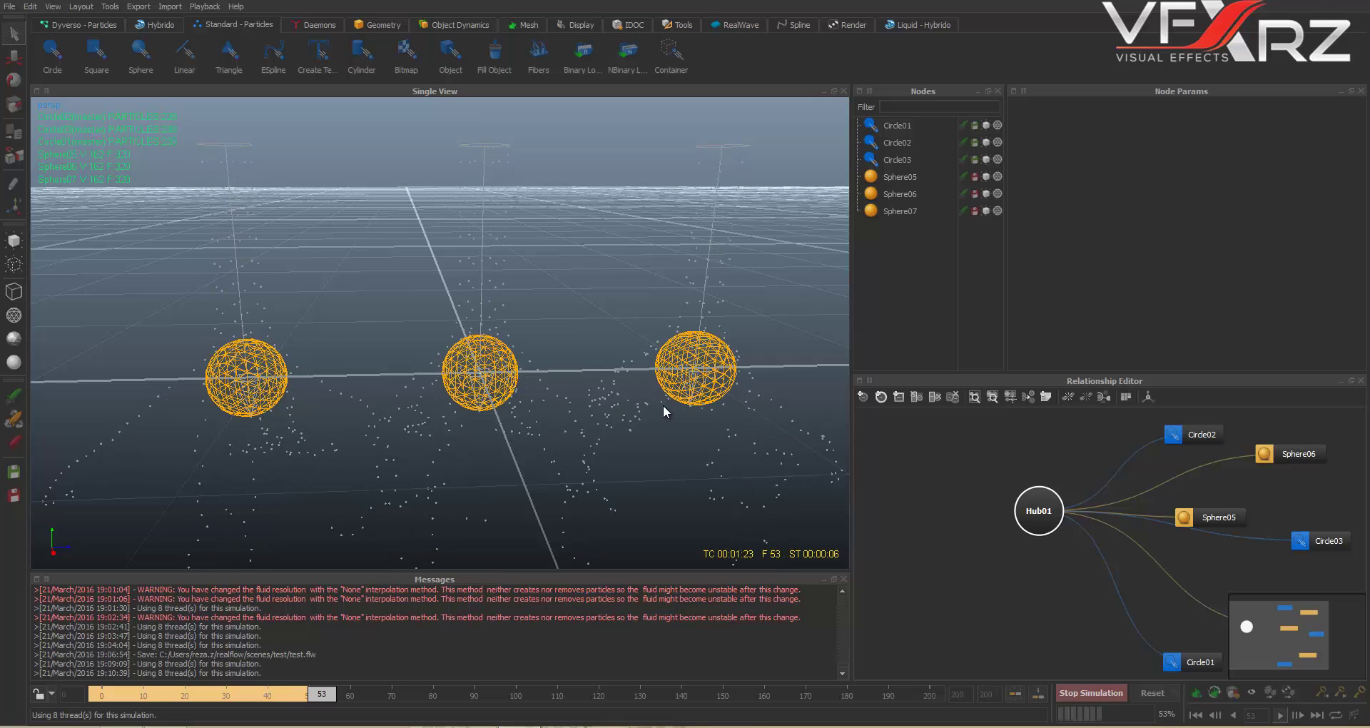
click(1081, 692)
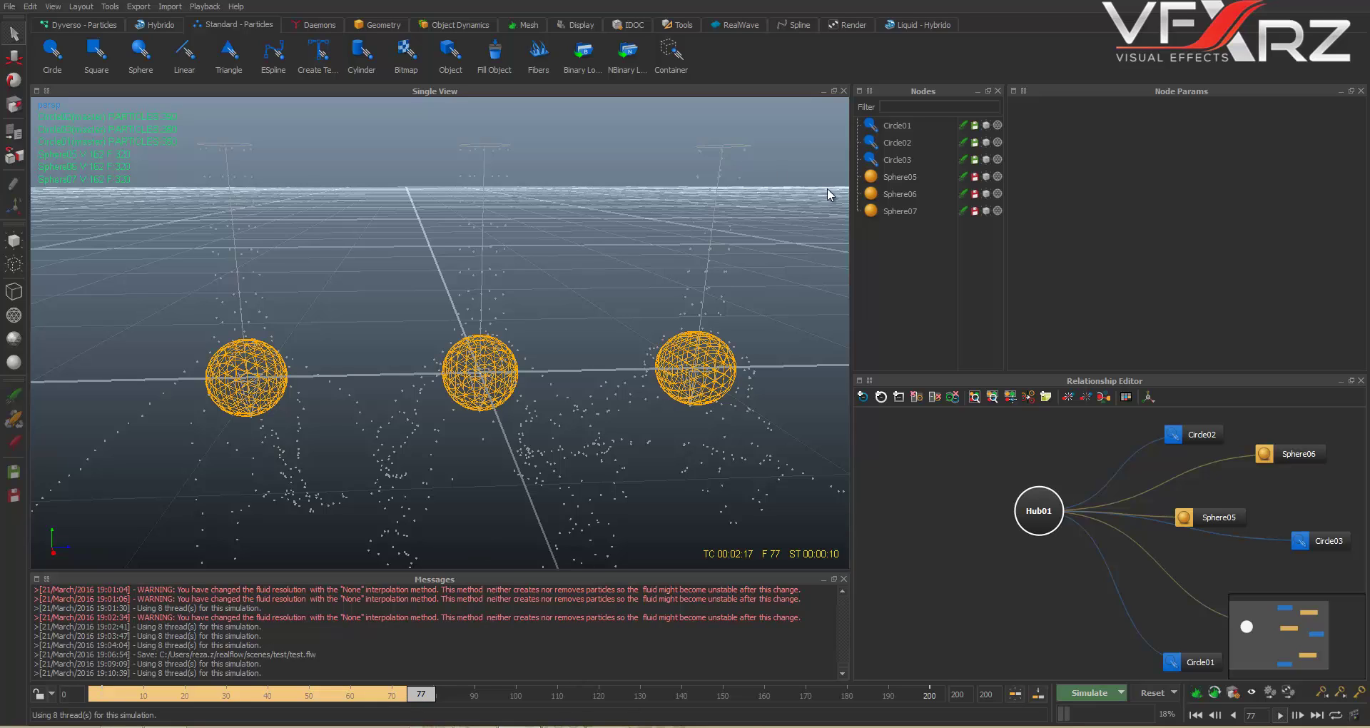
Step: Check the emitters' pressure values and set both Ext Pressure and Int Pressure of Circle02 to 0
click(907, 160)
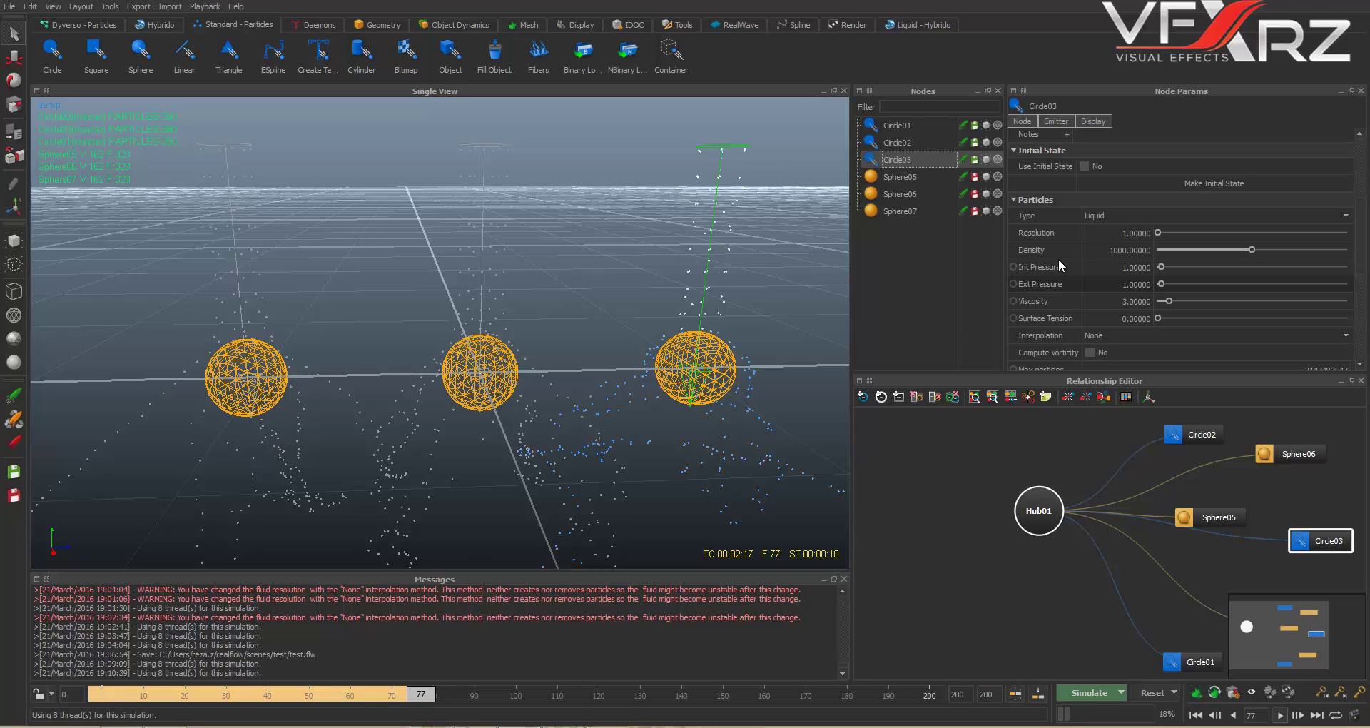
click(897, 144)
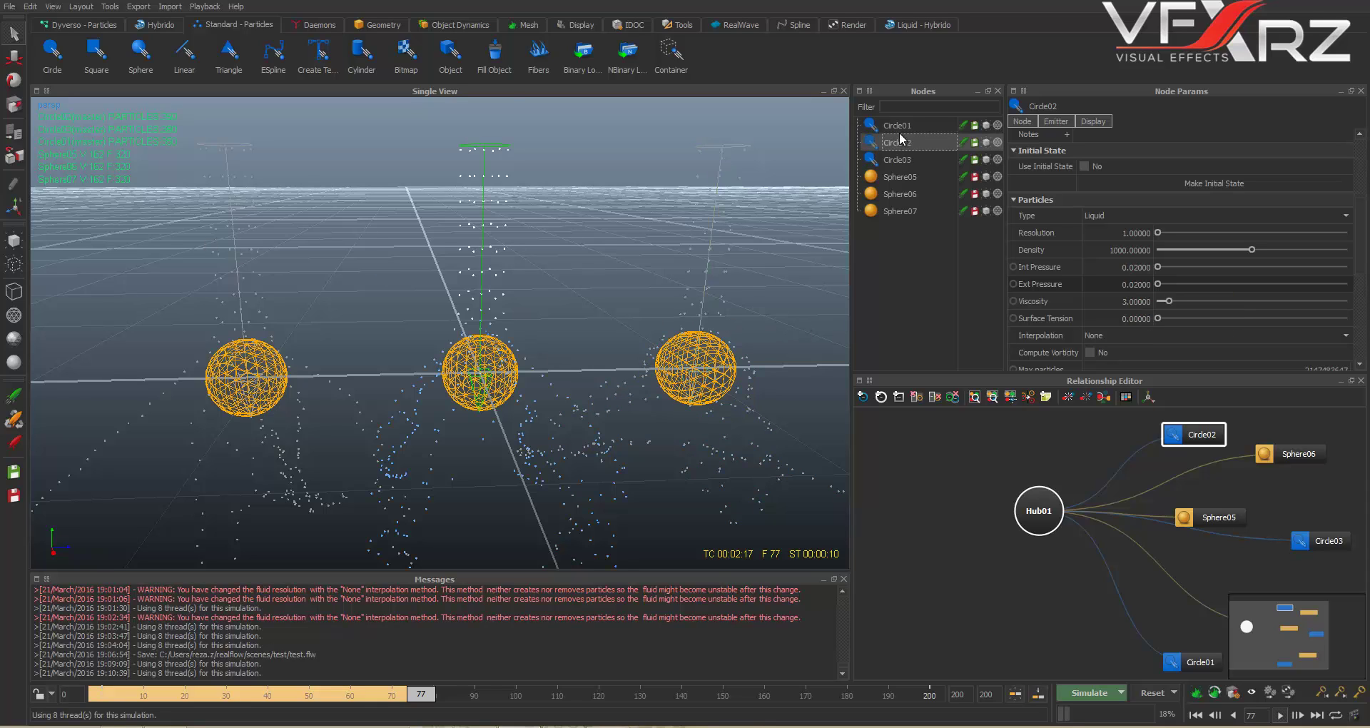
click(902, 131)
click(903, 143)
double_click(1104, 289)
text(0)
double_click(1105, 268)
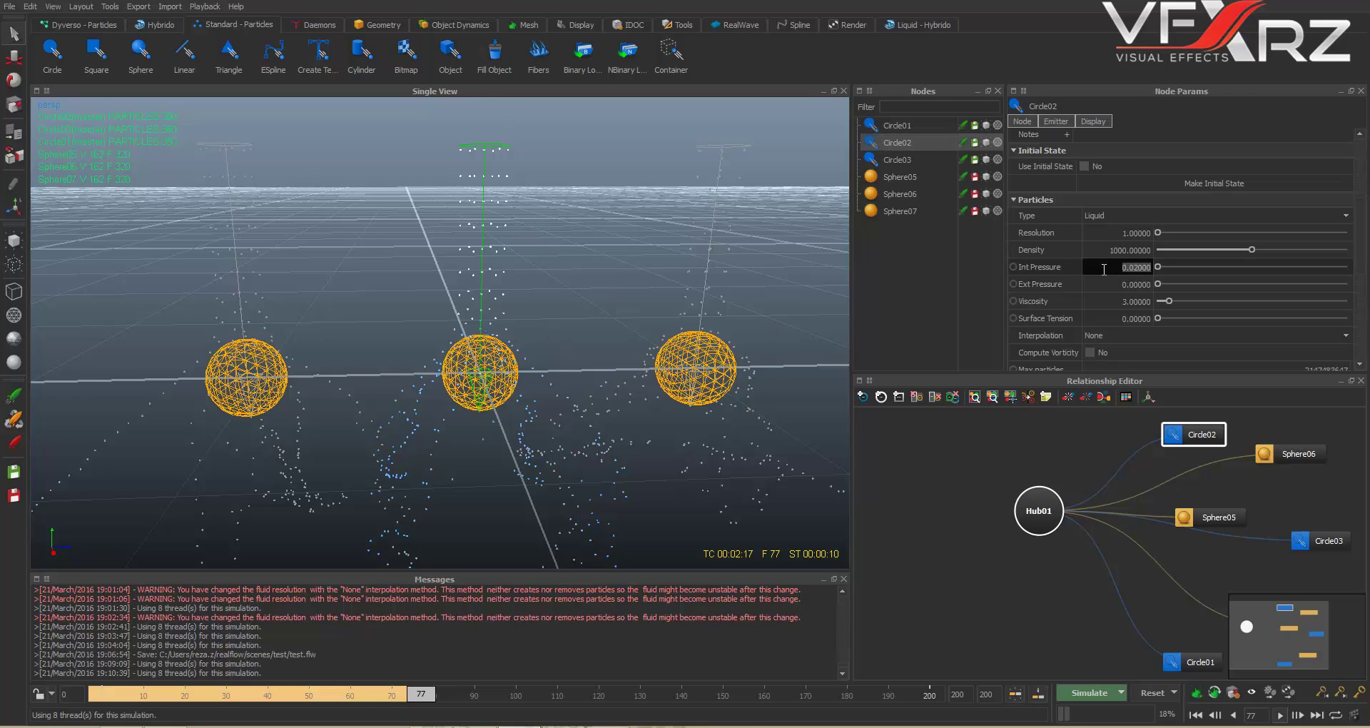
text(0)
click(1056, 289)
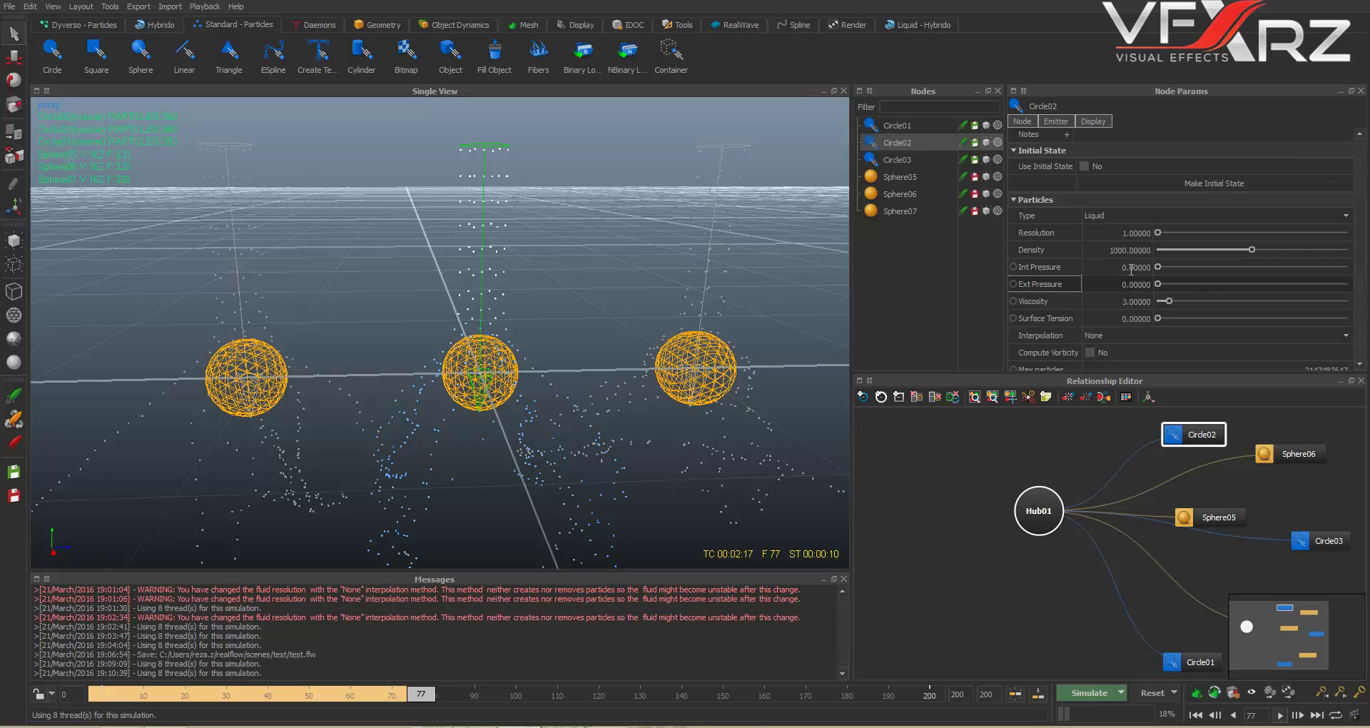
Step: Reset the scene and simulate with Circle02's zero pressures, stopping at frame 55
click(1153, 693)
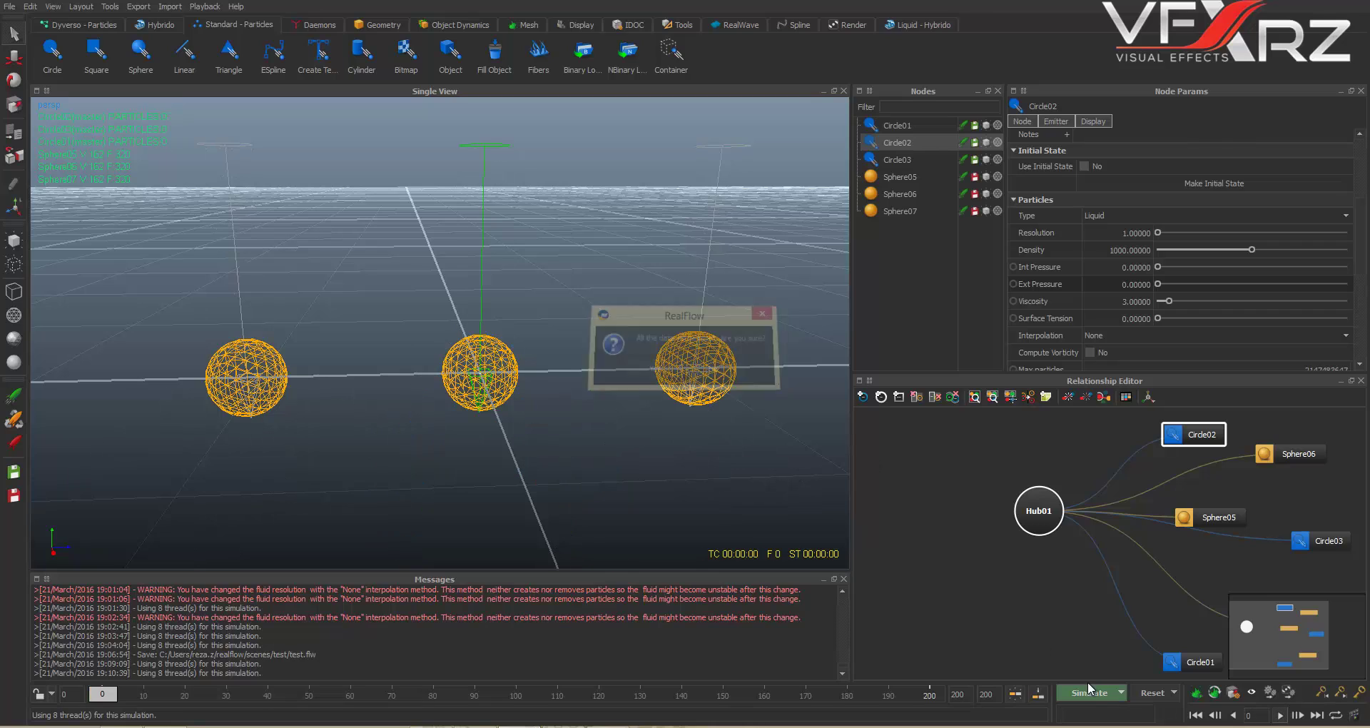
click(1088, 694)
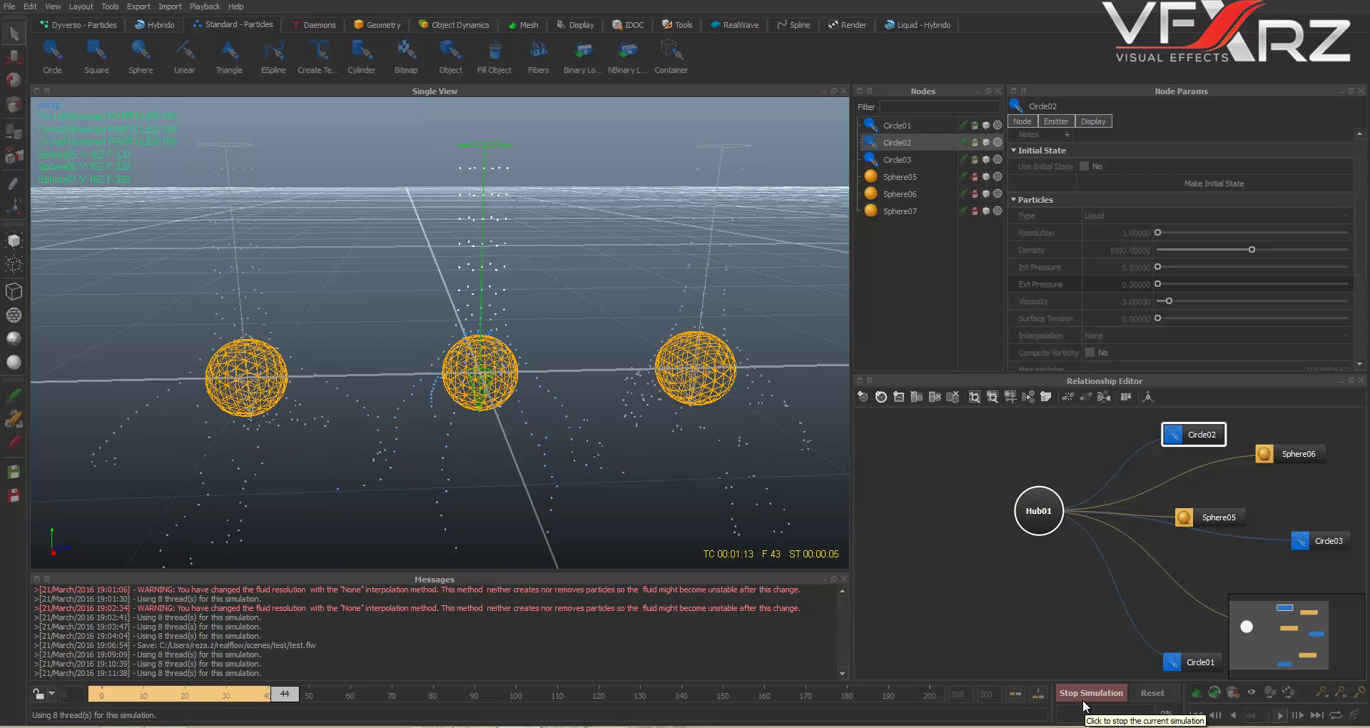
click(1084, 700)
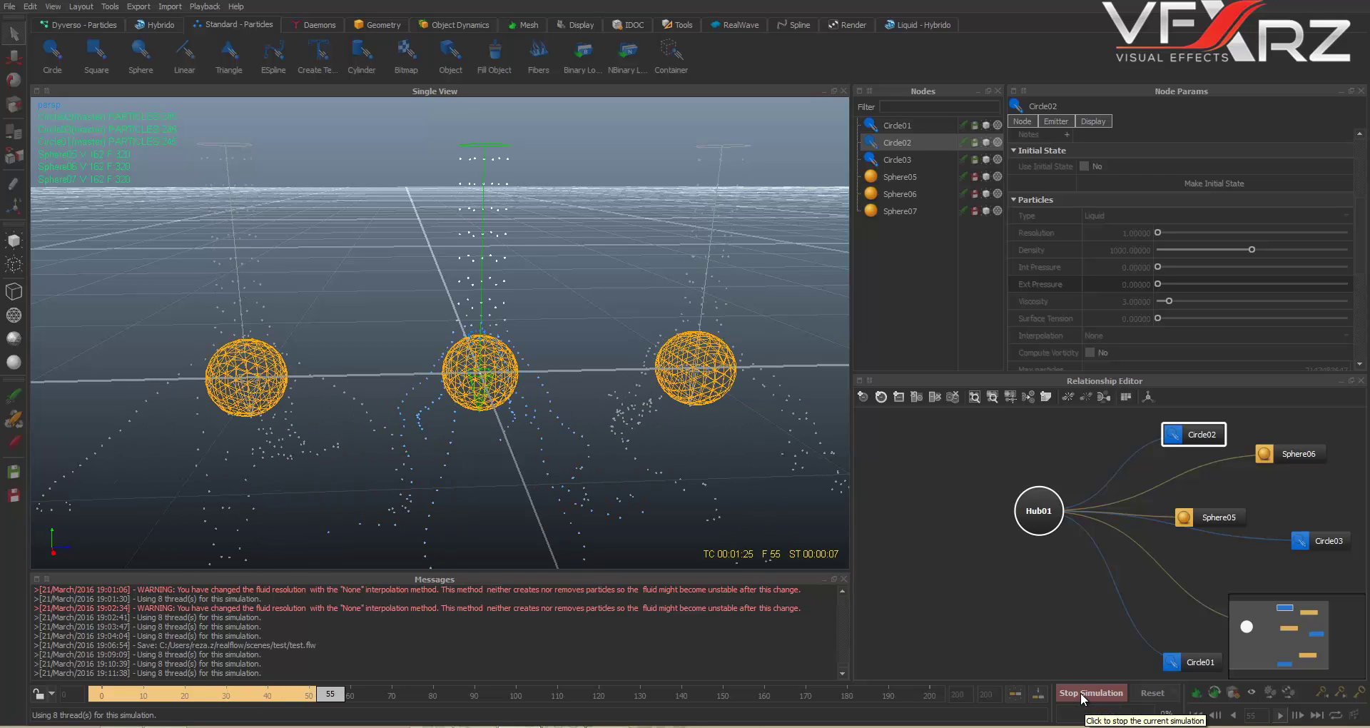
Step: Examine how the particles of the three emitters spread around the spheres from several angles, highlighting Circle03's particles
mouse_move(547, 422)
alt+right_down()
mouse_move(530, 421)
mouse_move(544, 430)
alt+right_up()
alt+drag(610, 408, 453, 340)
alt+drag(549, 344, 601, 281)
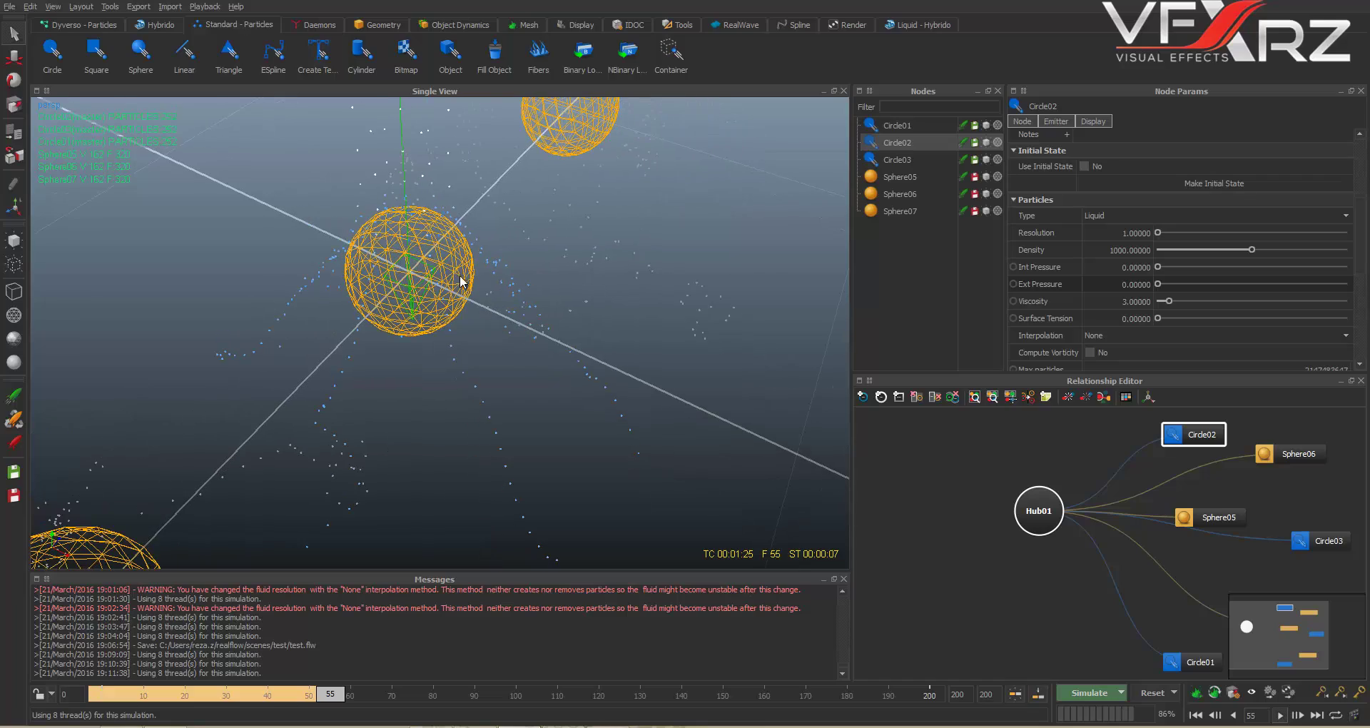
alt+drag(457, 358, 360, 279)
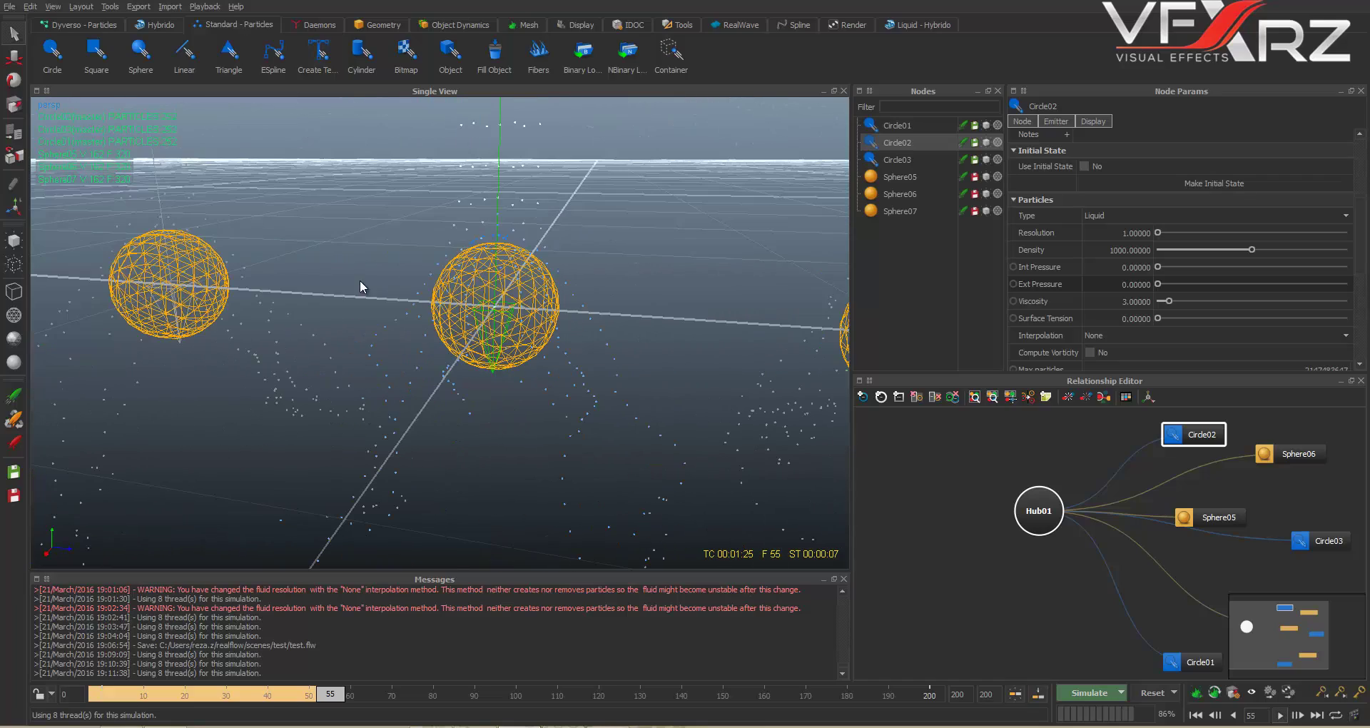
alt+drag(518, 297, 225, 271)
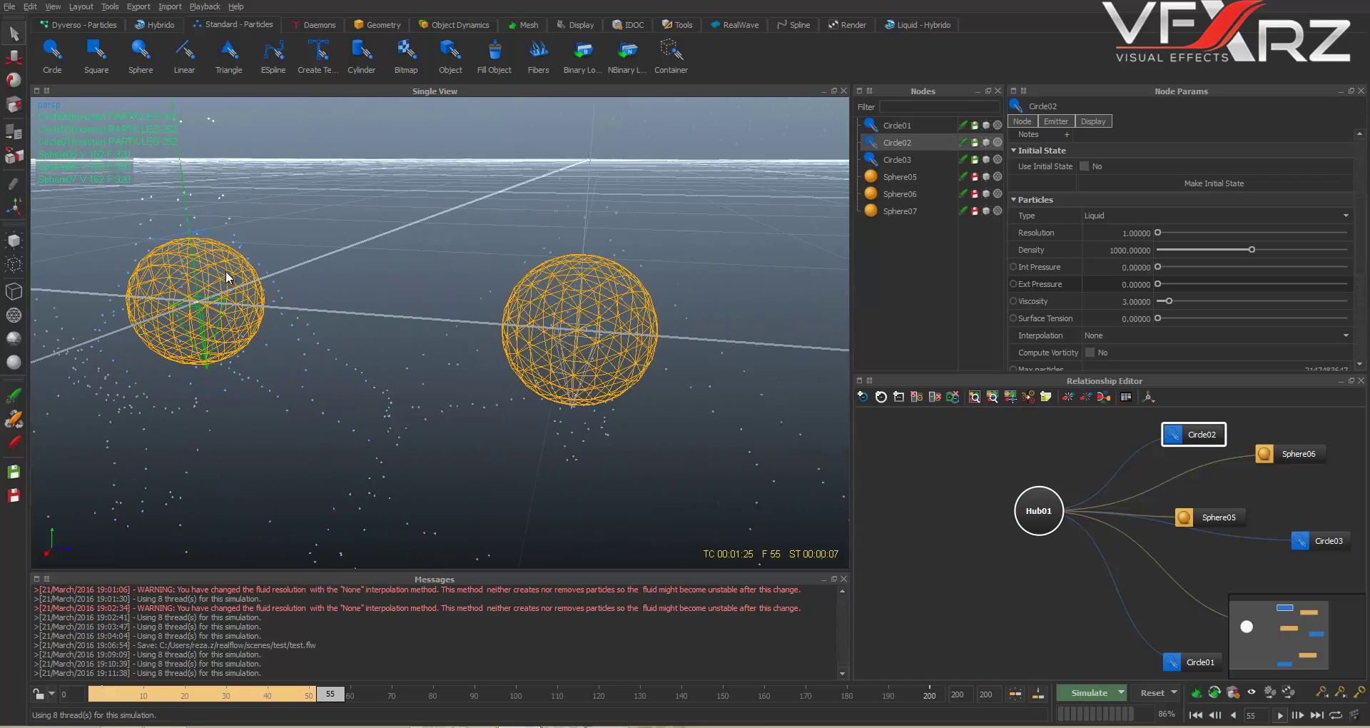
alt+drag(627, 401, 444, 278)
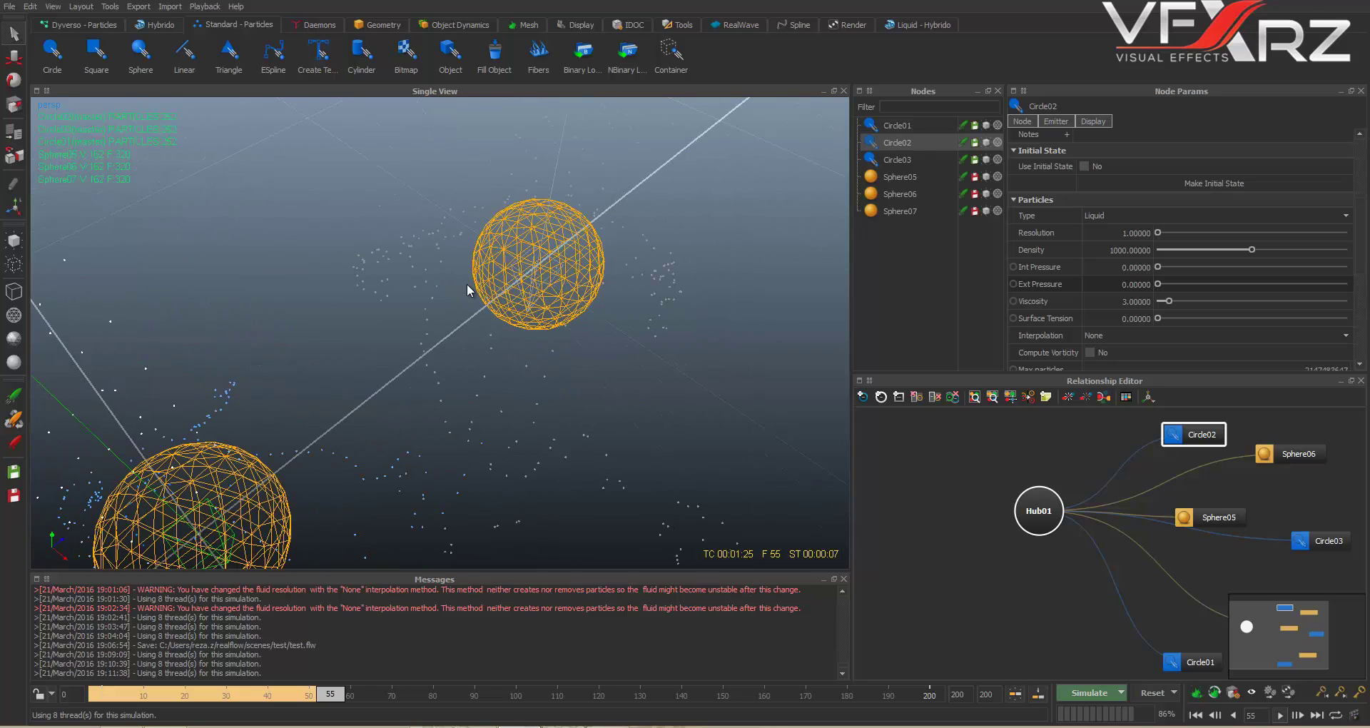
click(887, 162)
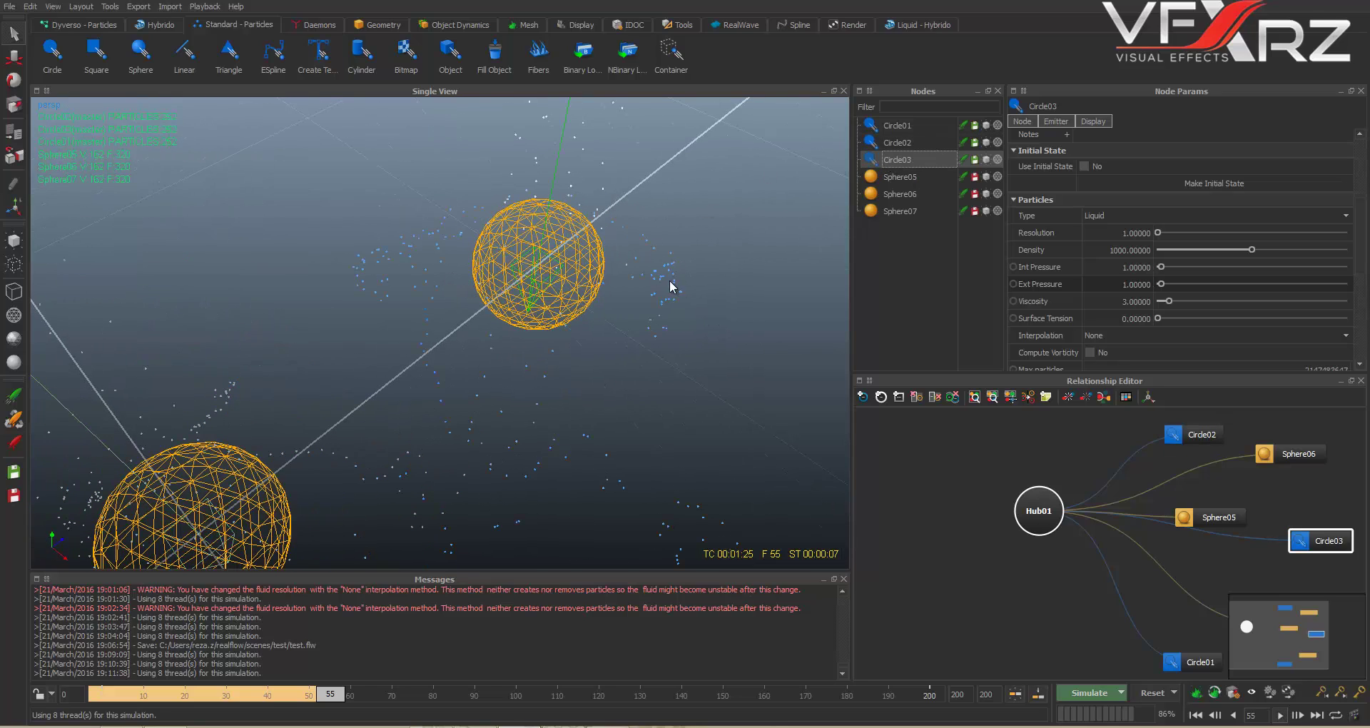
alt+drag(671, 287, 484, 246)
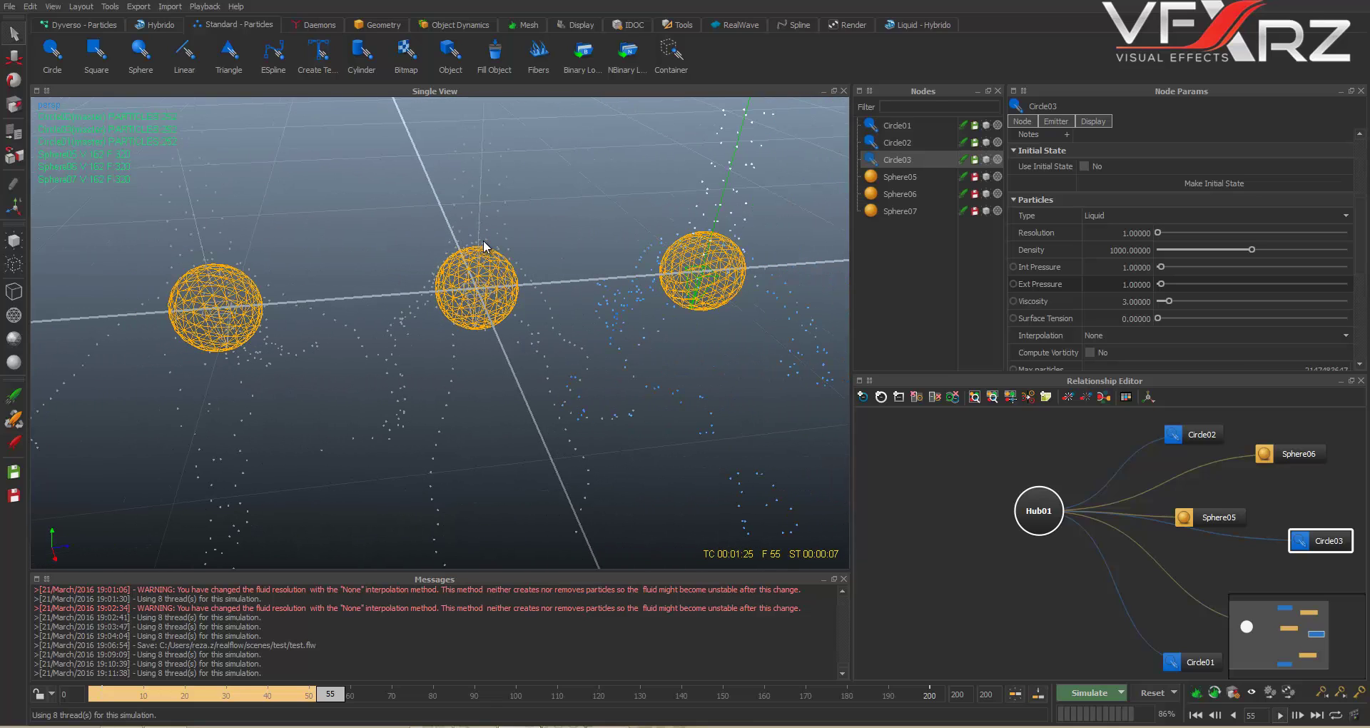
alt+drag(538, 293, 549, 325)
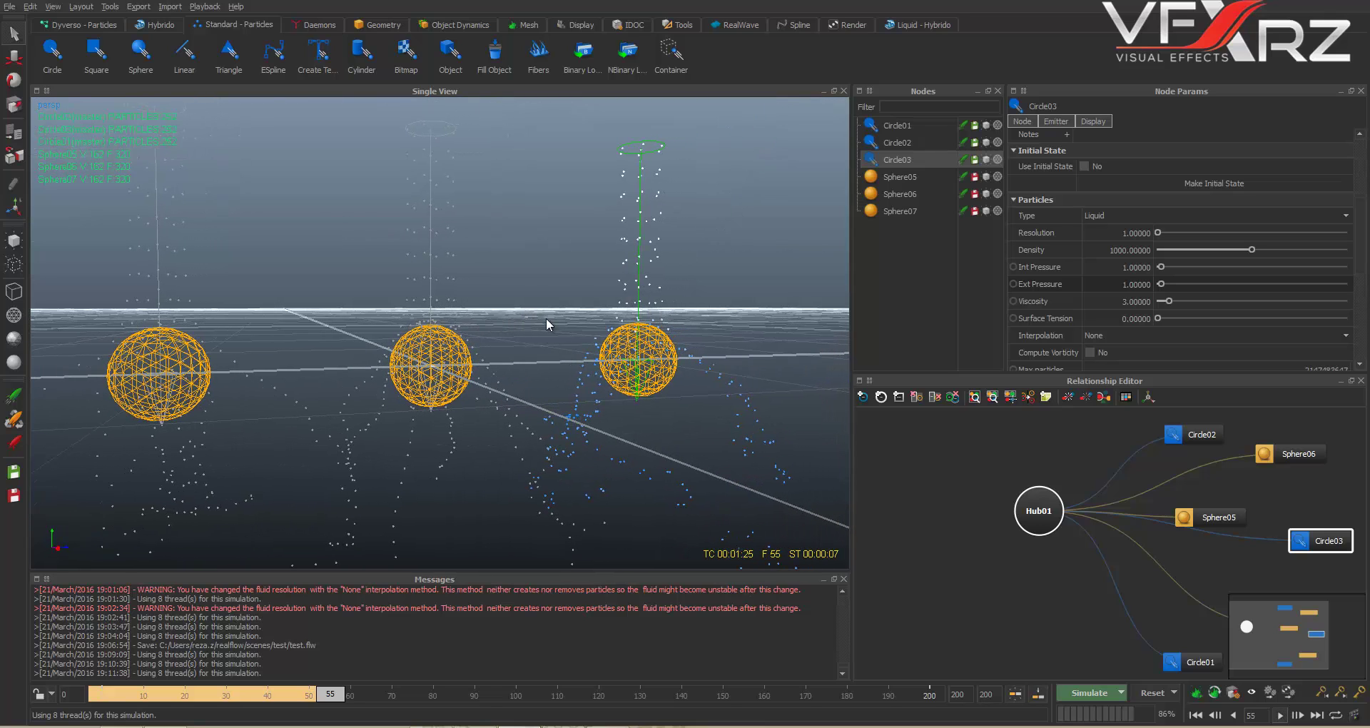
Step: Restore the Int Pressure and Ext Pressure of Circle02 to 1
click(1100, 270)
click(918, 145)
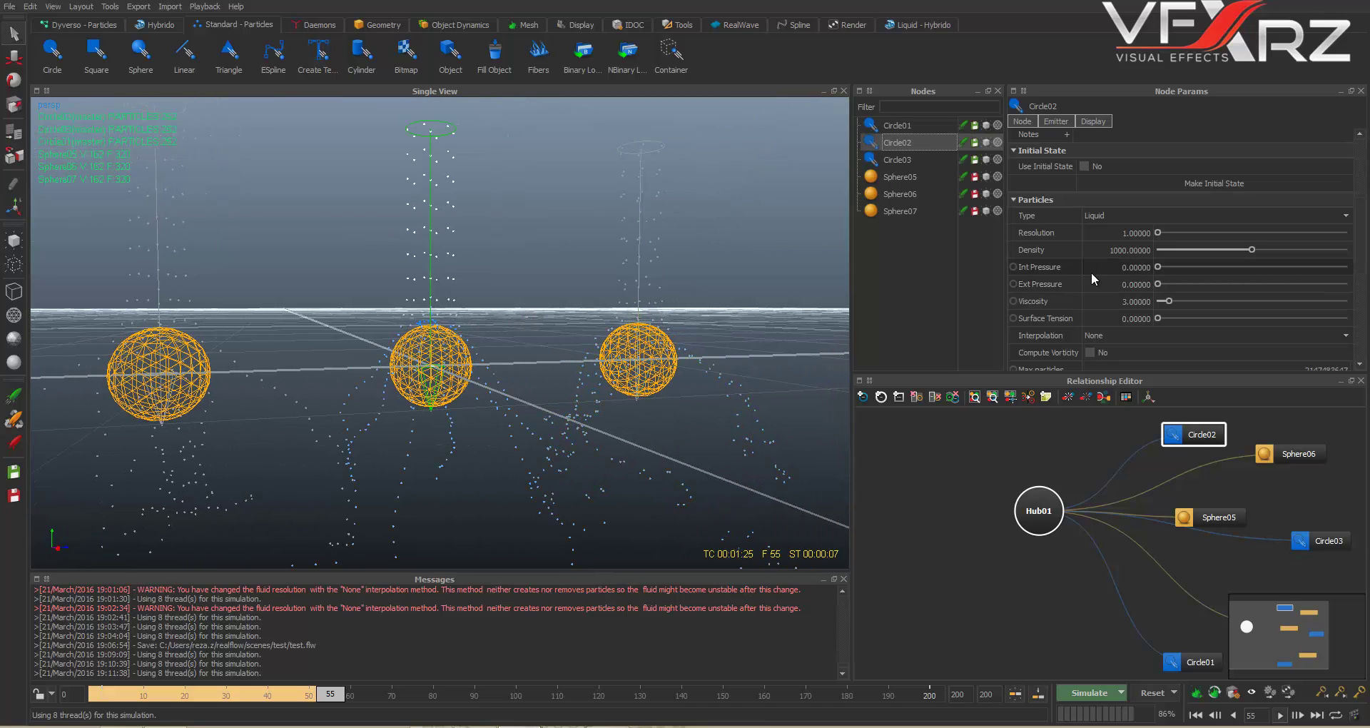
click(1112, 267)
text(1)
key(Tab)
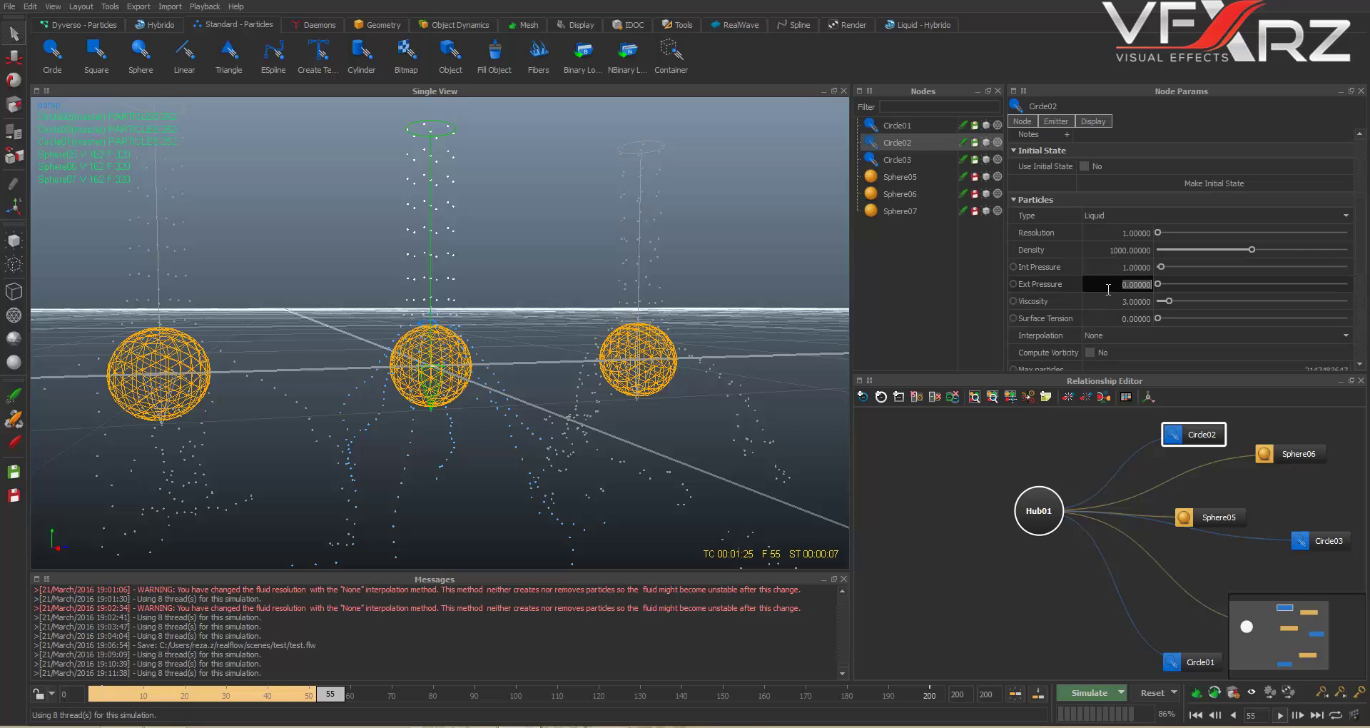
text(1)
Step: Restore the Int Pressure and Ext Pressure of Circle01 to 1 and clear the node selection
click(919, 128)
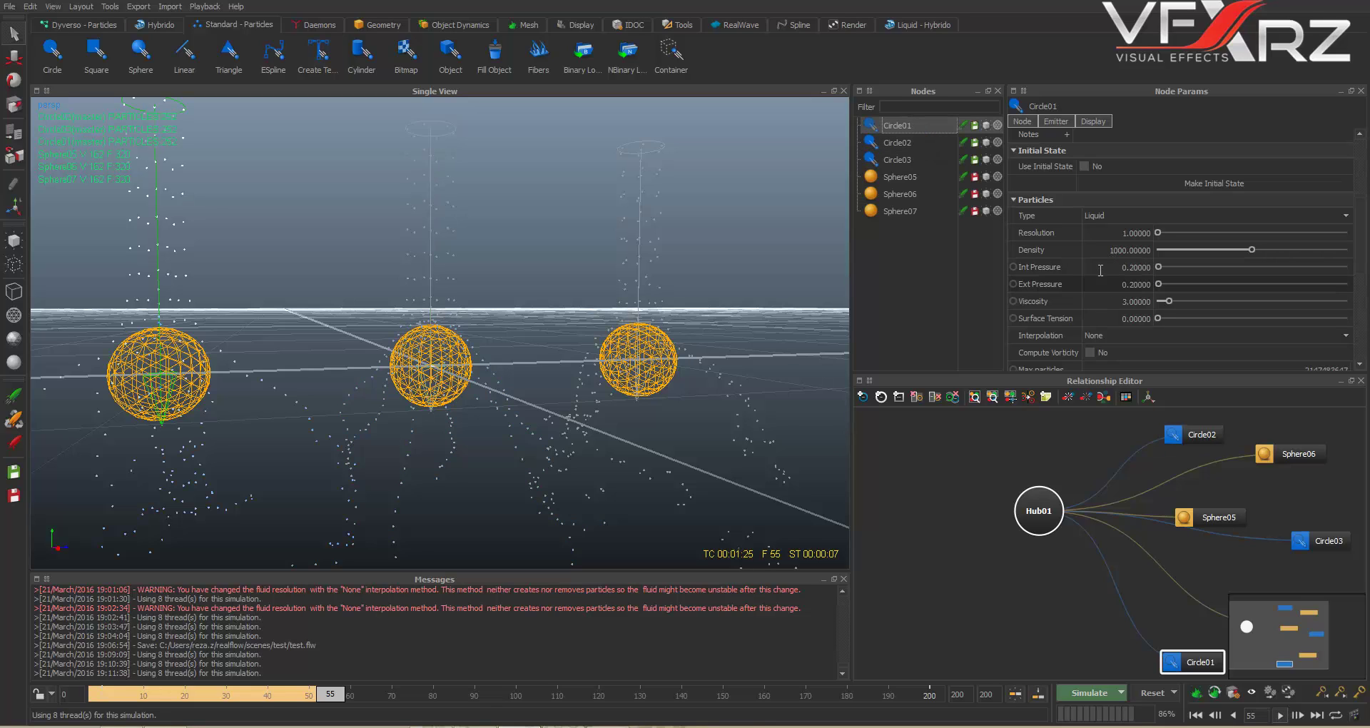
click(1101, 267)
text(1)
click(1109, 284)
text(1)
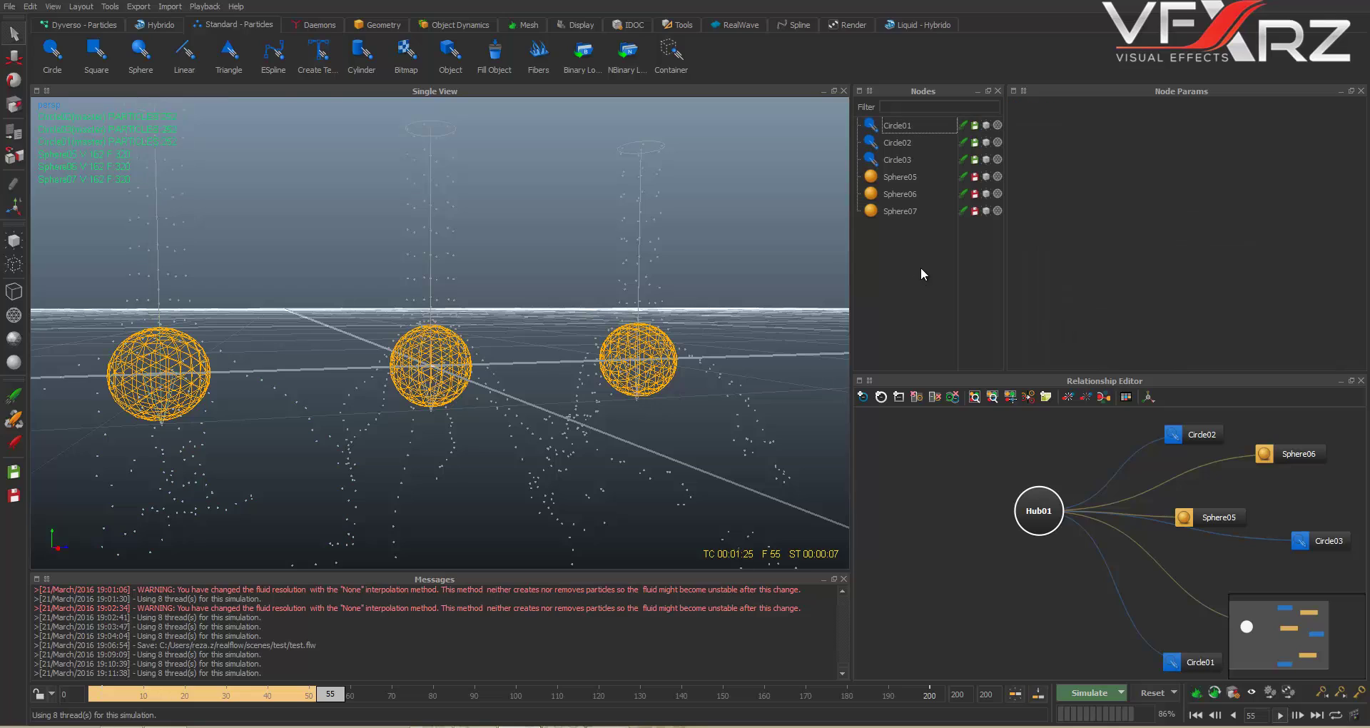
click(915, 275)
Step: Change the particle viscosity of Circle01 and set the viscosity of Circle02 to 0.5
click(906, 130)
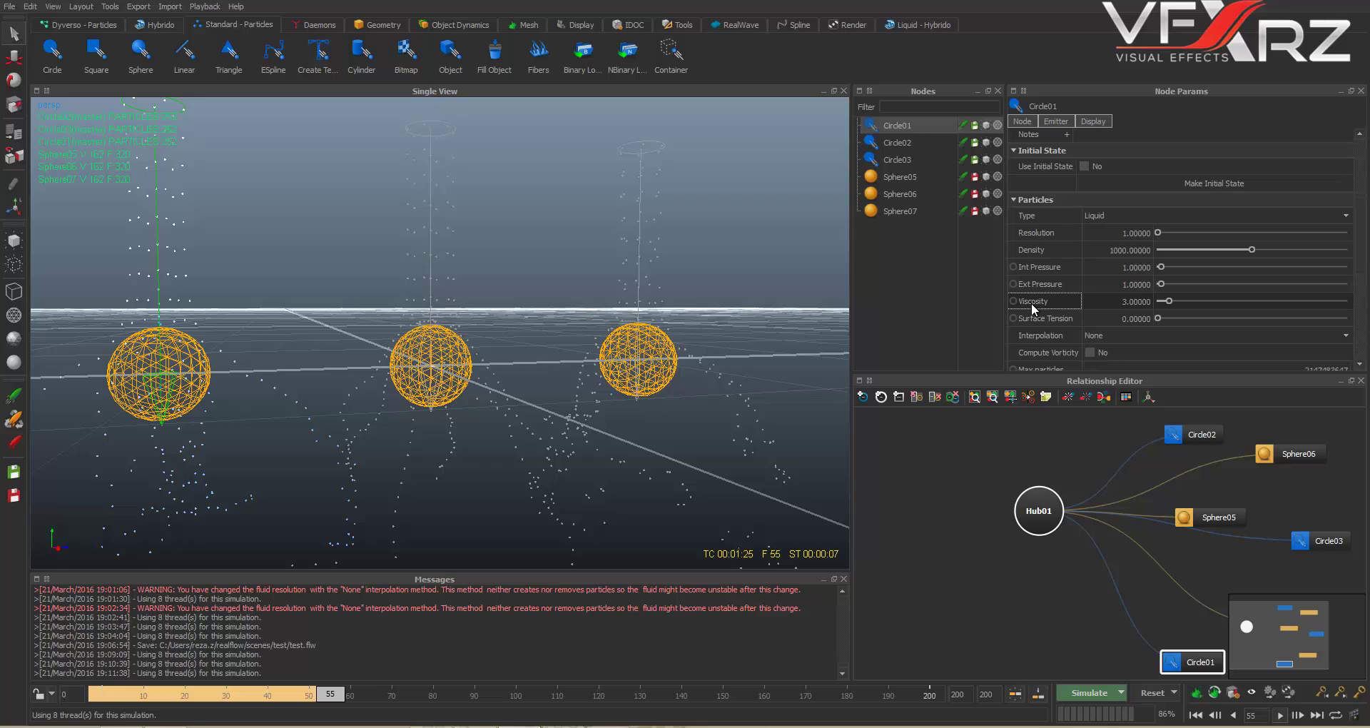
click(1109, 300)
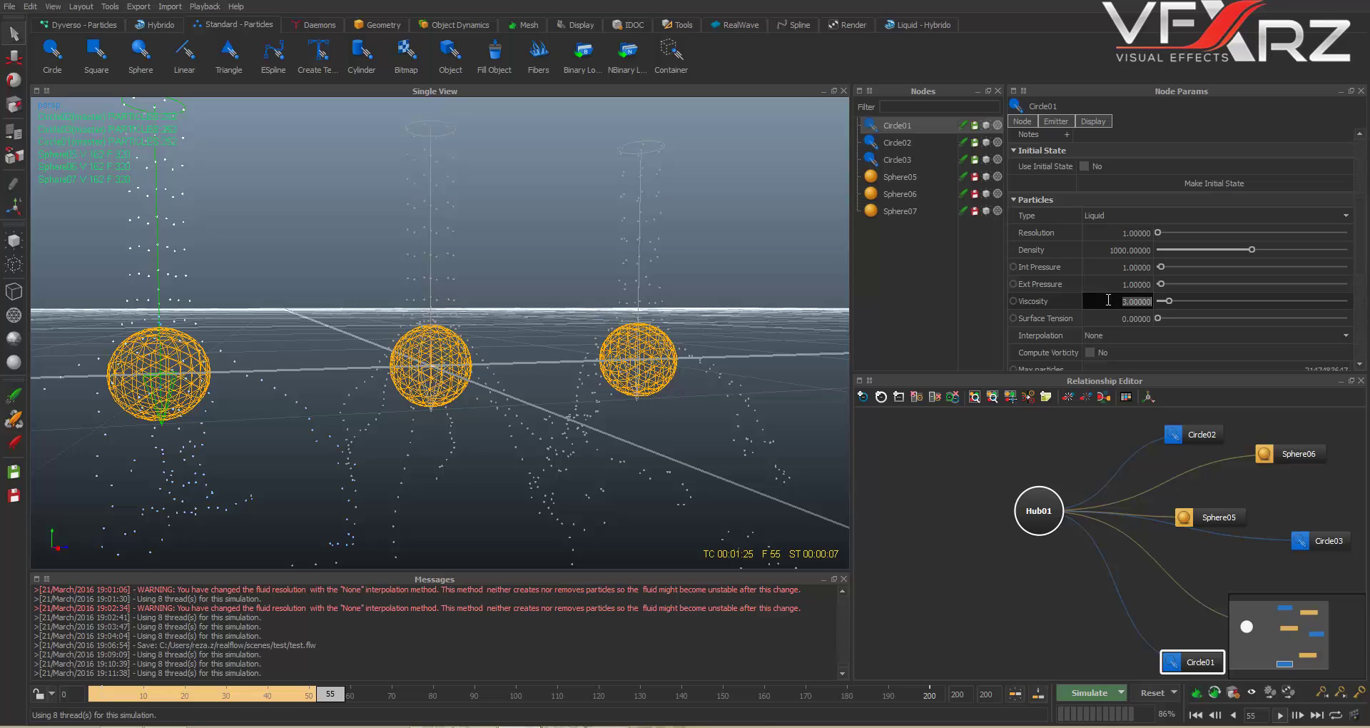
click(893, 132)
key(Down)
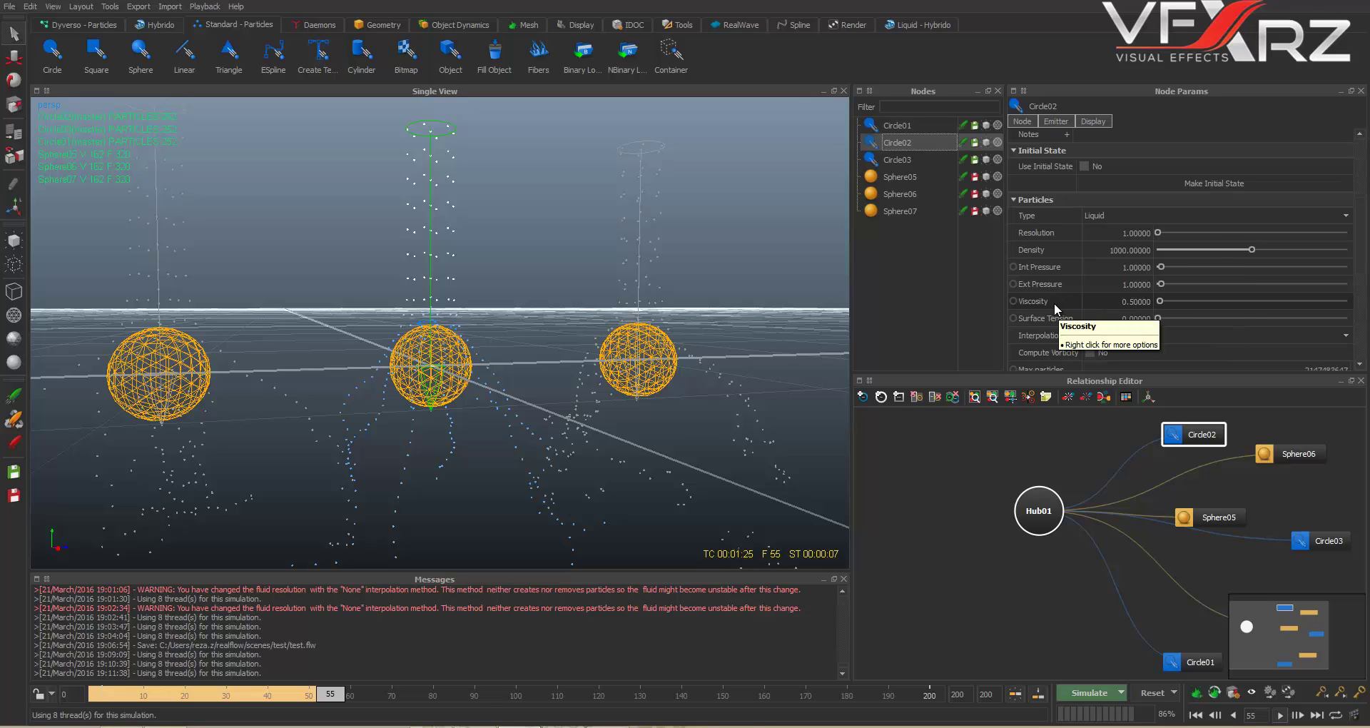
key(Down)
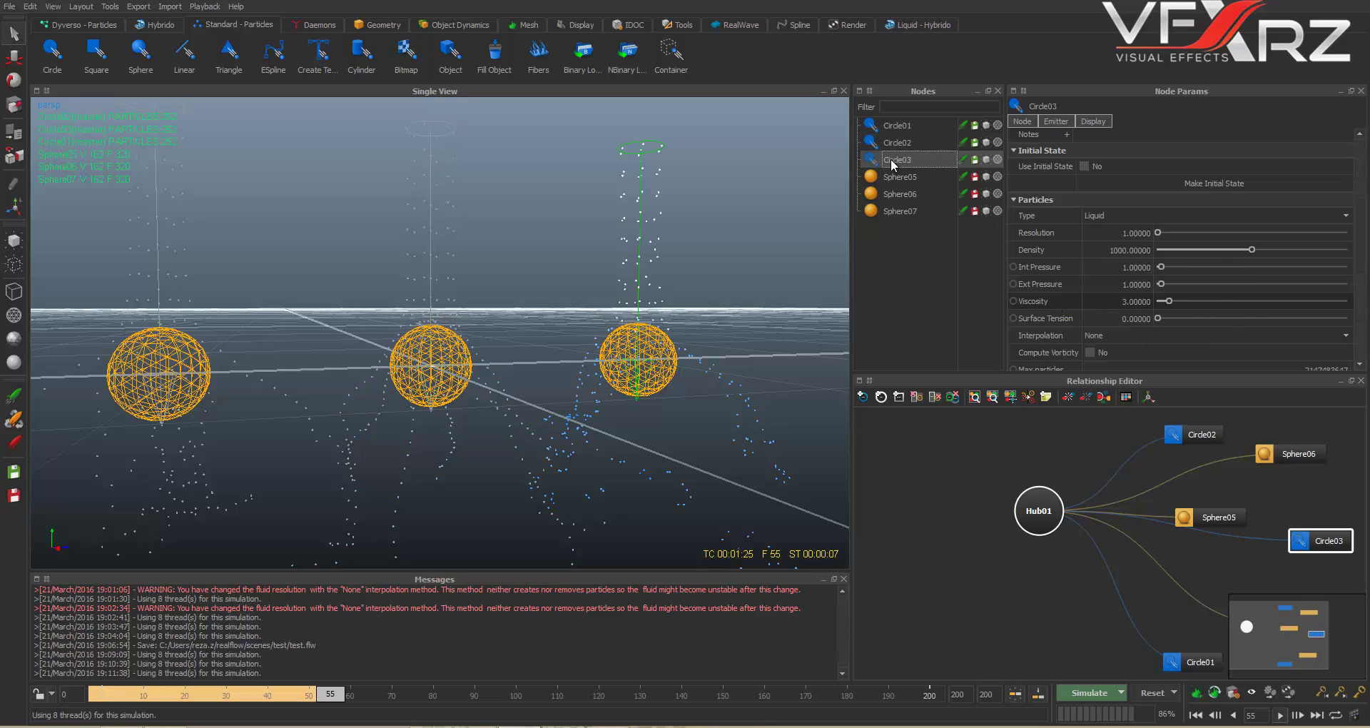
click(950, 332)
Step: Reset all simulation data and simulate with the changed viscosities, stopping at about frame 63
click(1152, 696)
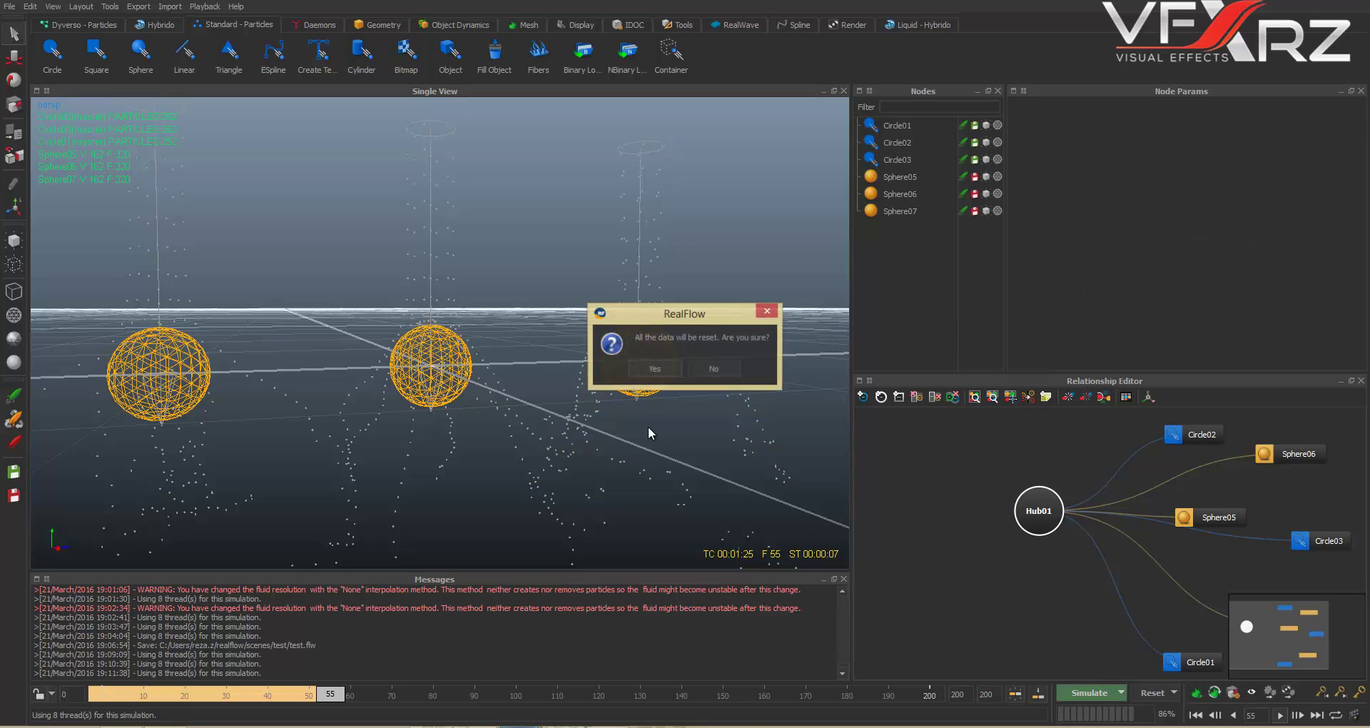
click(664, 369)
click(1087, 692)
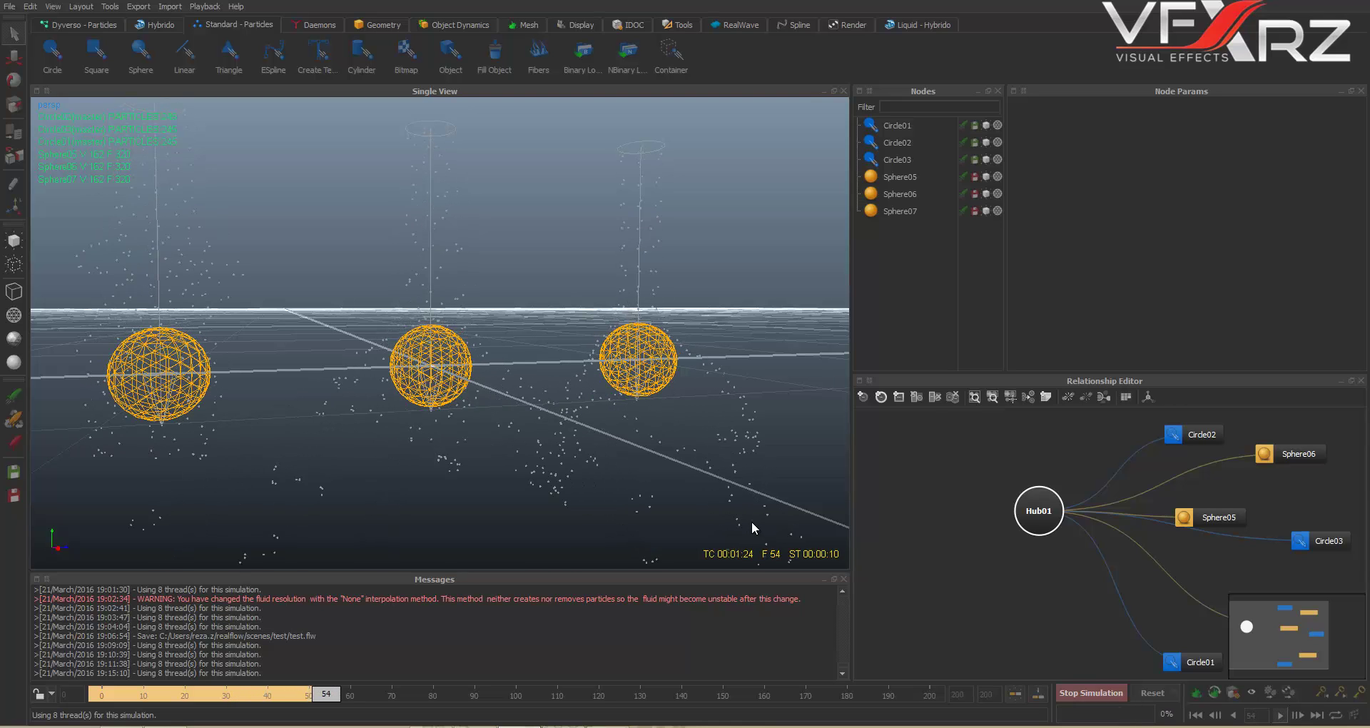
click(1074, 692)
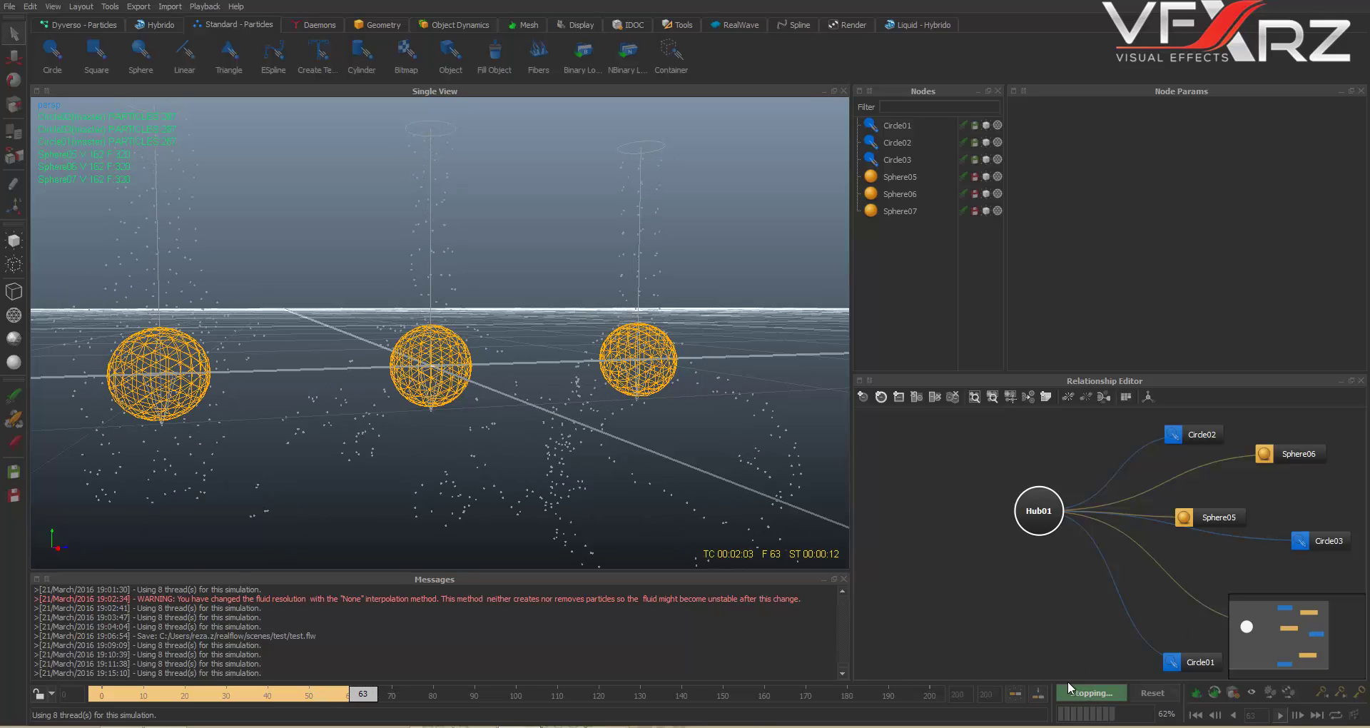
Step: Examine how the particles of Circle01 fall over its sphere from several angles
alt+middle_drag(293, 294, 637, 304)
click(896, 124)
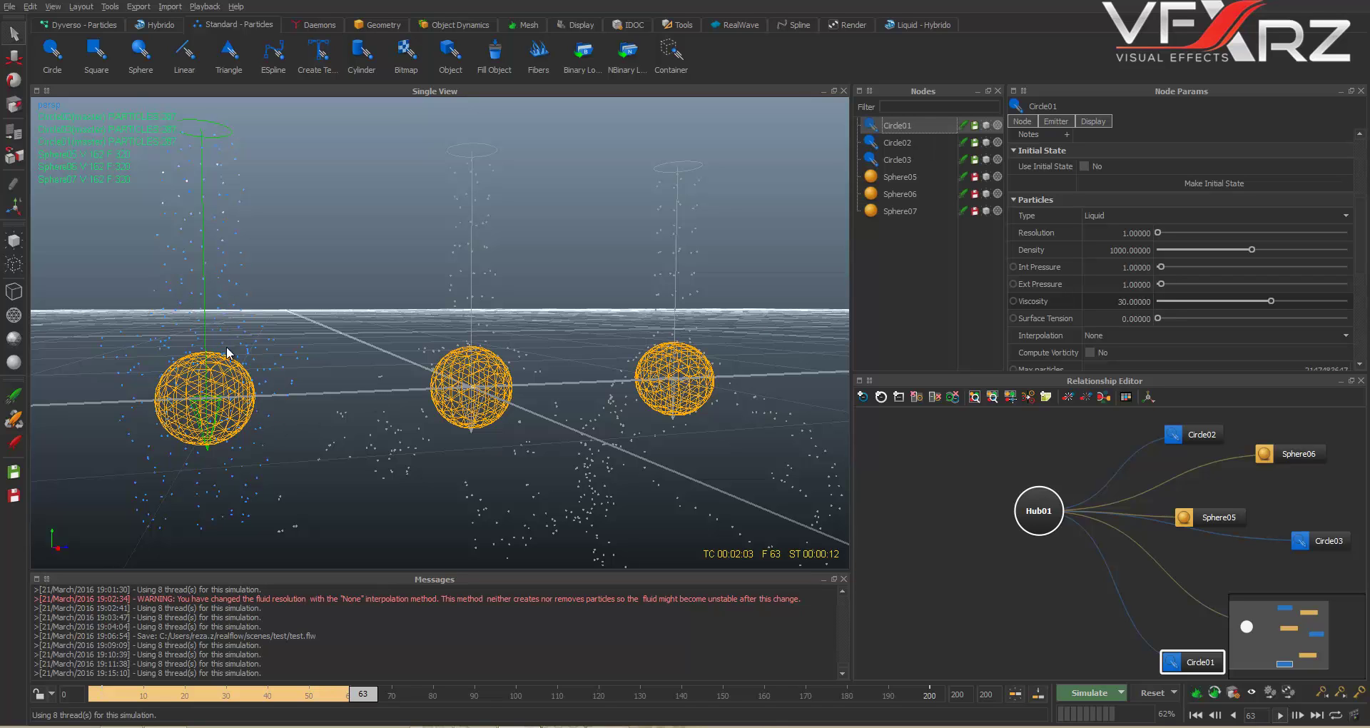
alt+drag(229, 352, 194, 232)
alt+drag(260, 288, 289, 335)
scroll(289, 323, up, 2)
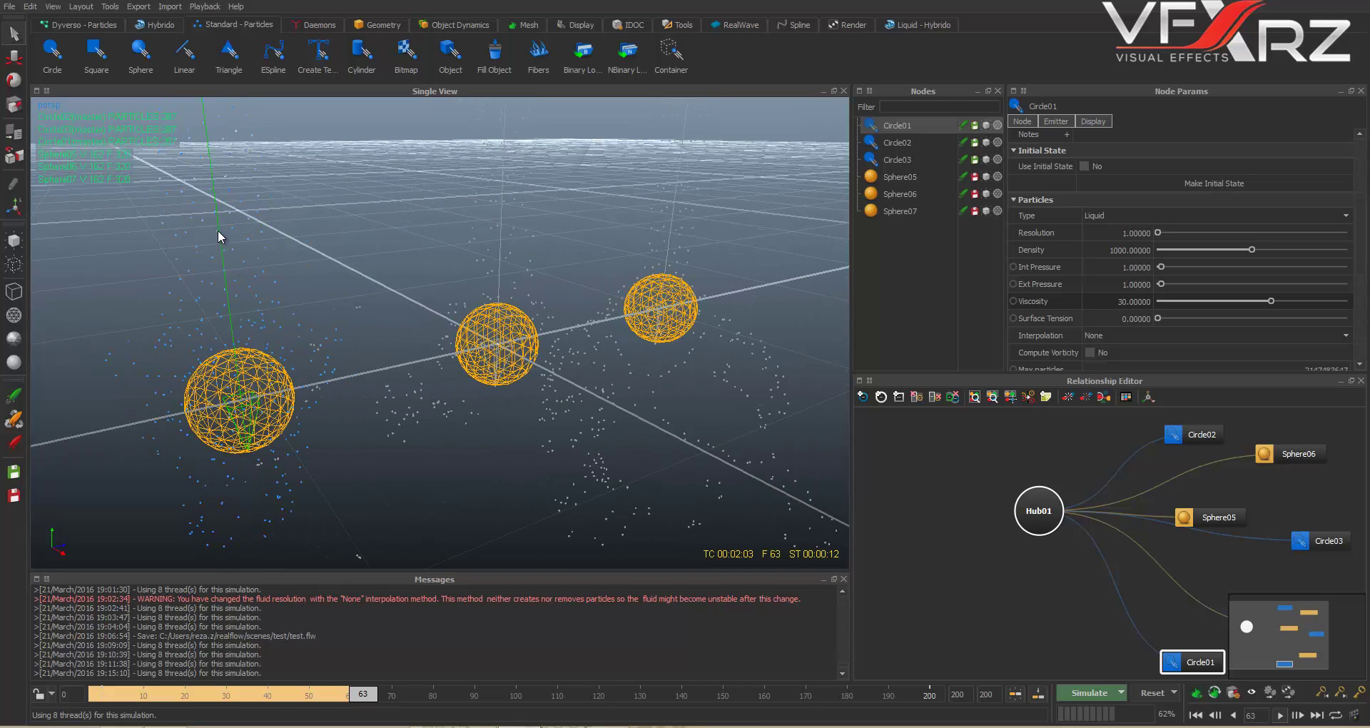
alt+drag(249, 386, 249, 350)
alt+middle_drag(568, 412, 430, 421)
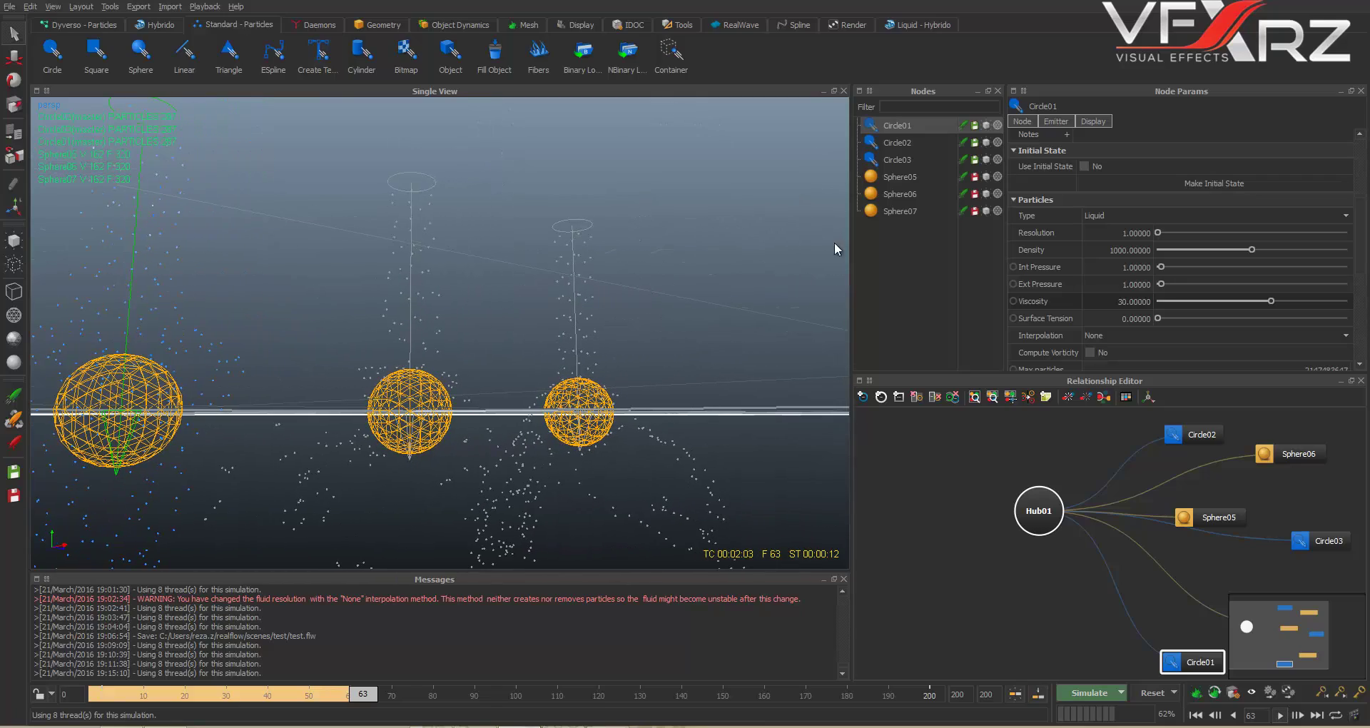
Step: Examine the particles of Circle02 up close and compare them with those of the neighbouring emitters
click(891, 145)
alt+drag(446, 432, 484, 335)
scroll(483, 335, up, 2)
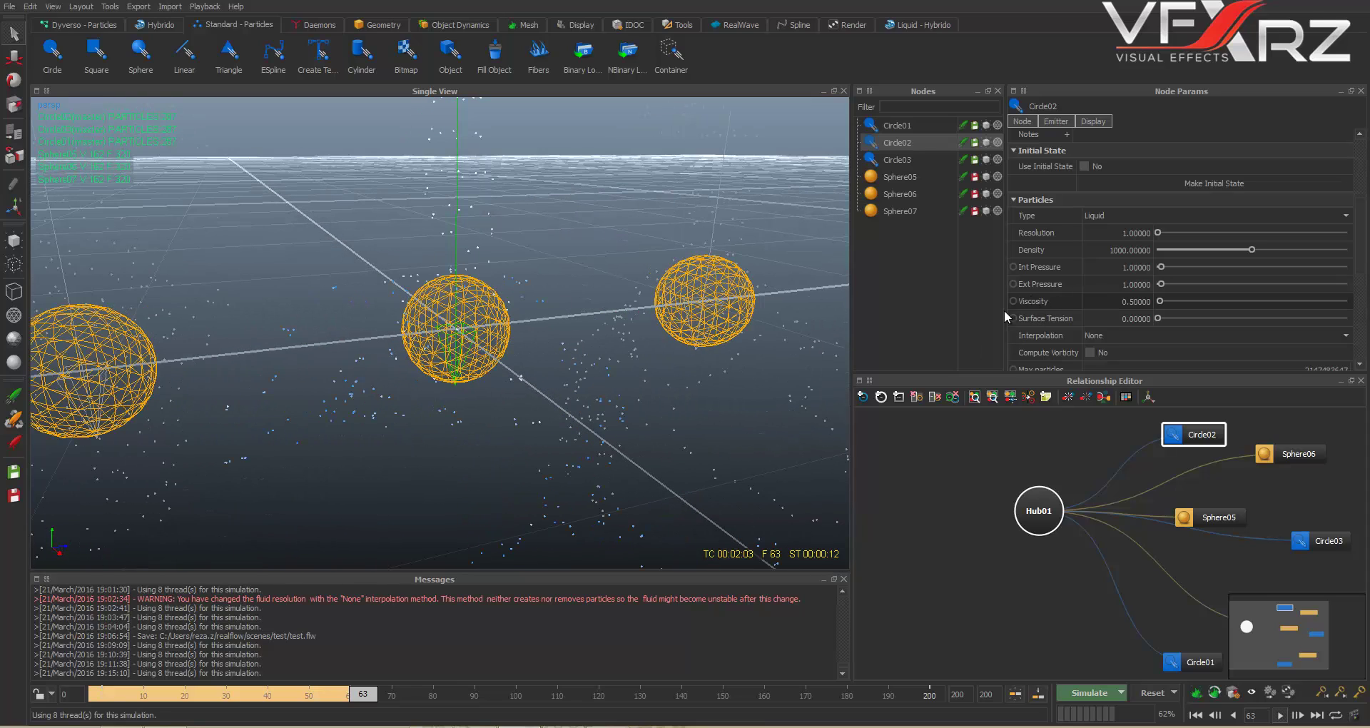
alt+drag(627, 289, 402, 403)
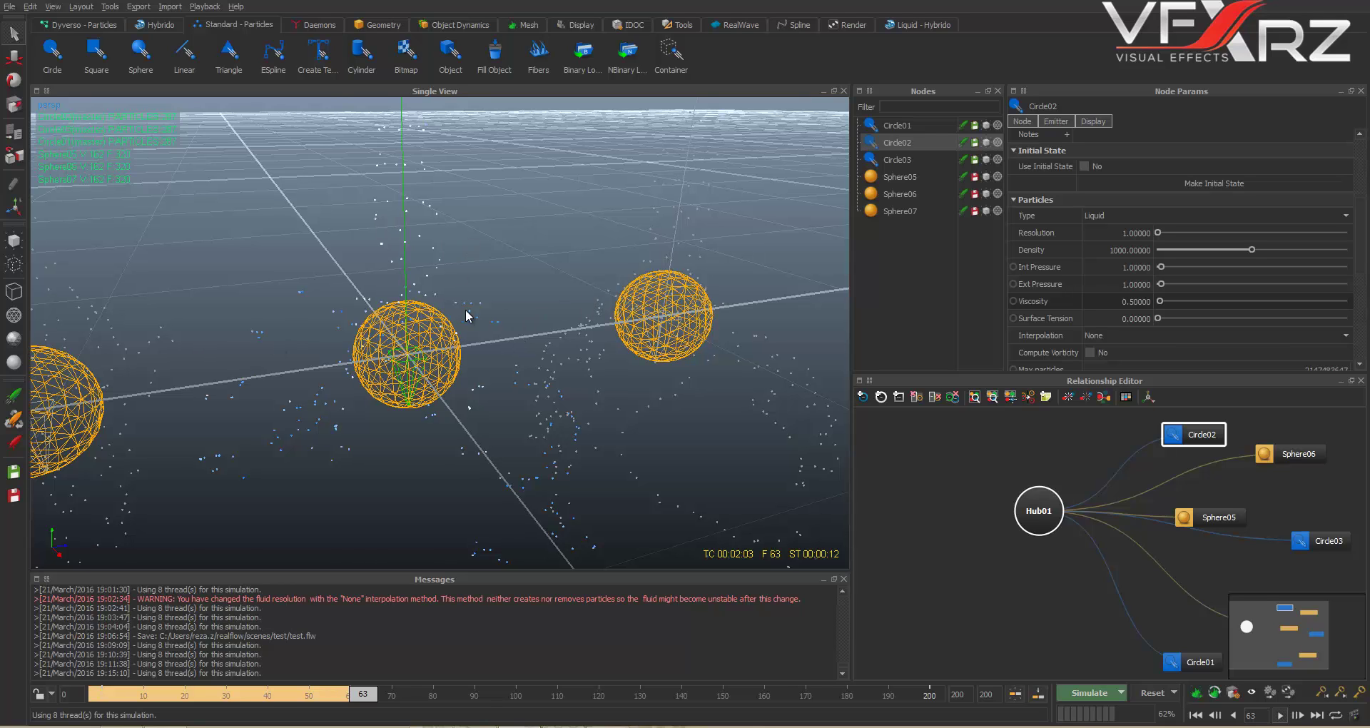
alt+drag(468, 315, 558, 408)
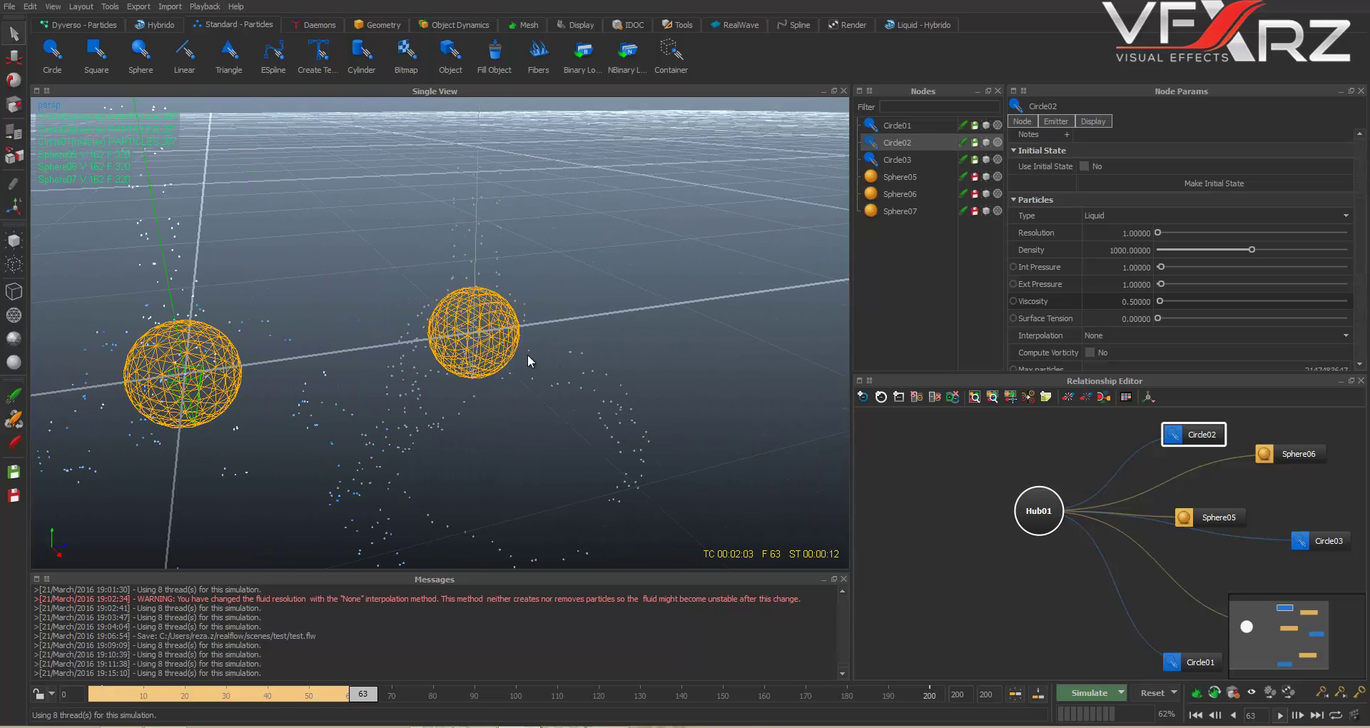
alt+drag(473, 216, 542, 271)
alt+drag(699, 121, 516, 250)
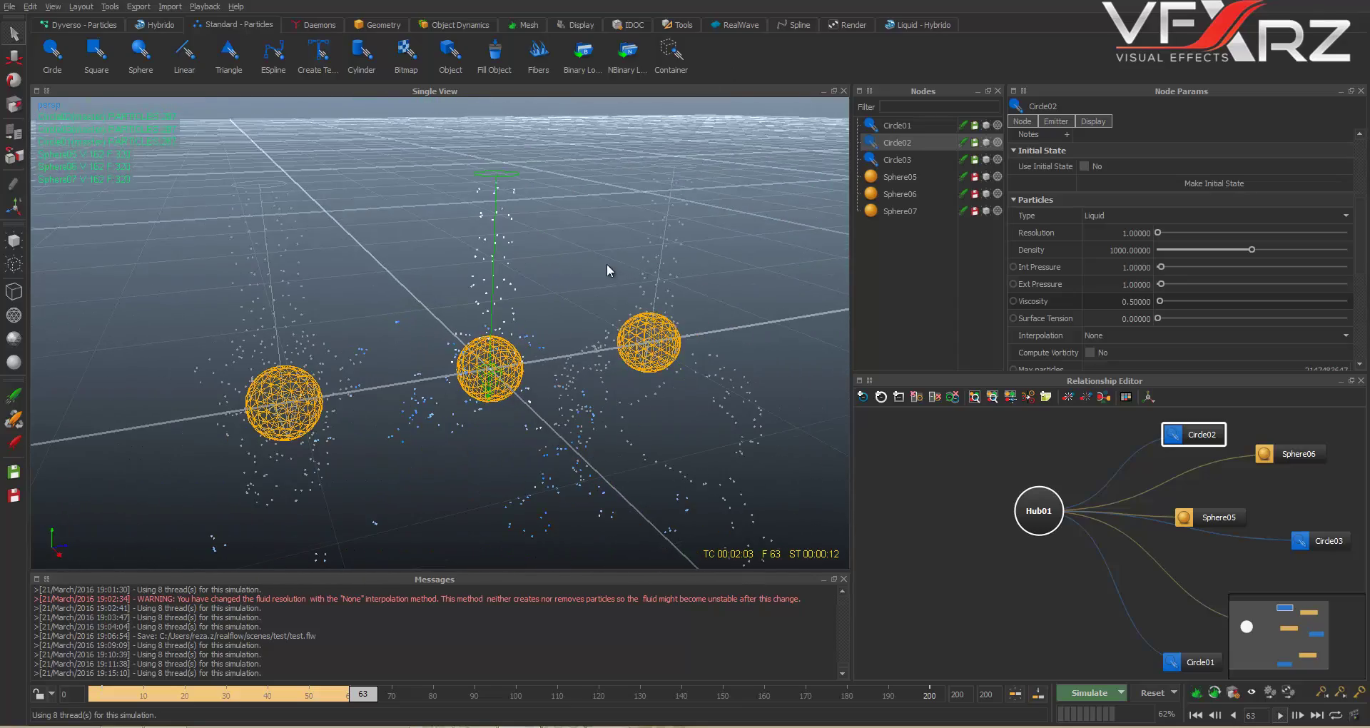
alt+drag(607, 263, 588, 253)
alt+middle_drag(588, 252, 542, 233)
Step: Set the Surface Tension of Circle01 to 20 and of Circle02 to 50, and check the parameters of Circle03
click(1054, 318)
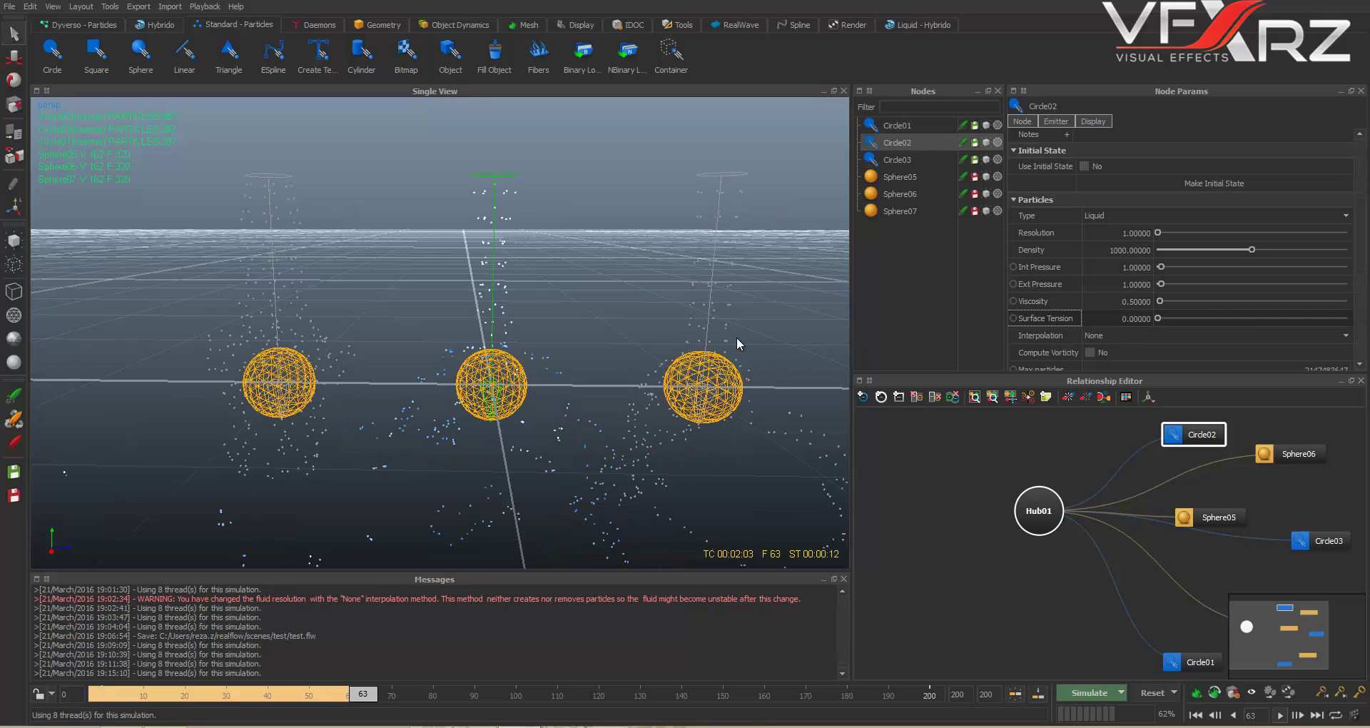
click(890, 128)
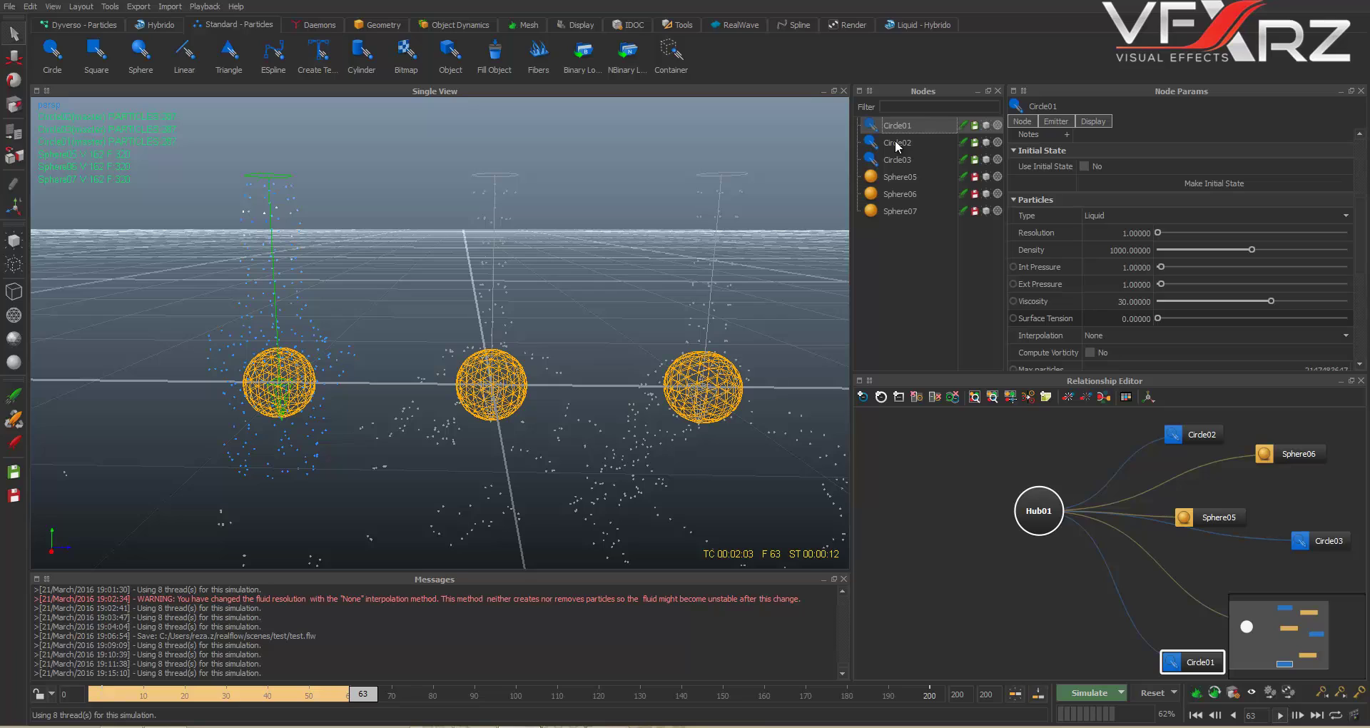
click(1125, 319)
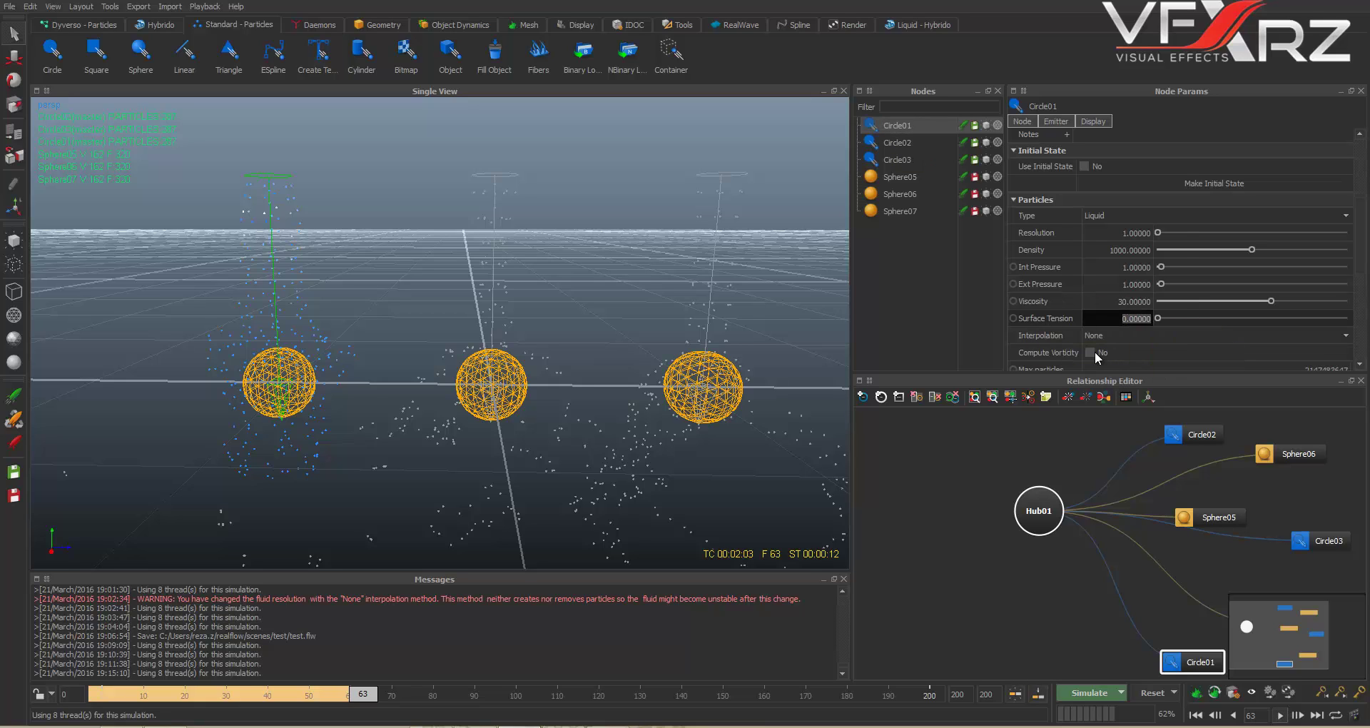
text(20)
click(895, 143)
click(1127, 320)
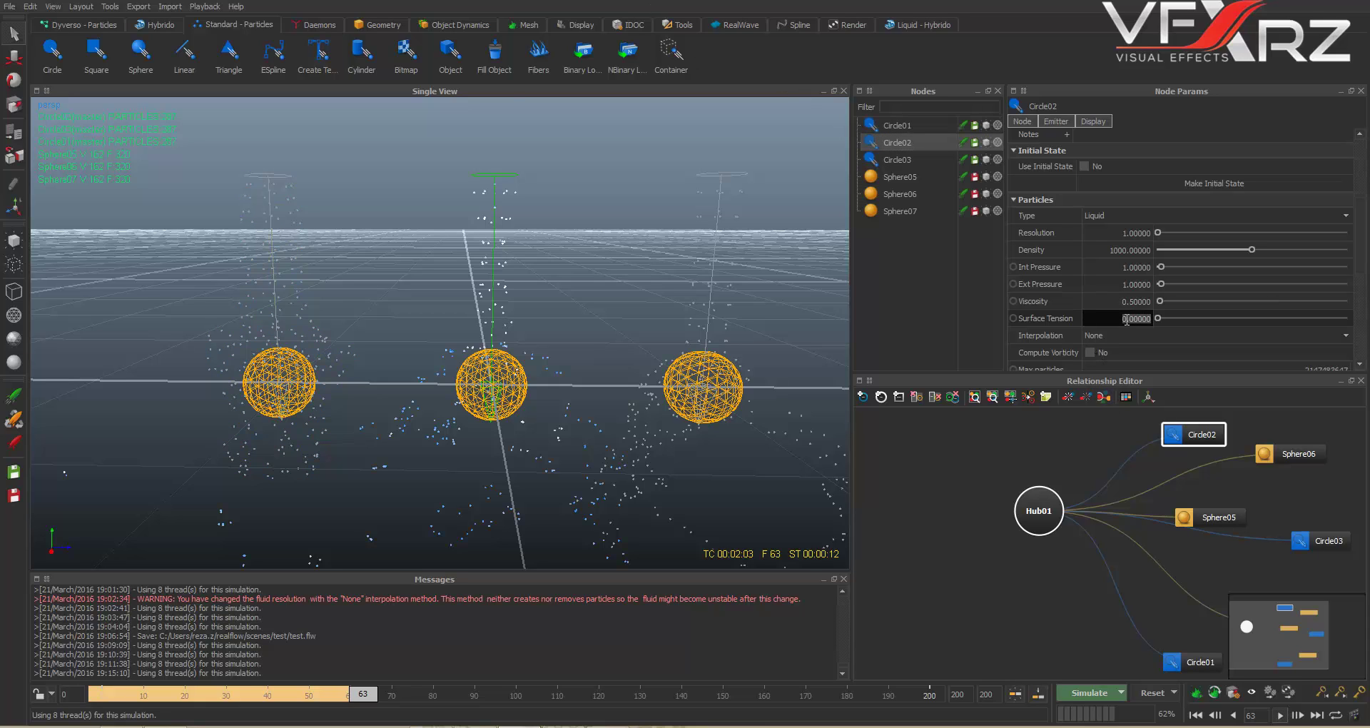
text(50)
click(923, 319)
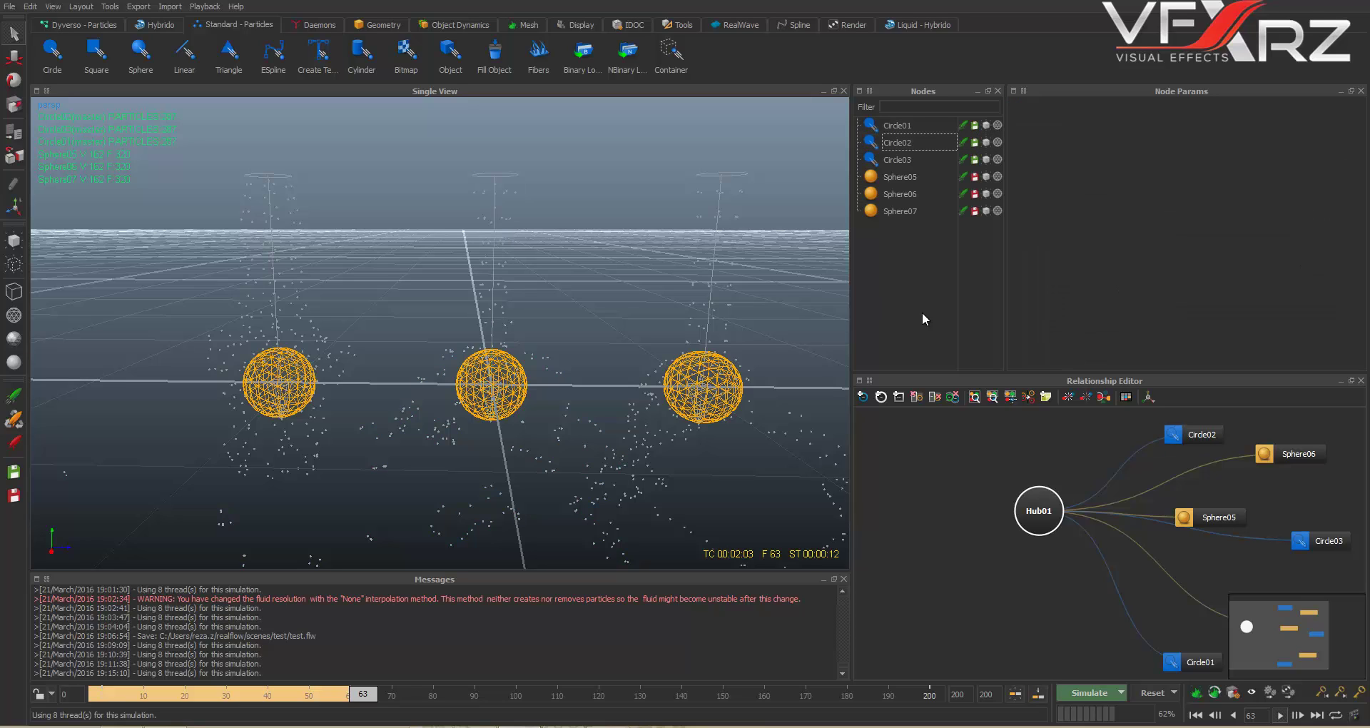
click(909, 160)
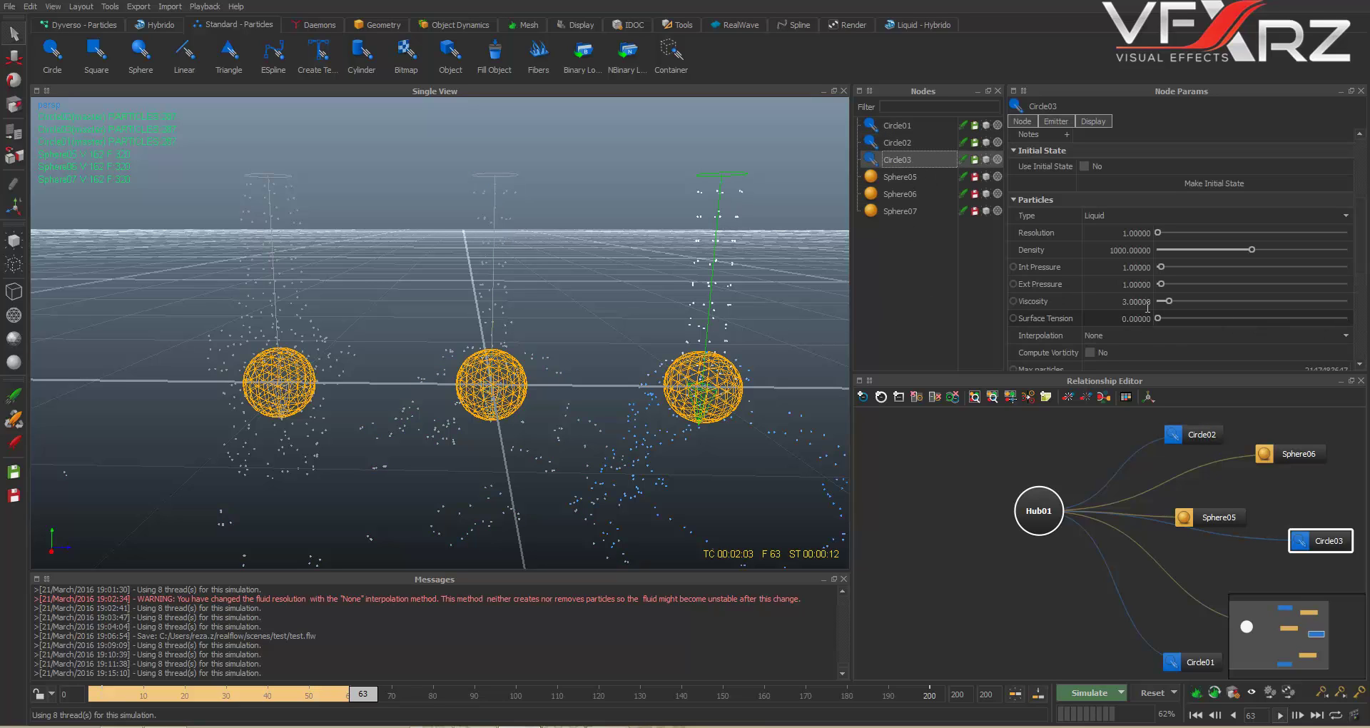
Step: Reset and rerun the simulation to about frame 65, and review the result back to frame 50
click(1155, 689)
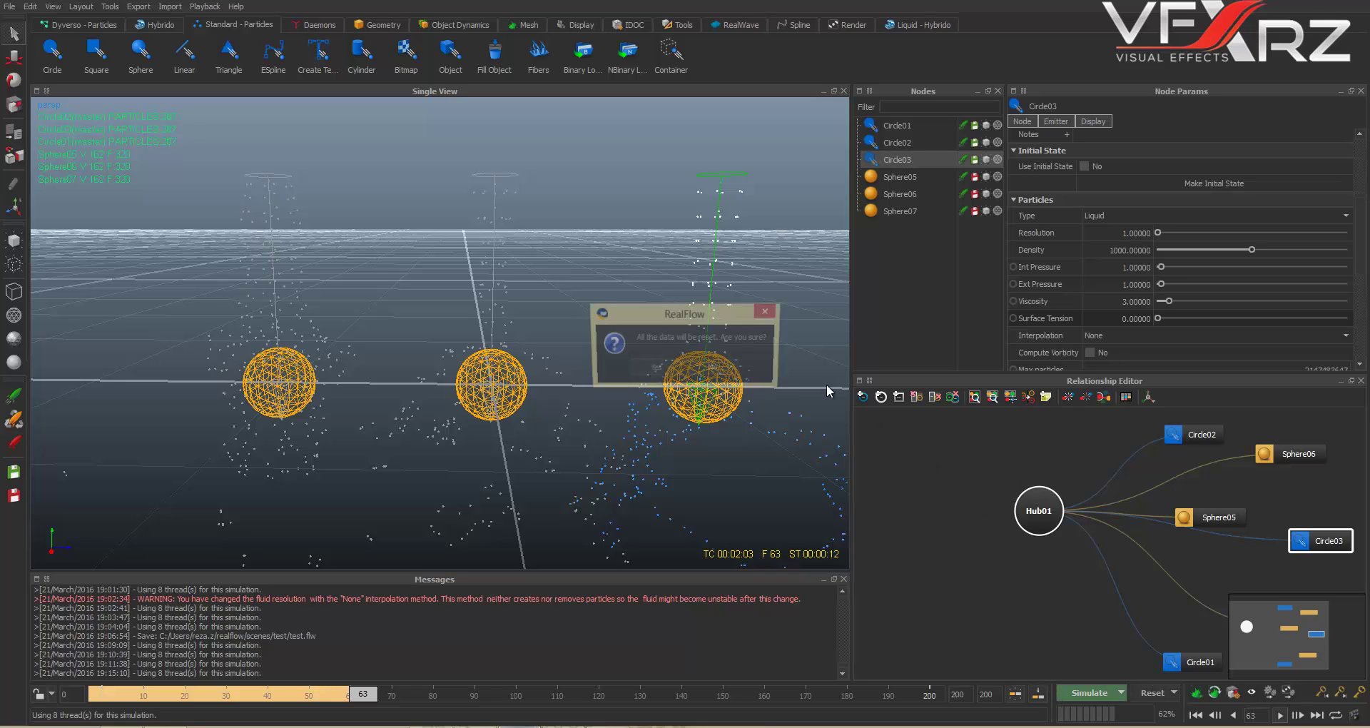
click(669, 370)
click(1097, 692)
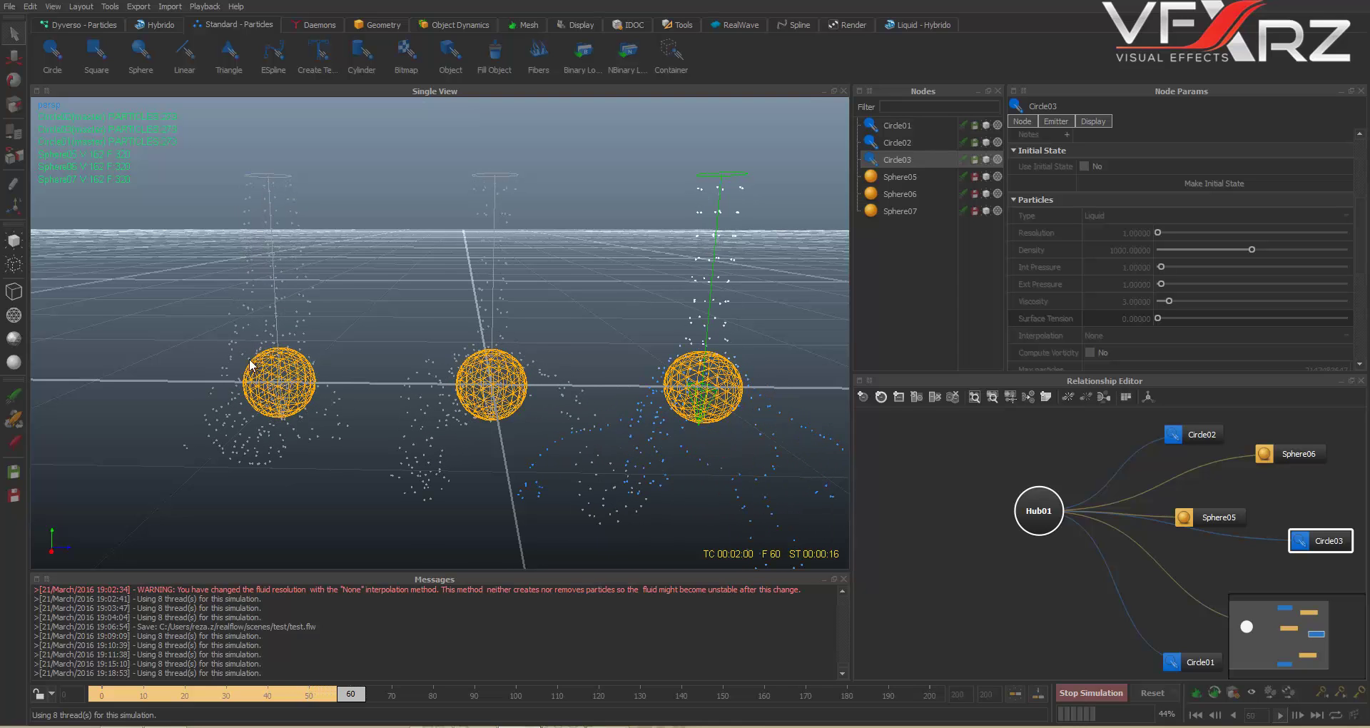
click(1085, 694)
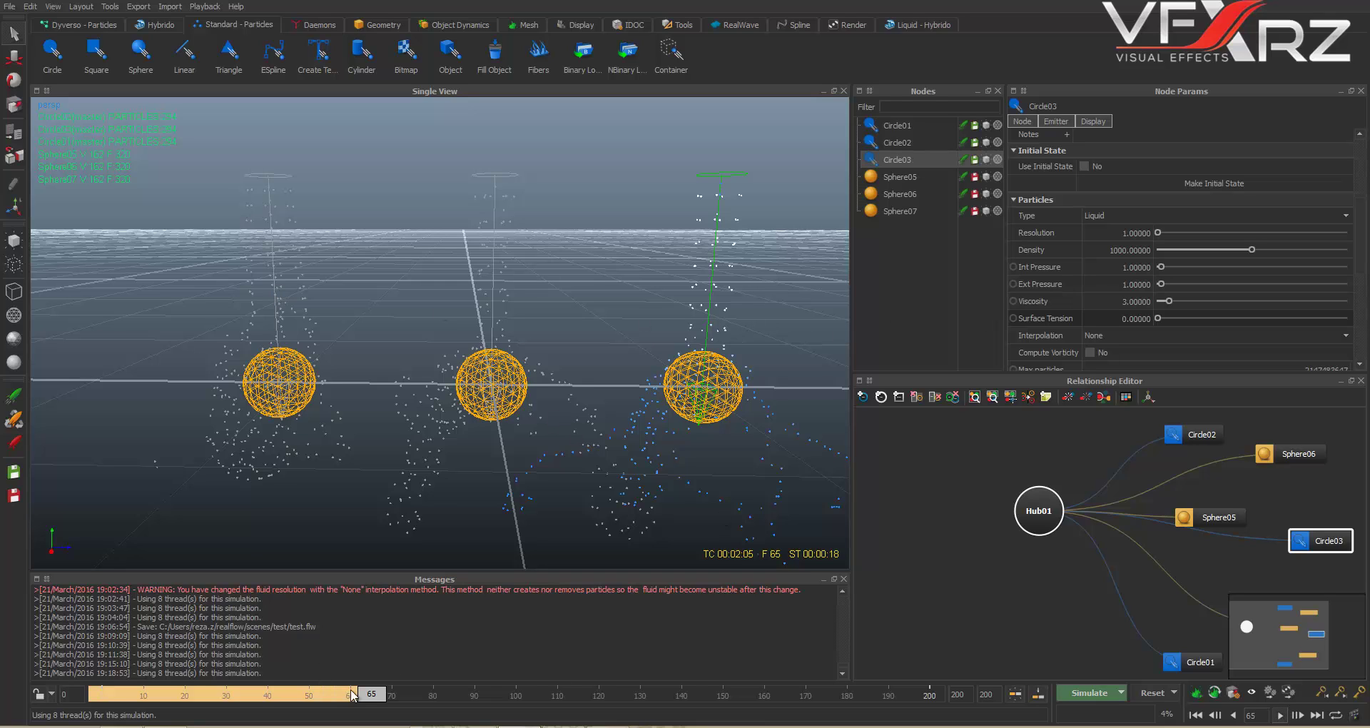
mouse_move(352, 694)
mouse_down()
mouse_move(215, 696)
mouse_move(404, 697)
mouse_move(202, 700)
mouse_up()
click(312, 697)
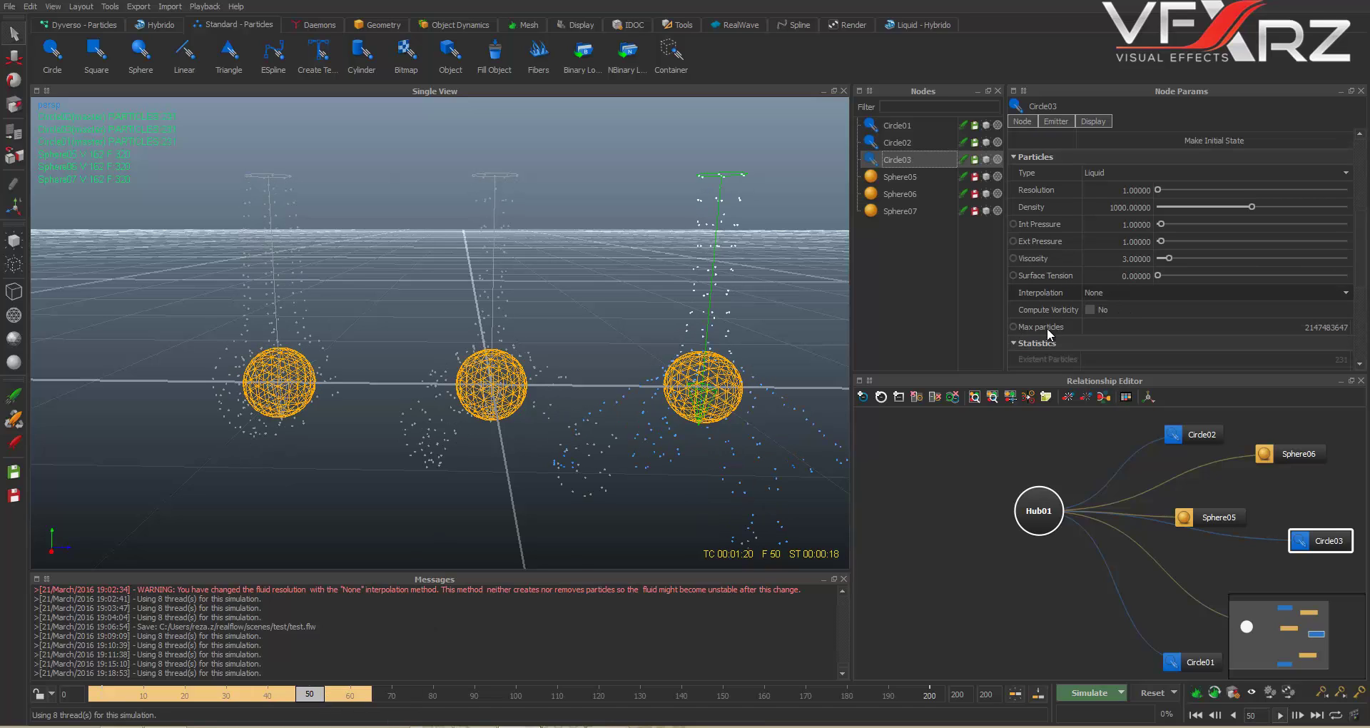
Step: Examine the Max particles setting of Circle03 and its remaining particle and circle emitter parameters
click(1297, 332)
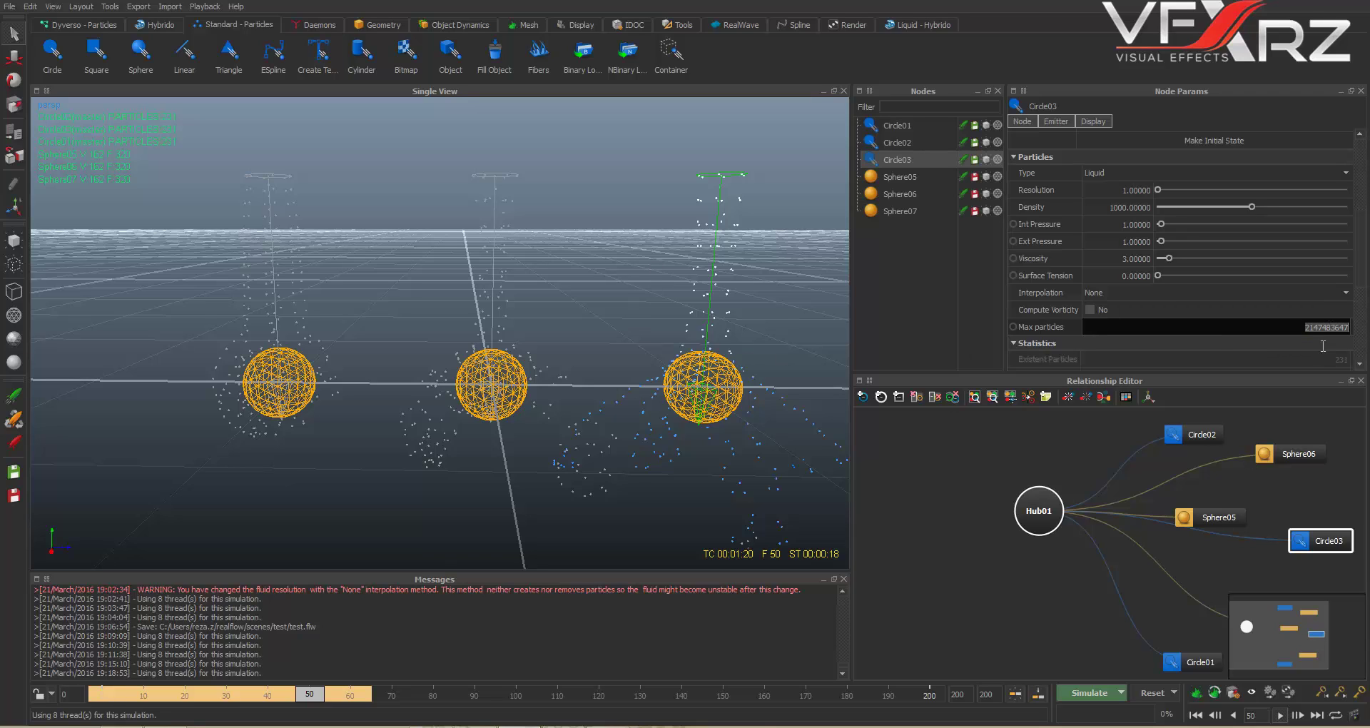
click(1322, 327)
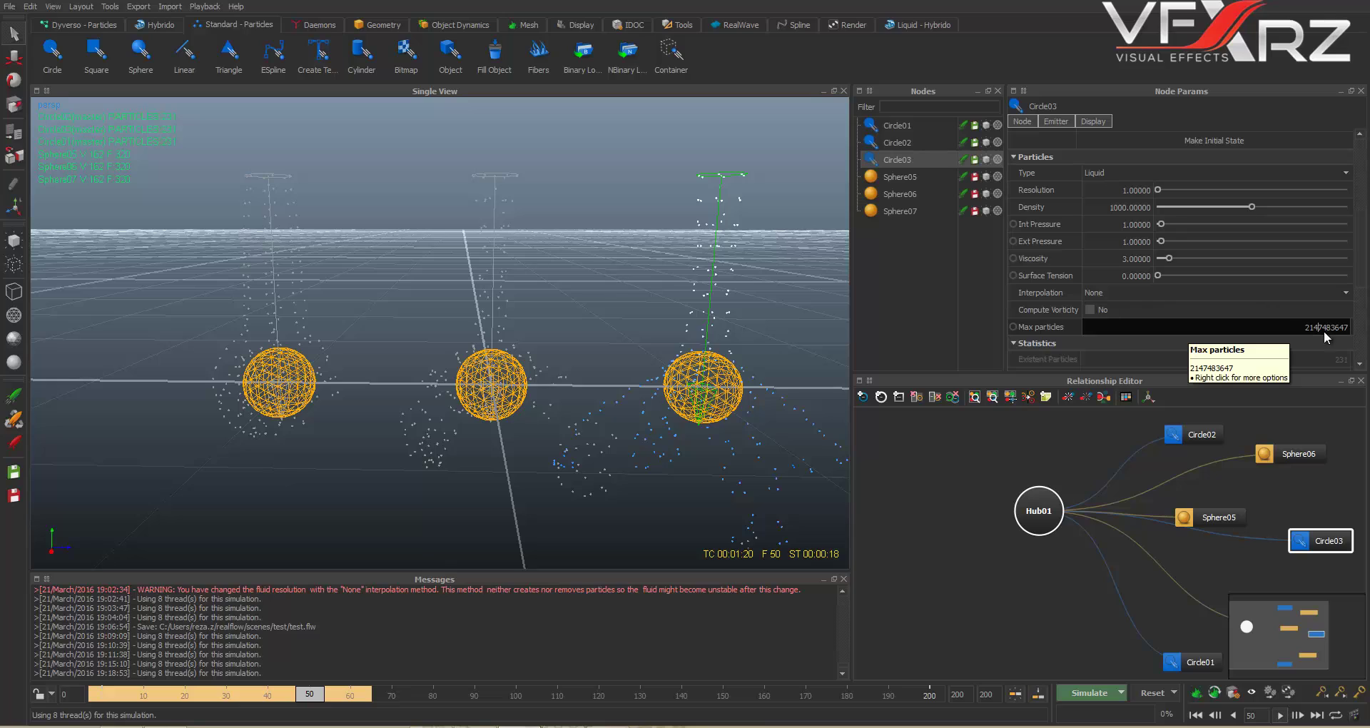
key(Return)
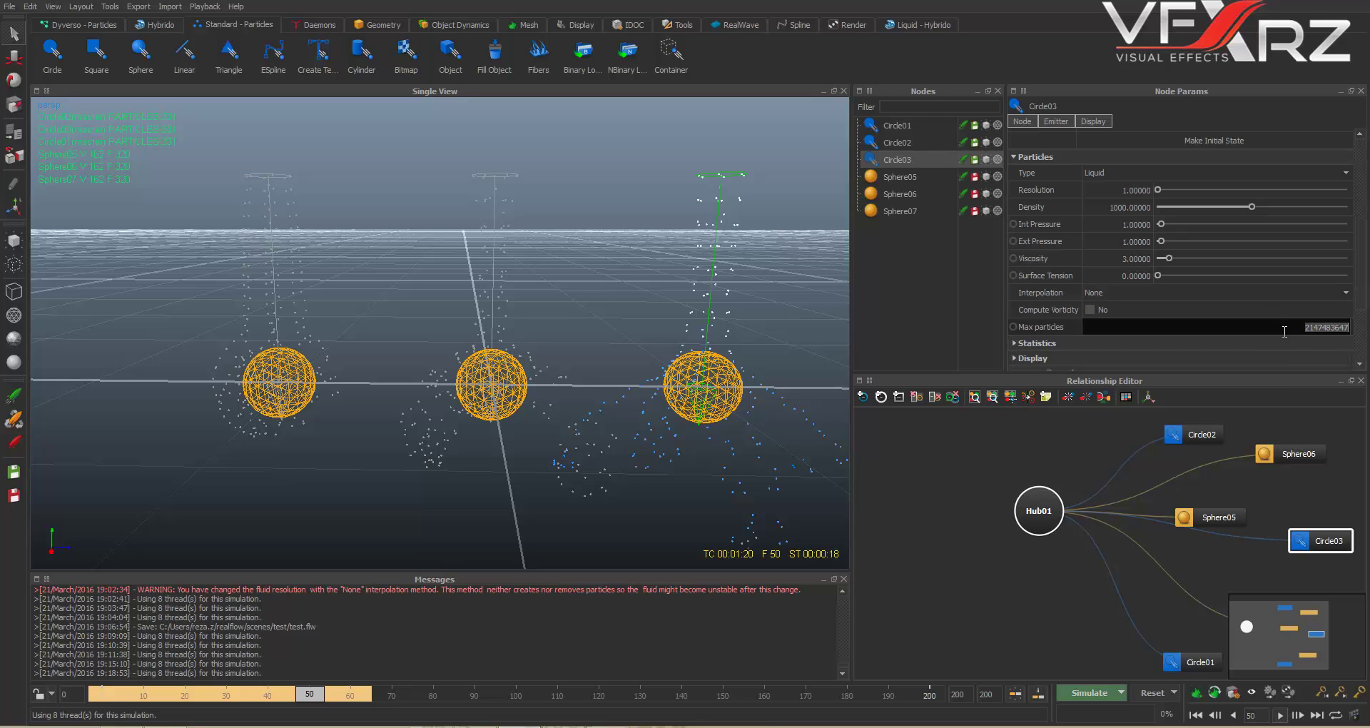
scroll(1236, 338, down, 2)
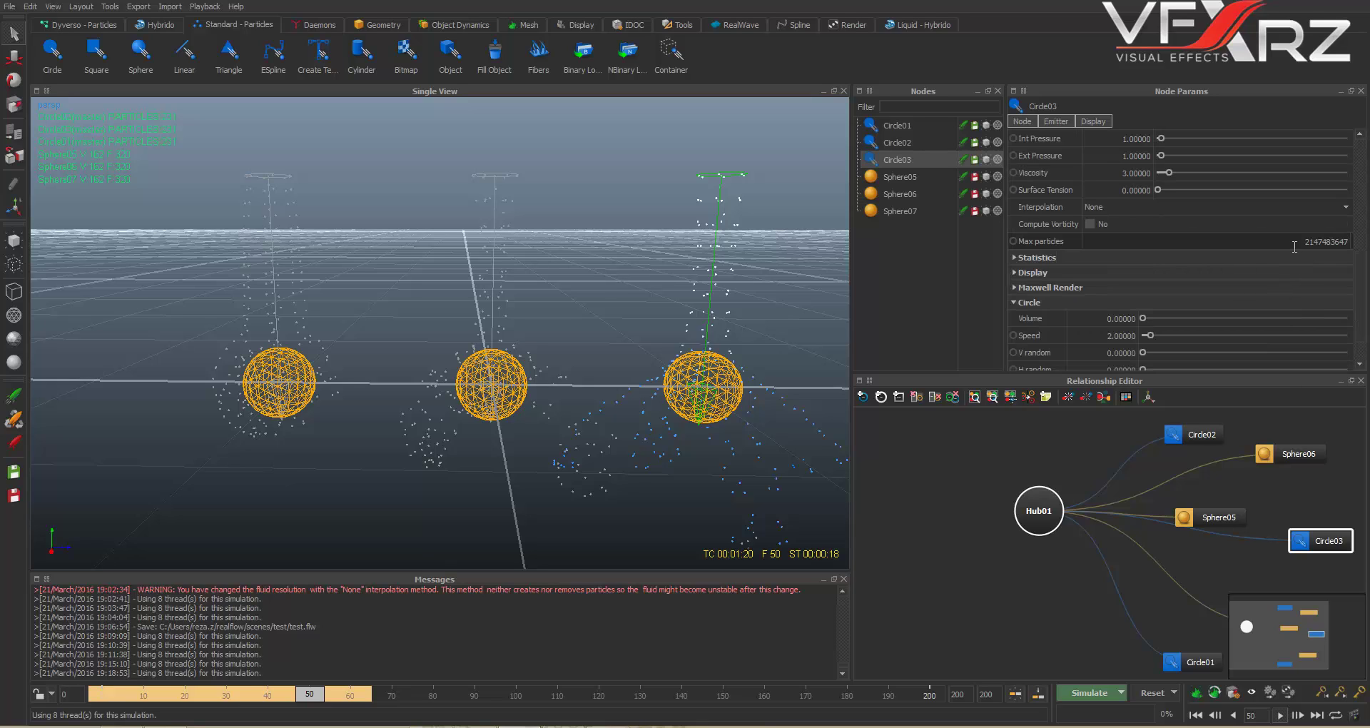
scroll(1295, 246, up, 2)
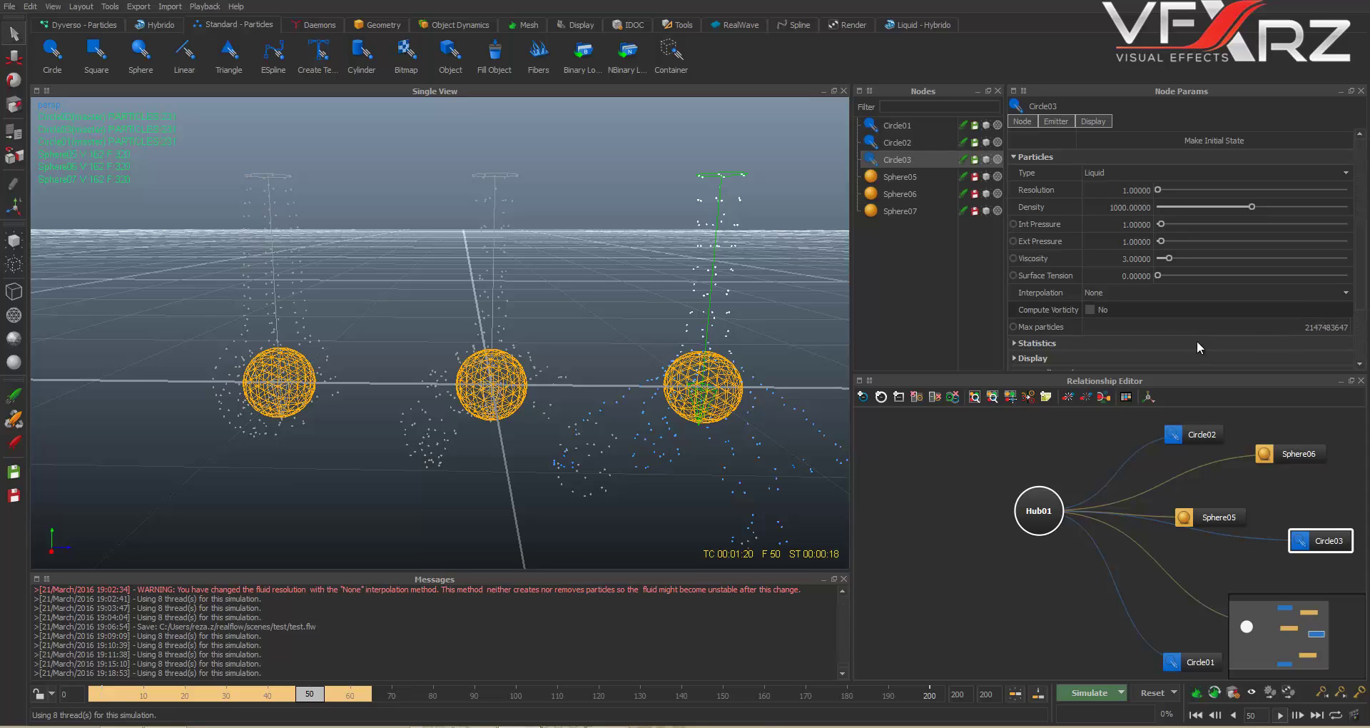
scroll(1074, 293, down, 3)
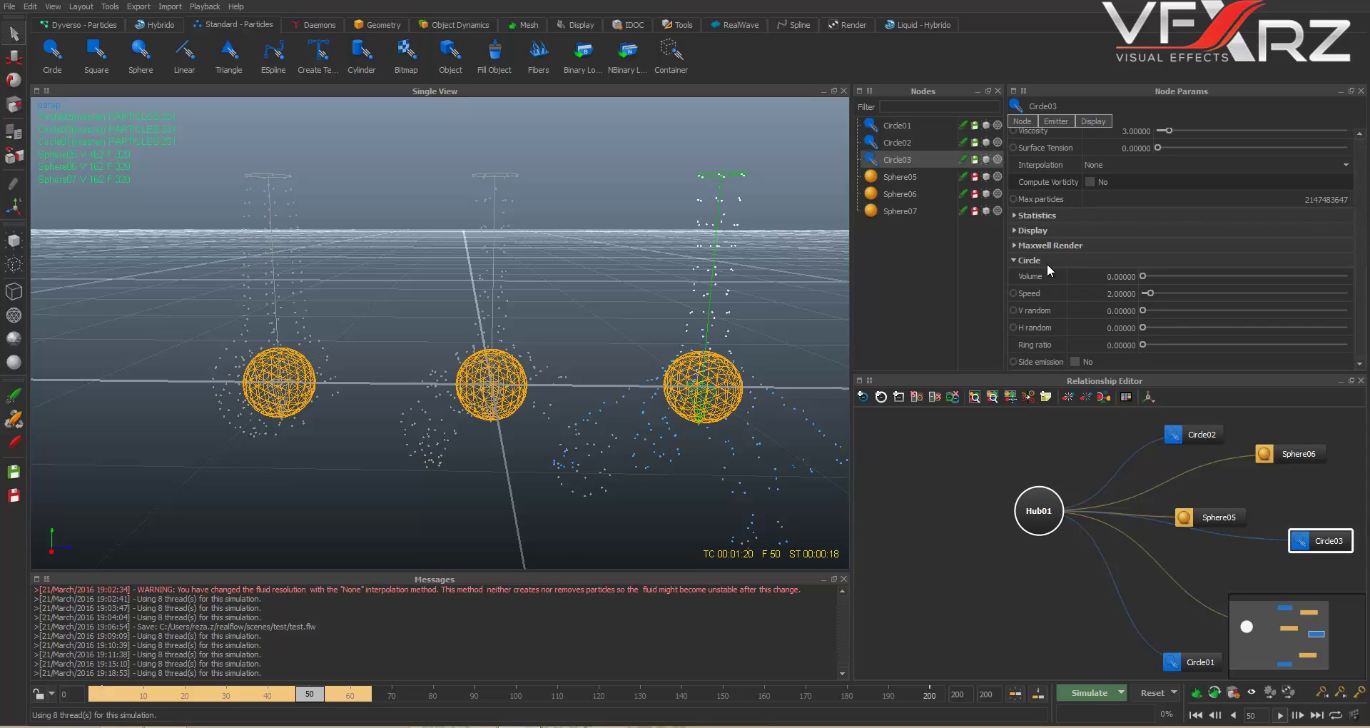
scroll(1046, 260, up, 2)
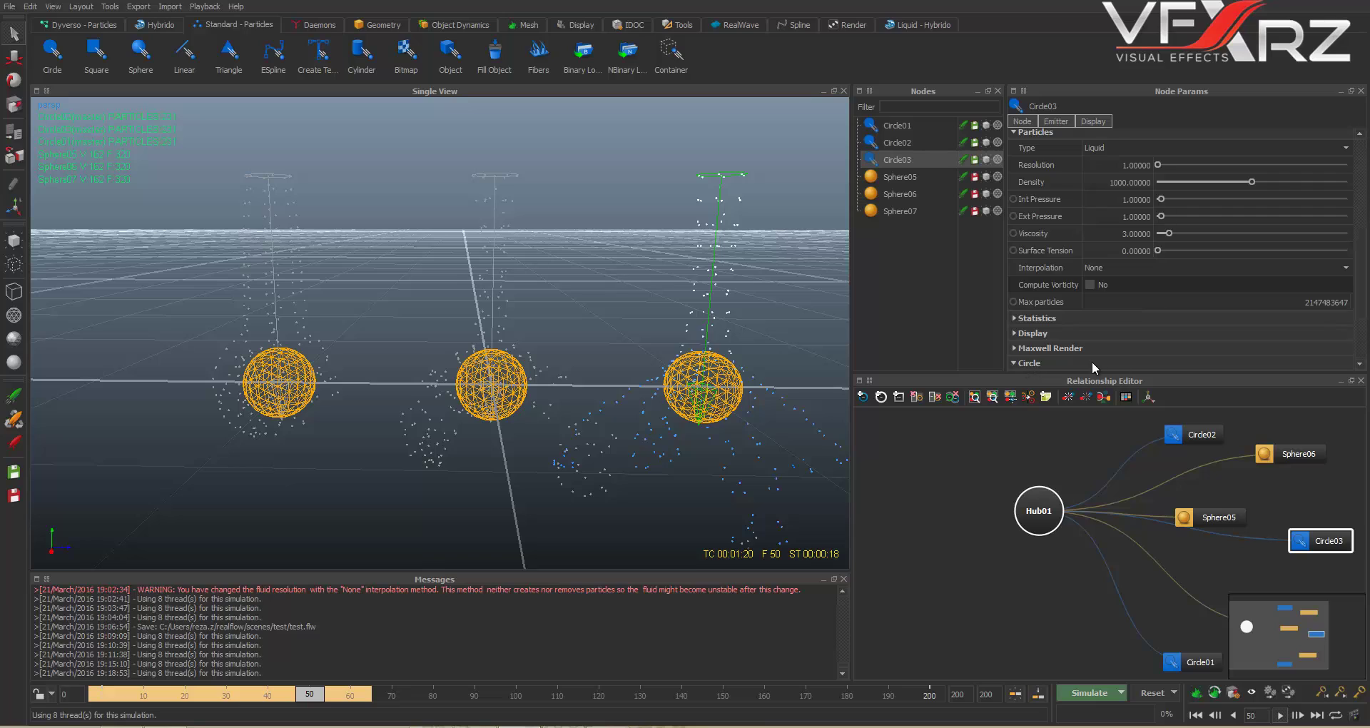
scroll(1059, 280, down, 2)
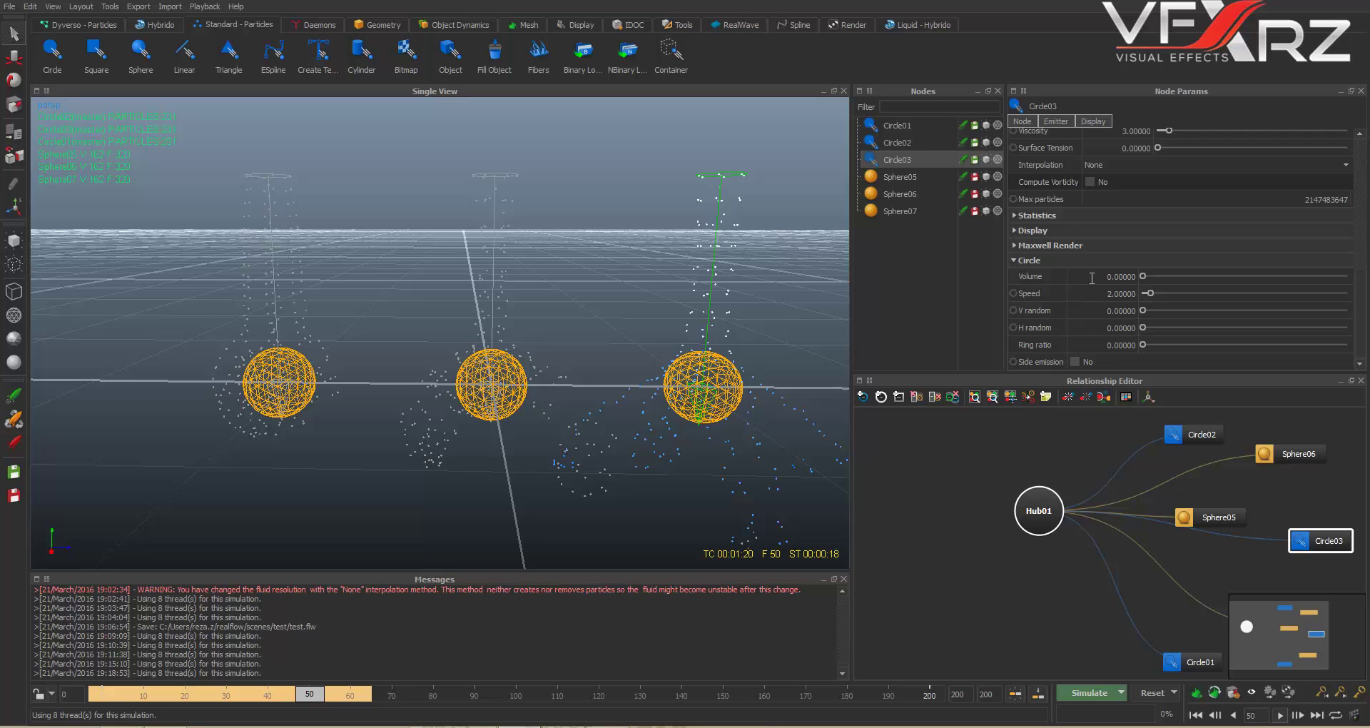
scroll(1064, 321, up, 2)
scroll(1058, 287, up, 4)
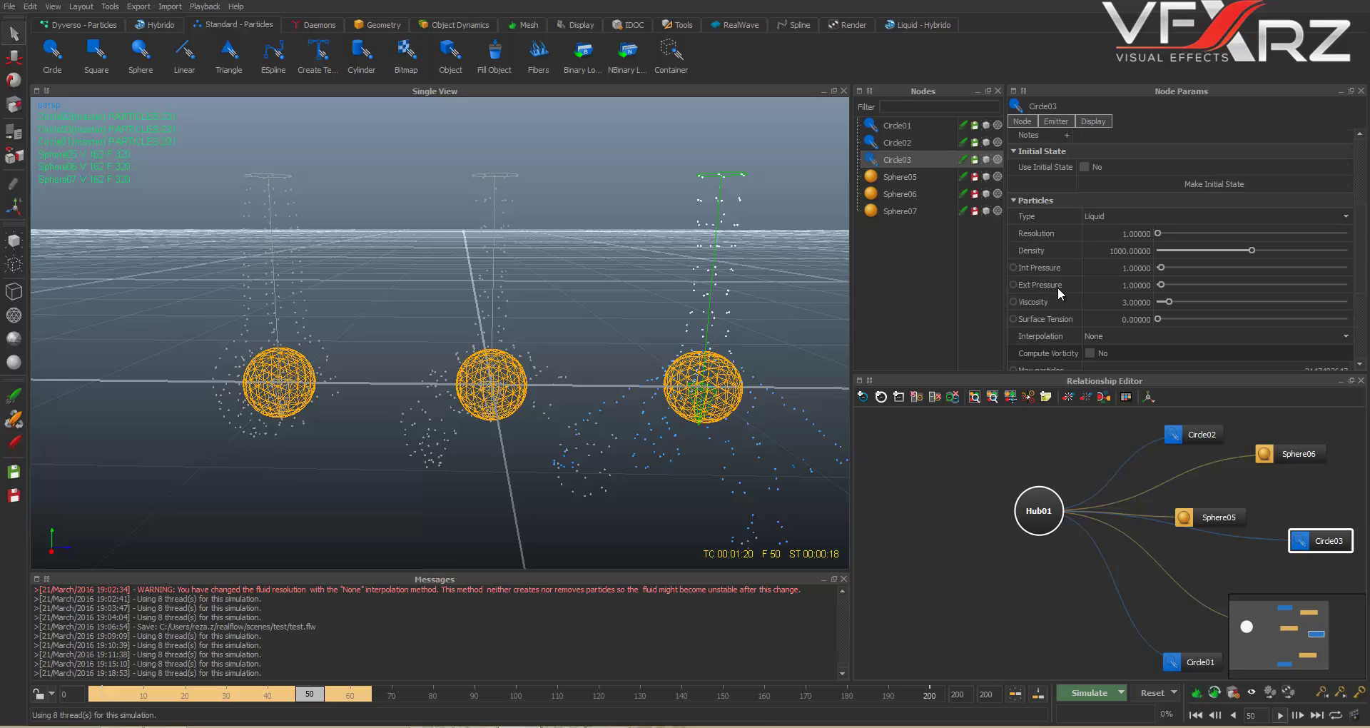
scroll(1080, 352, up, 2)
Step: Restore the Viscosity of Circle01 to 3 and its Surface Tension to 0
click(924, 124)
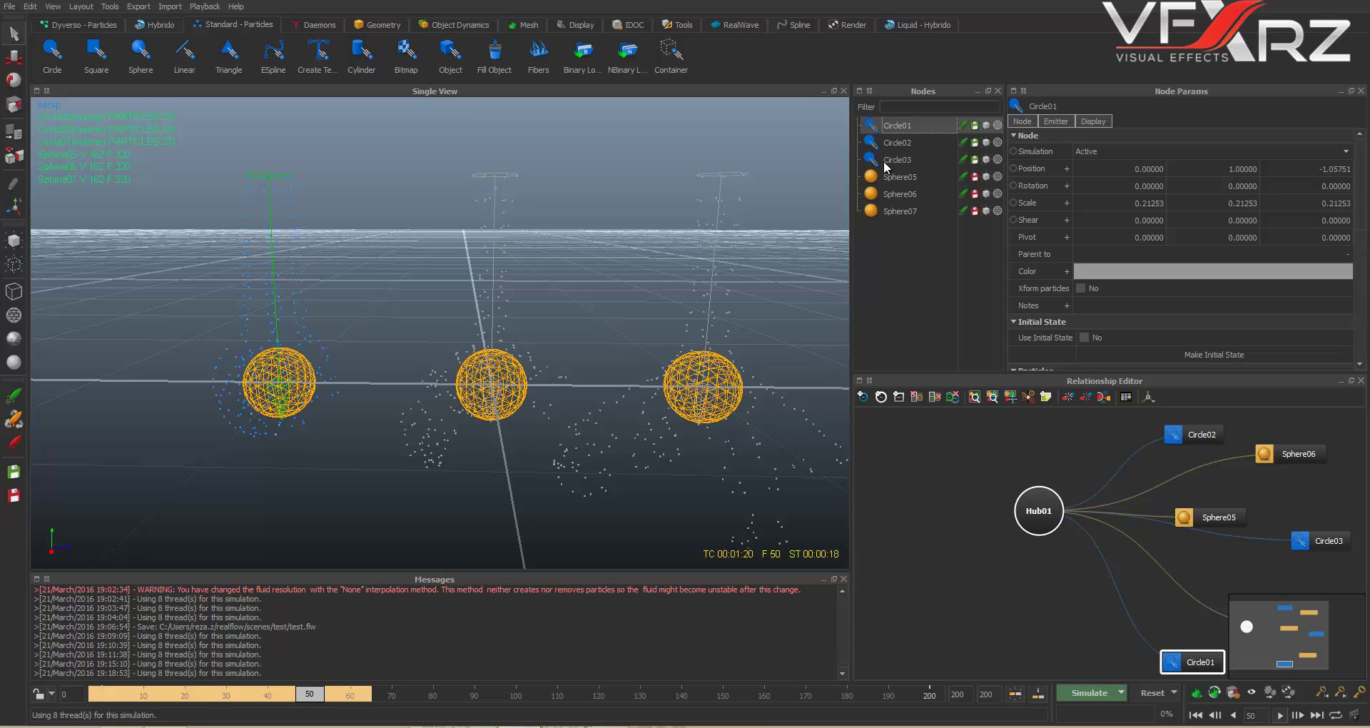
scroll(1115, 206, down, 3)
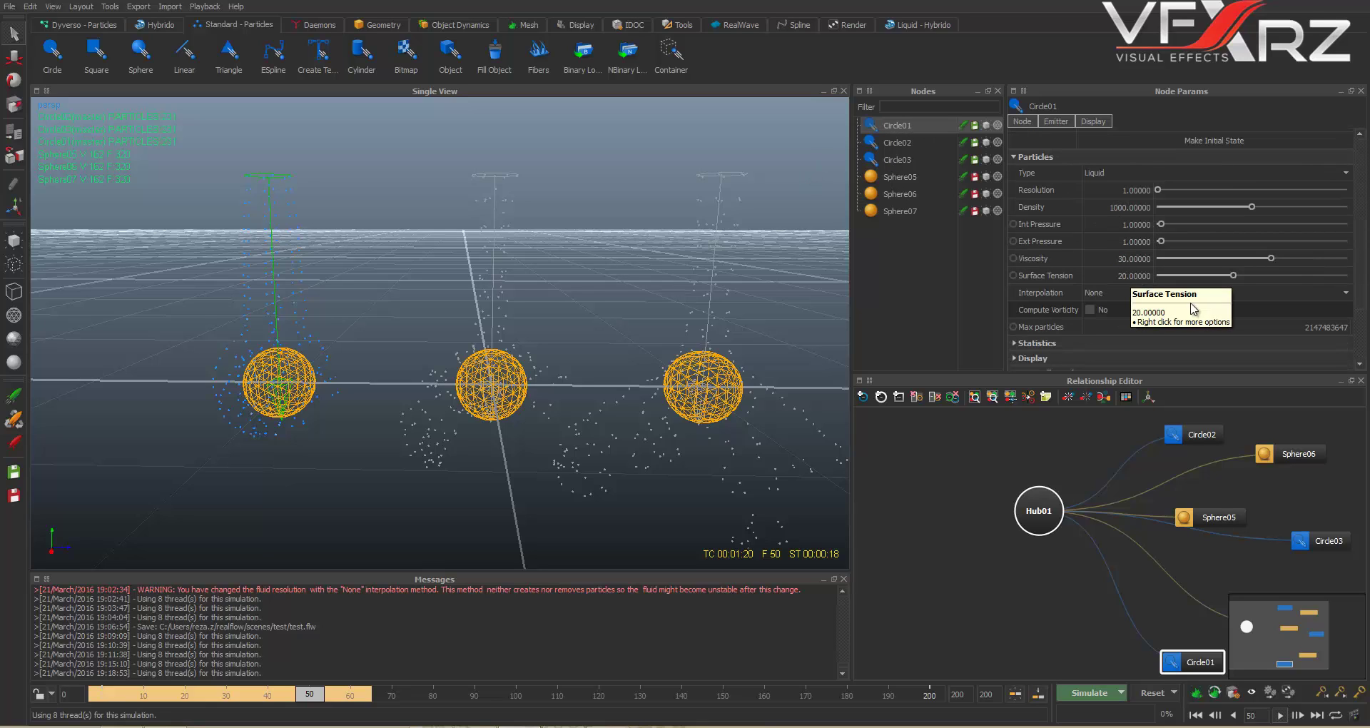
click(1111, 259)
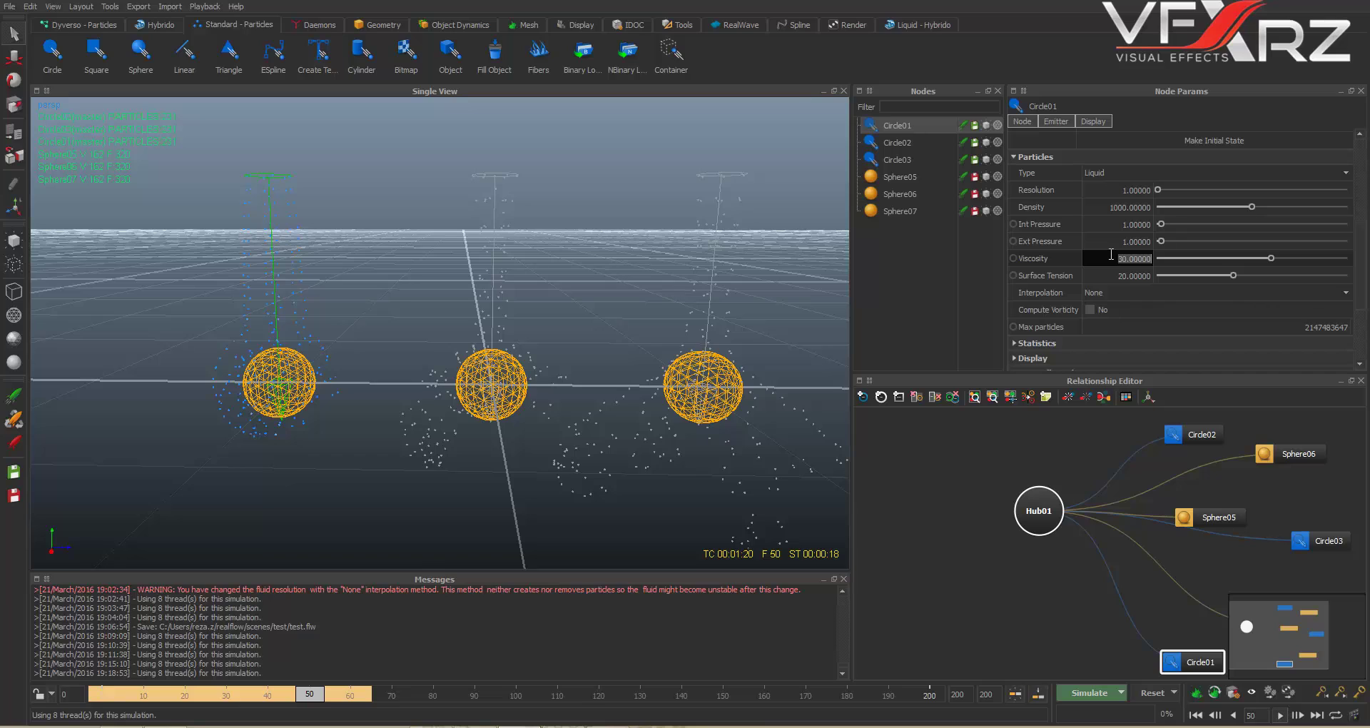
text(3)
click(1109, 277)
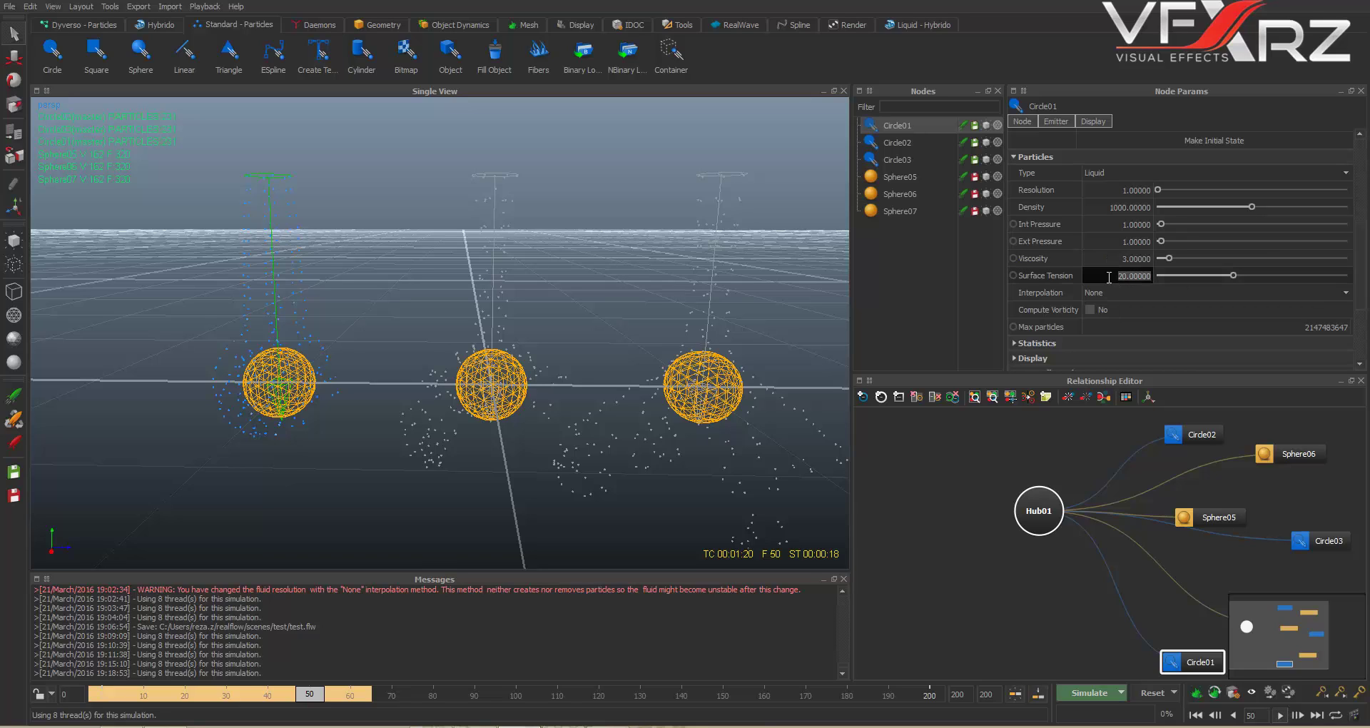
text(0)
Step: Restore the Viscosity of Circle02 to 3 and its Surface Tension to 0, check Circle03, and clear the node selection
click(912, 143)
click(1110, 257)
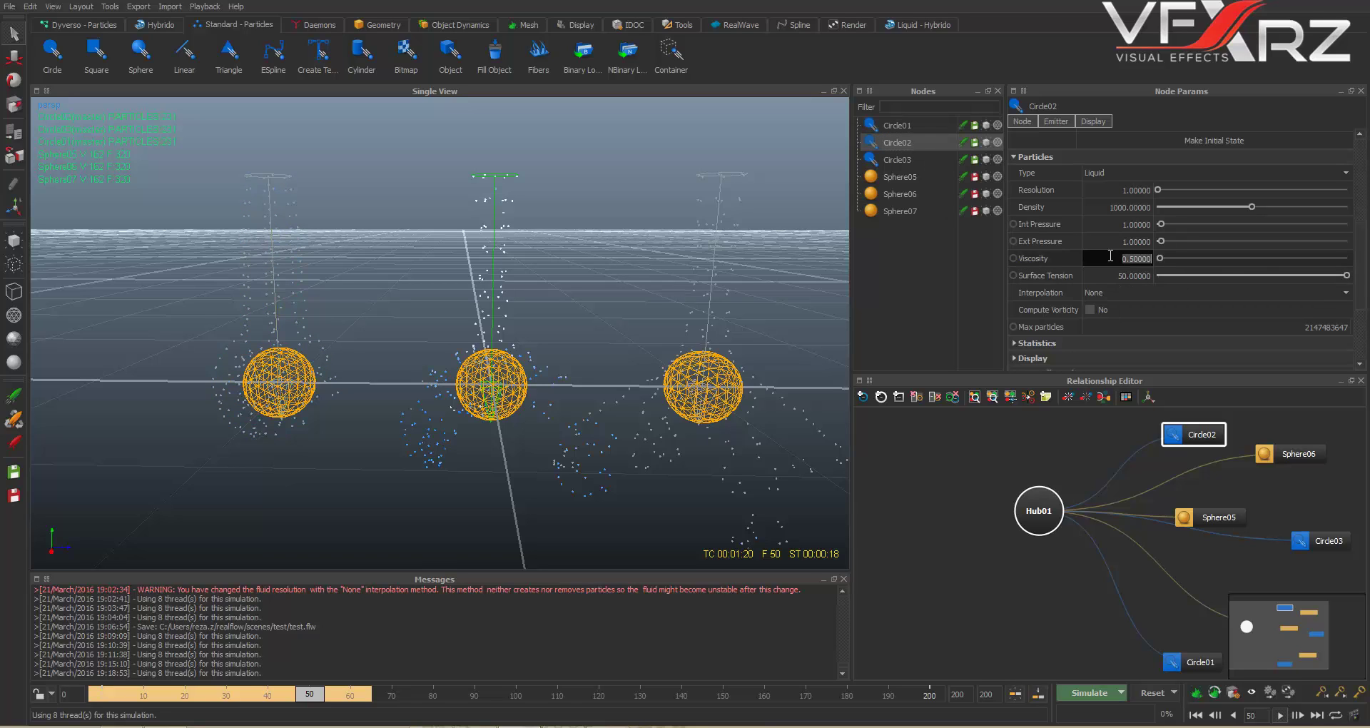
text(3)
click(1111, 276)
text(0)
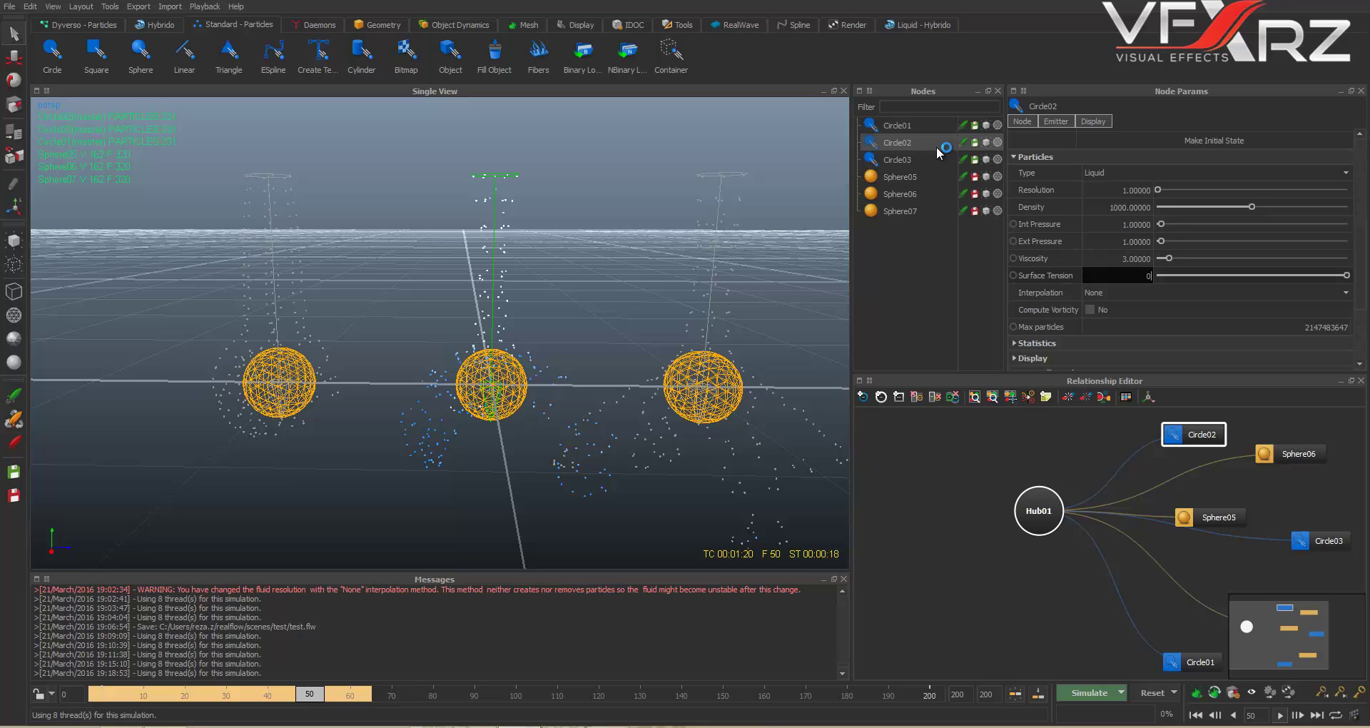
click(894, 159)
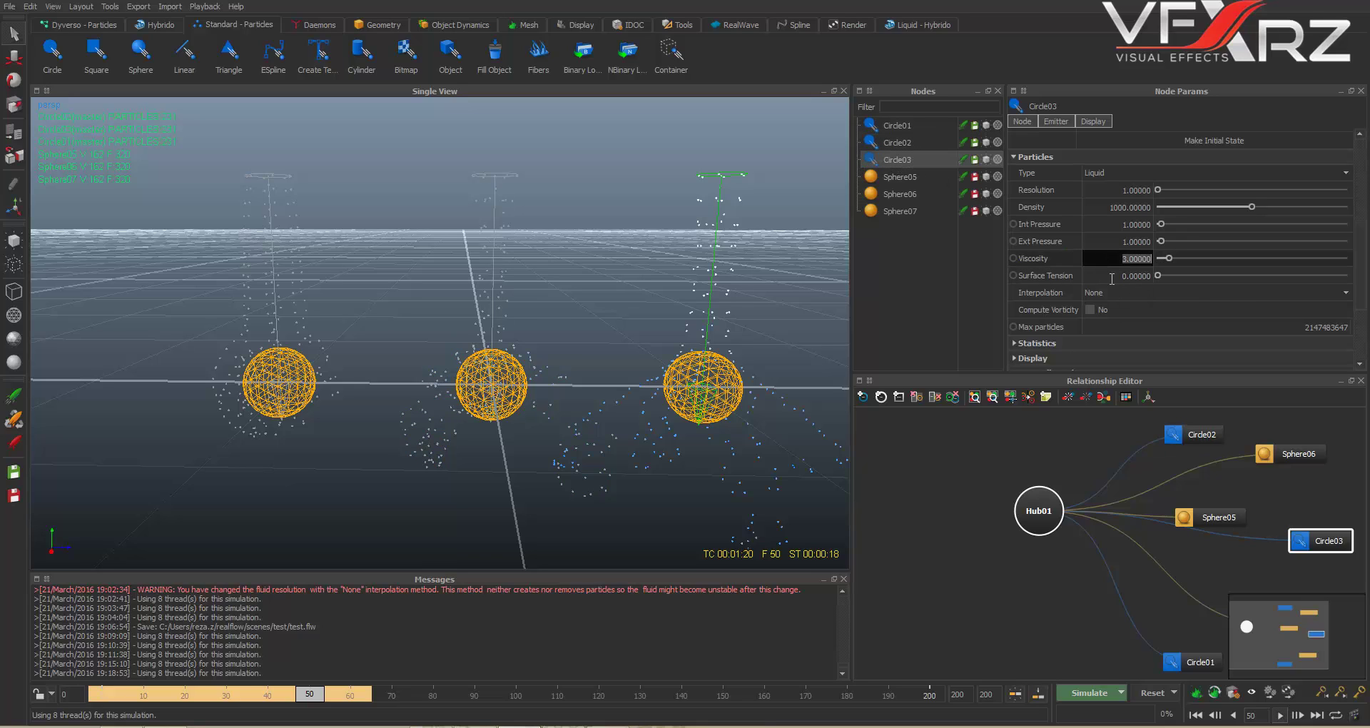
click(927, 280)
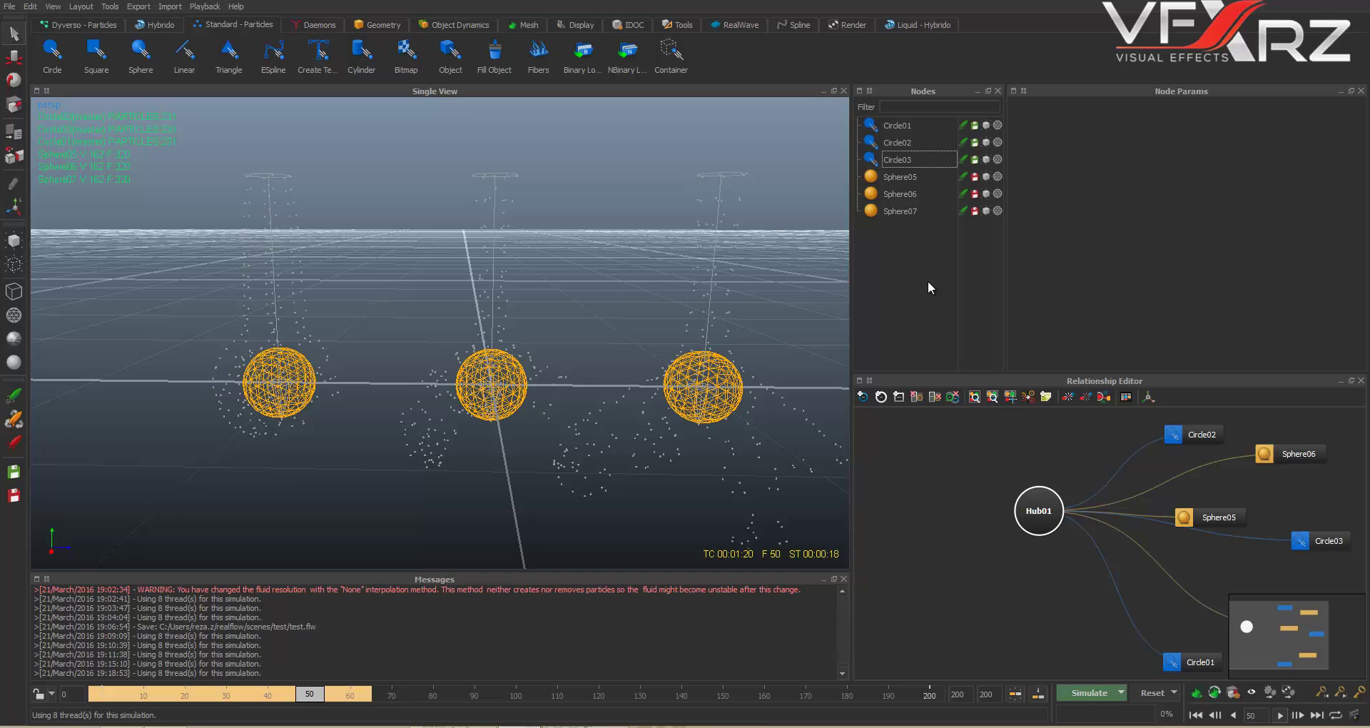
Step: Reset the simulation and set the Volume of the Circle03 emitter to 1
click(1153, 693)
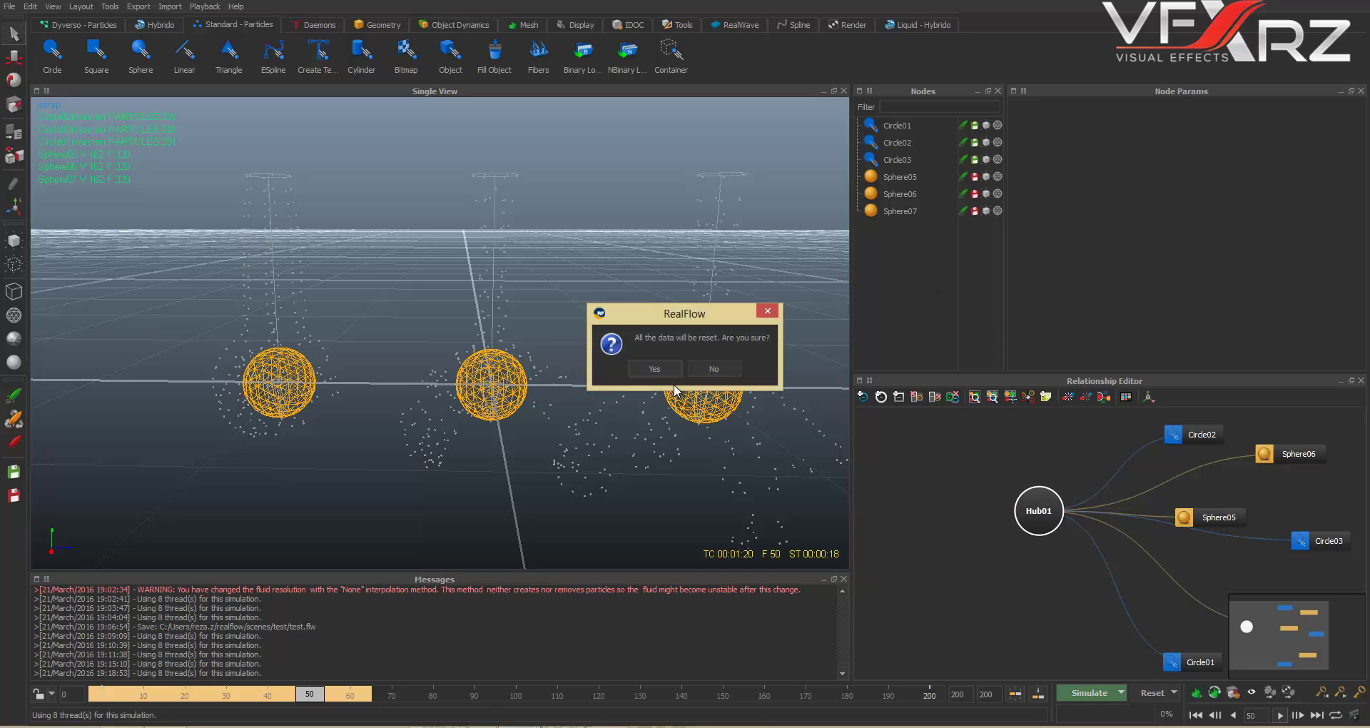
click(655, 369)
click(898, 160)
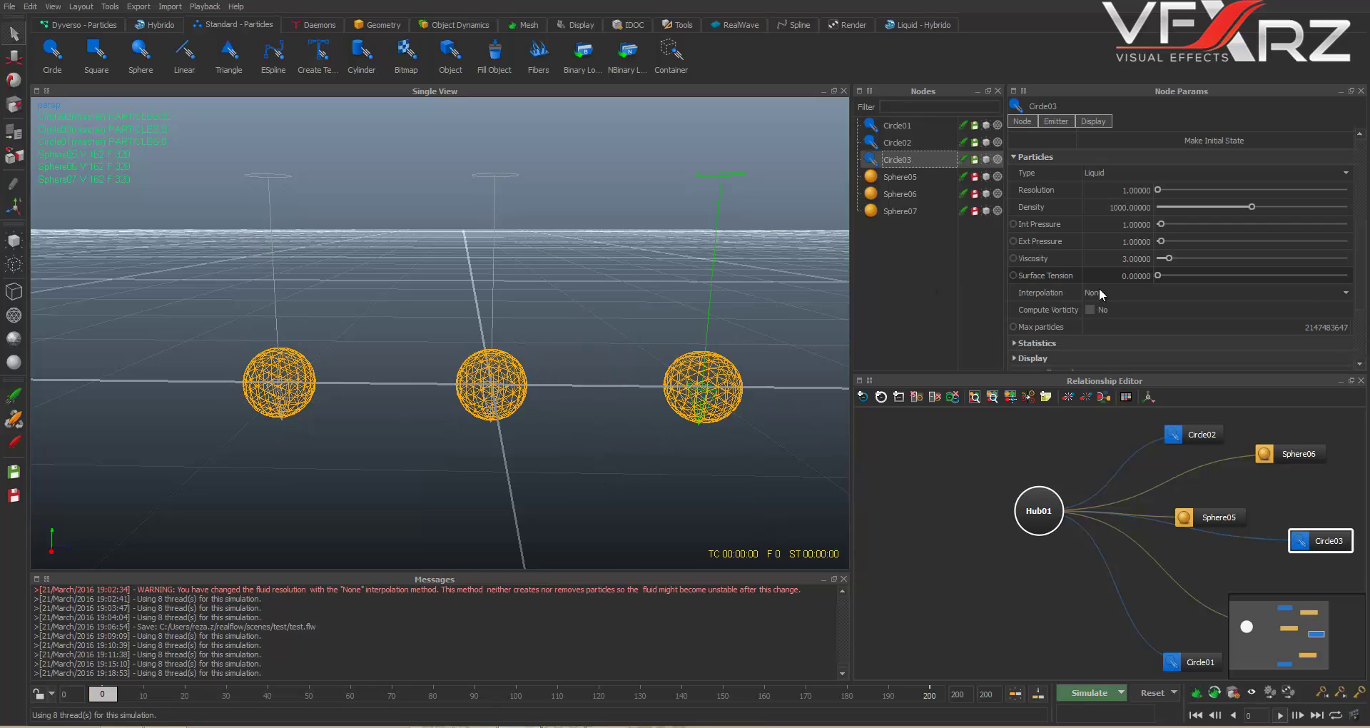
scroll(1099, 288, down, 5)
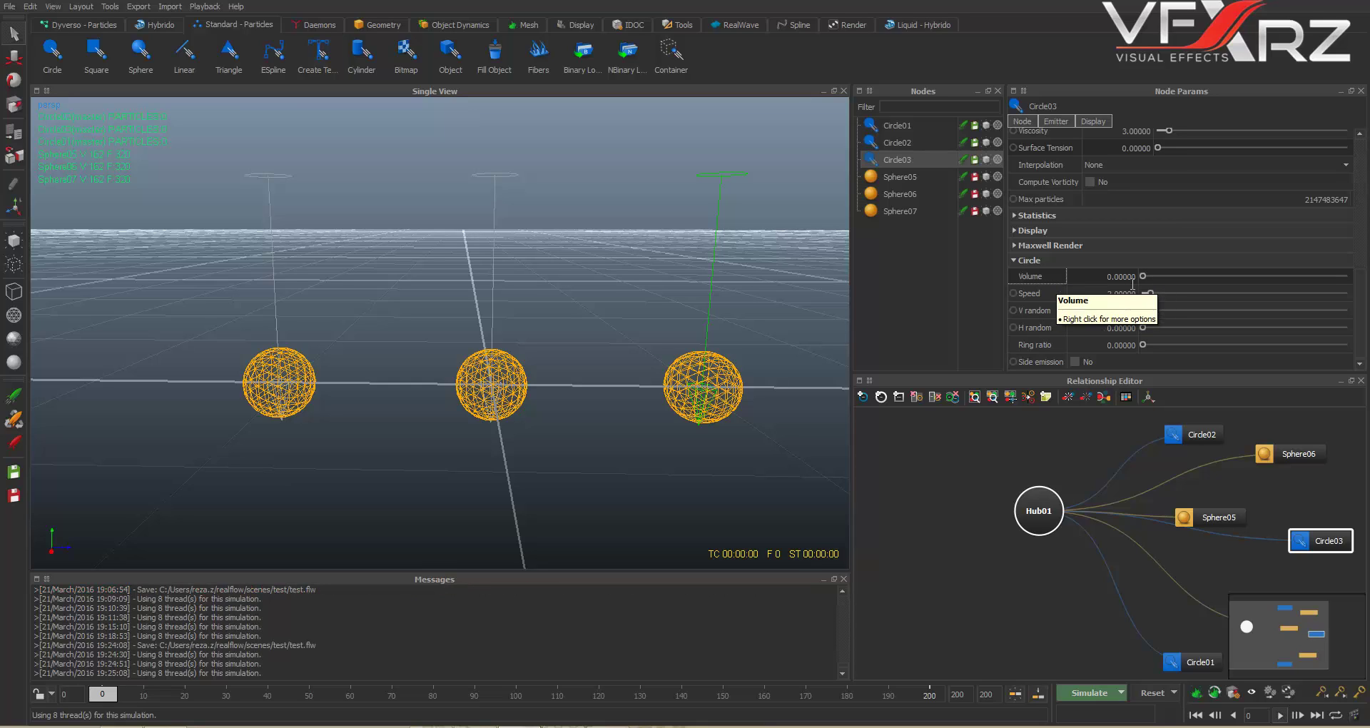
click(1044, 293)
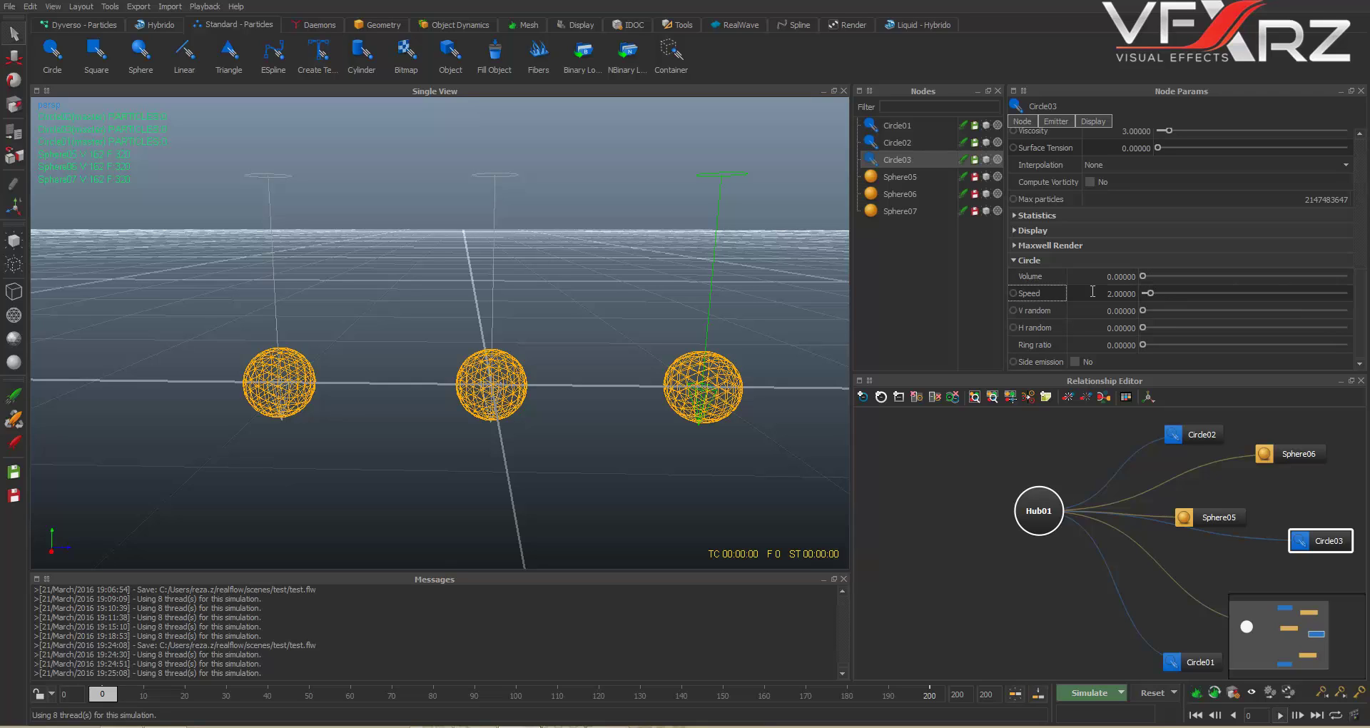
click(1037, 276)
click(1114, 278)
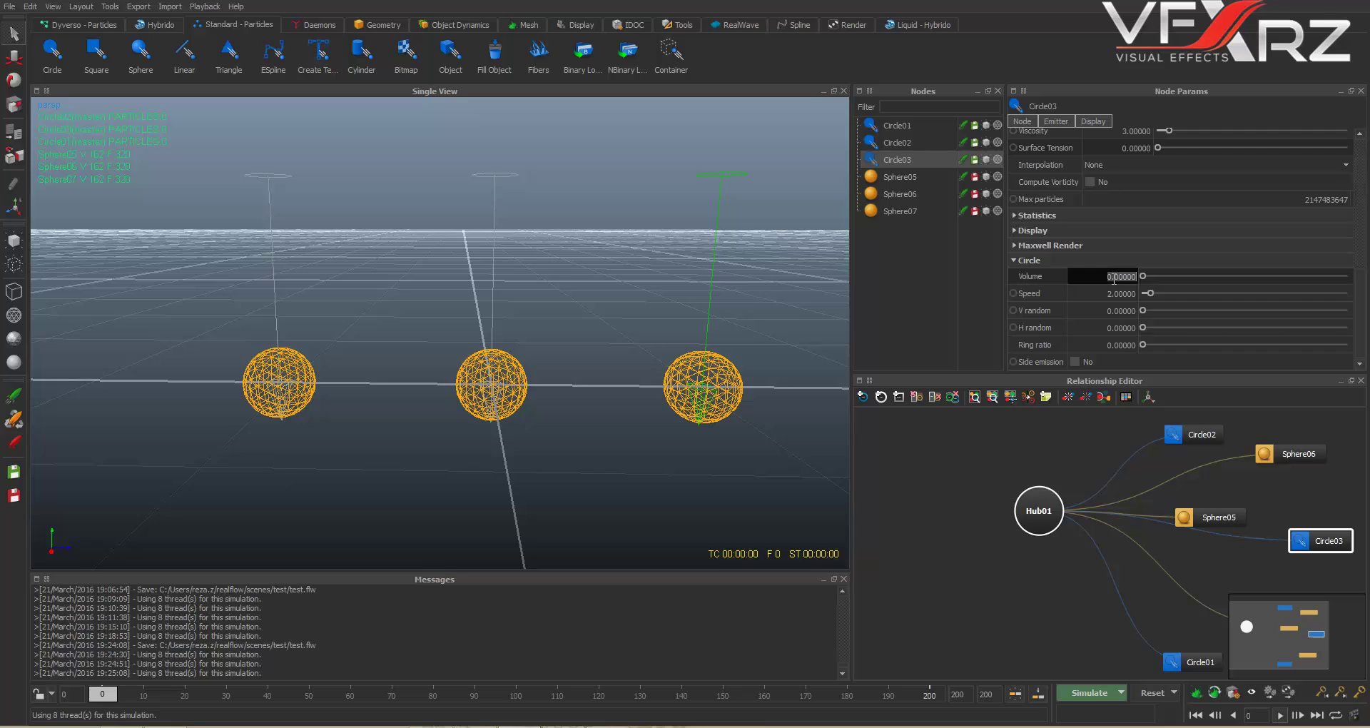
text(1)
click(950, 289)
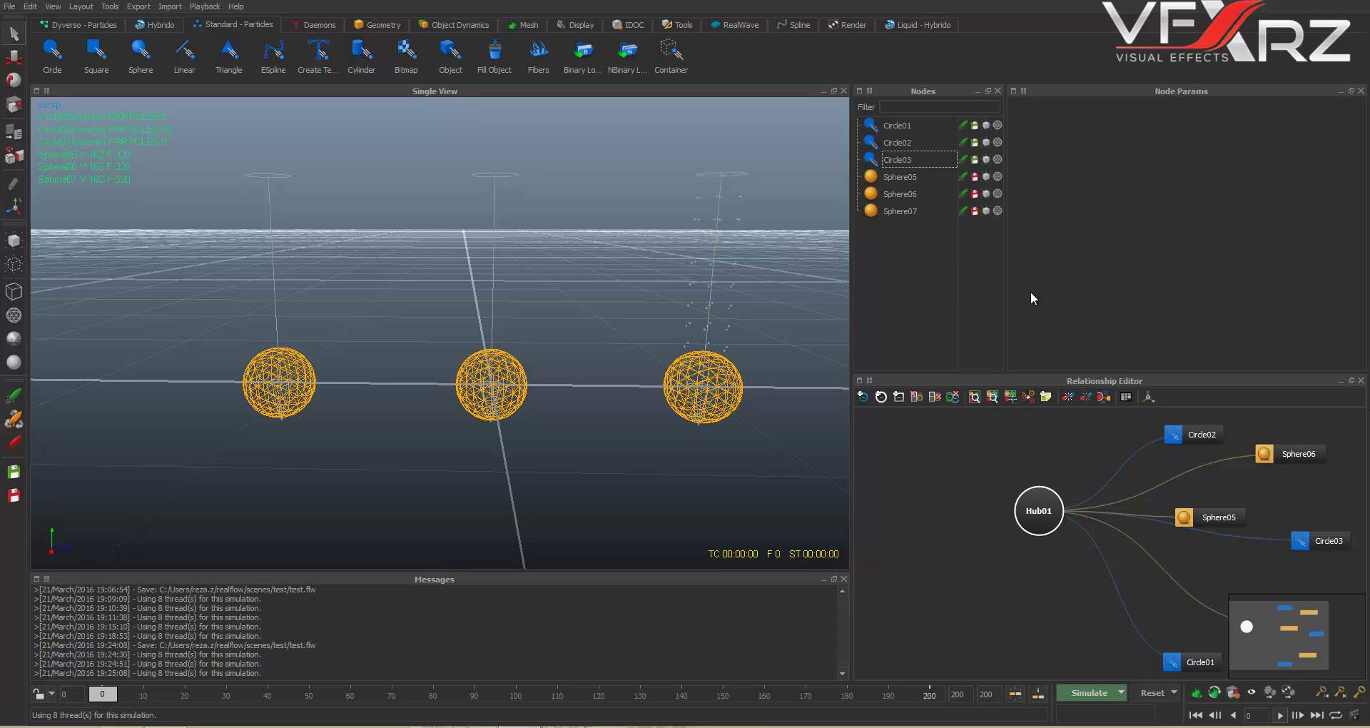
click(924, 159)
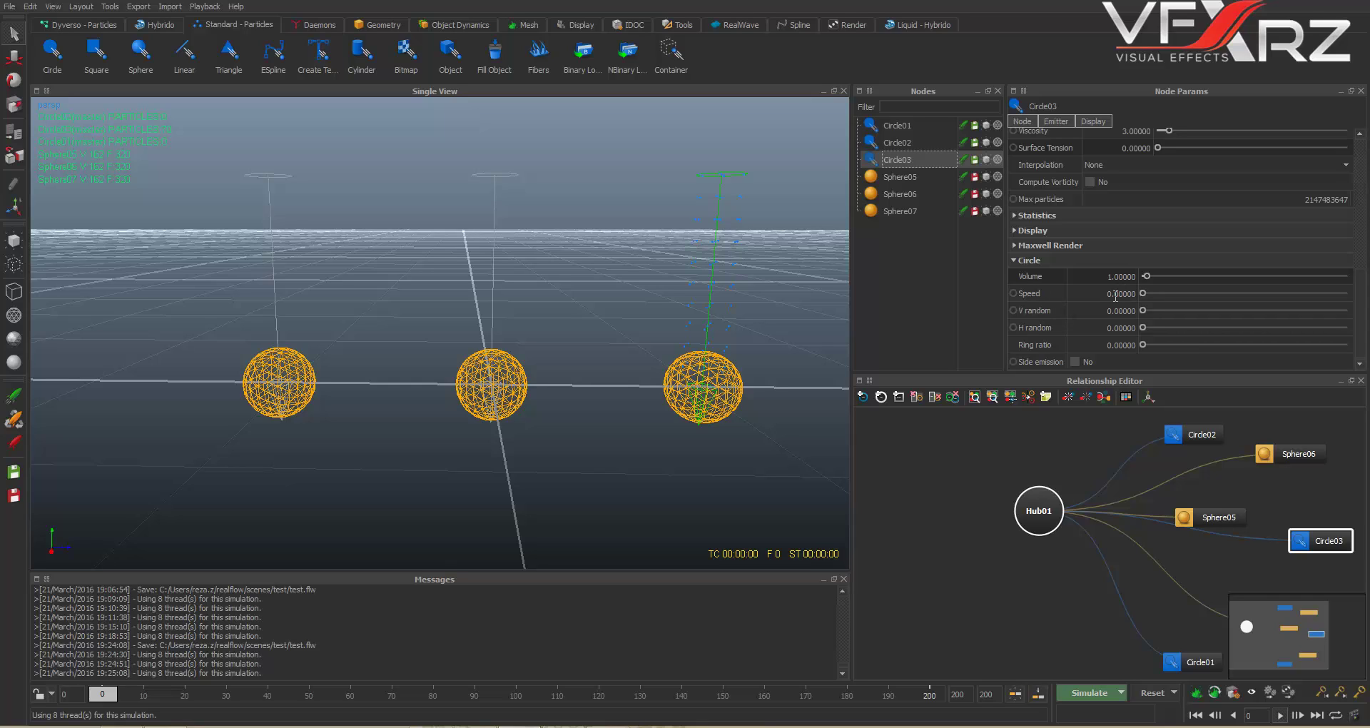
right_click(1133, 285)
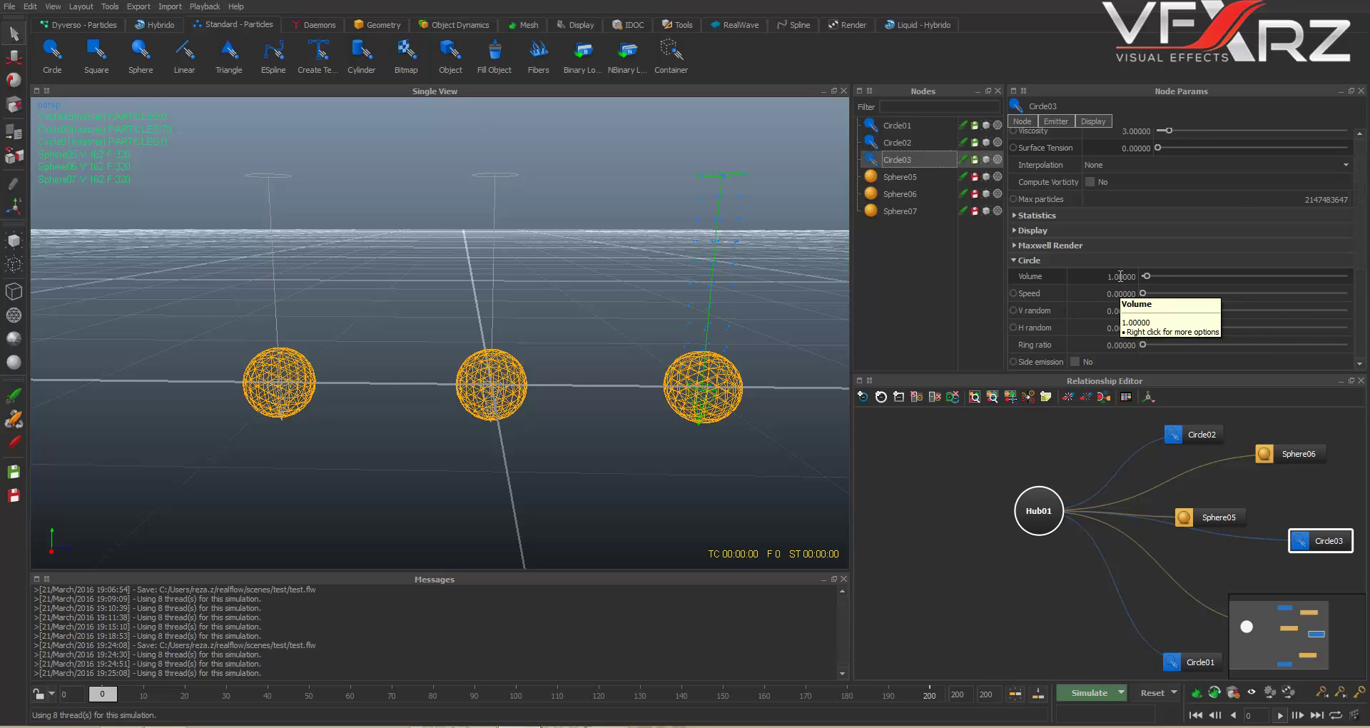
Step: Set the Volume of the Circle02 emitter to 2
click(906, 143)
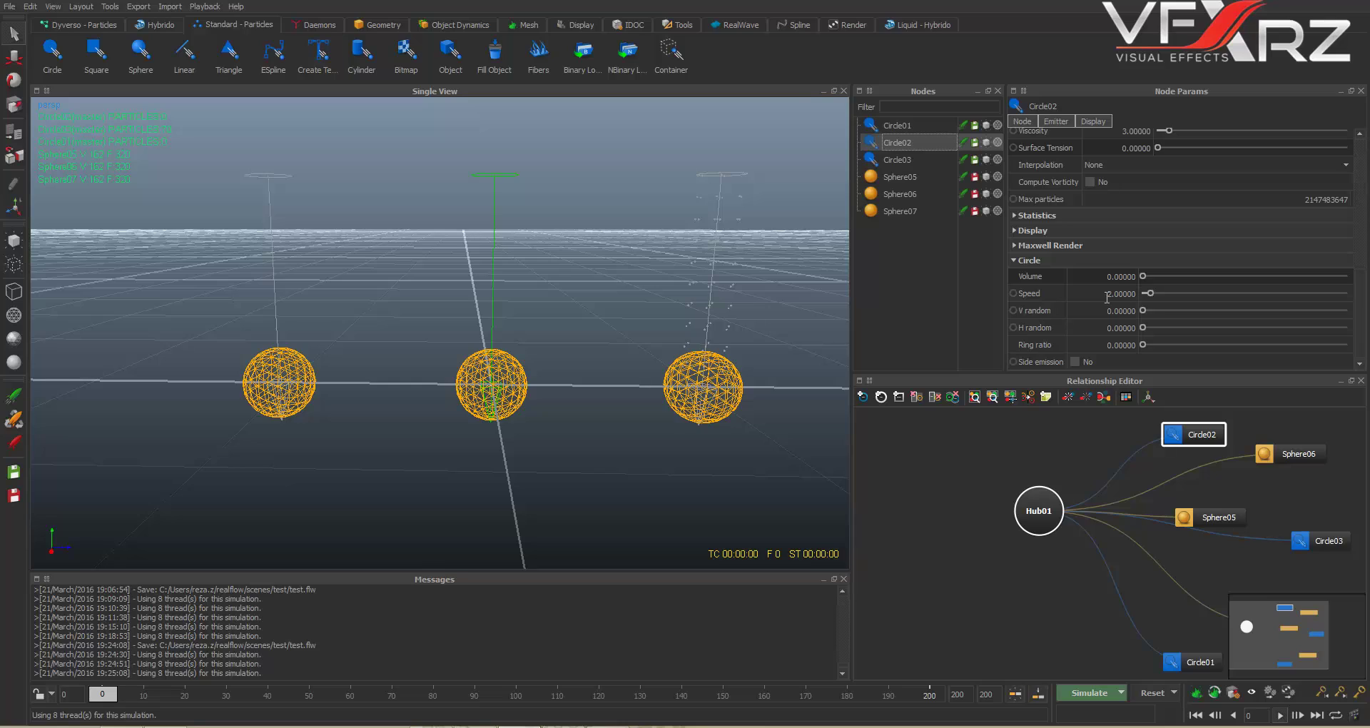
click(1102, 276)
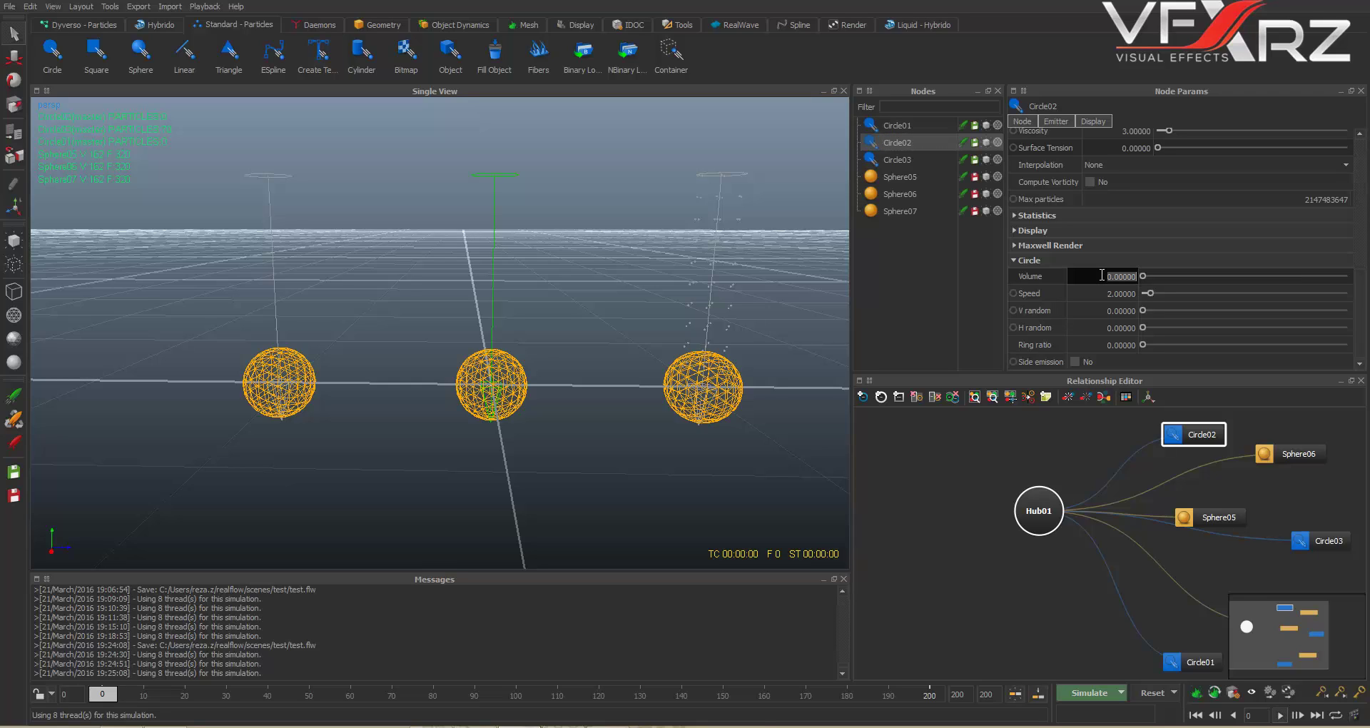
text(2)
key(Return)
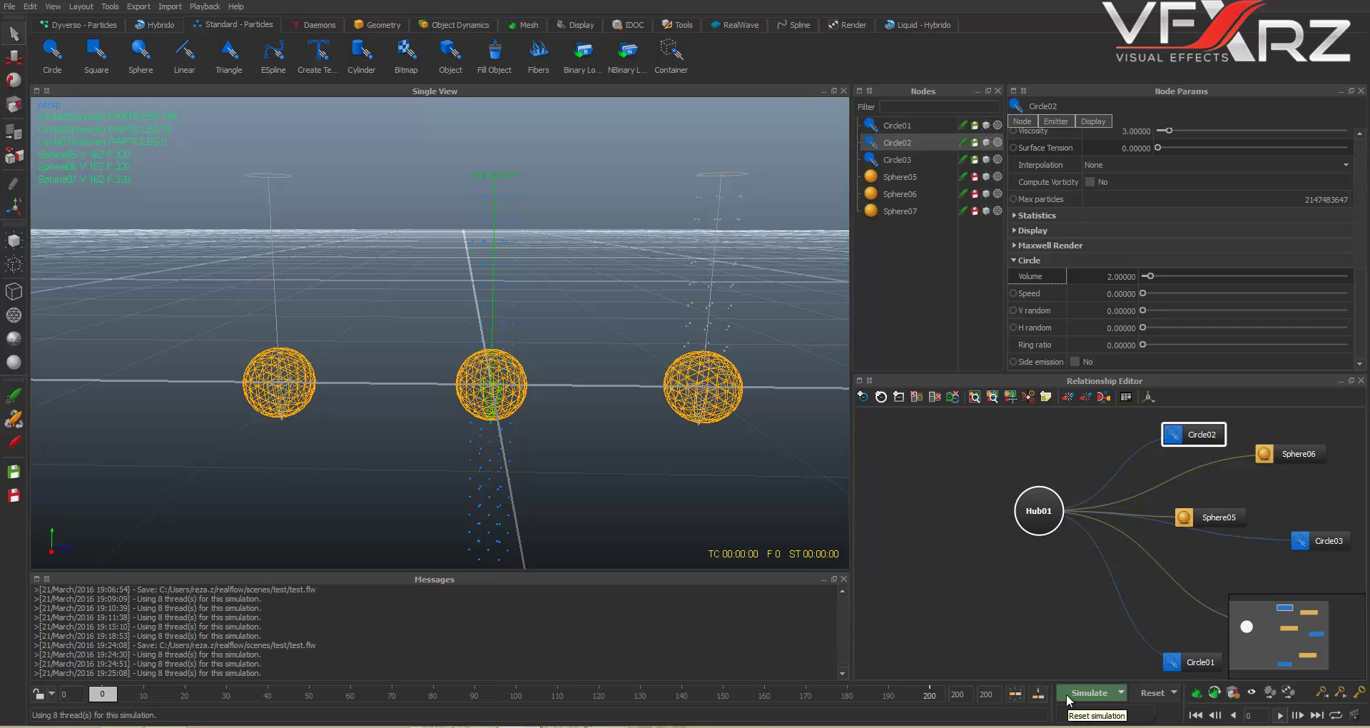
Step: Reset the simulation, rerun it with the new emitter volumes, and stop at about frame 126
click(1147, 693)
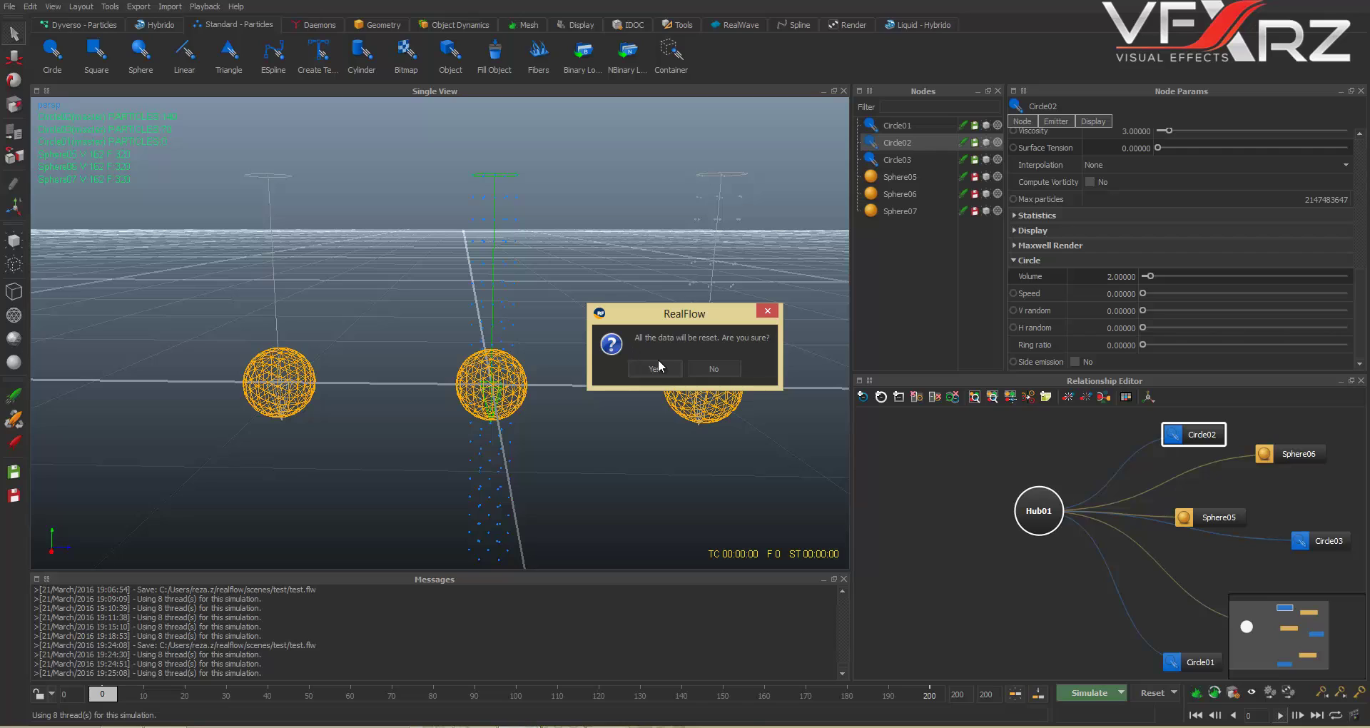
click(658, 369)
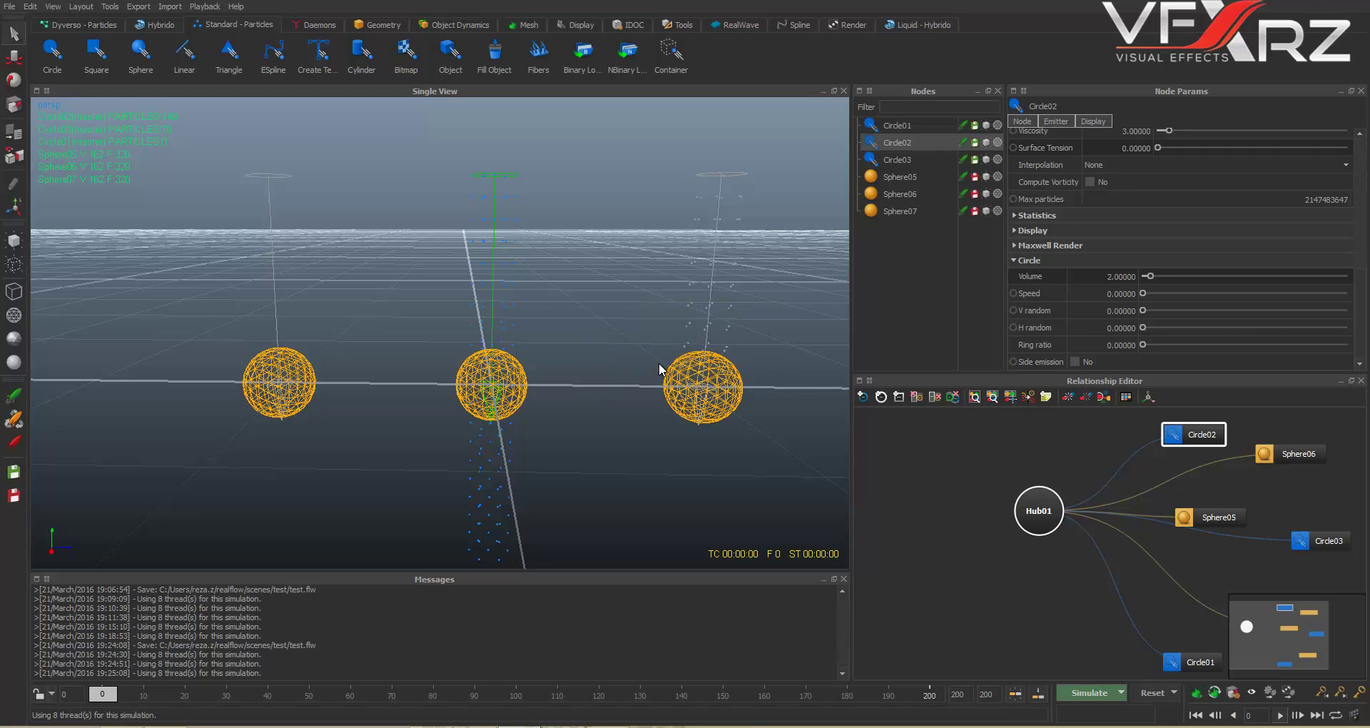
click(1090, 692)
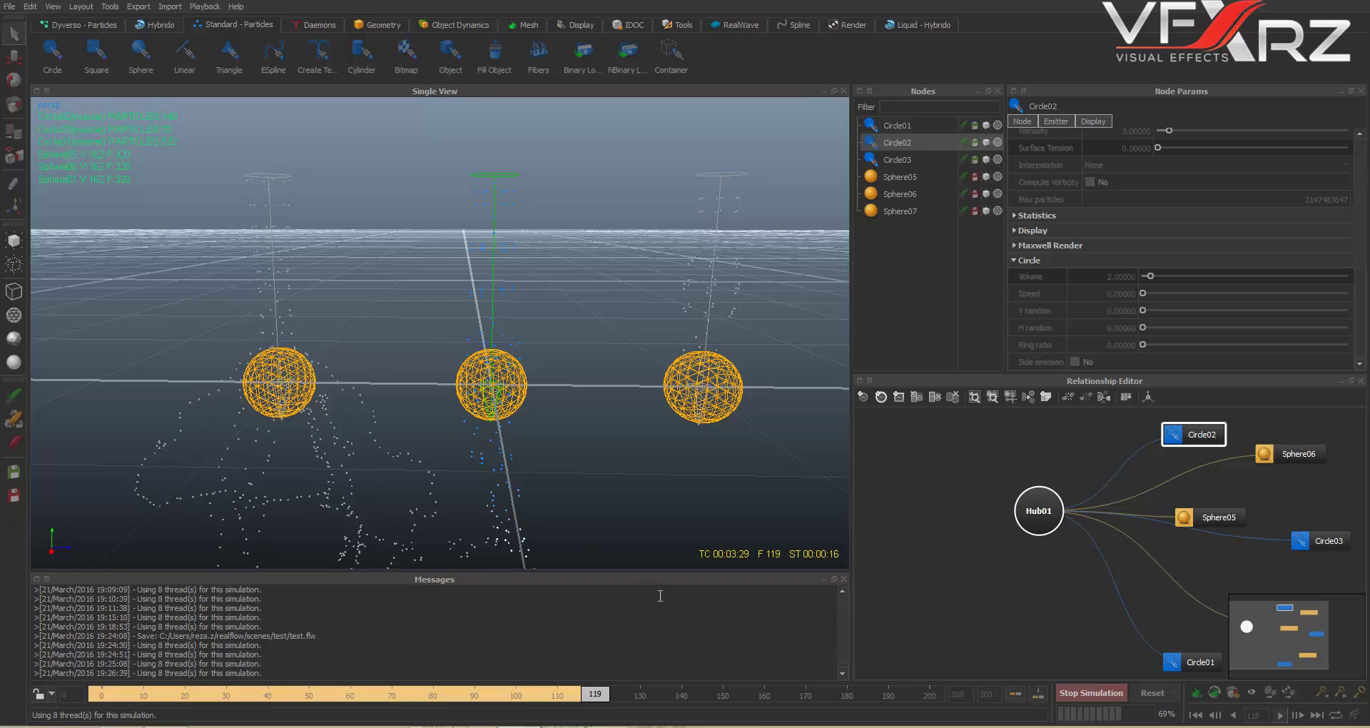
click(1067, 690)
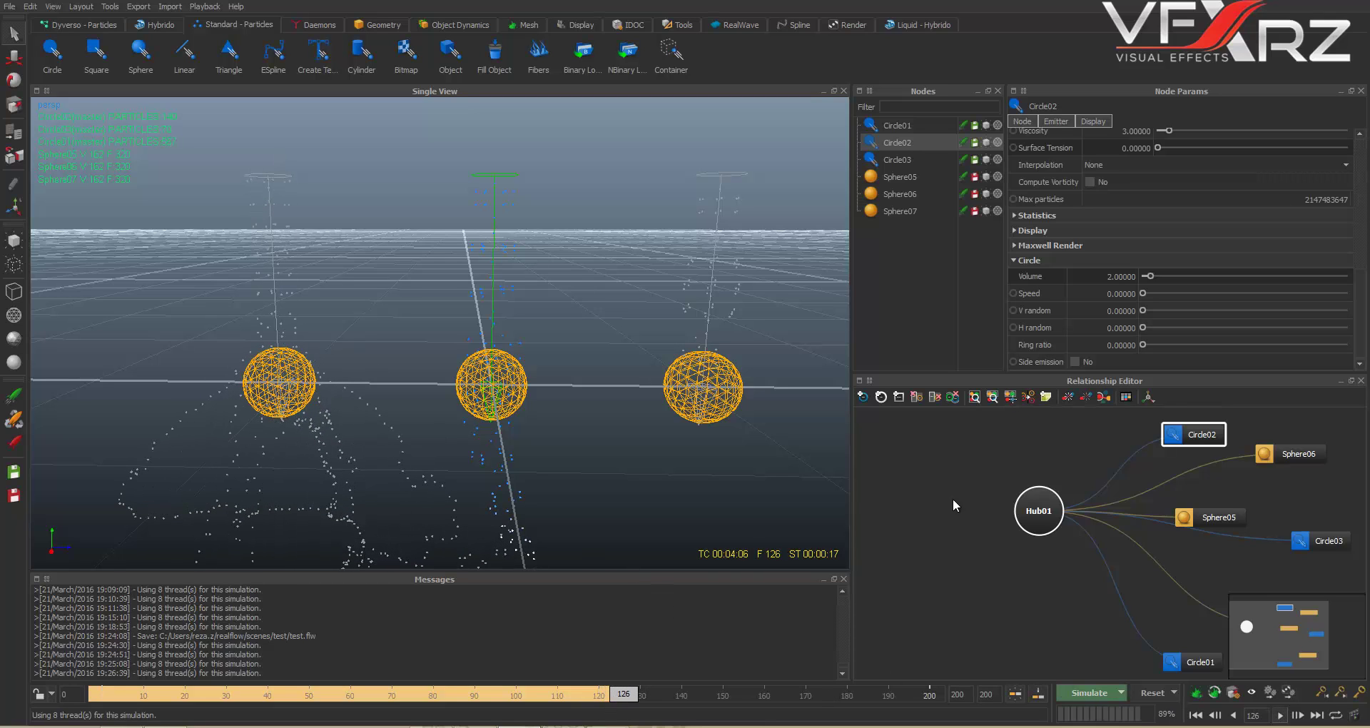
Step: Restore the Volume of Circle03 and Circle02 to 0
click(898, 161)
click(1110, 276)
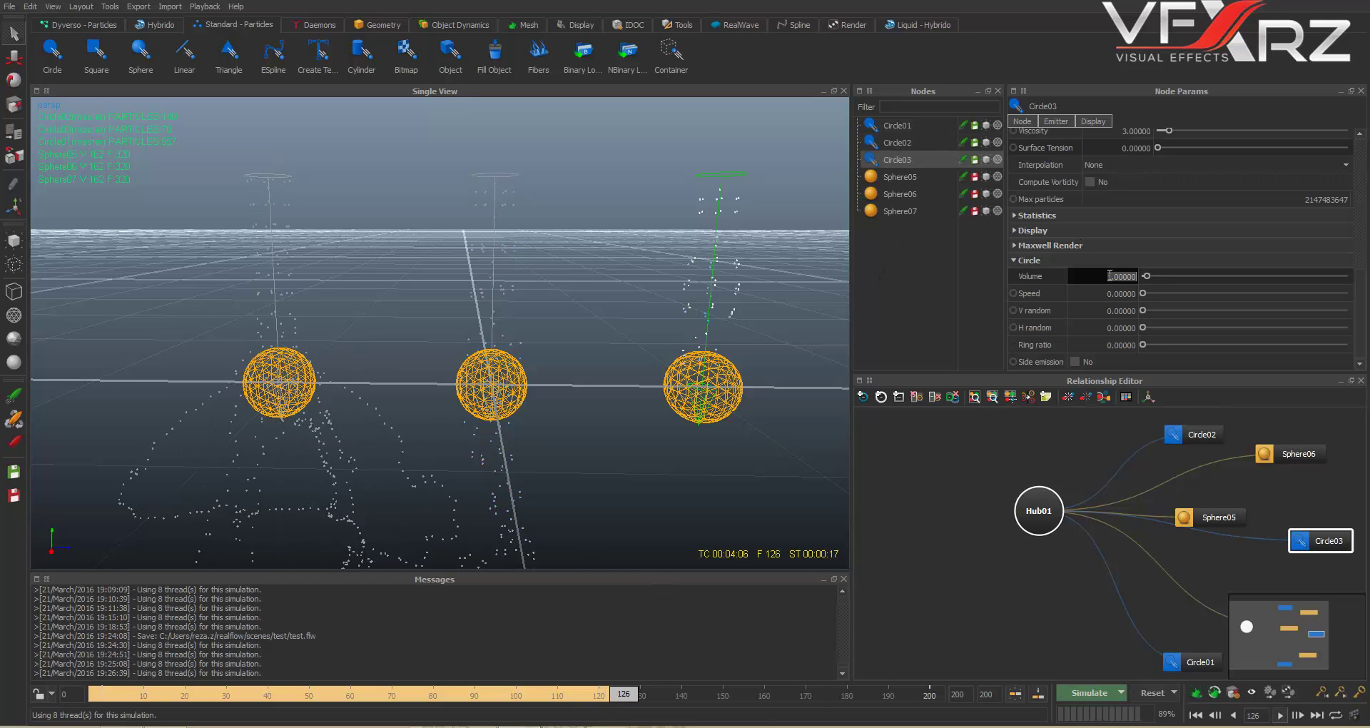
text(0)
key(Return)
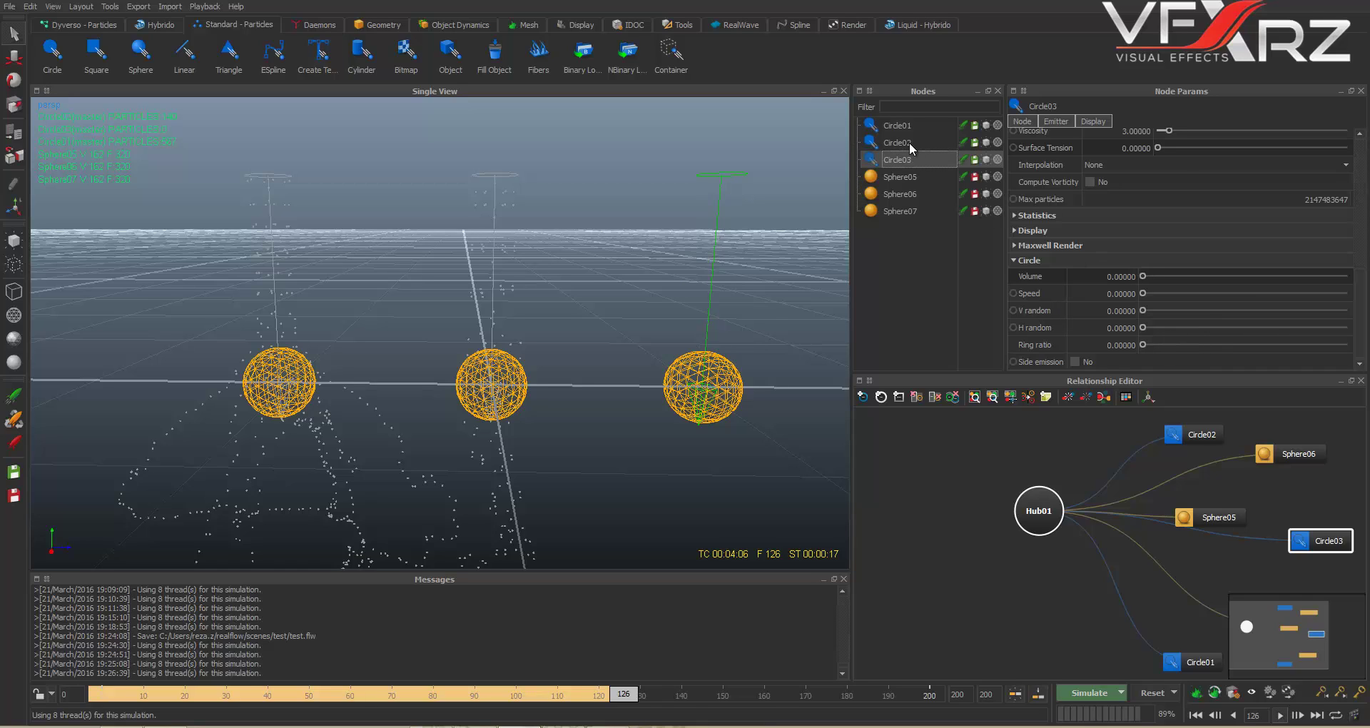
click(909, 143)
click(1100, 277)
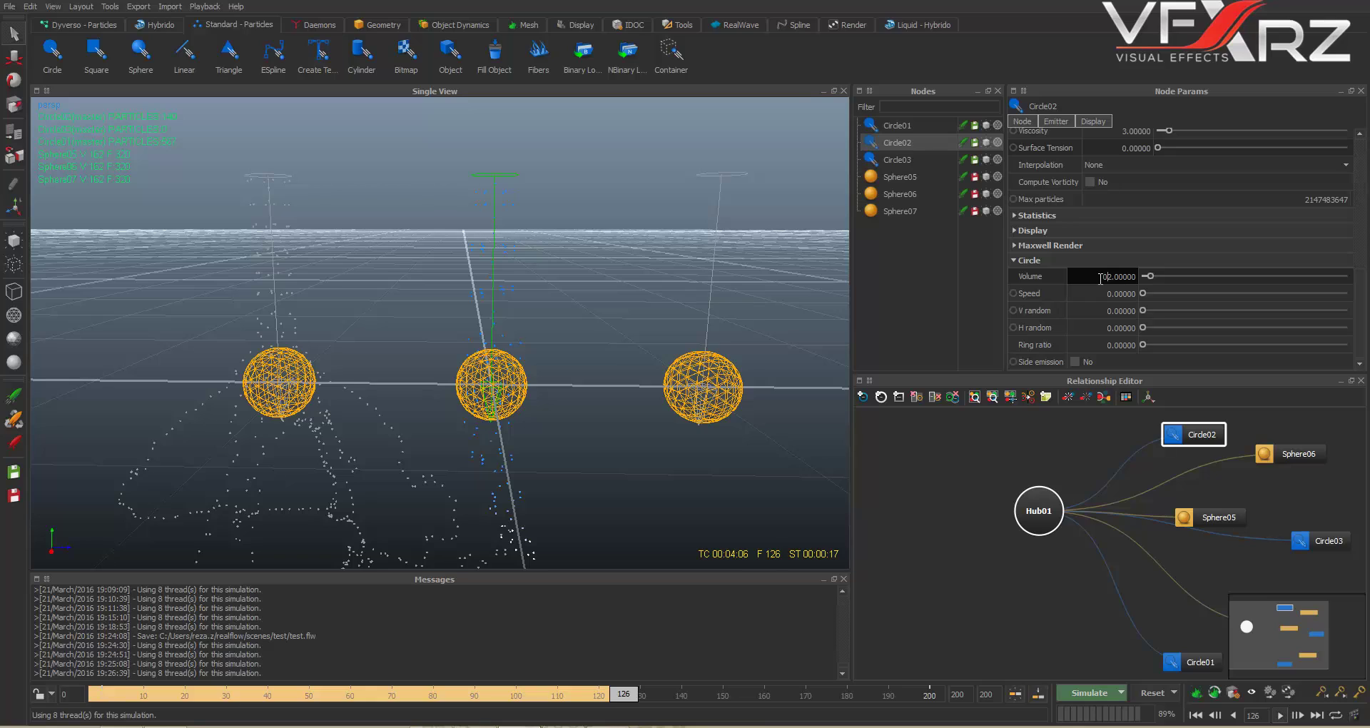
text(0)
drag(1178, 279, 1176, 275)
text(0)
Step: Set the Speed of Circle02 to 20 and of Circle03 to 50, and check the values on all three emitters
click(1029, 298)
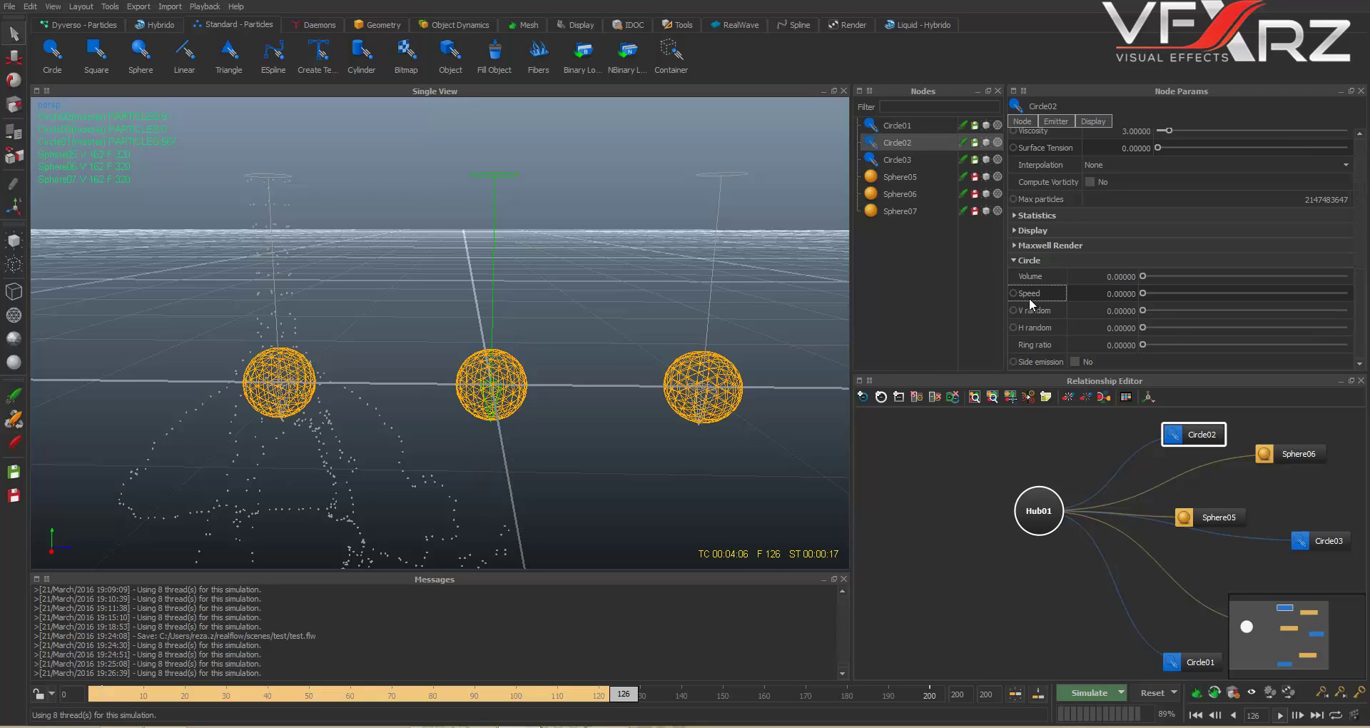
double_click(1104, 296)
click(916, 162)
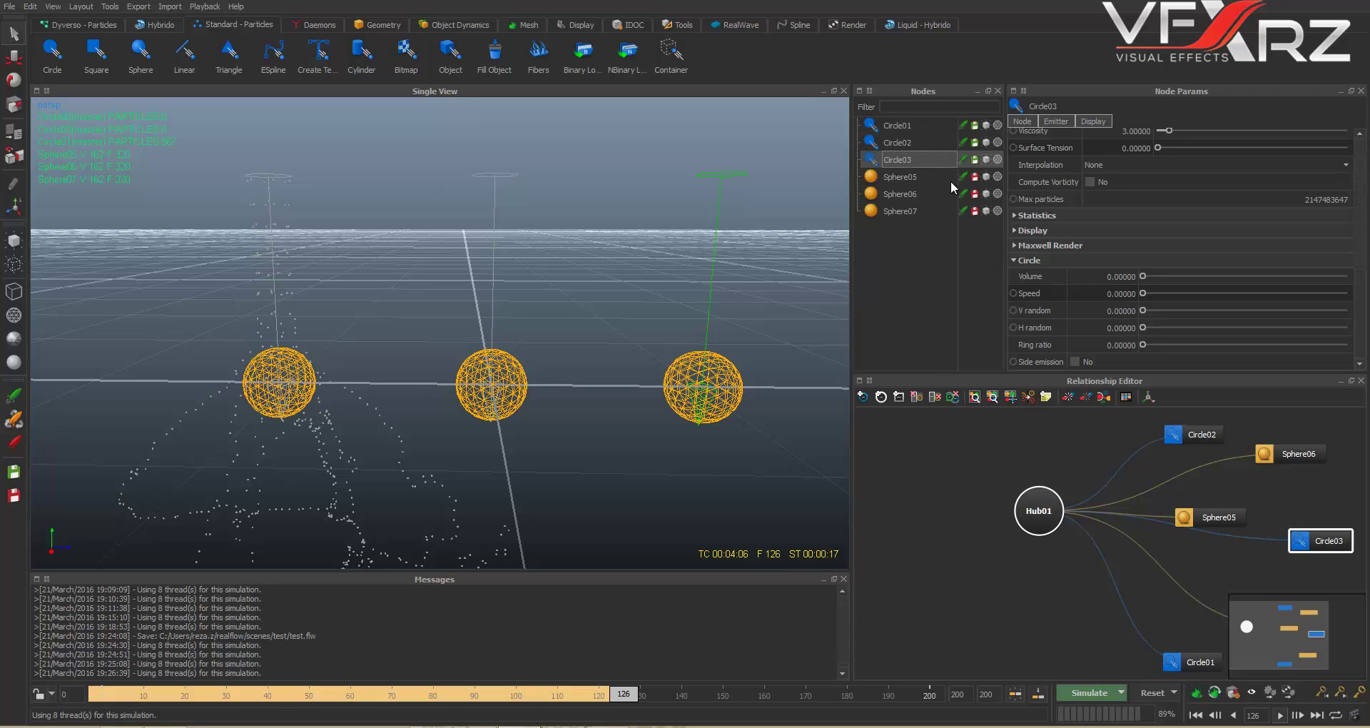
double_click(1095, 295)
text(50)
click(901, 126)
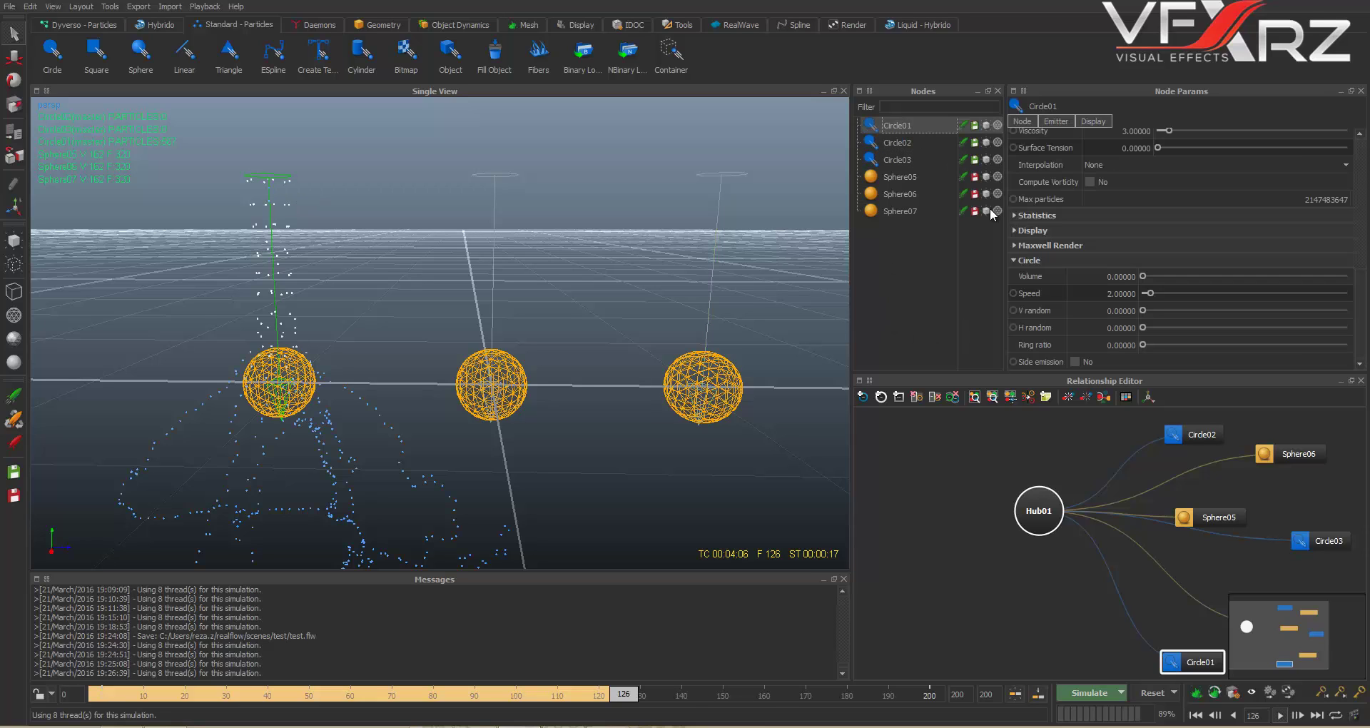
click(916, 142)
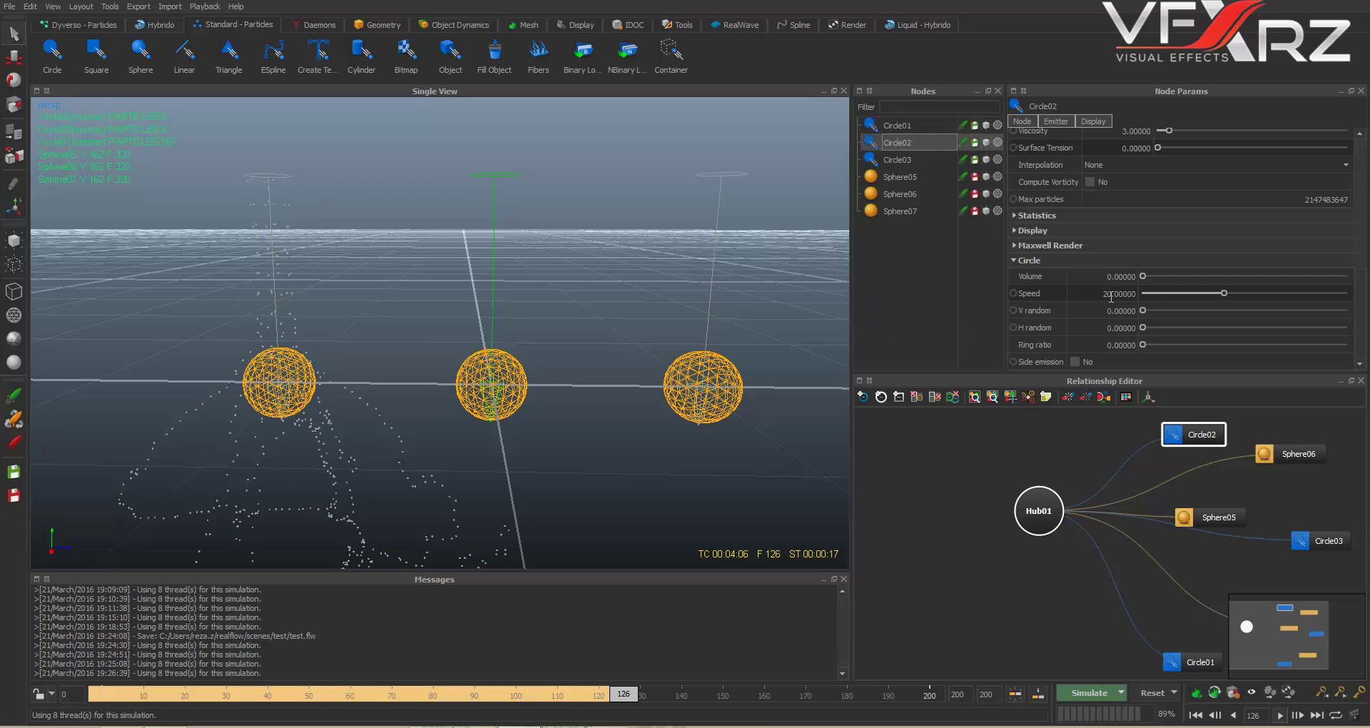
click(892, 160)
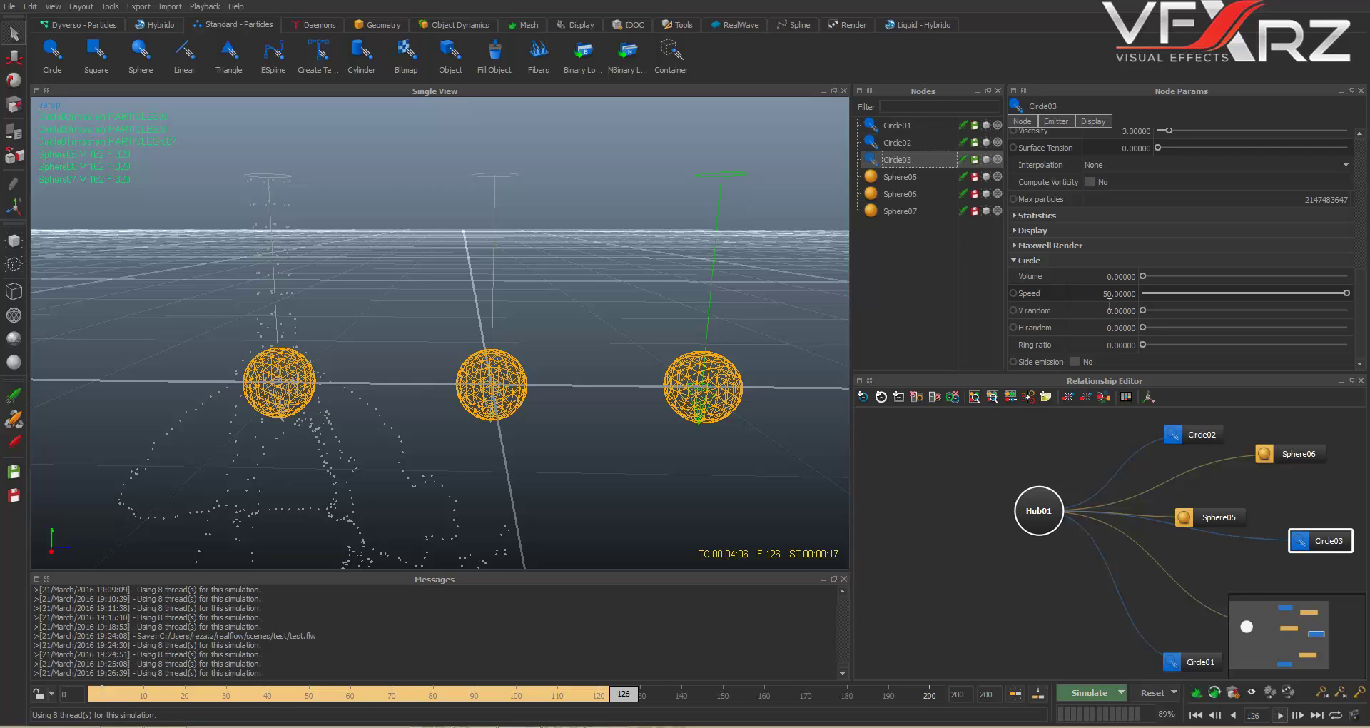
Step: Reset and rerun the simulation with the new speeds, viewing the emitters from an angle, and stop at about frame 15
click(1151, 692)
click(651, 368)
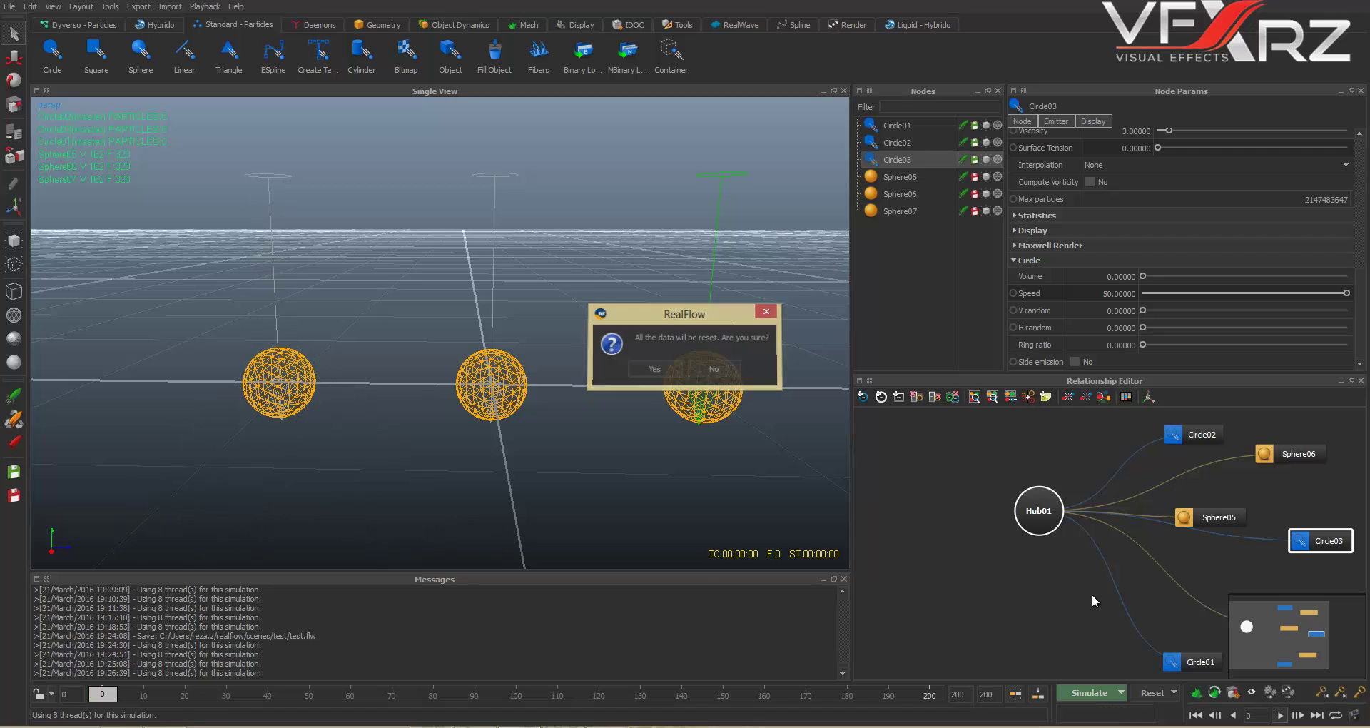
click(1091, 692)
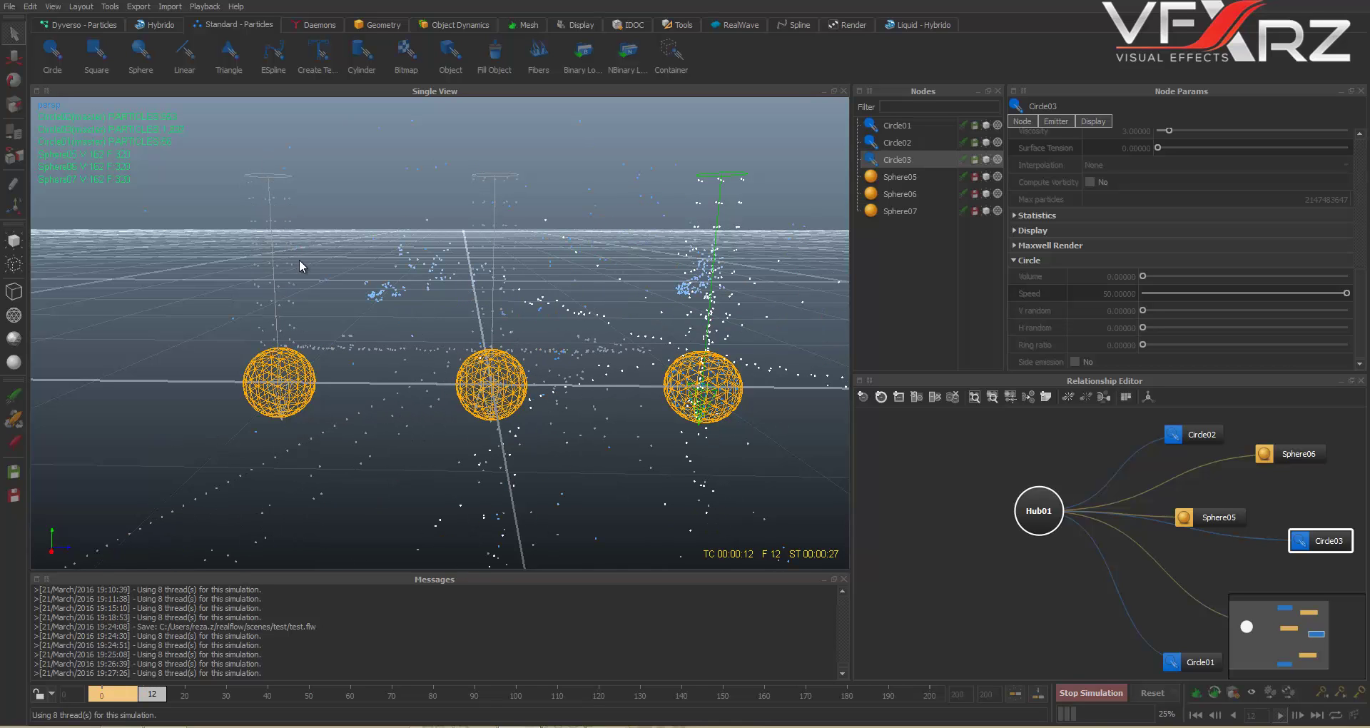
alt+drag(465, 307, 460, 361)
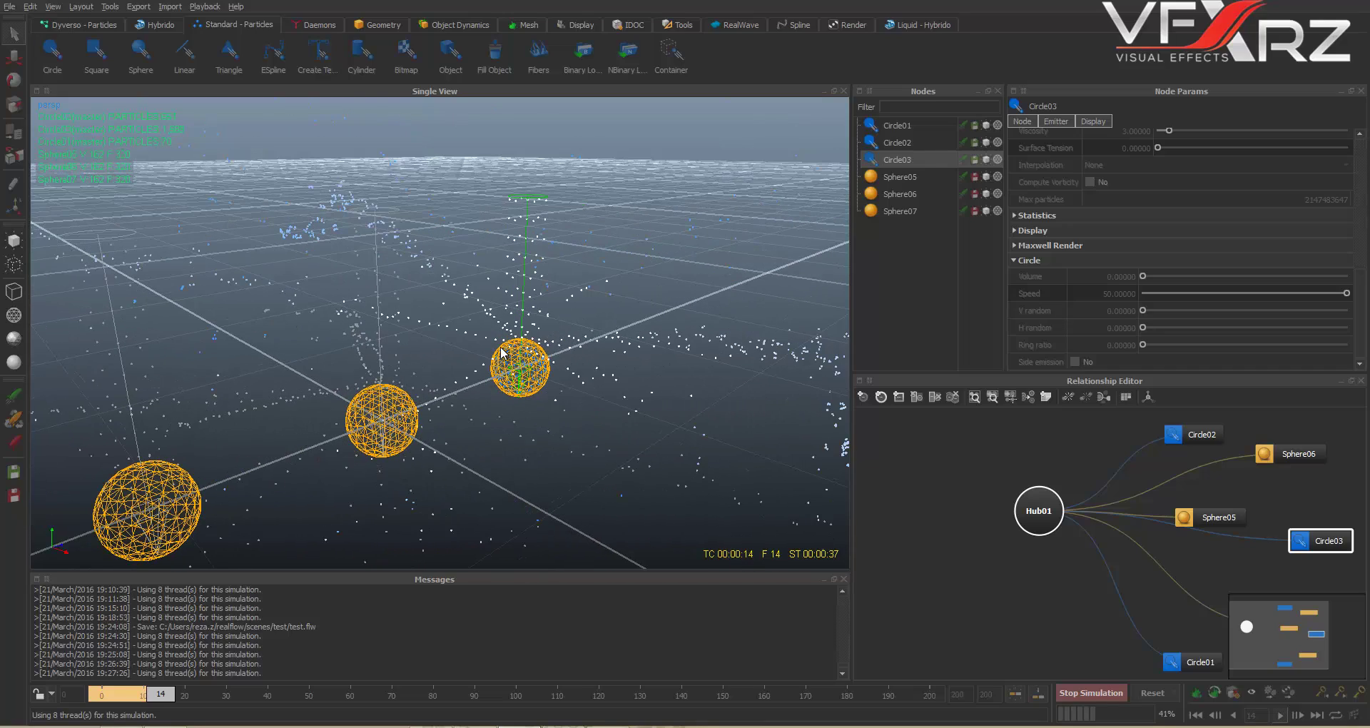
alt+middle_drag(460, 364, 550, 299)
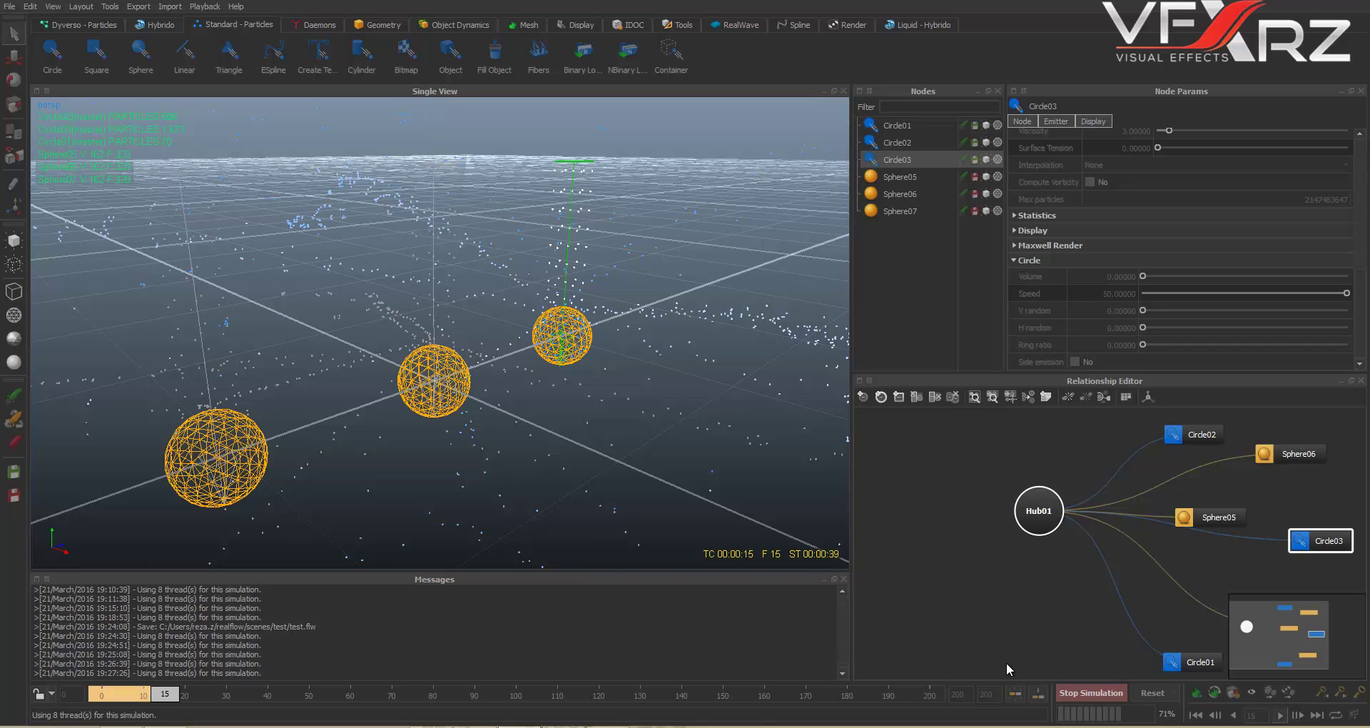
click(1088, 694)
Step: Play back the cached frames from the start and review how the three streams hit the spheres at frame 4
drag(169, 695, 66, 694)
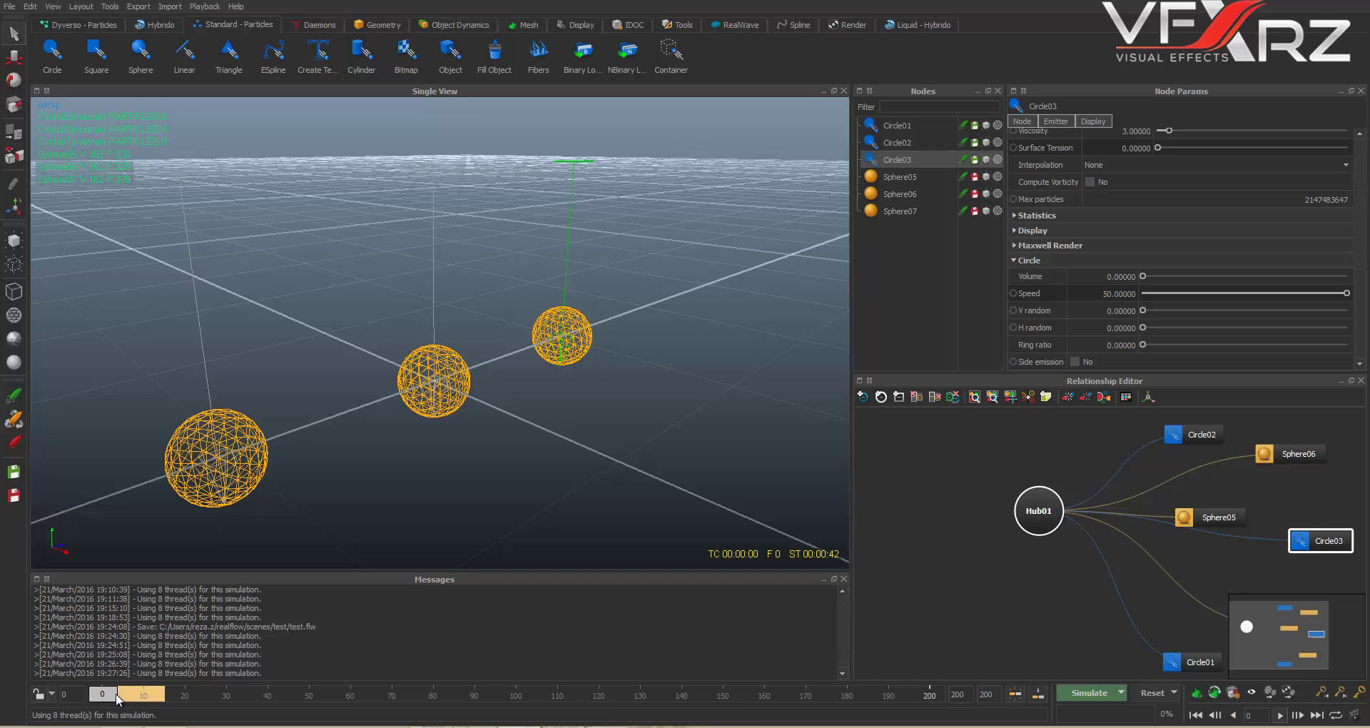
key(space)
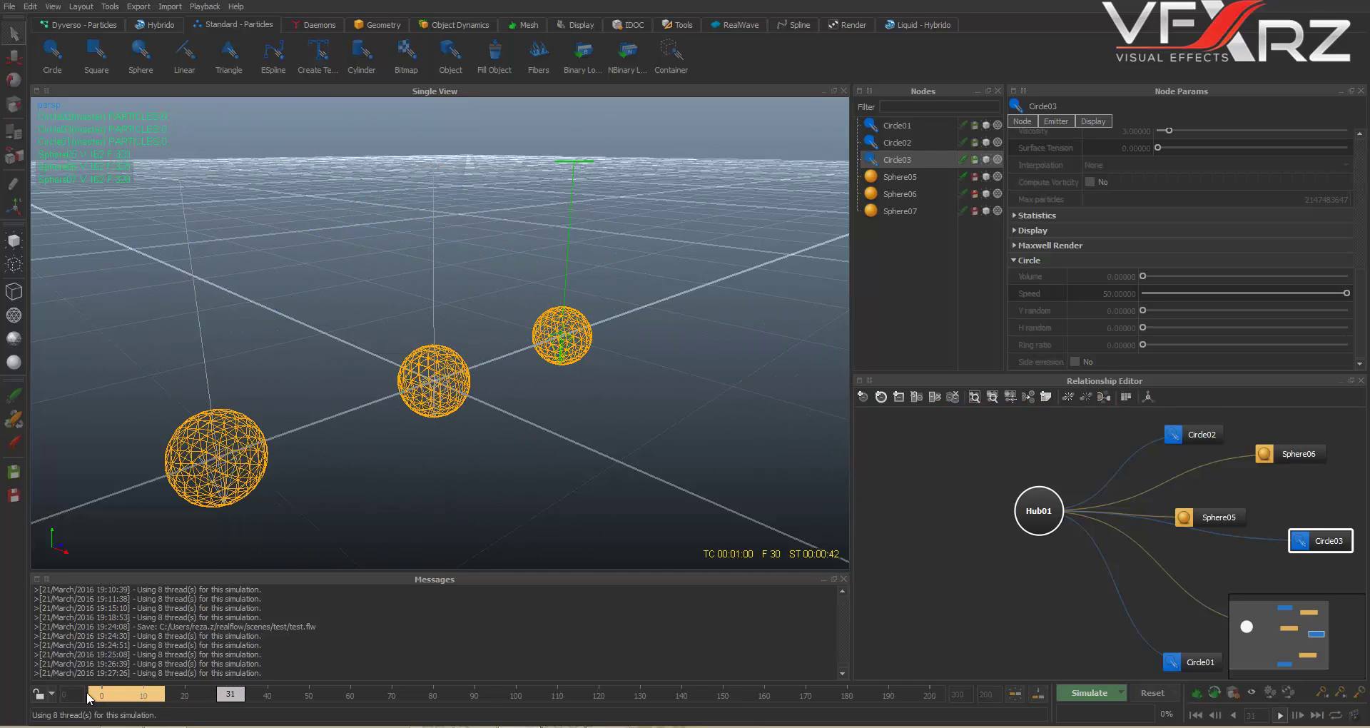
key(space)
drag(265, 701, 87, 700)
key(space)
key(space)
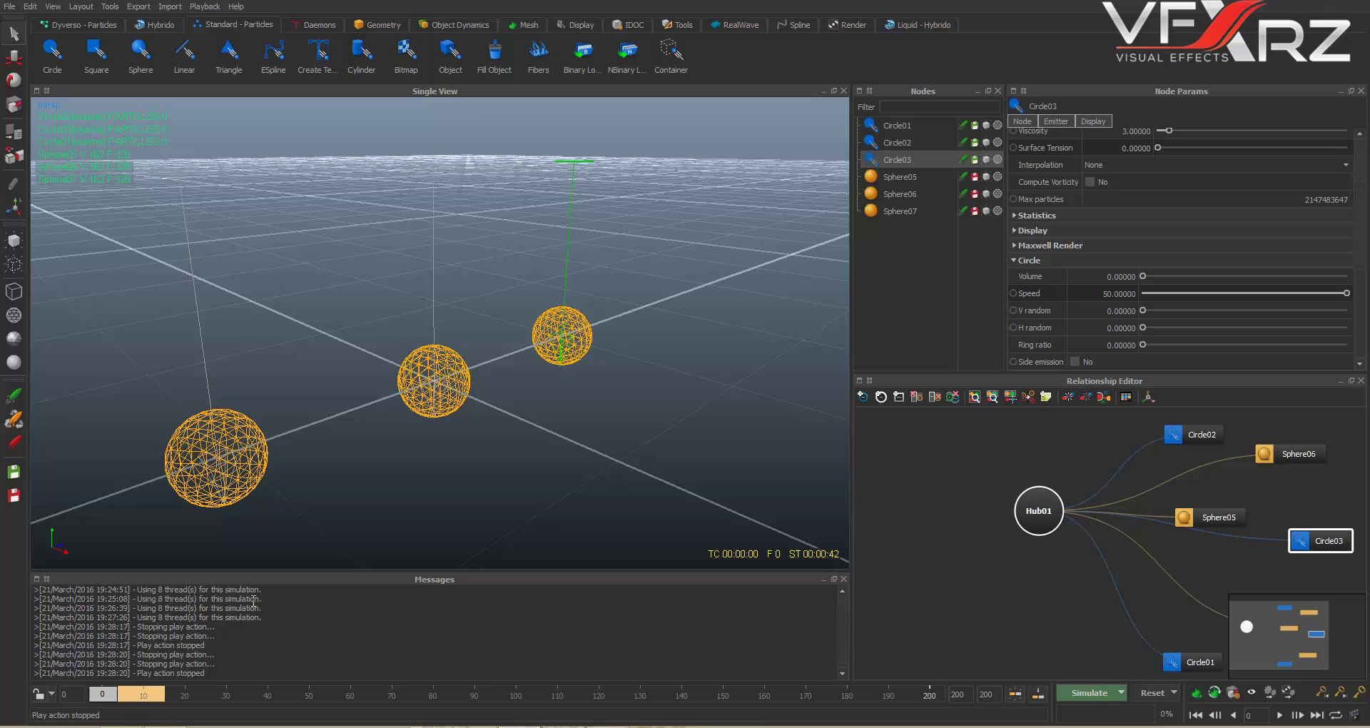
click(121, 701)
alt+drag(627, 345, 607, 327)
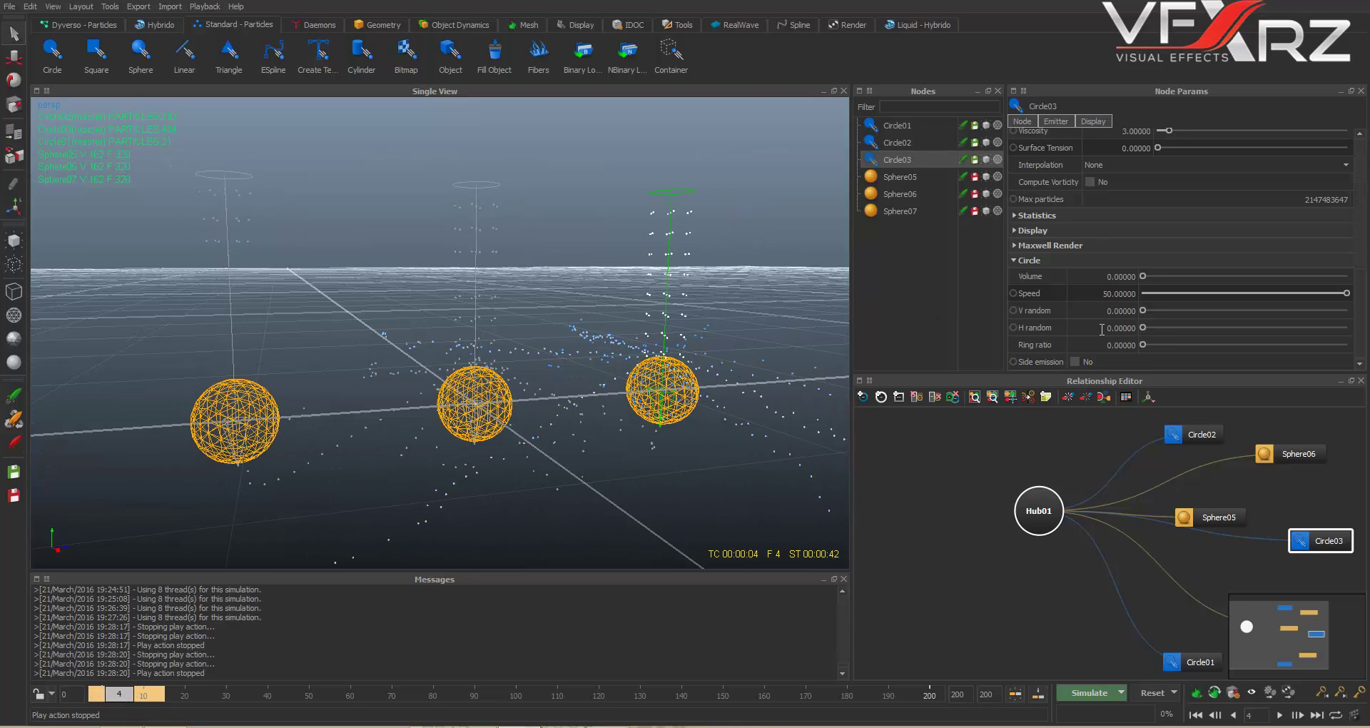
Step: Restore the Speed of Circle03 and Circle02 to 2
double_click(1096, 298)
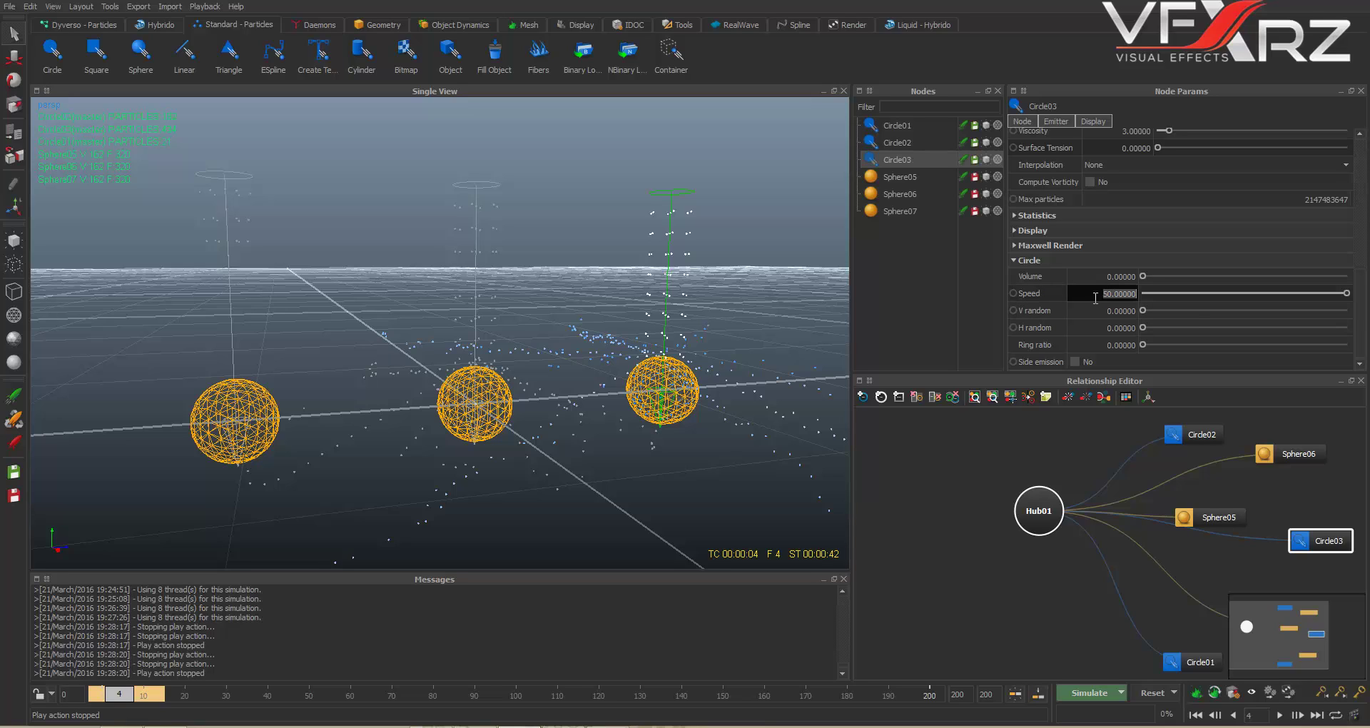
click(898, 143)
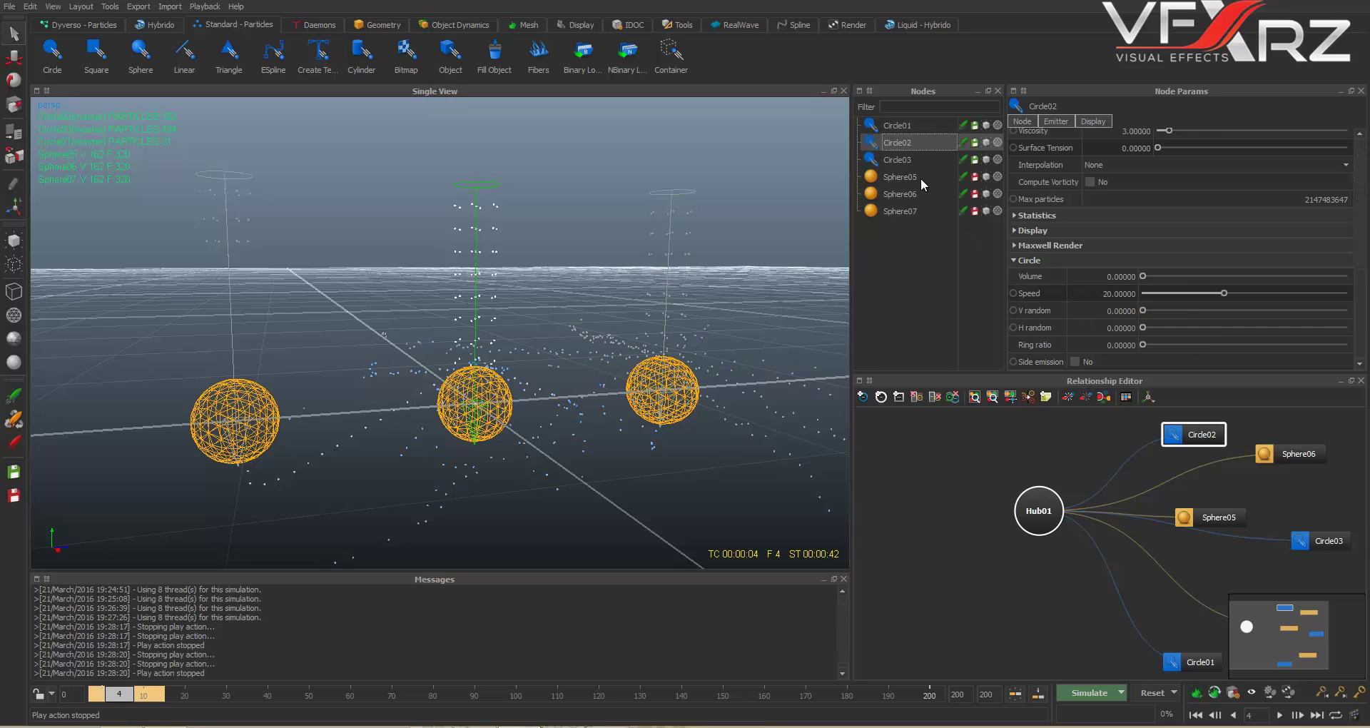
double_click(1092, 293)
text(2)
click(898, 158)
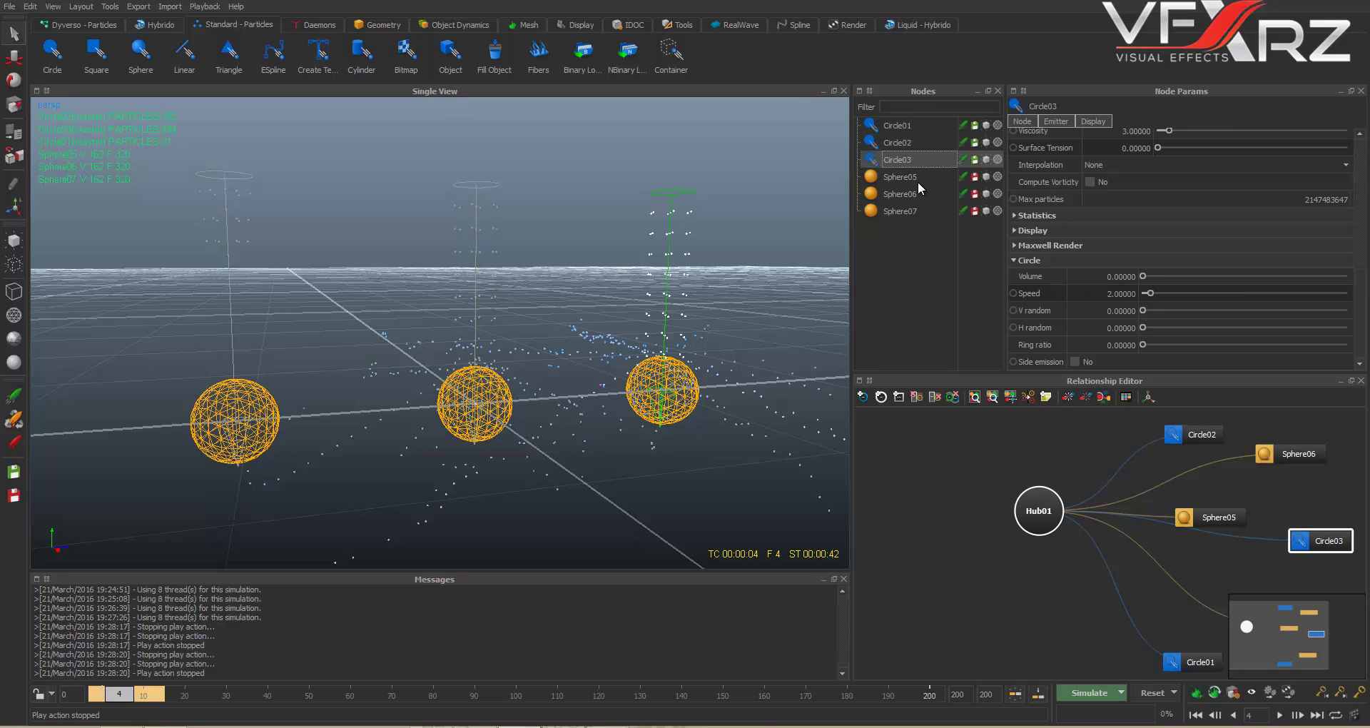
Step: Reset the simulation to frame 0 and point out the V random and H random settings of Circle03
click(1153, 692)
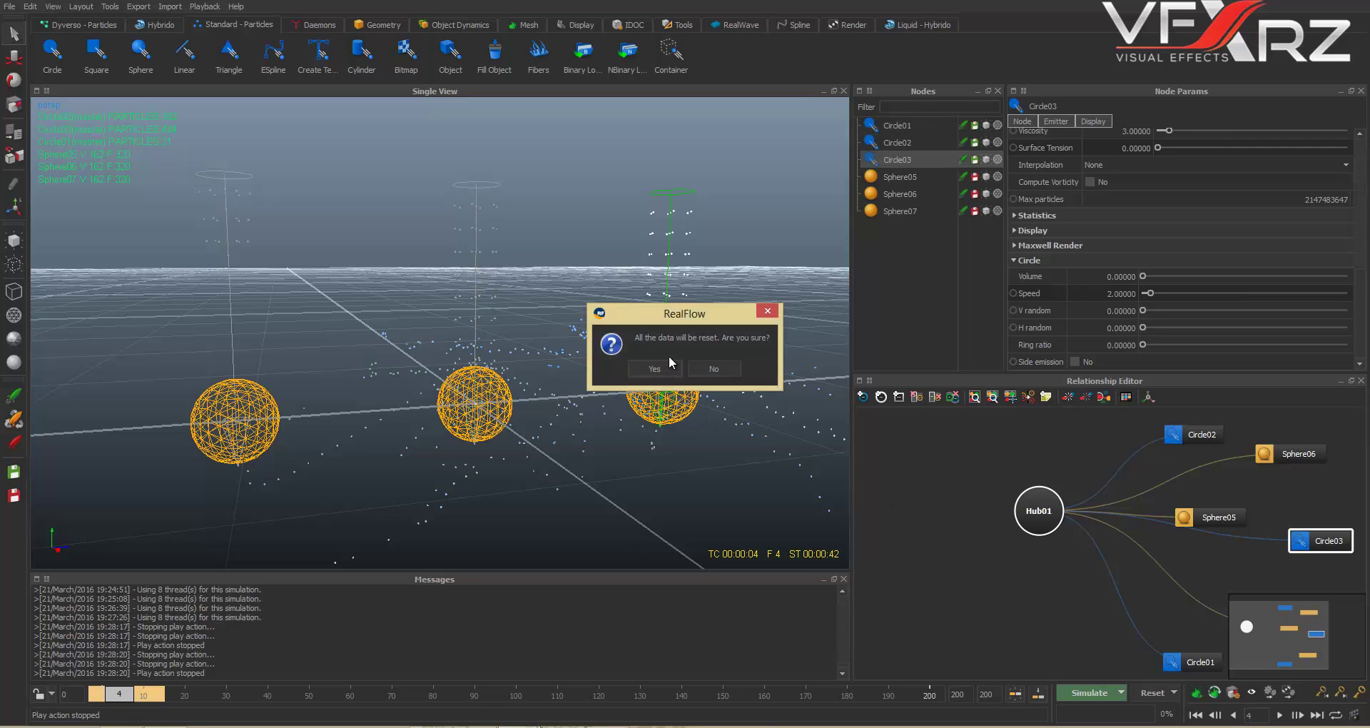
click(655, 368)
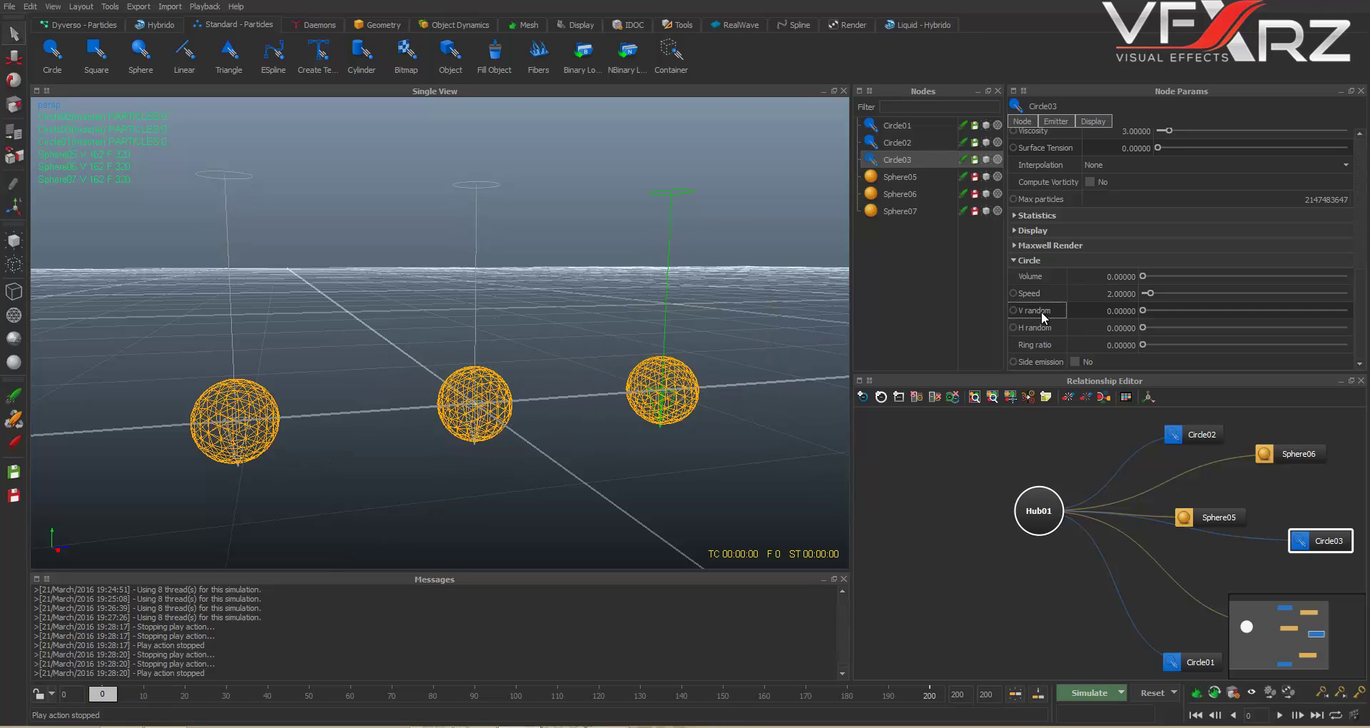
click(1030, 326)
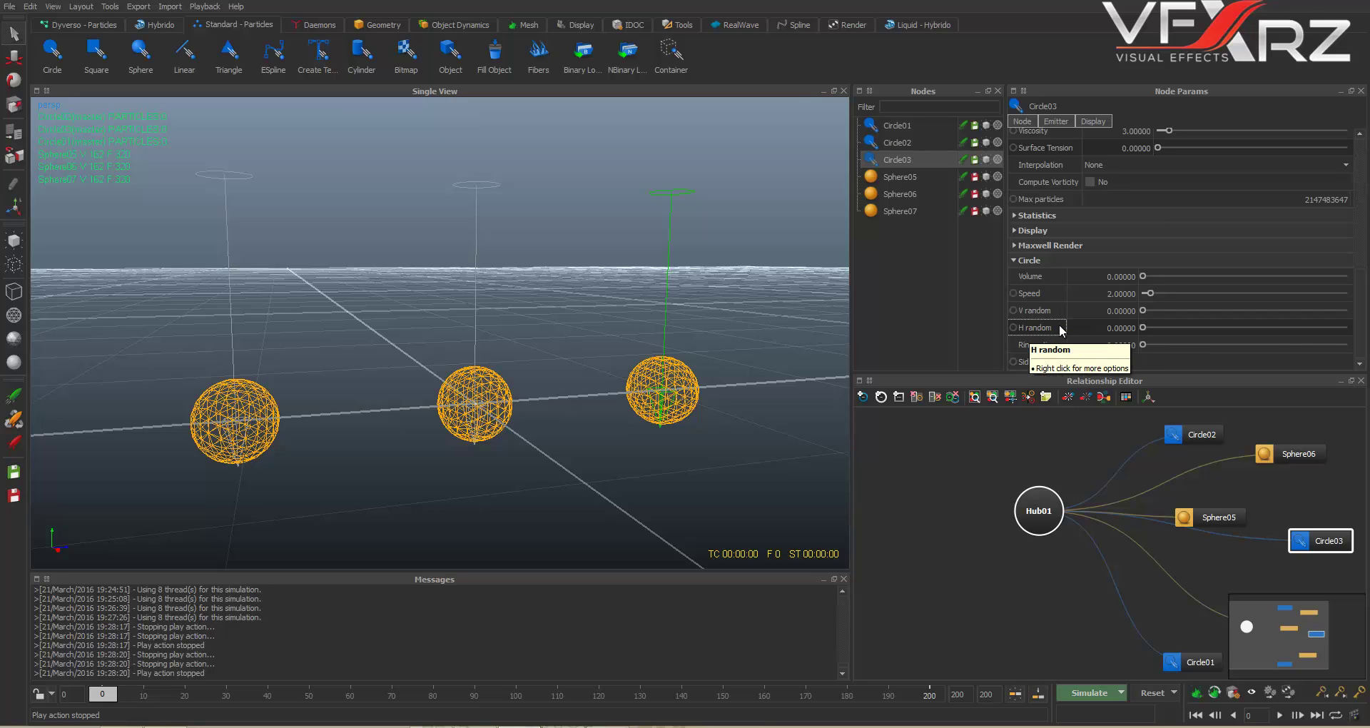
click(1042, 315)
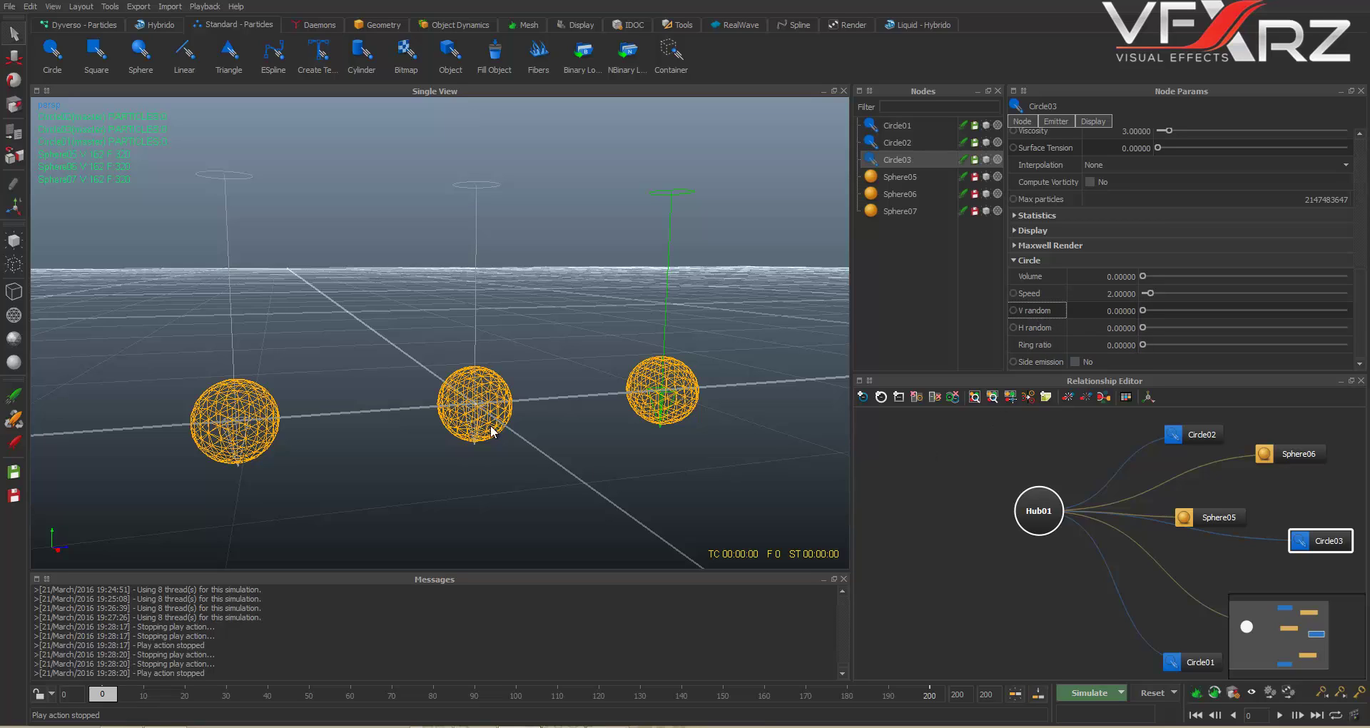
Step: Set both V random and H random of the Circle03 emitter to 1
click(913, 160)
drag(1143, 311, 1150, 312)
double_click(1098, 311)
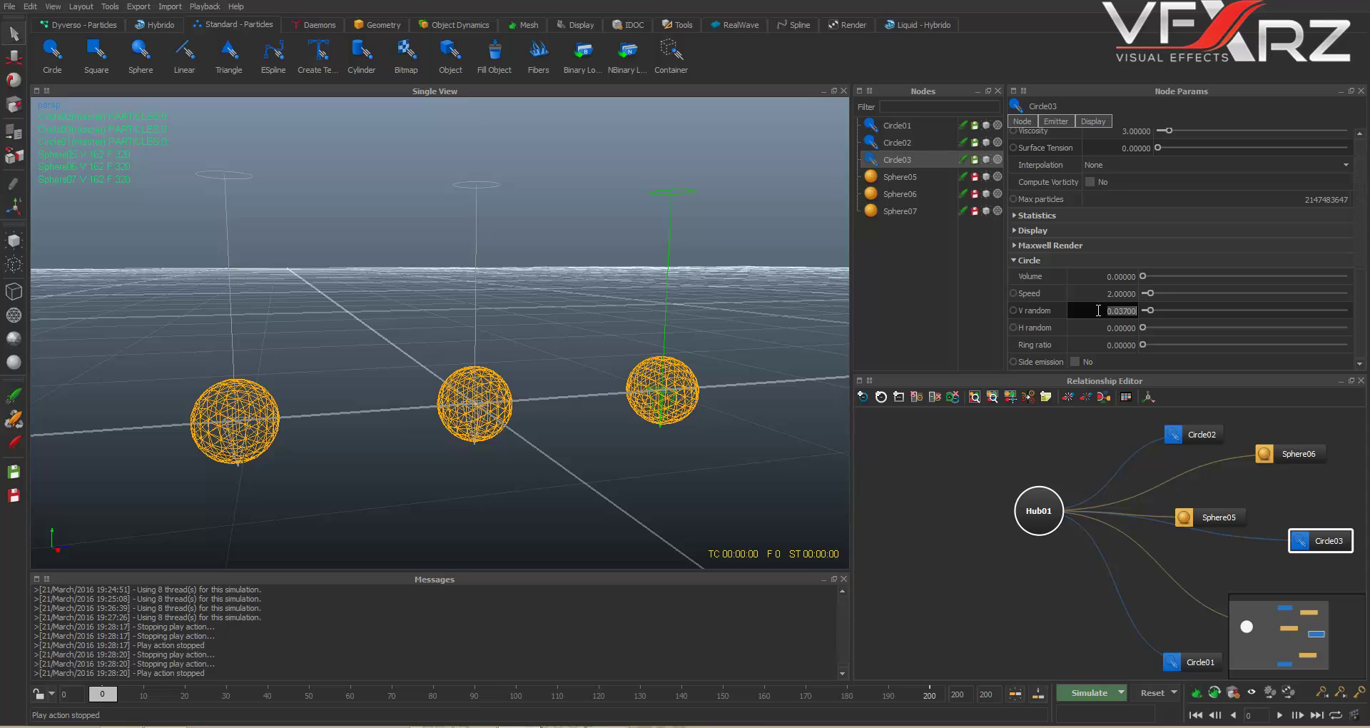
text(1)
double_click(1105, 326)
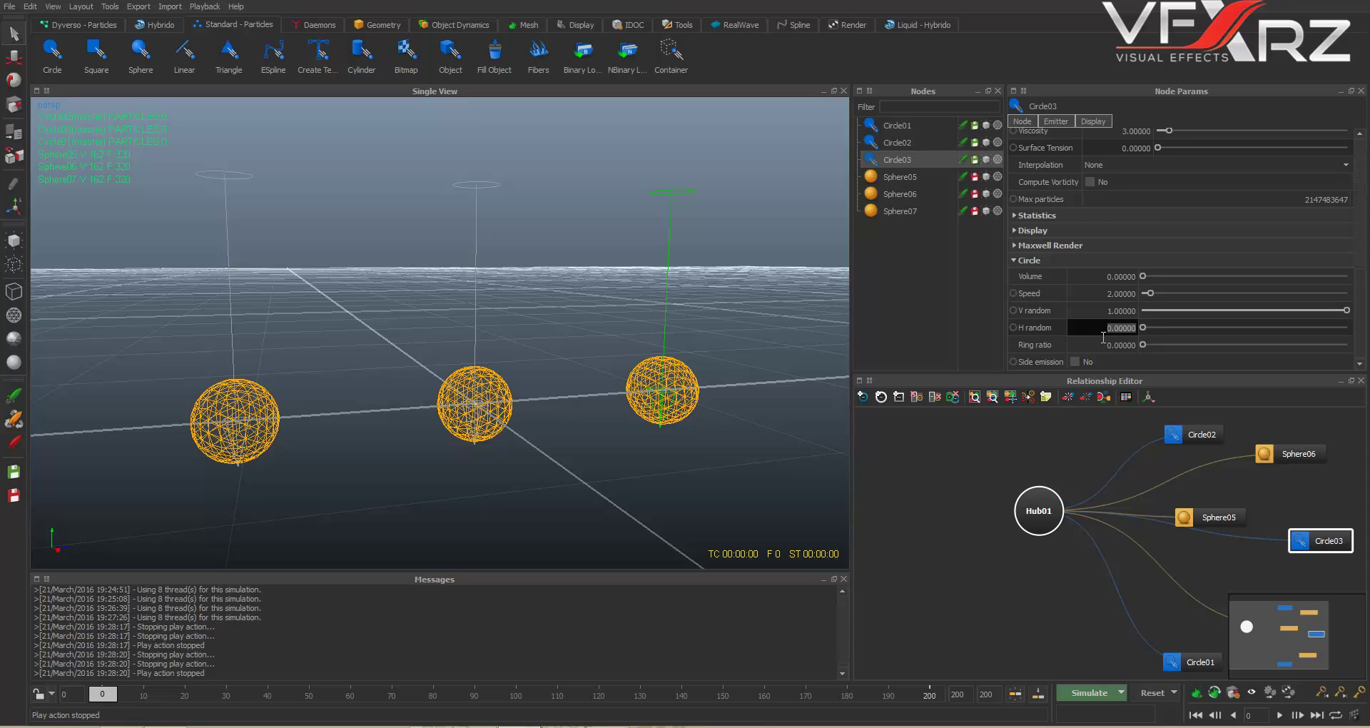
text(1)
Step: Set both V random and H random of the Circle02 emitter to 10
key(Up)
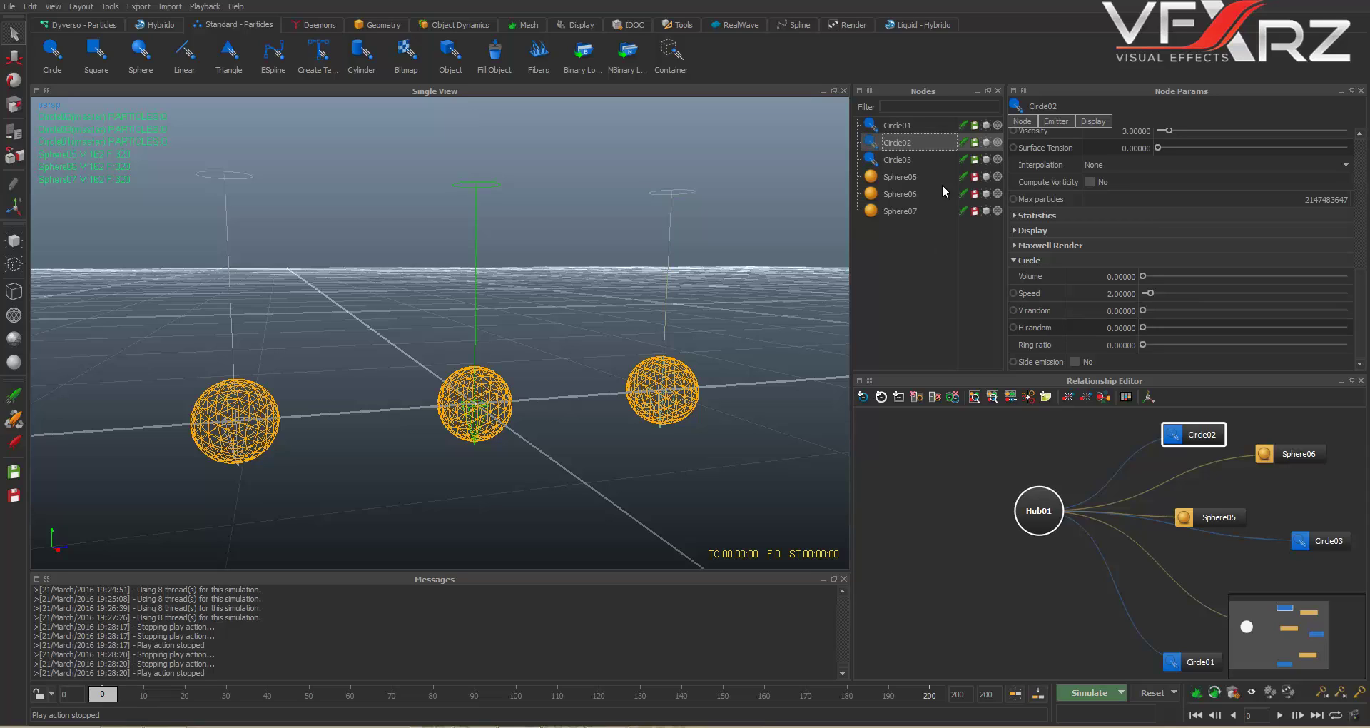
double_click(1104, 310)
text(10)
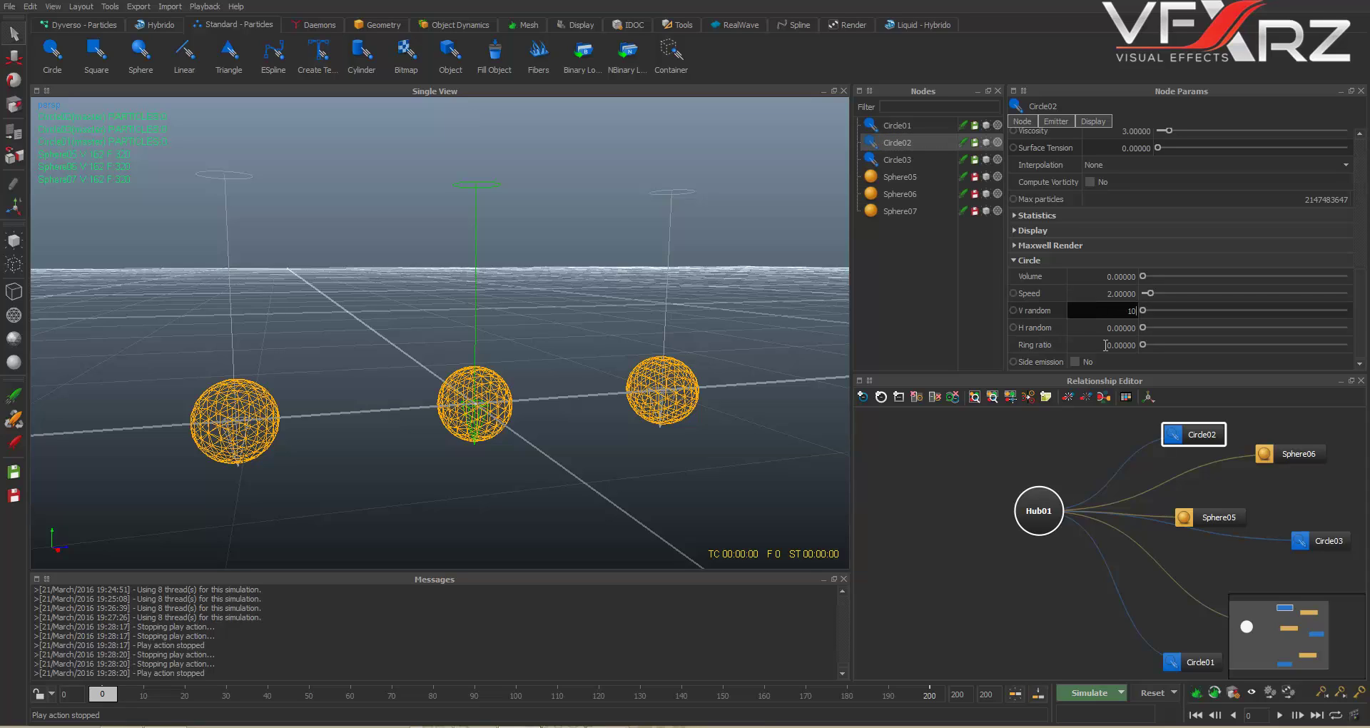
double_click(1097, 326)
text(10)
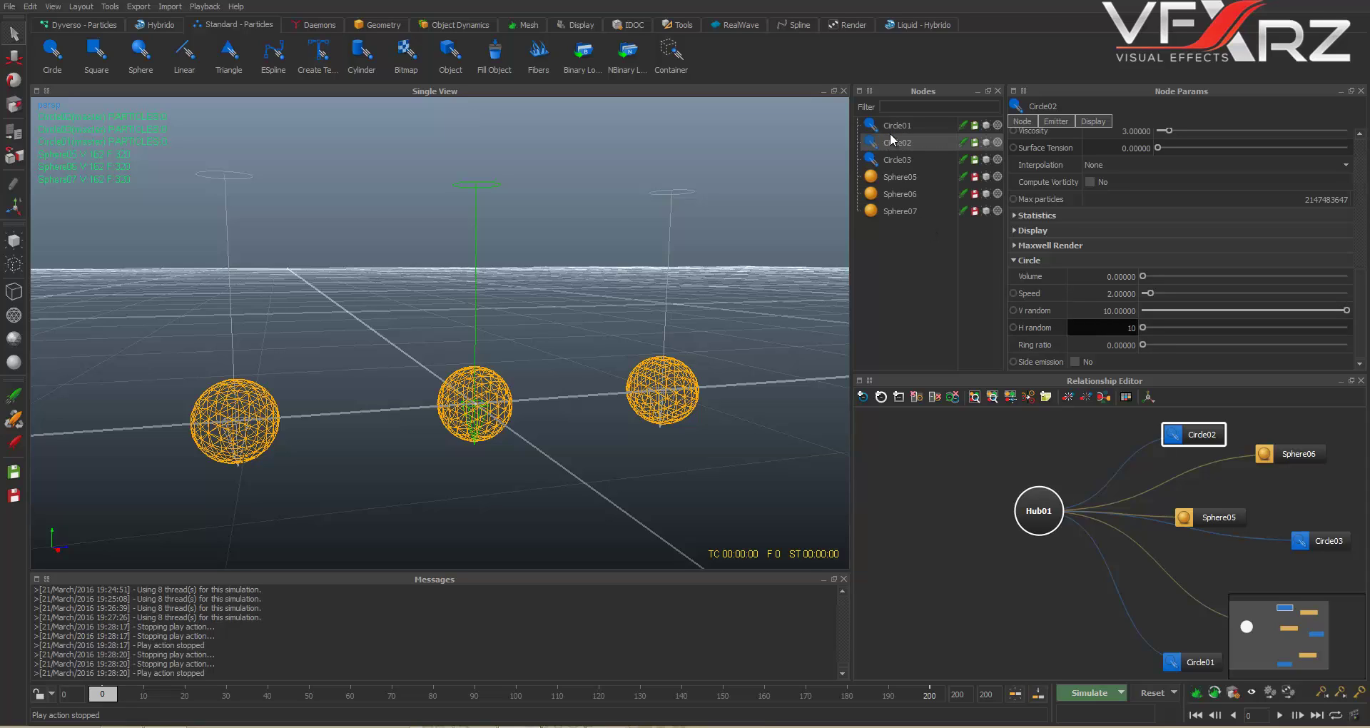
Step: Check the random values of Circle01, then simulate all three emitters and stop at frame 32
click(890, 128)
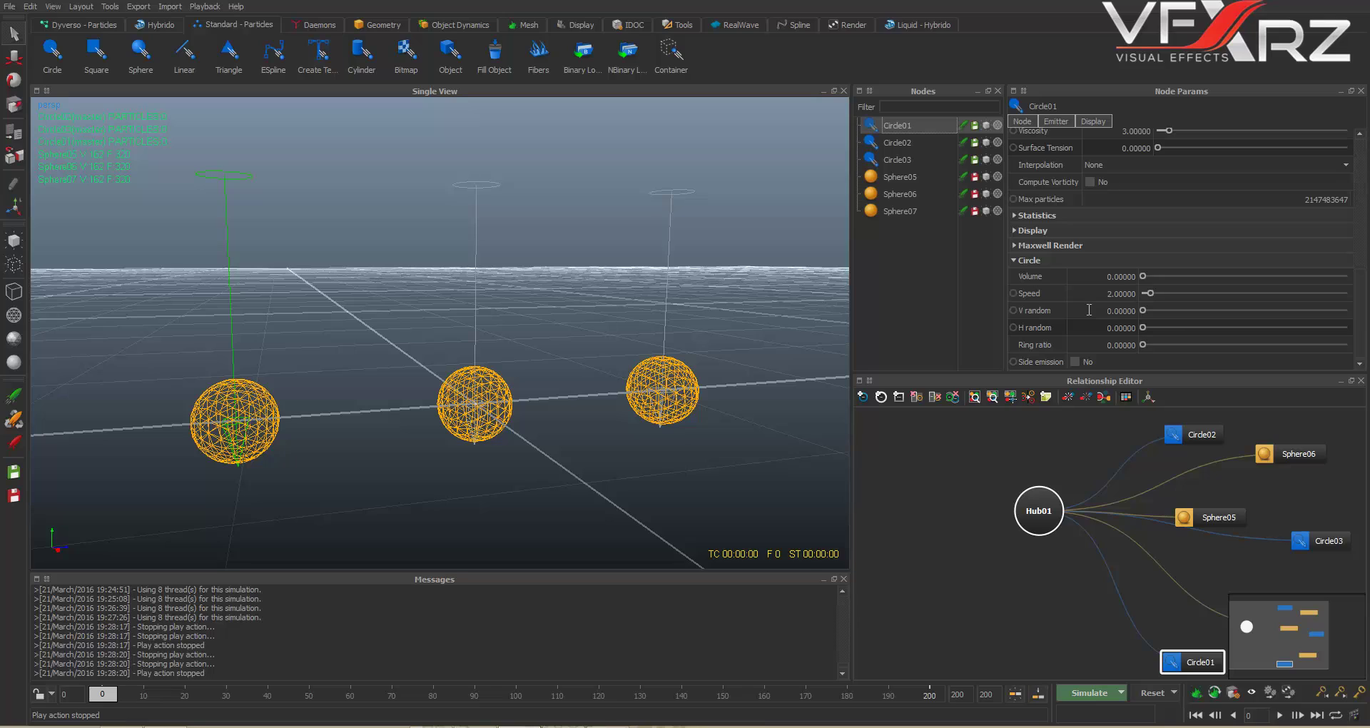
click(1104, 692)
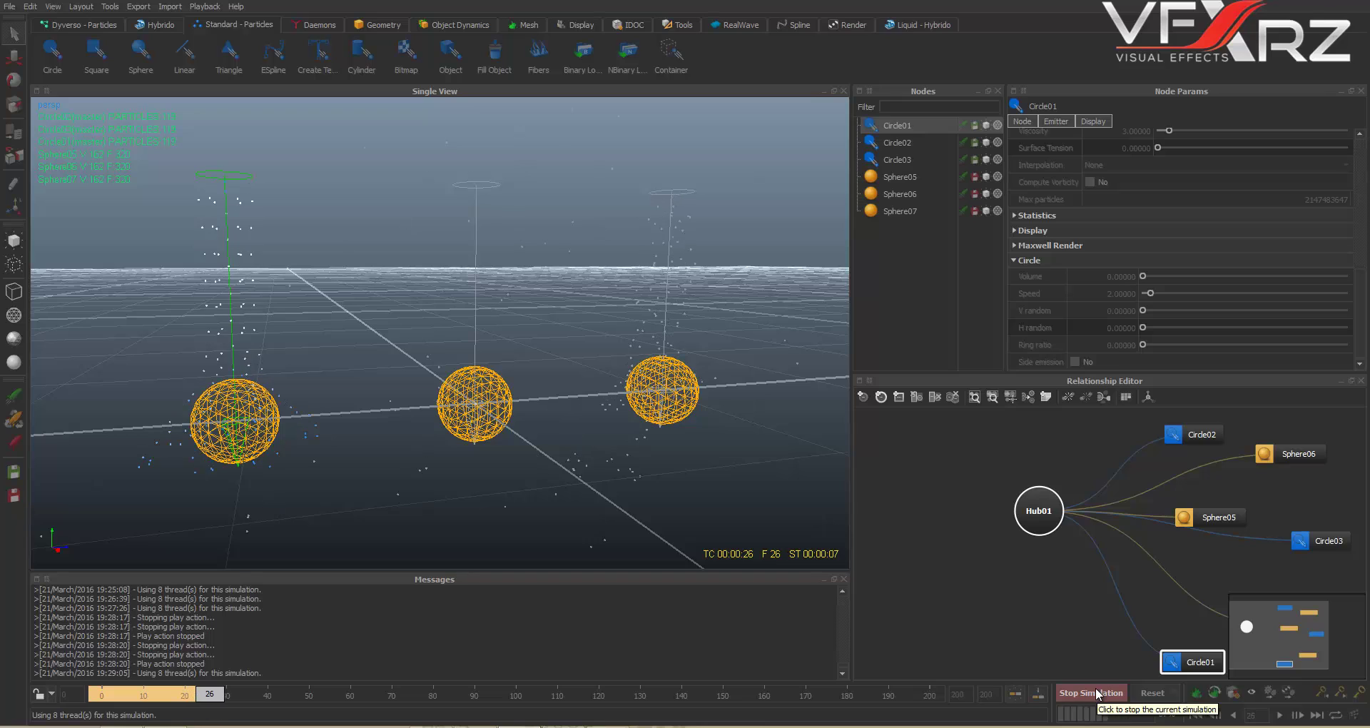
click(1097, 692)
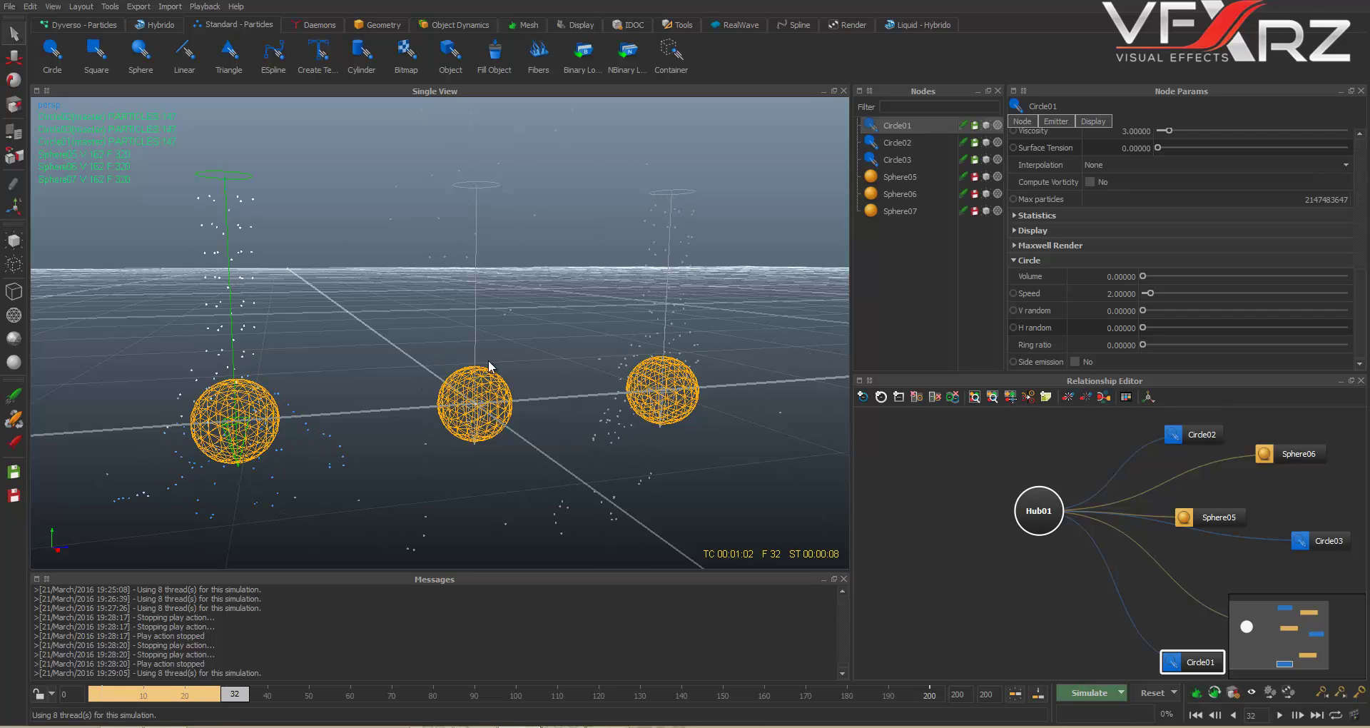
Step: Compare the particle spread of the three circle emitters from closer and different angles, checking Circle02's random values
scroll(706, 336, up, 2)
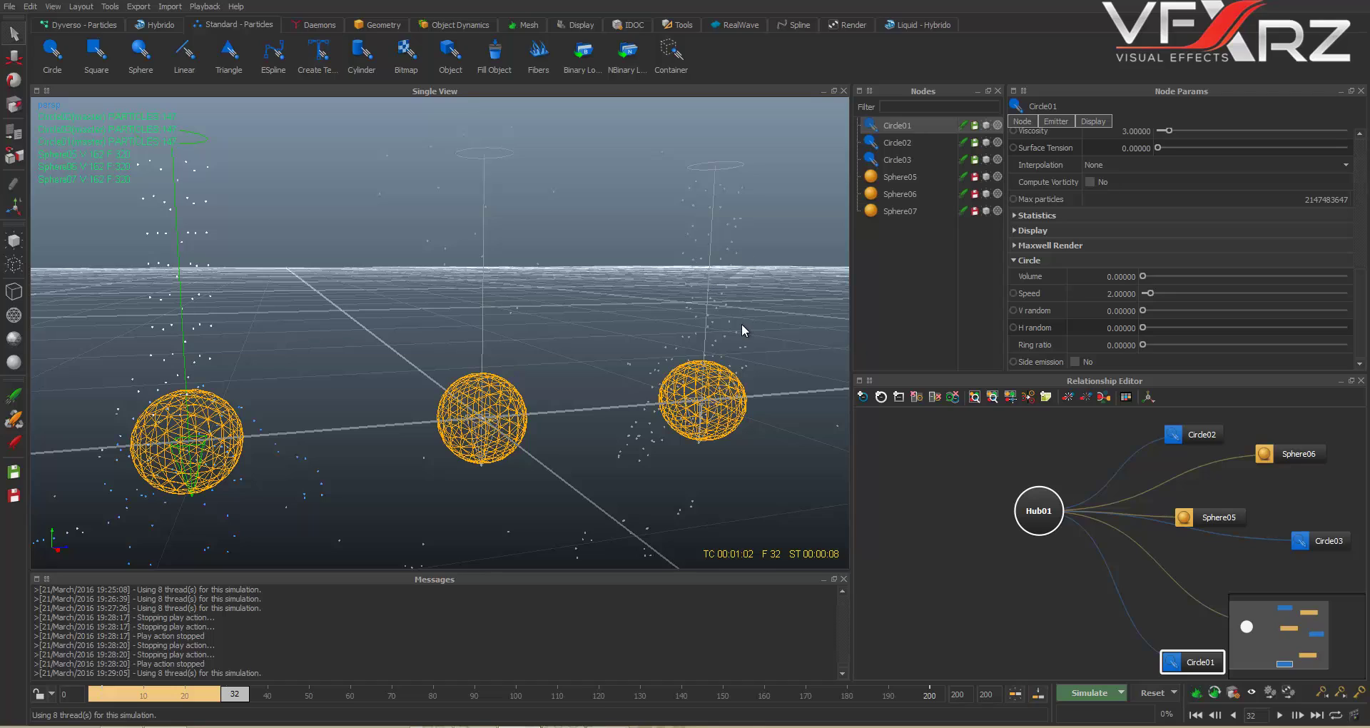
alt+drag(762, 314, 796, 257)
click(902, 143)
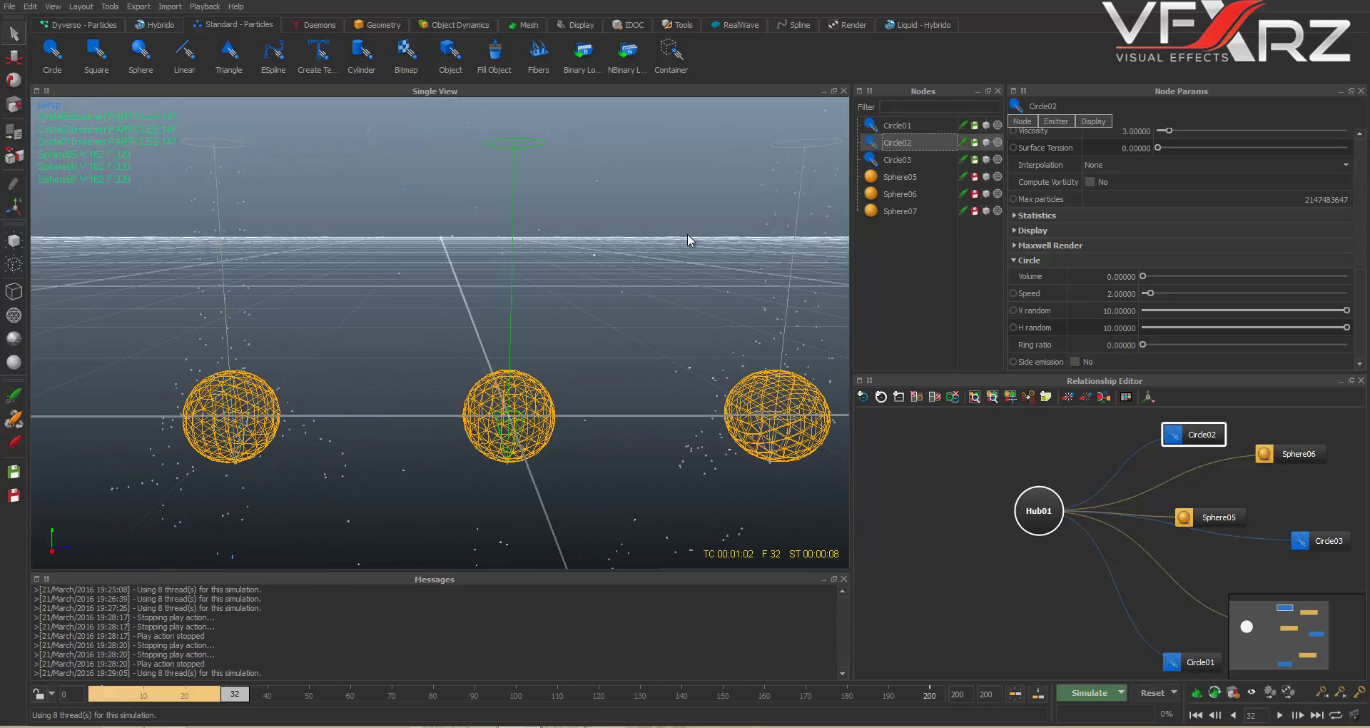
alt+drag(651, 177, 298, 214)
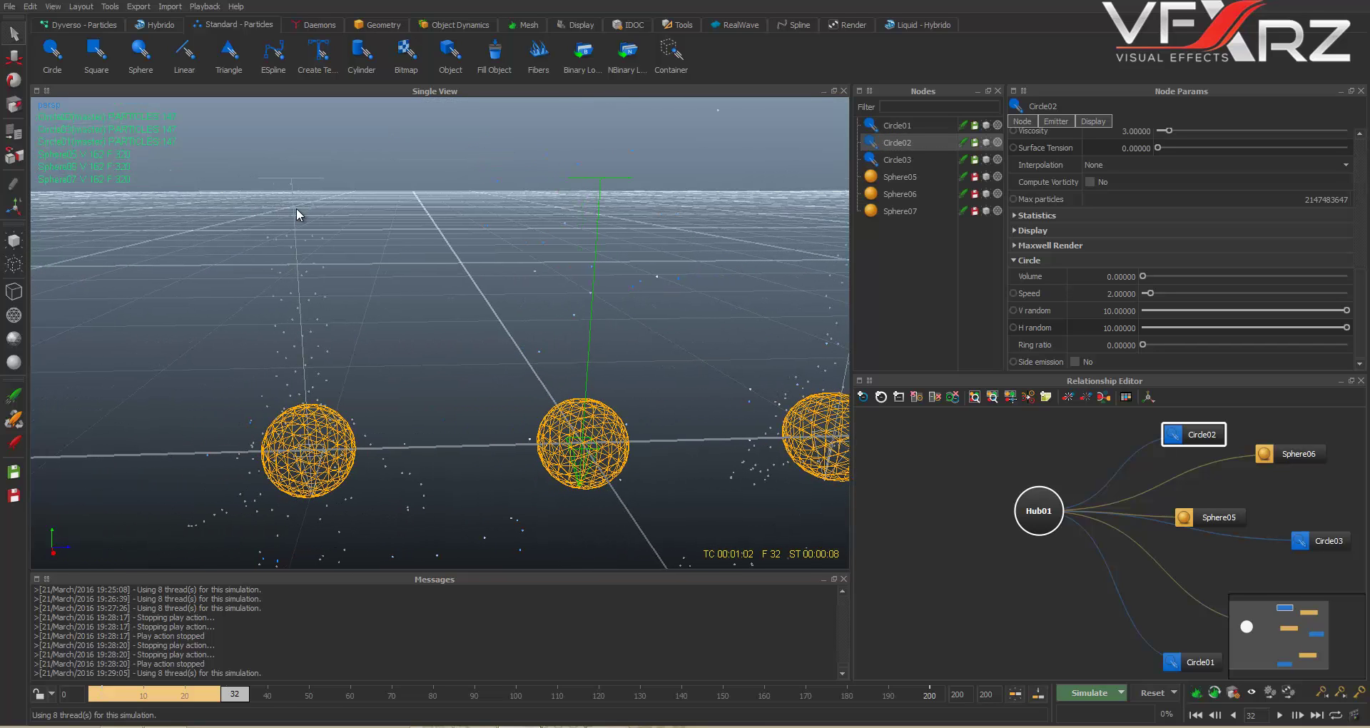
click(298, 274)
alt+drag(298, 274, 430, 325)
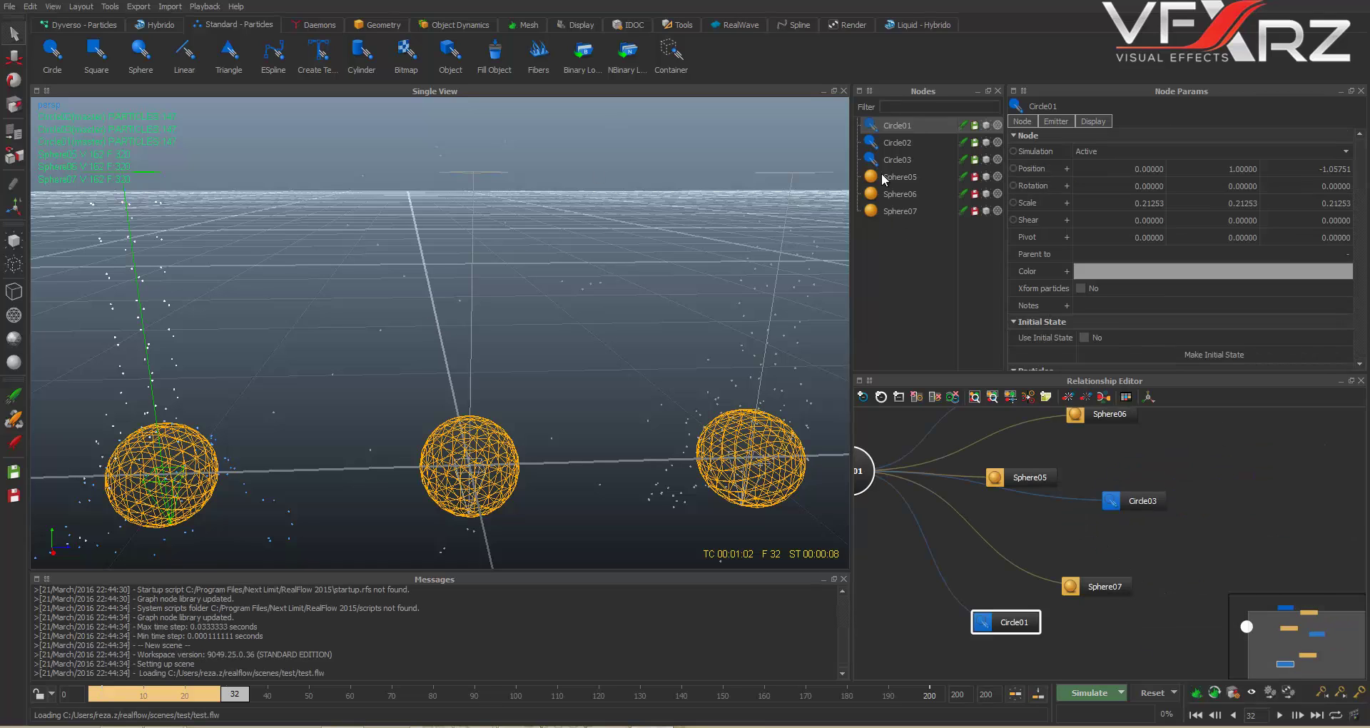
Step: Delete all circle emitters and spheres from the scene
drag(896, 212, 862, 112)
click(920, 263)
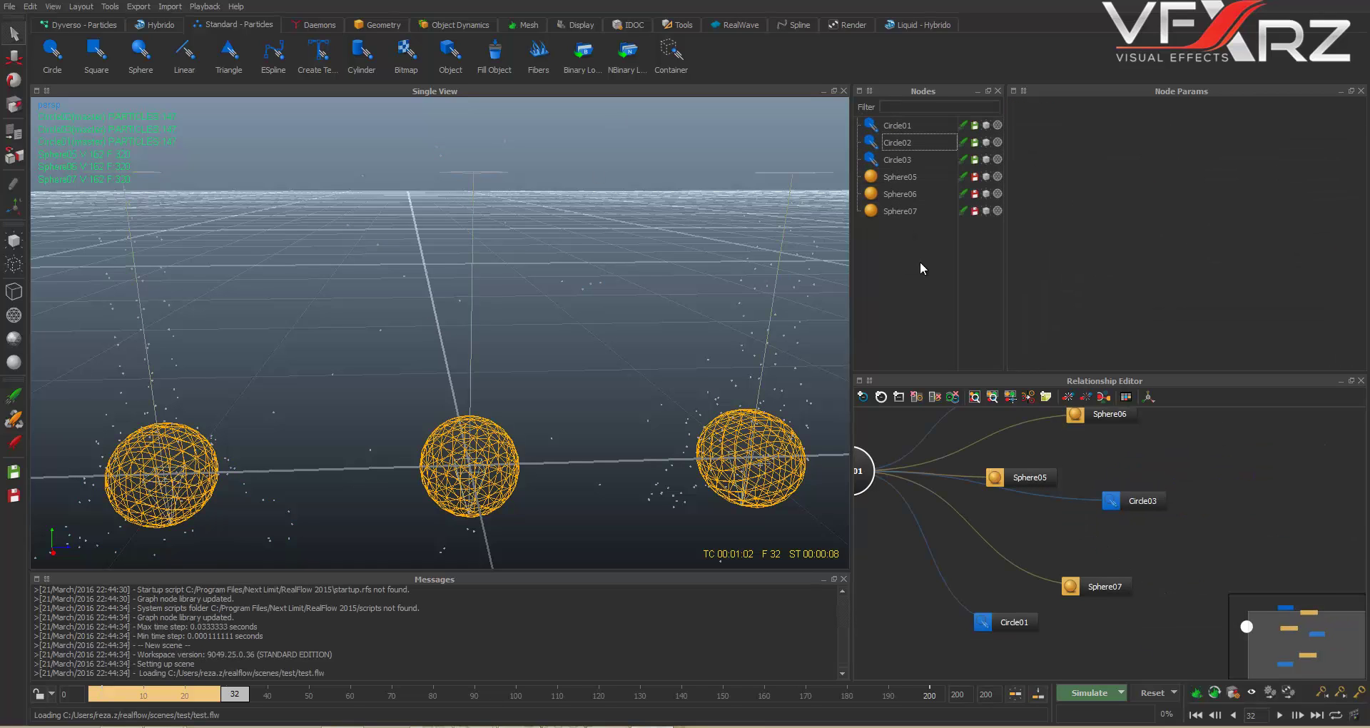
click(901, 212)
click(936, 277)
drag(935, 277, 884, 80)
key(Delete)
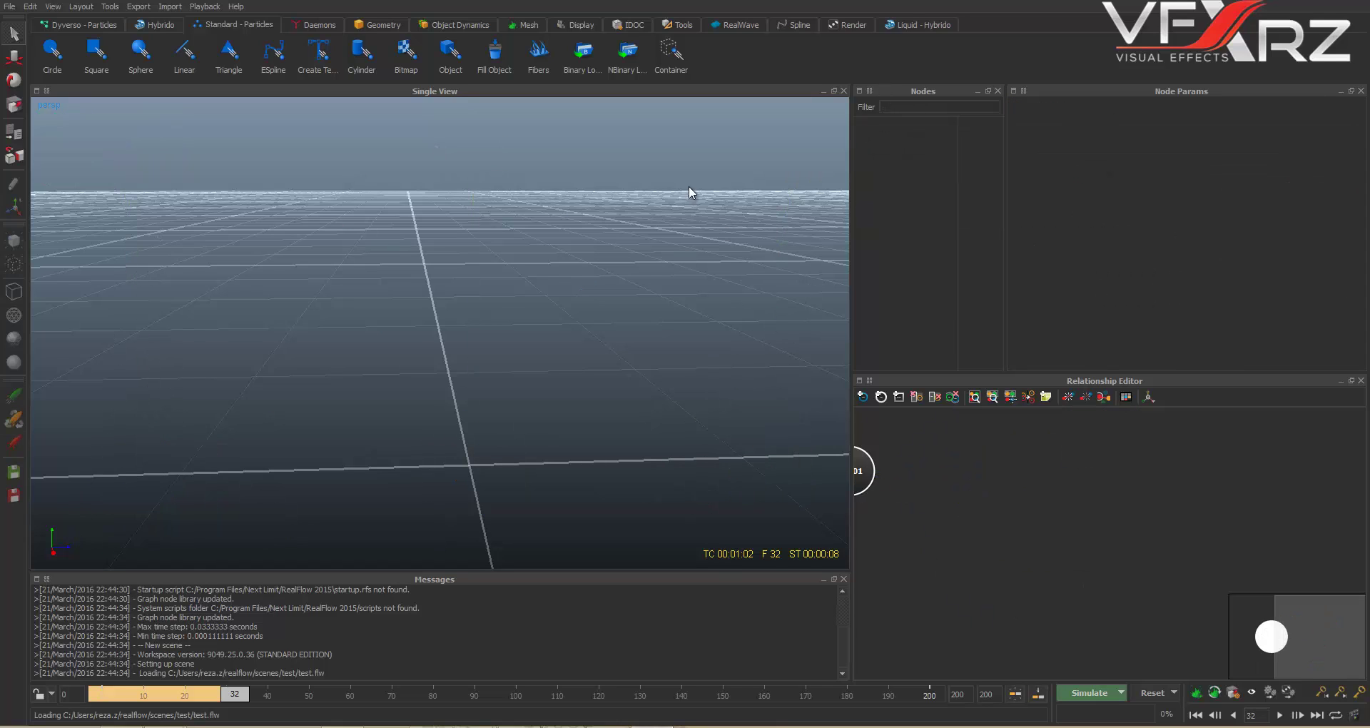
Step: Add a Square emitter, reset the scene, and simulate it up to frame 16
alt+drag(646, 287, 615, 311)
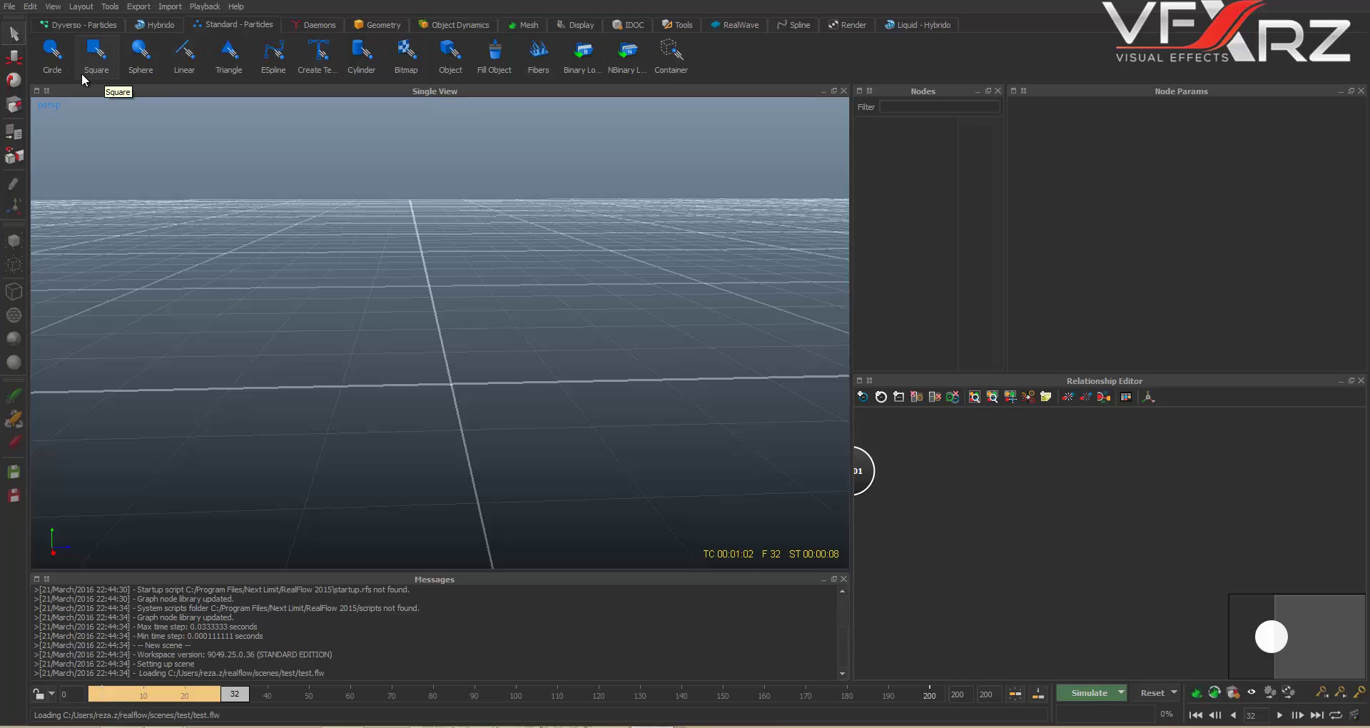
click(96, 54)
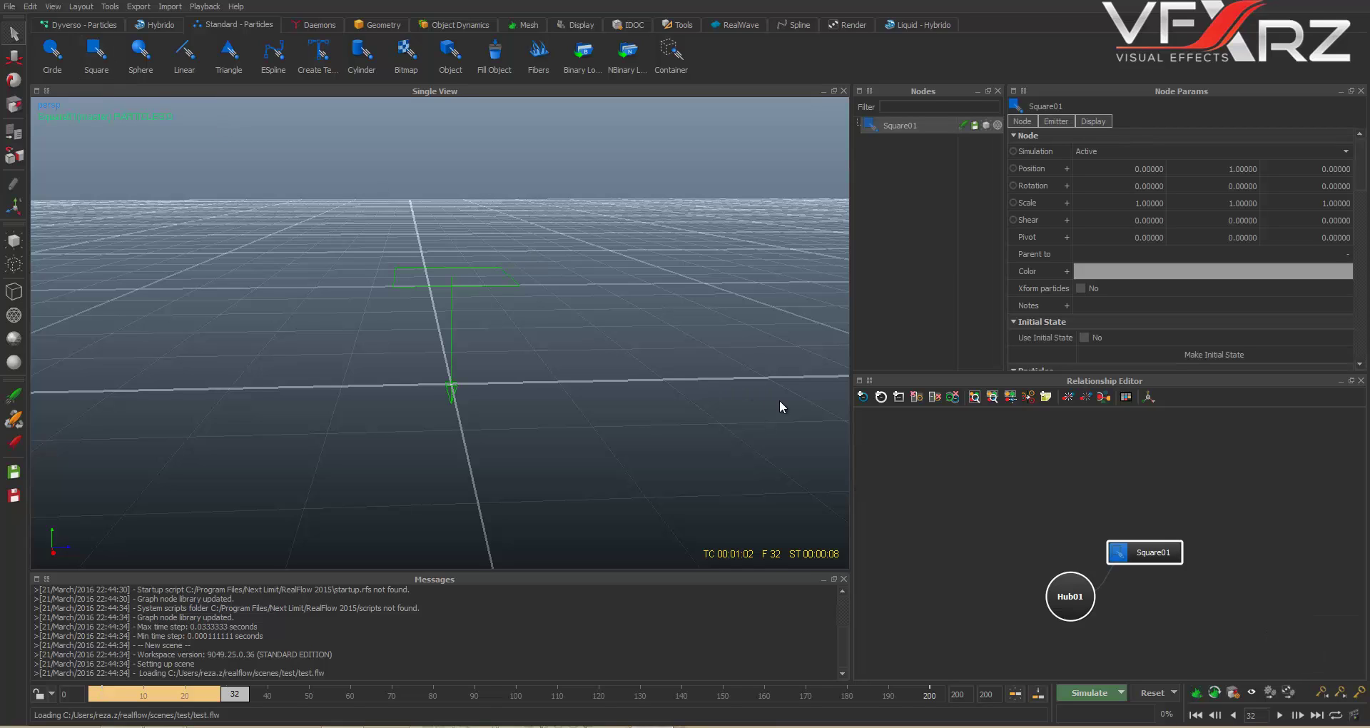
click(1156, 702)
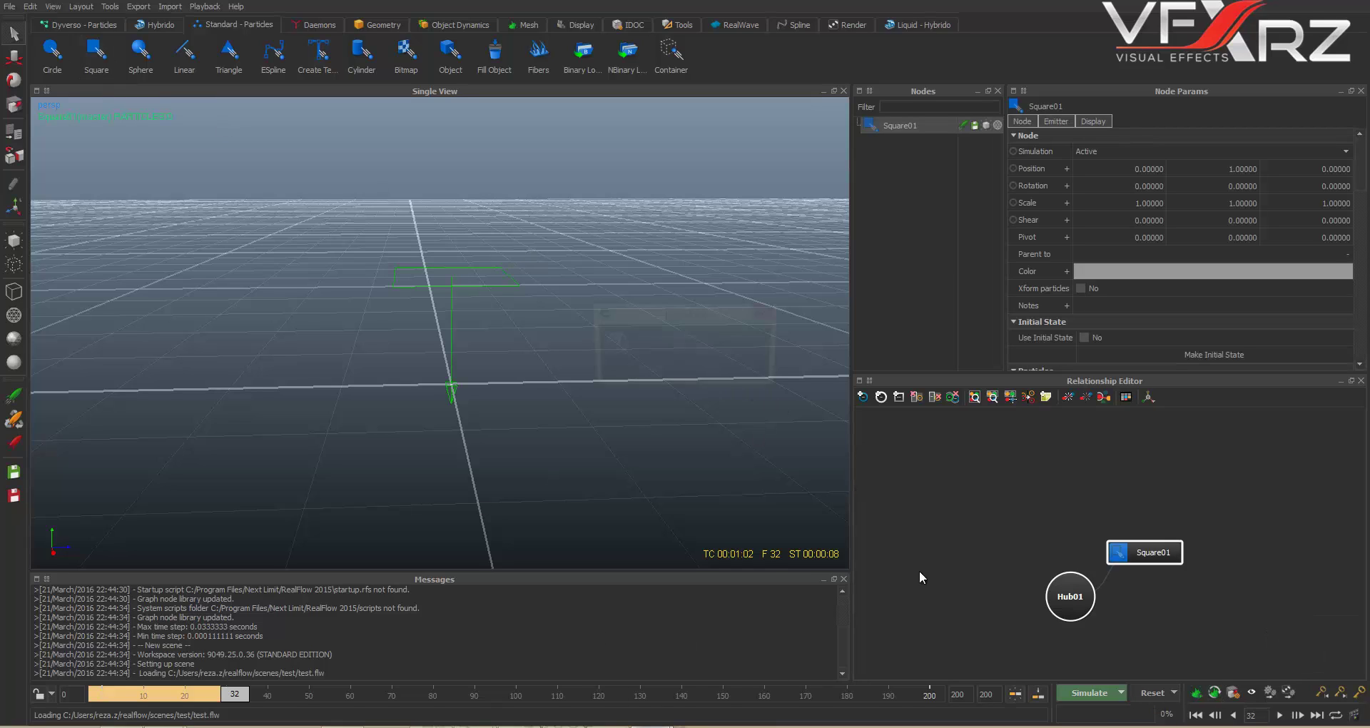
click(642, 368)
click(1078, 691)
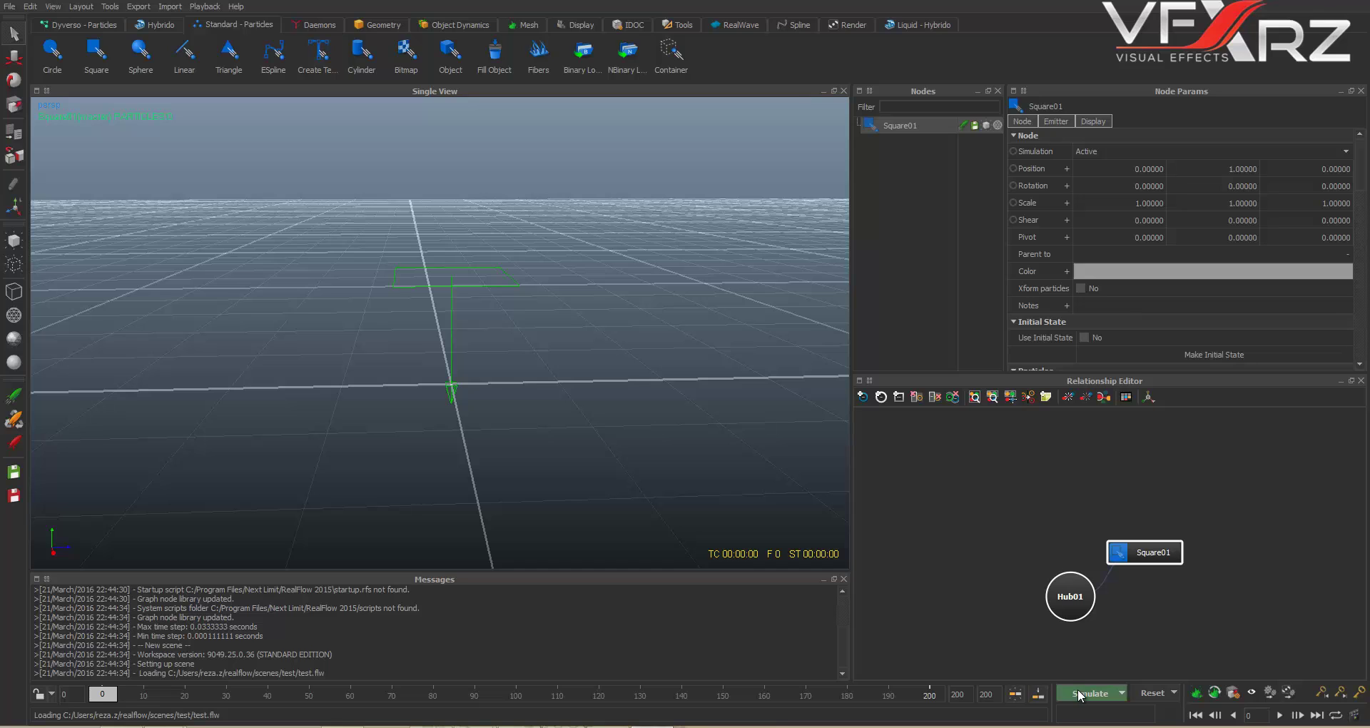
click(1077, 691)
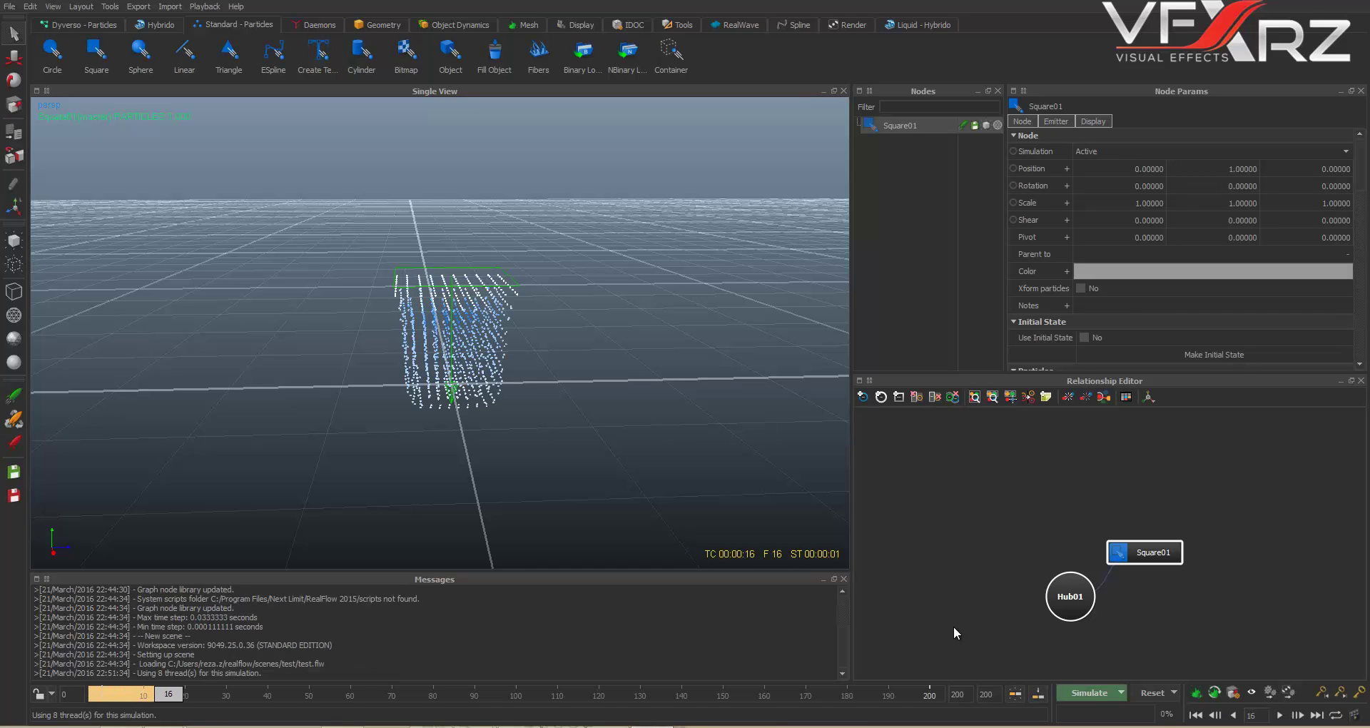
Step: Examine the square emitter's particles from several angles and review its node parameters down to the Square section
alt+drag(584, 398, 634, 453)
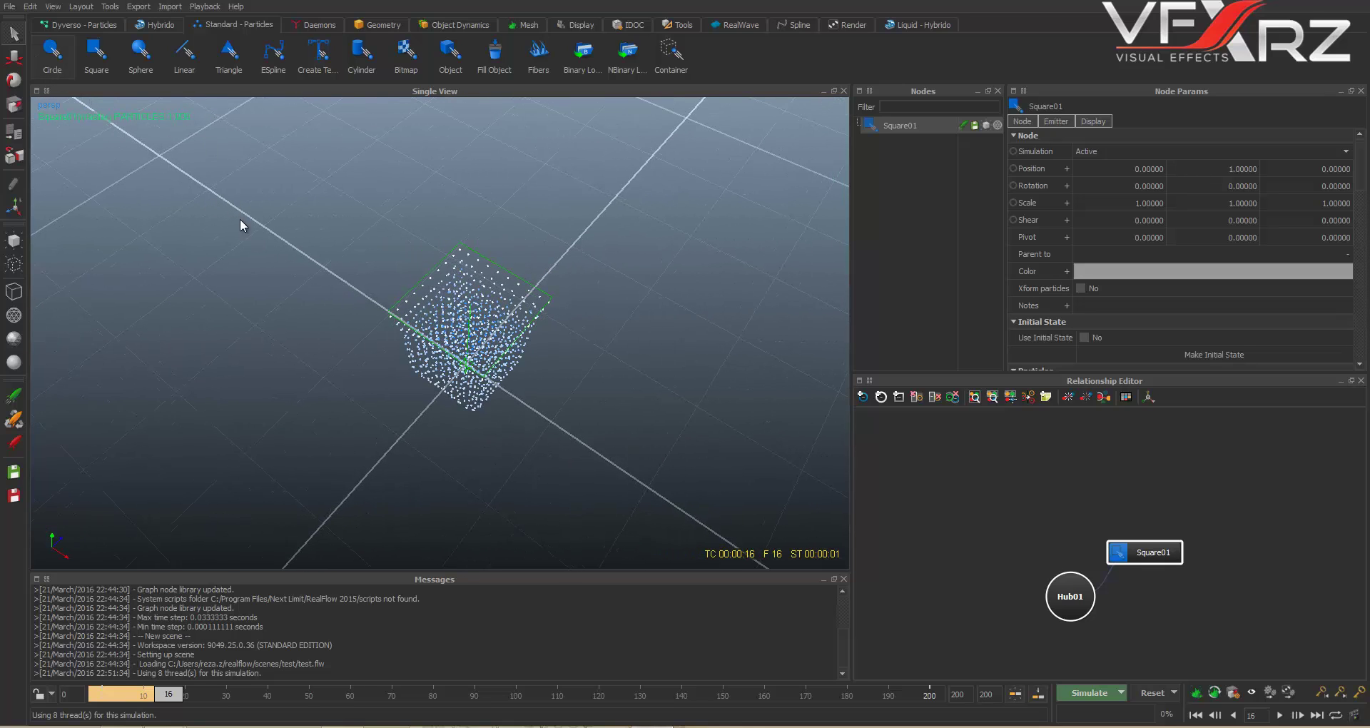
scroll(495, 332, up, 5)
alt+drag(495, 331, 719, 264)
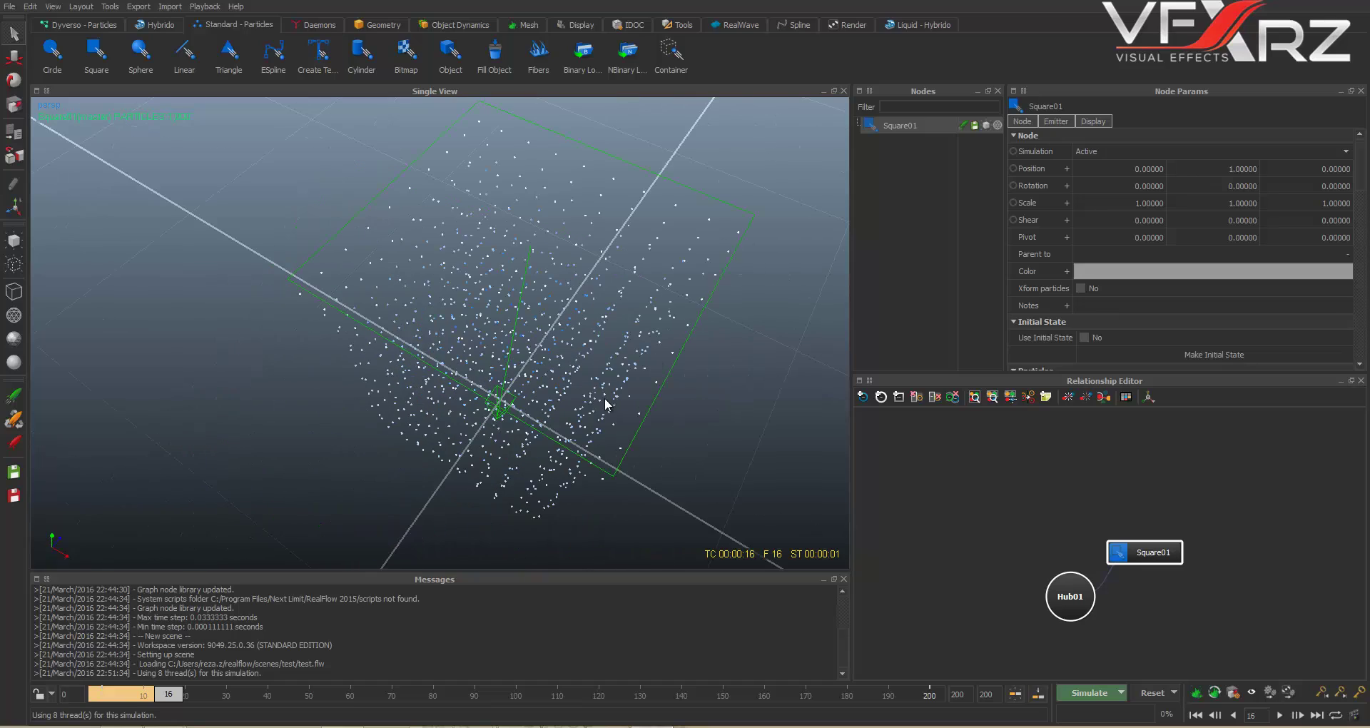
alt+drag(554, 357, 626, 352)
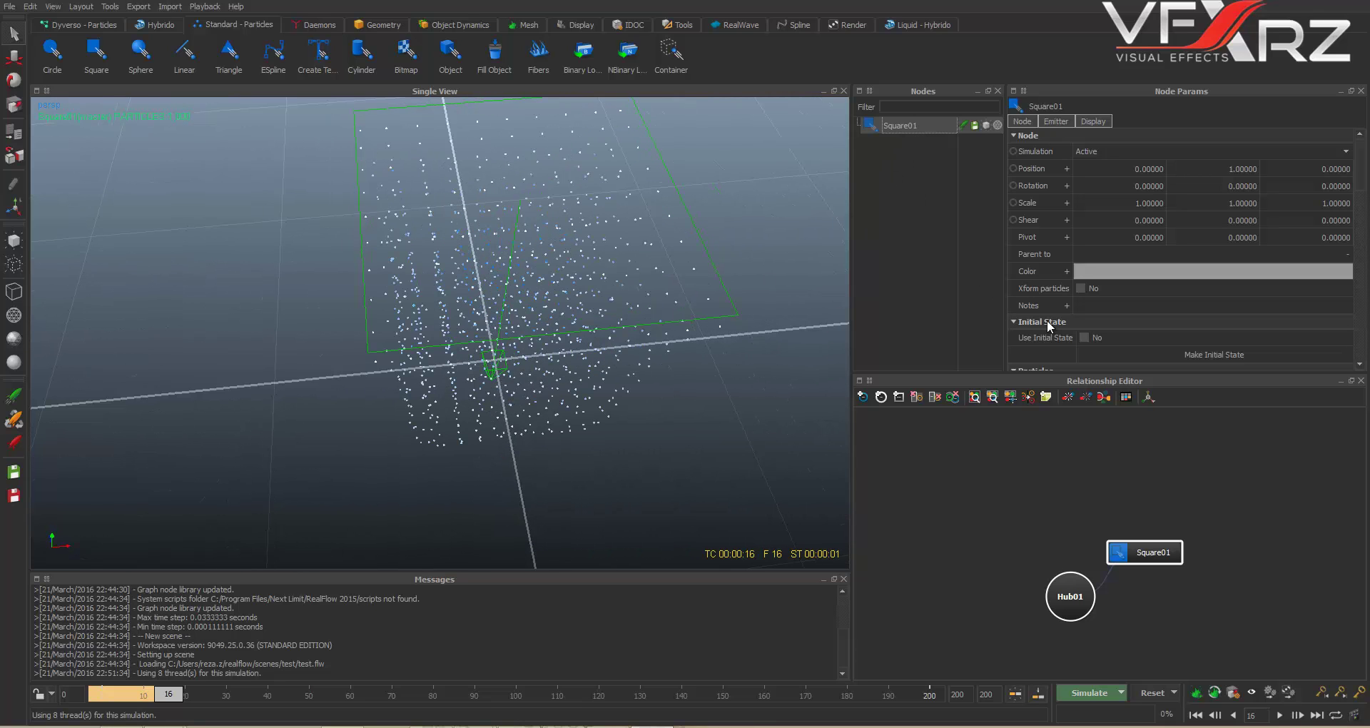
scroll(1047, 320, down, 8)
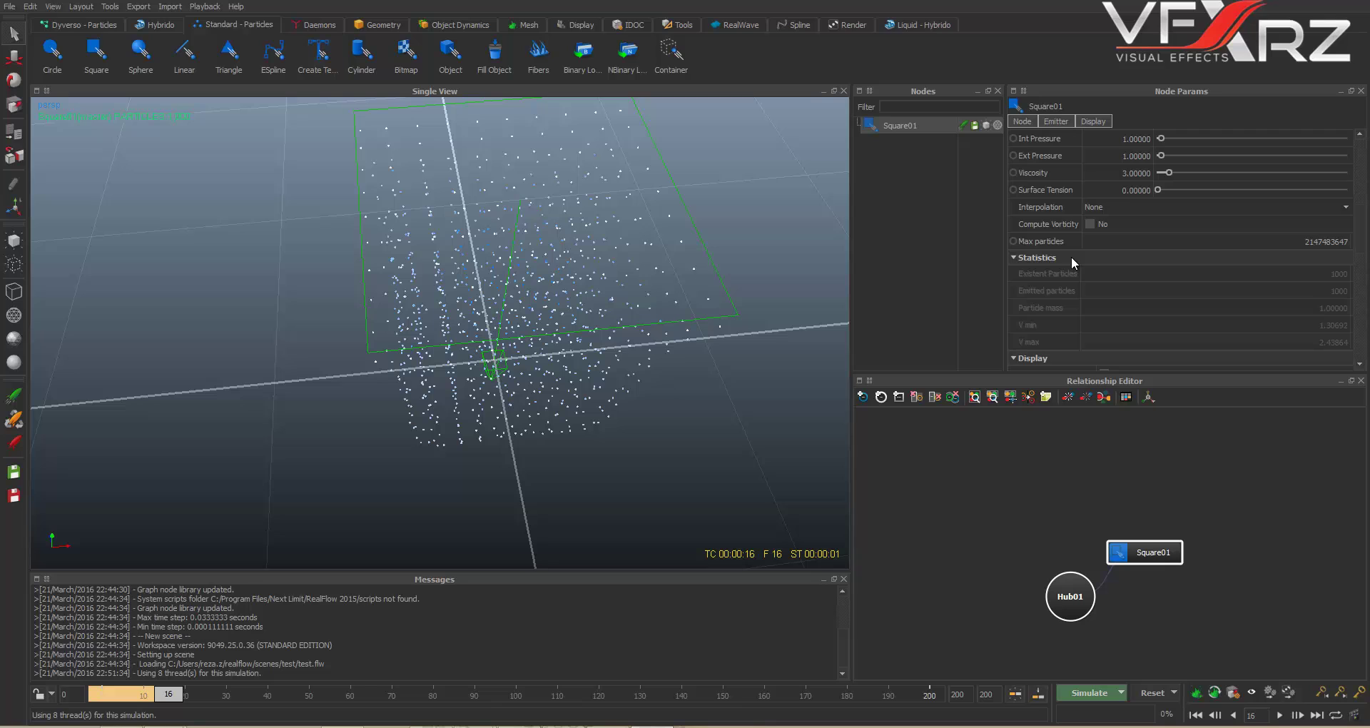
scroll(1074, 340, down, 5)
scroll(1083, 320, down, 4)
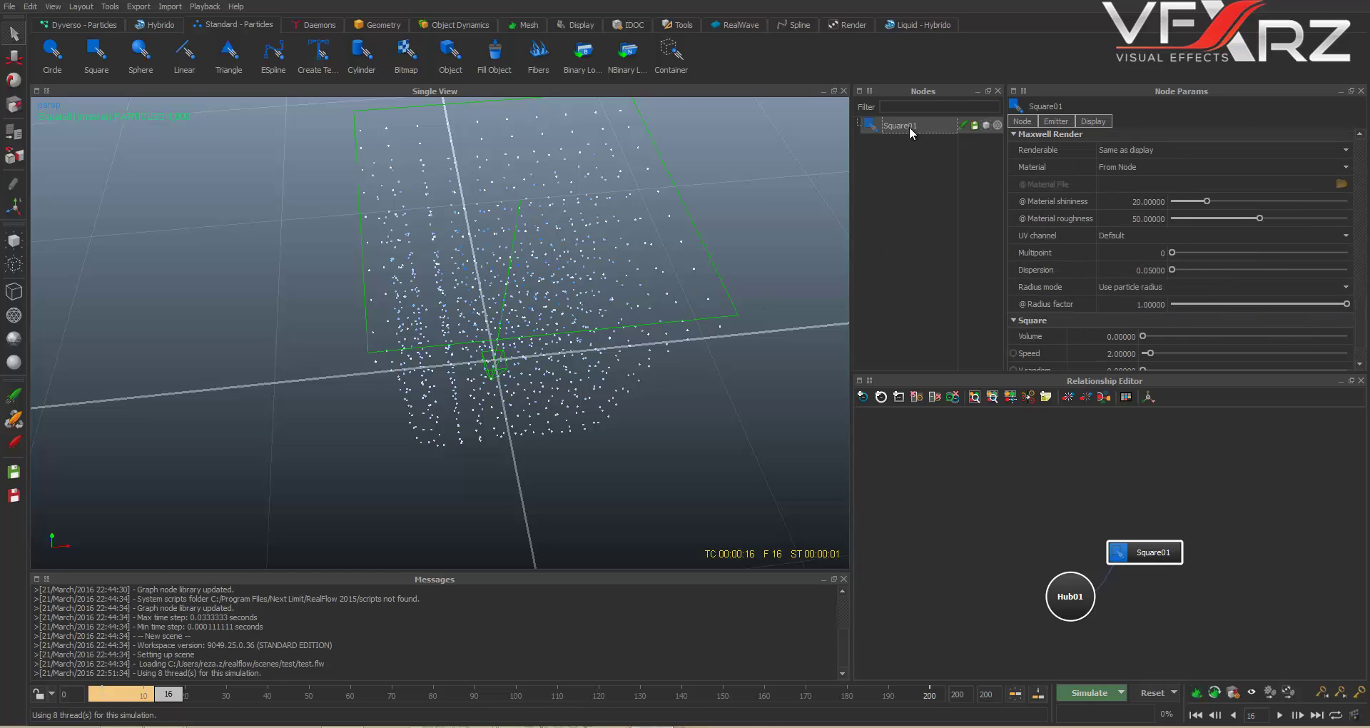
Step: Delete the square emitter and add a Sphere emitter in its place
key(Delete)
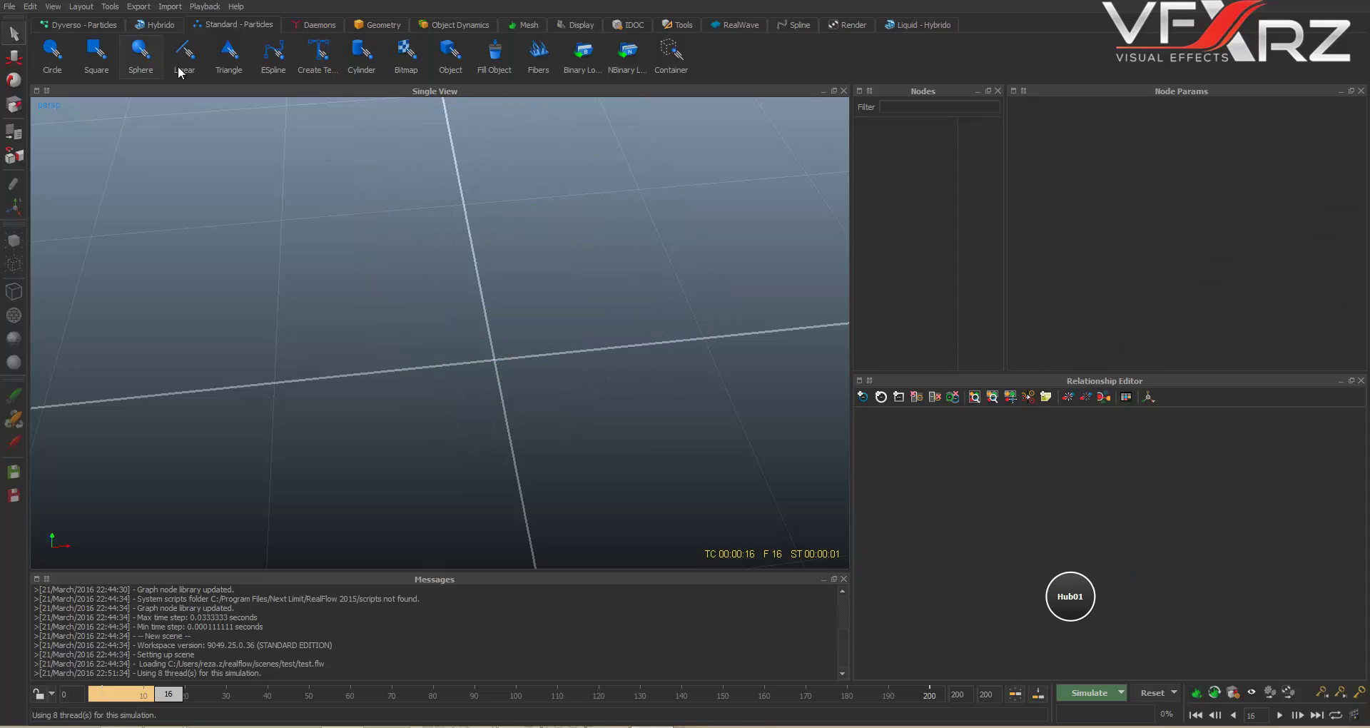
click(137, 70)
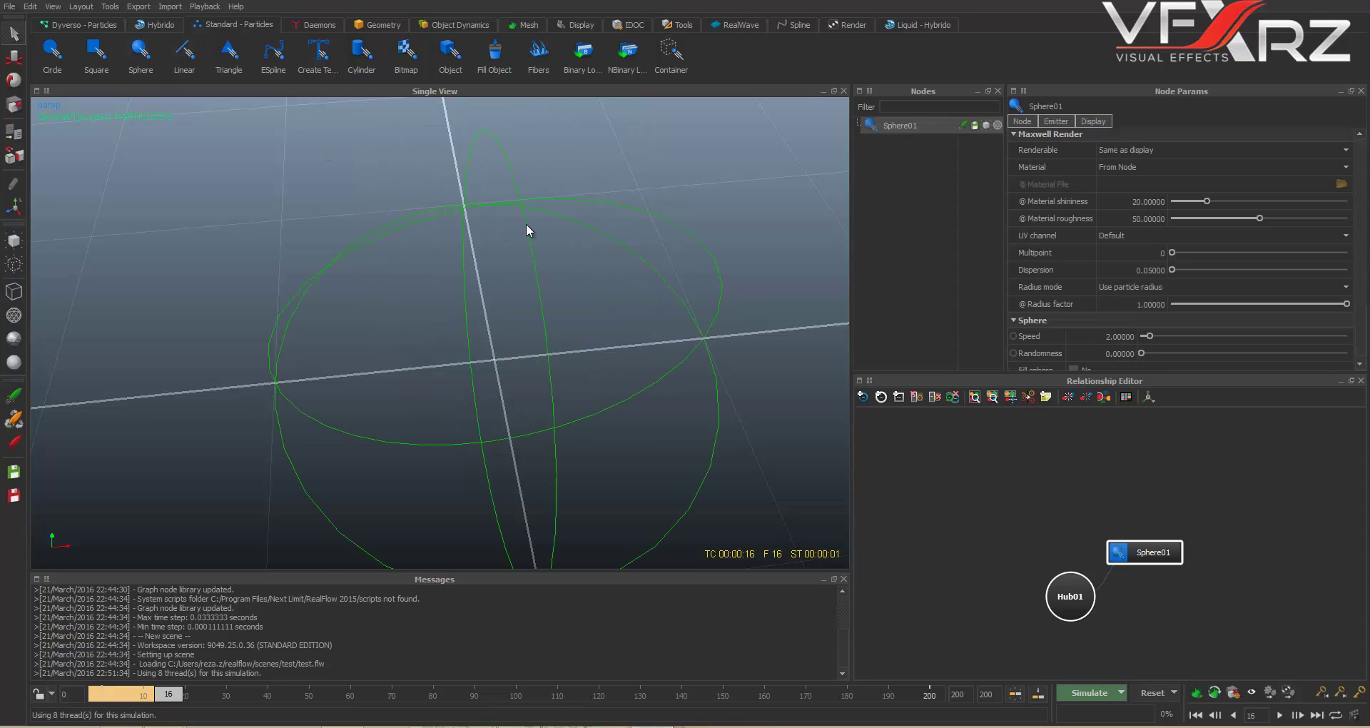
mouse_move(607, 221)
alt+mouse_down()
mouse_move(610, 267)
mouse_move(627, 192)
mouse_move(607, 233)
alt+mouse_up()
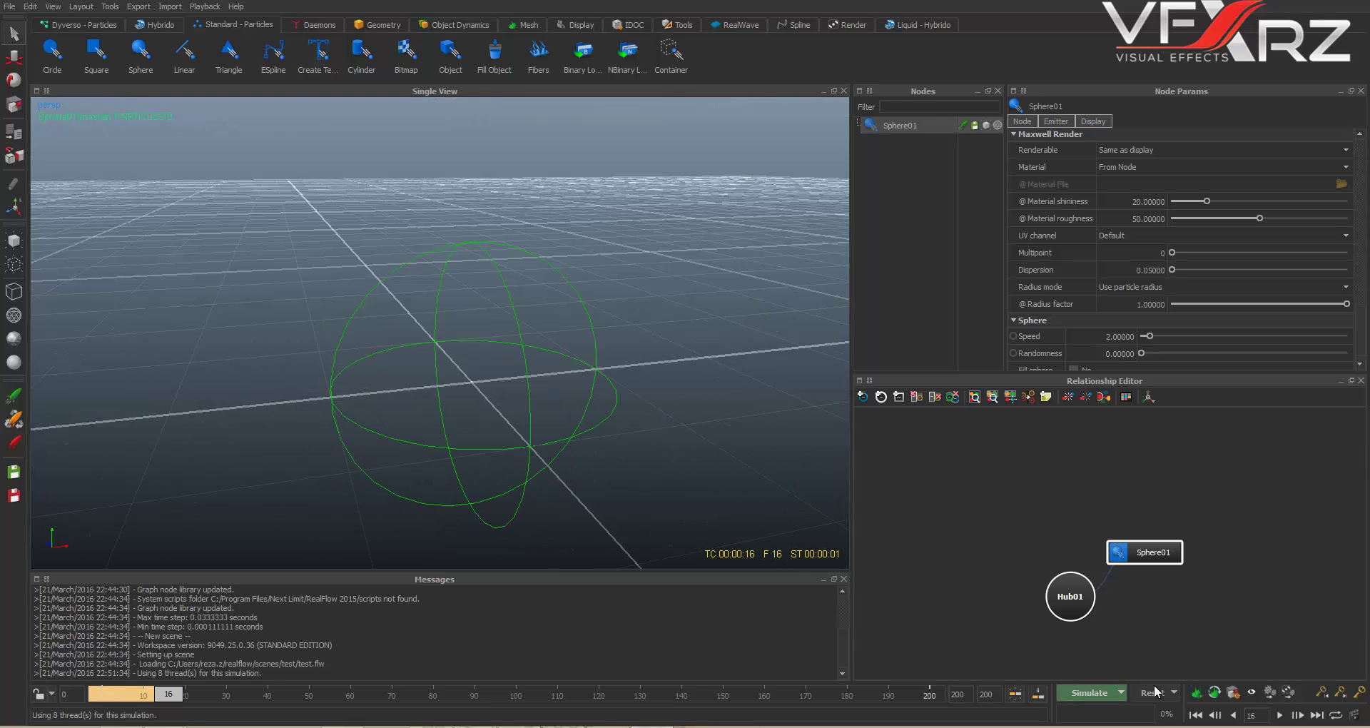
Step: Reset the scene, simulate the sphere emitter up to frame 28, and view its particles from farther away and another angle
click(650, 362)
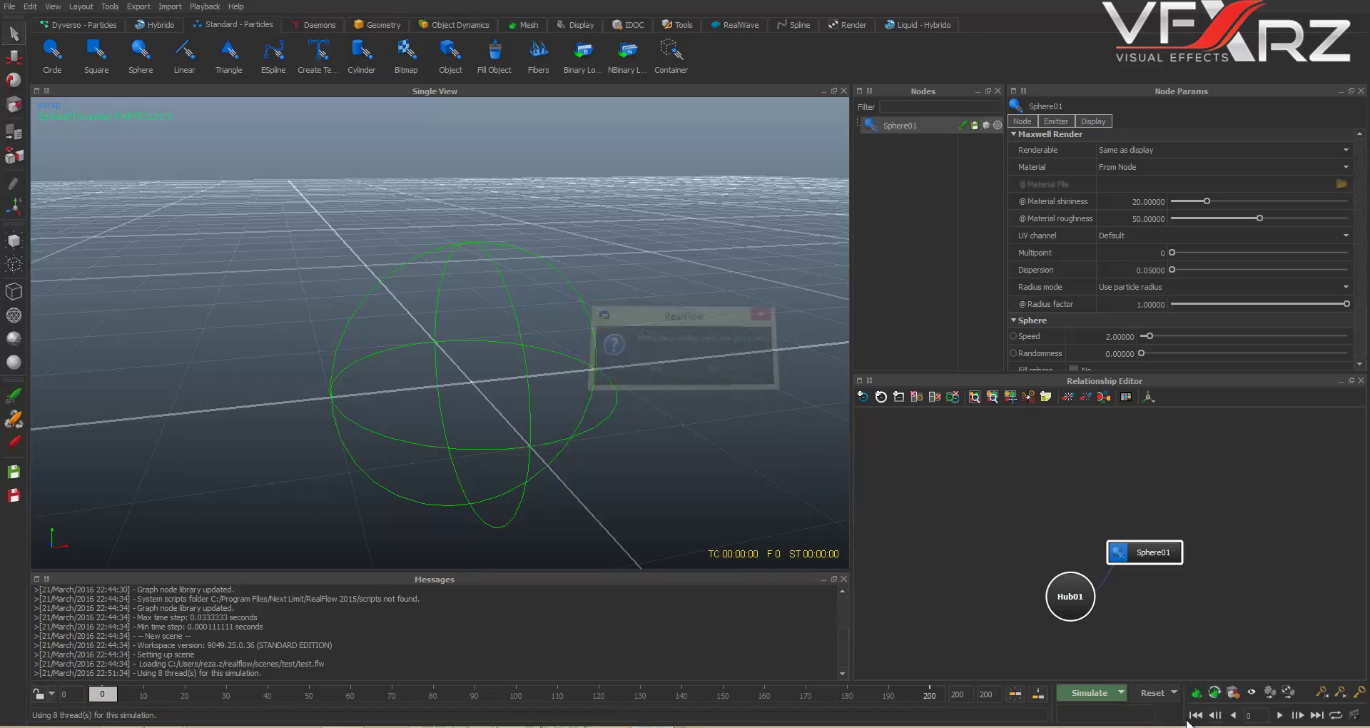
click(1094, 692)
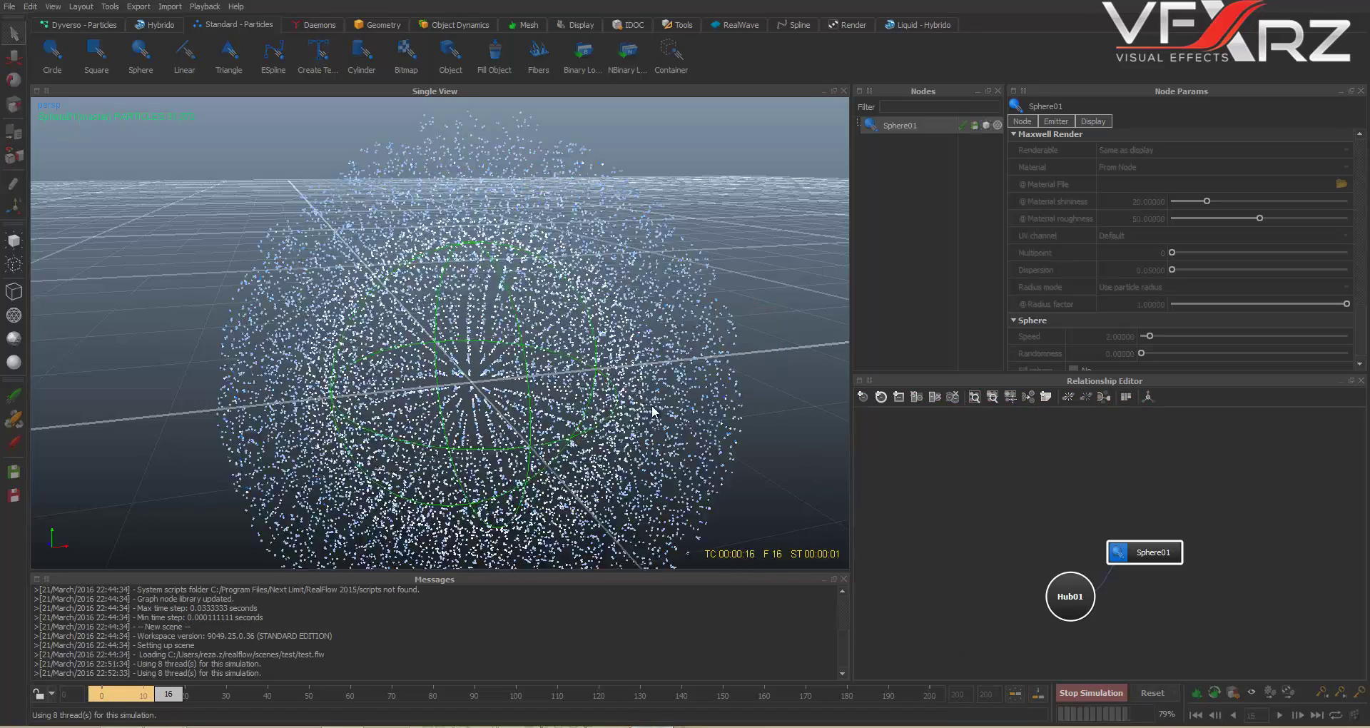
click(1086, 691)
scroll(444, 354, down, 3)
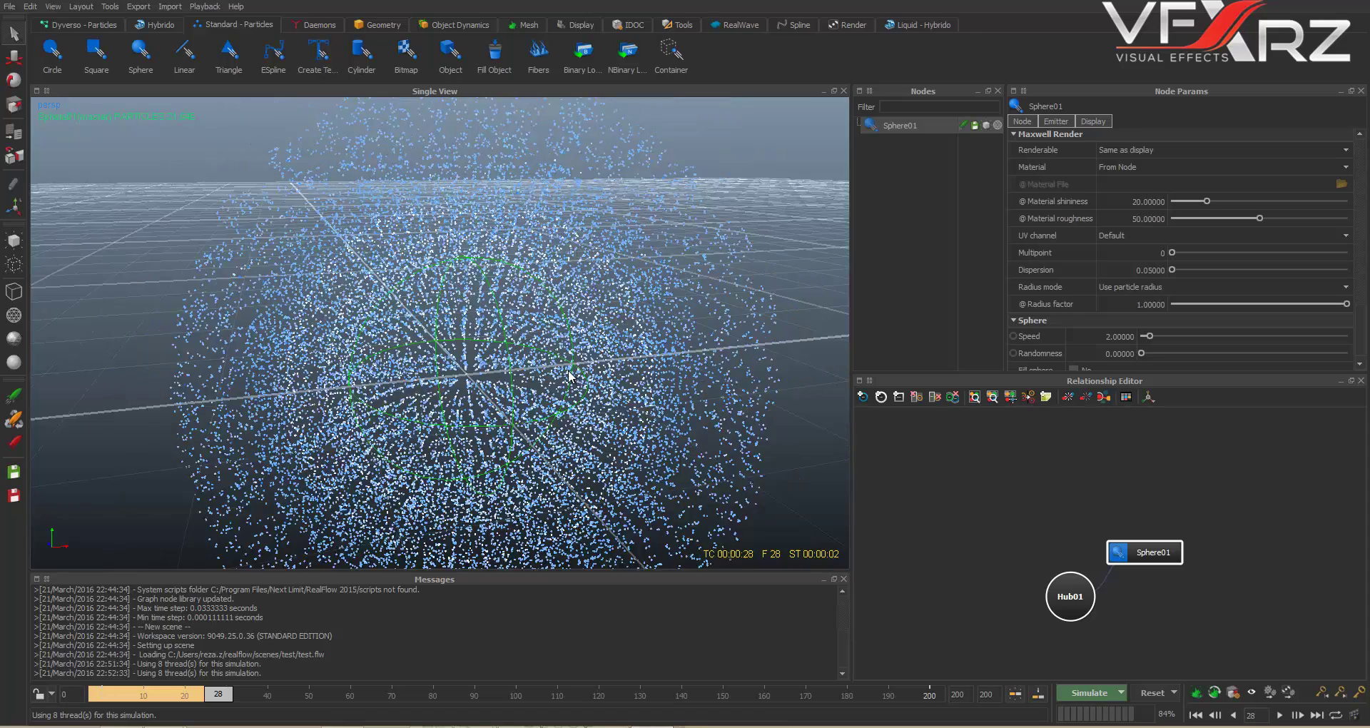
alt+drag(444, 353, 475, 354)
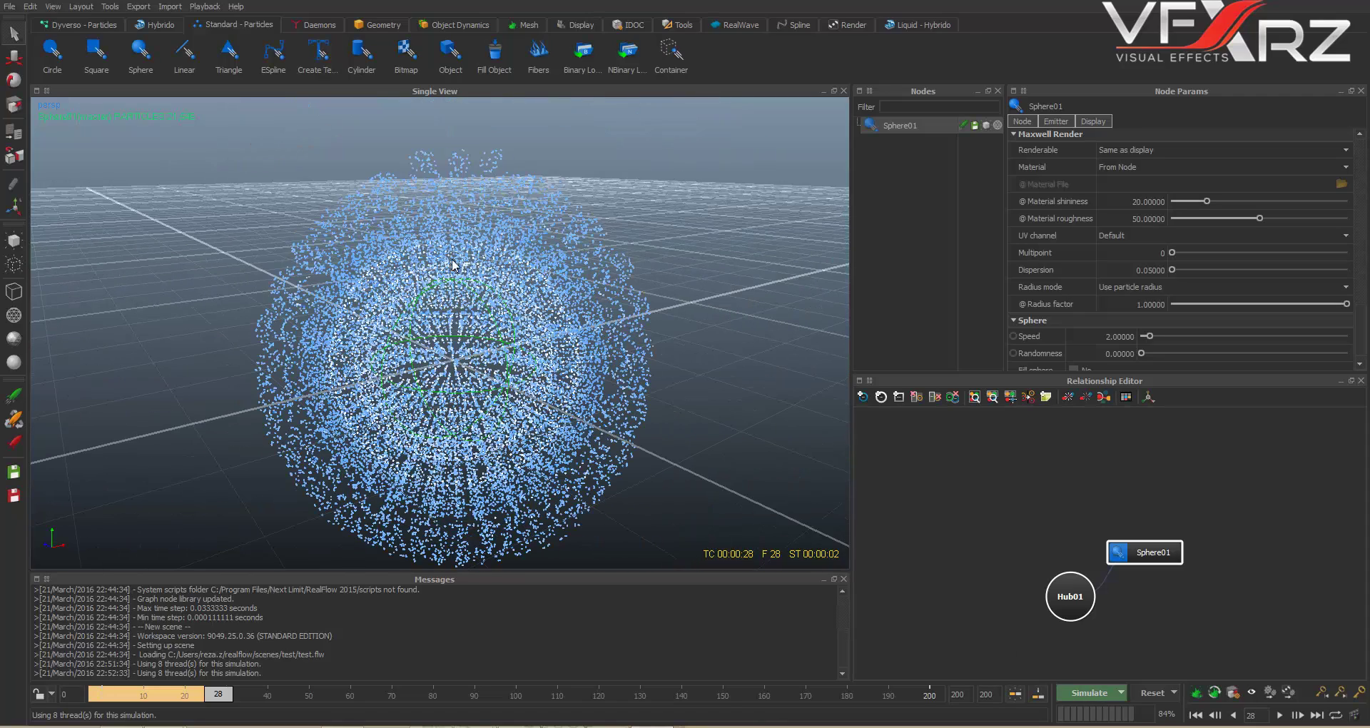
Step: Examine the sphere emitter's particles from above and review its node parameters, including the Sphere and Particles sections
mouse_move(577, 323)
alt+mouse_down()
mouse_move(395, 209)
mouse_move(462, 297)
mouse_move(531, 314)
mouse_move(571, 300)
alt+mouse_up()
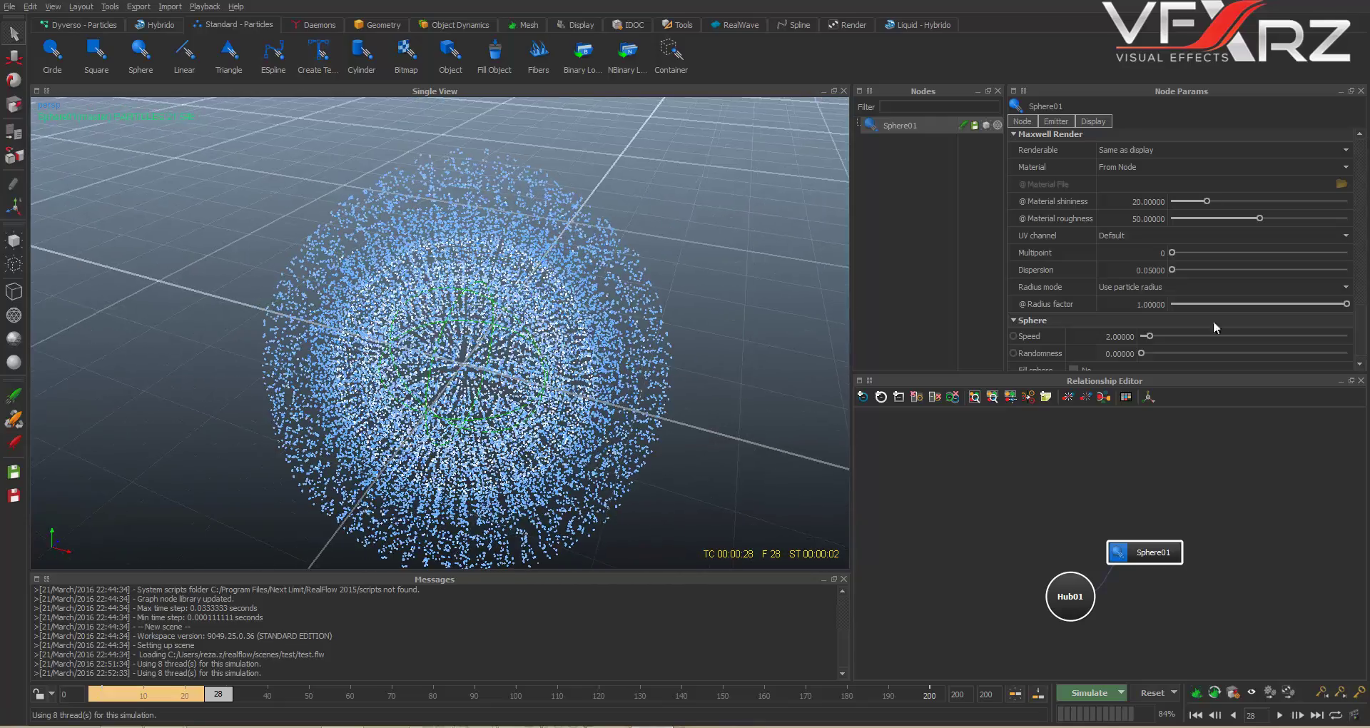
scroll(1244, 279, down, 1)
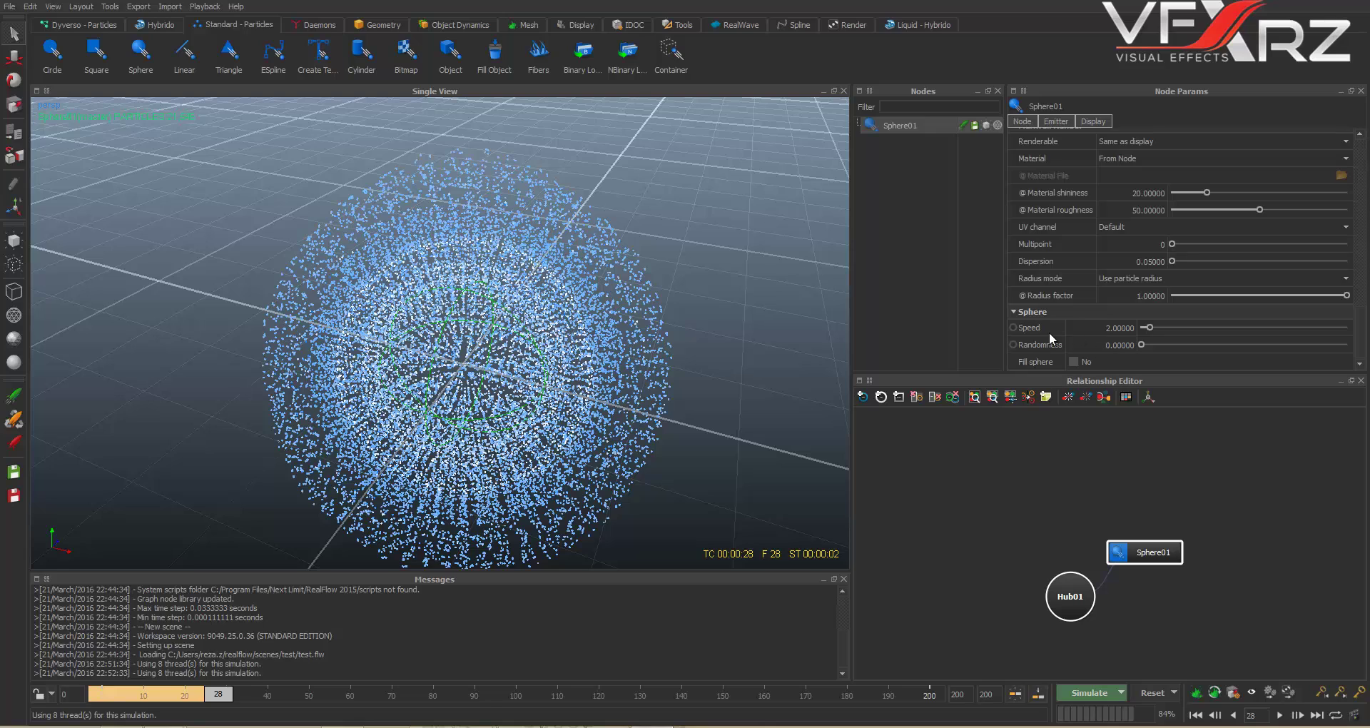
scroll(1050, 332, down, 8)
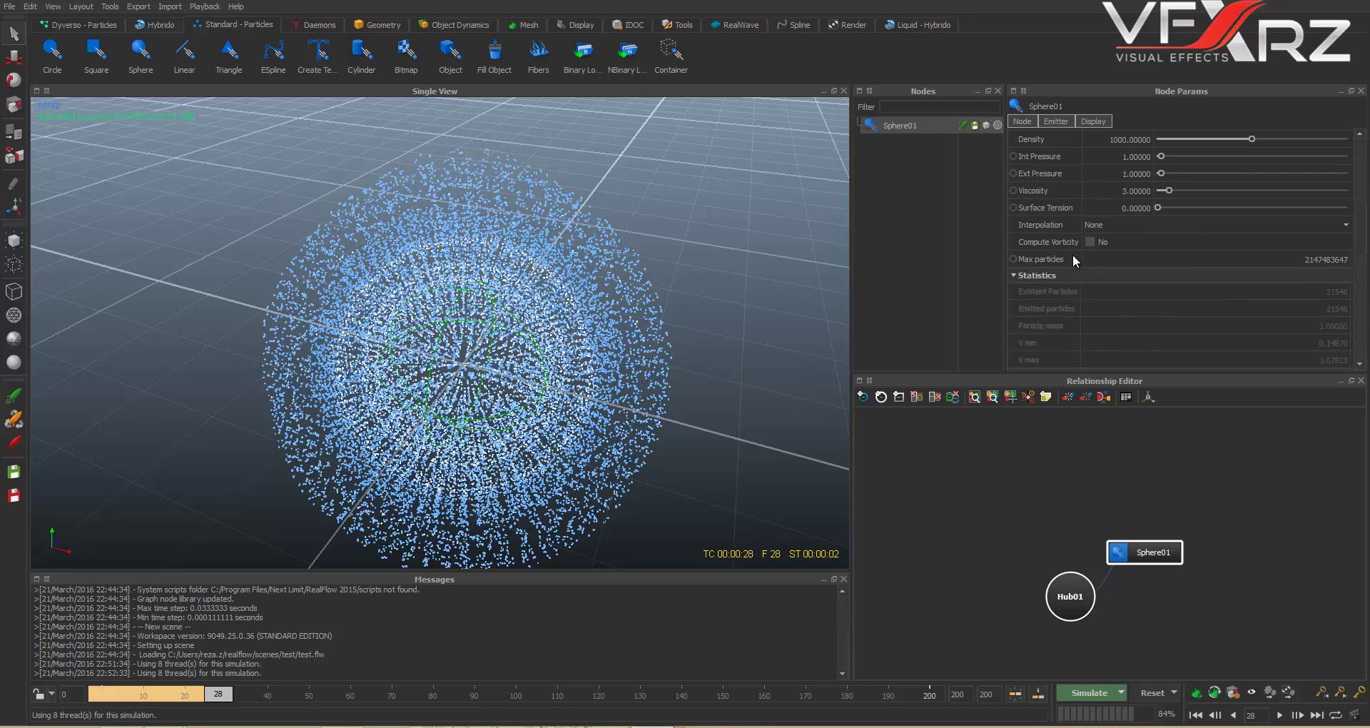
scroll(1073, 257, up, 3)
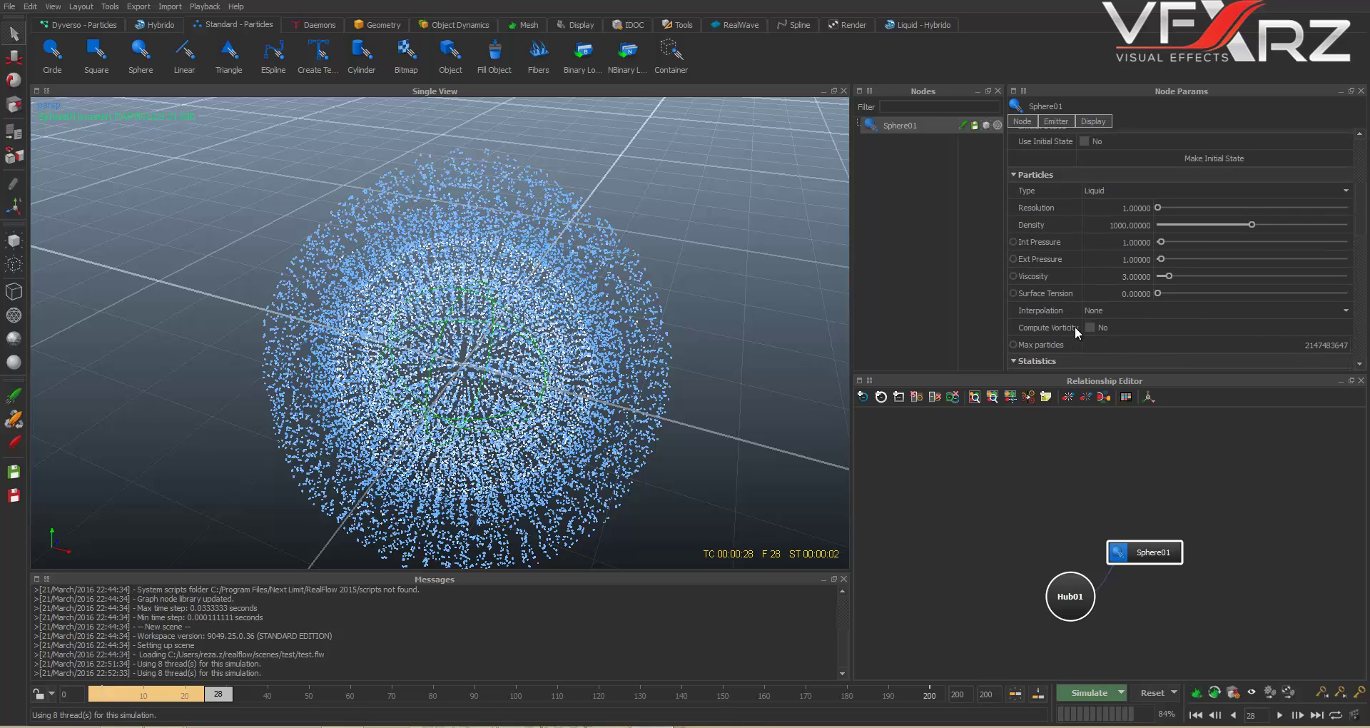
scroll(1066, 287, up, 6)
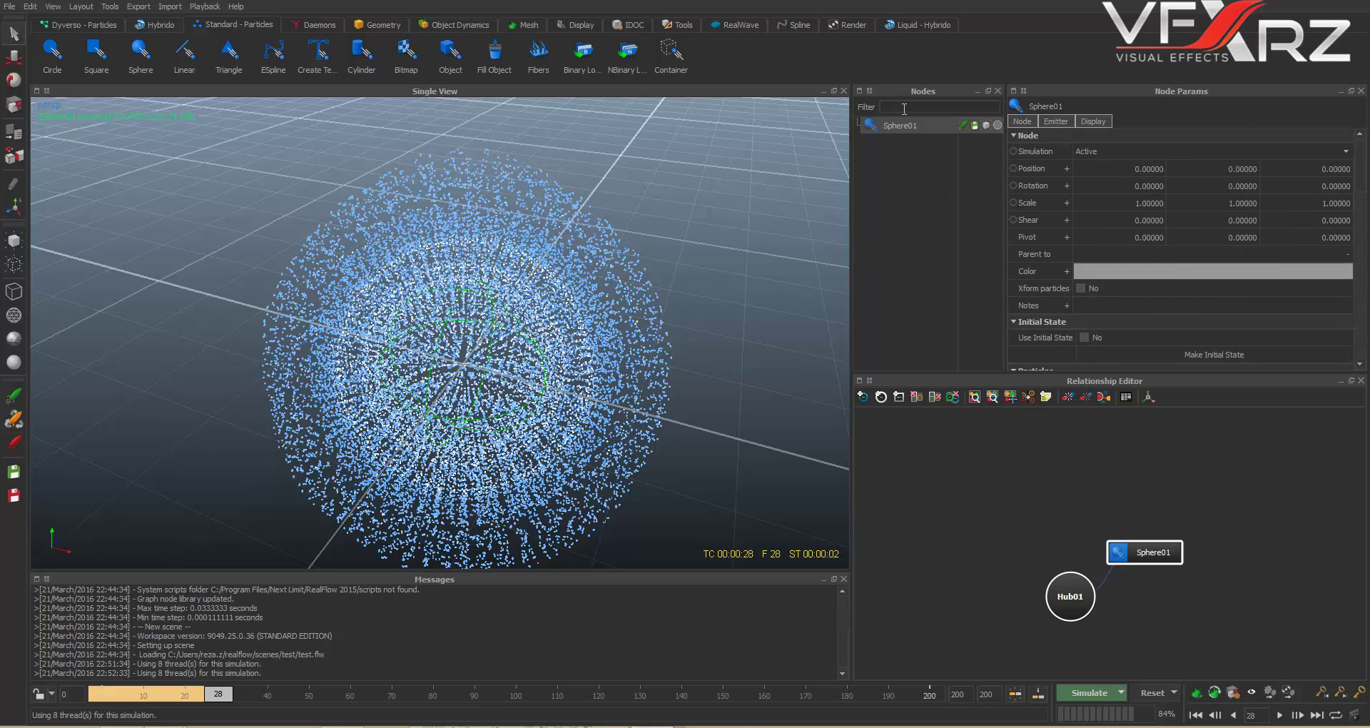
Step: Replace the sphere emitter with a Linear emitter and reset the scene
key(Delete)
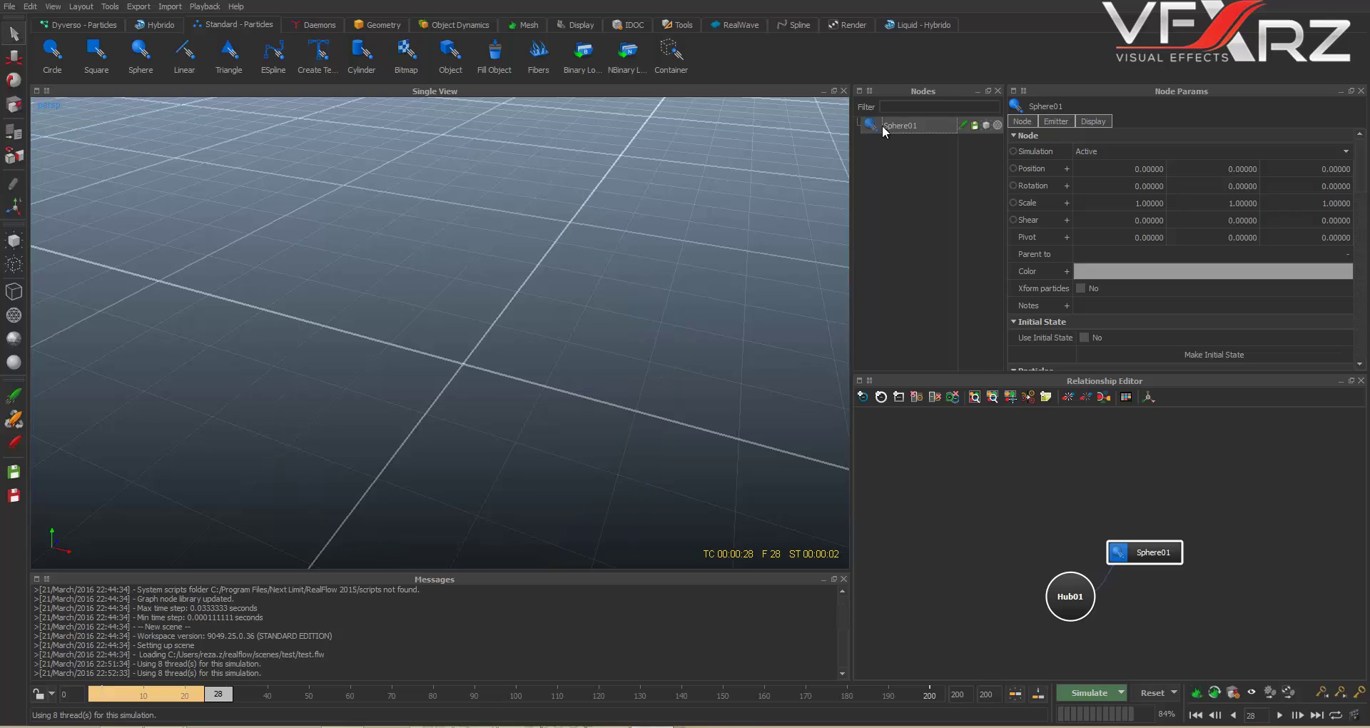
click(179, 56)
click(1153, 692)
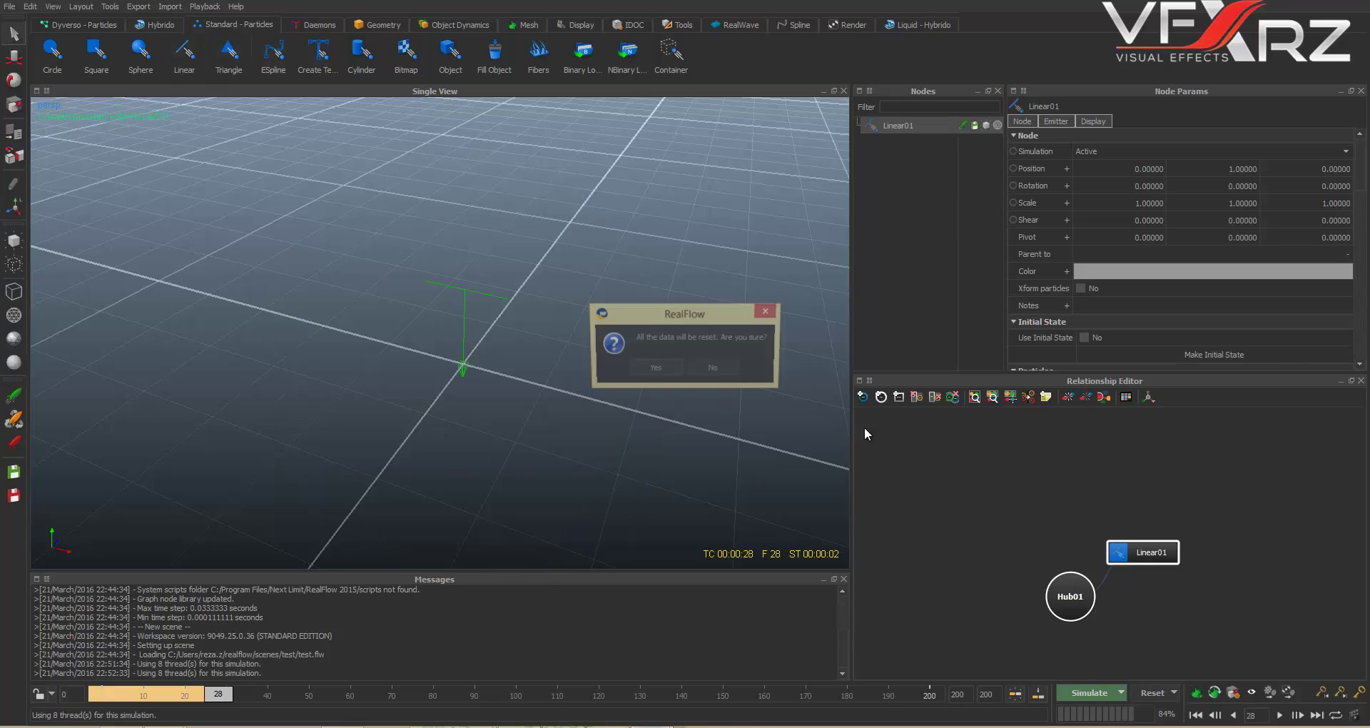
click(659, 364)
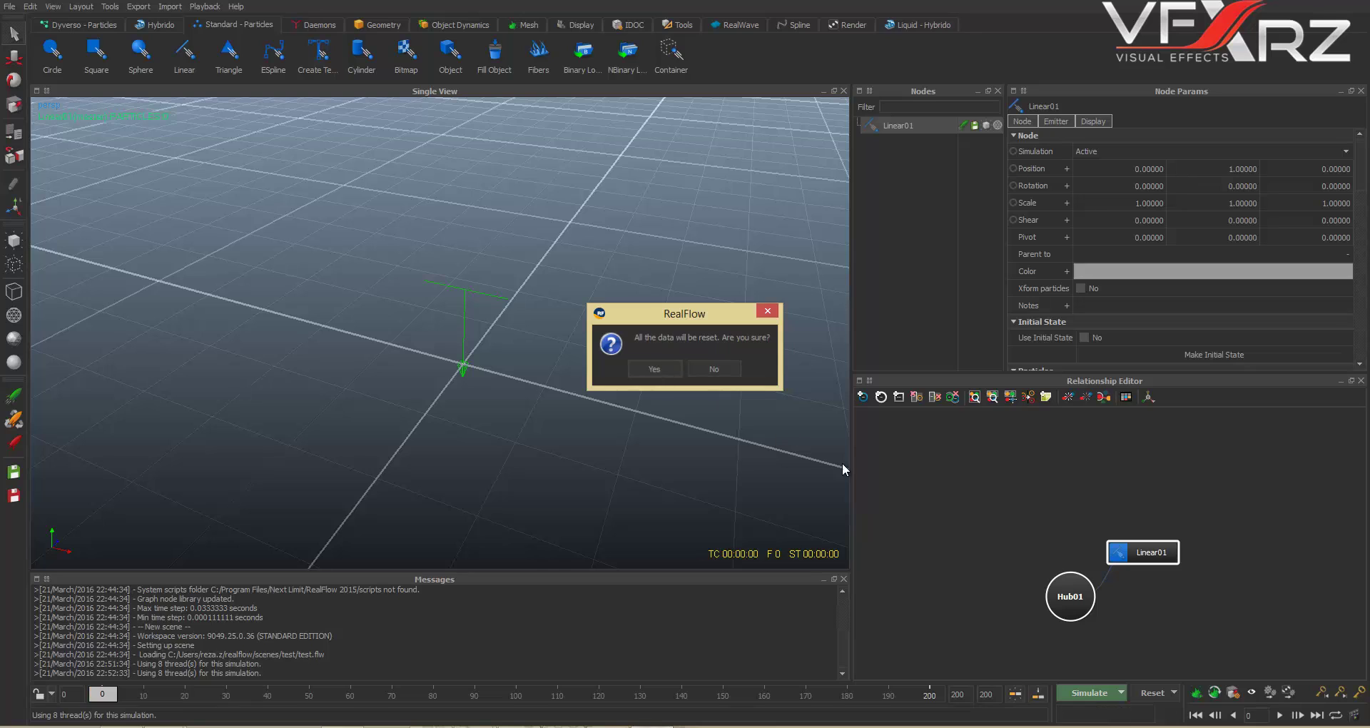
Step: Simulate the linear emitter up to frame 40 and view its particles up close from a lower angle
click(1083, 691)
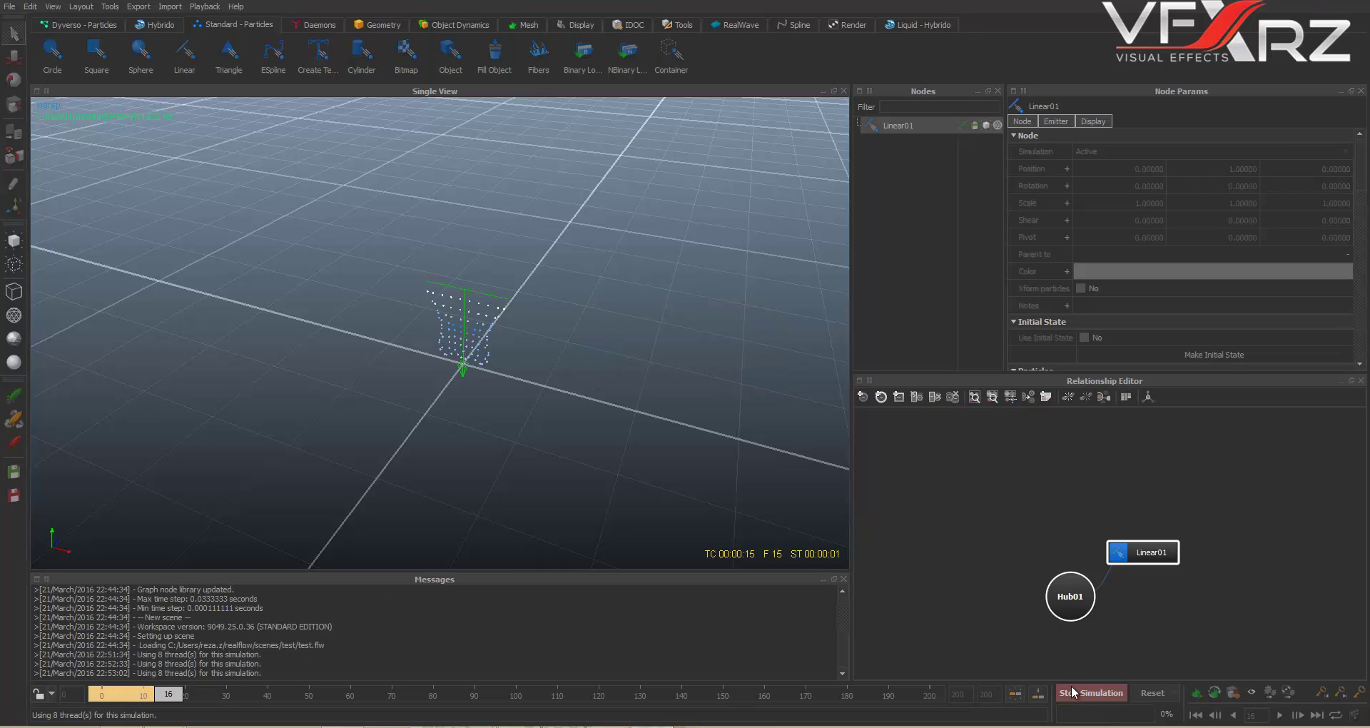
click(1076, 688)
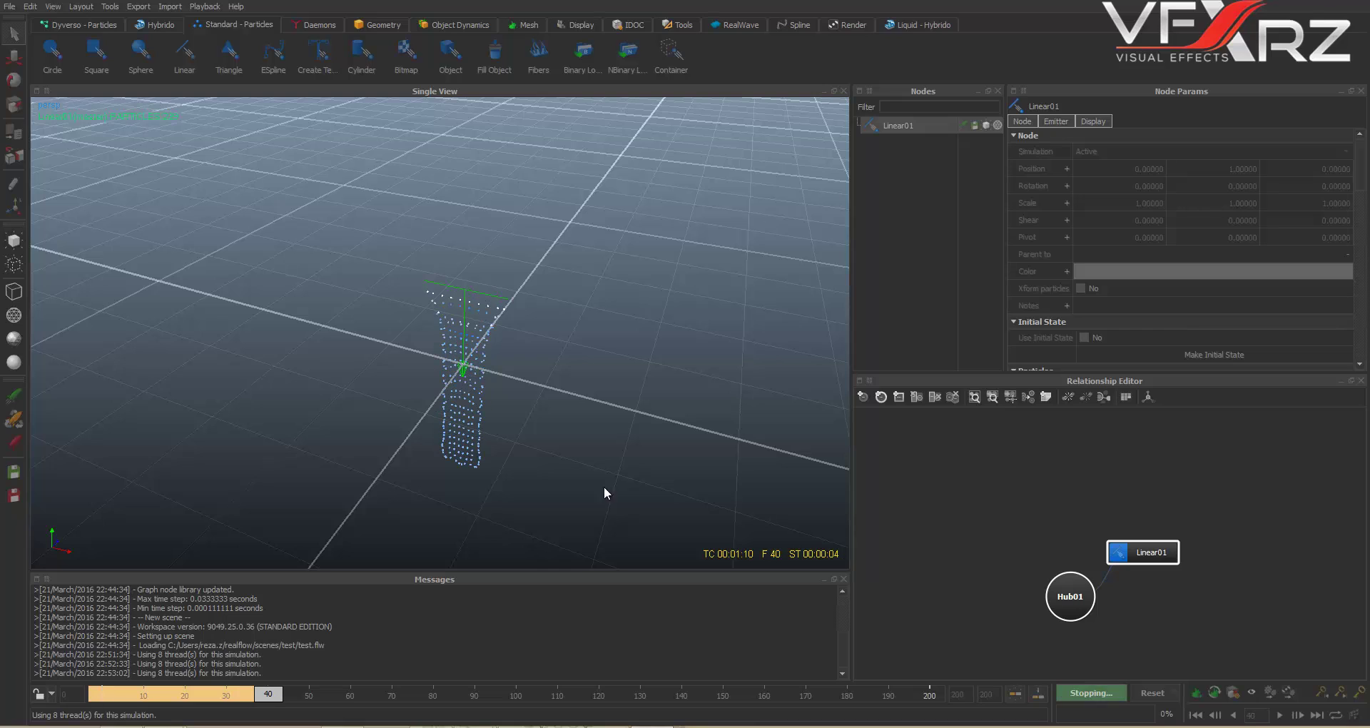
alt+drag(400, 340, 541, 285)
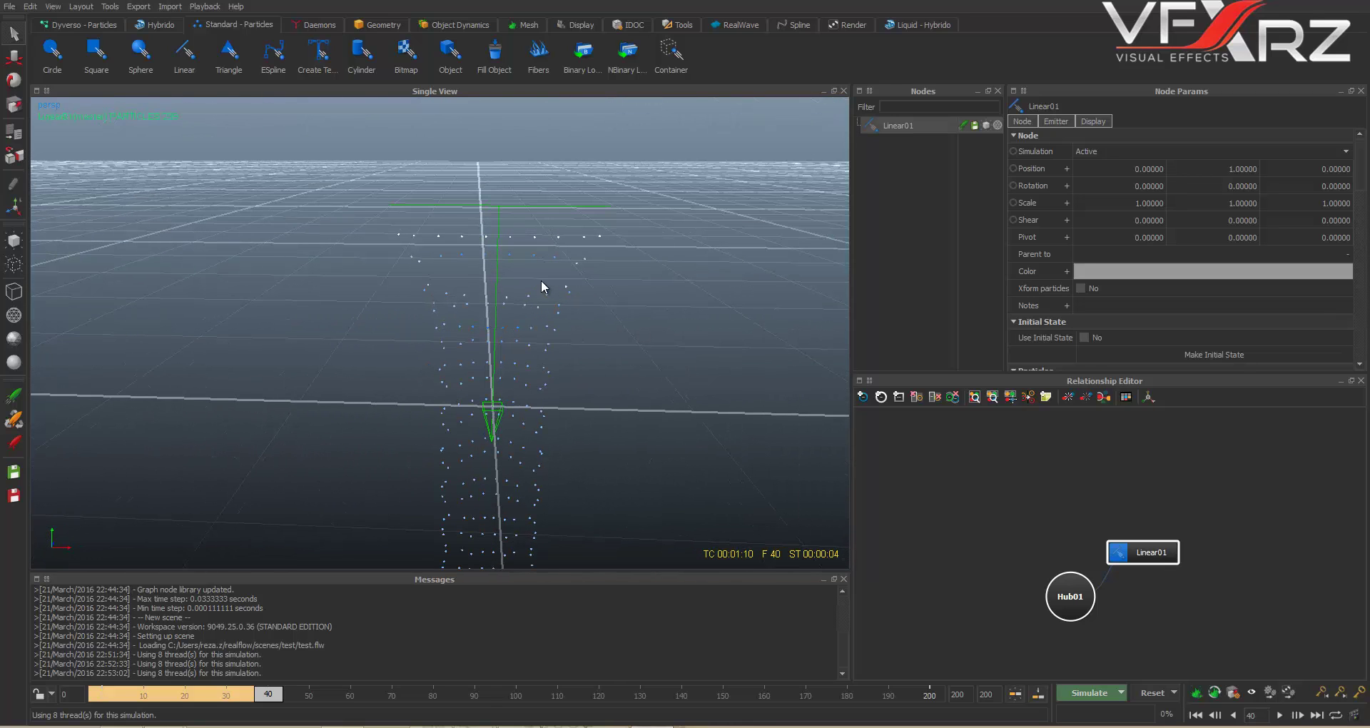
Step: Replace the linear emitter with a Triangle emitter and reset the scene
key(Delete)
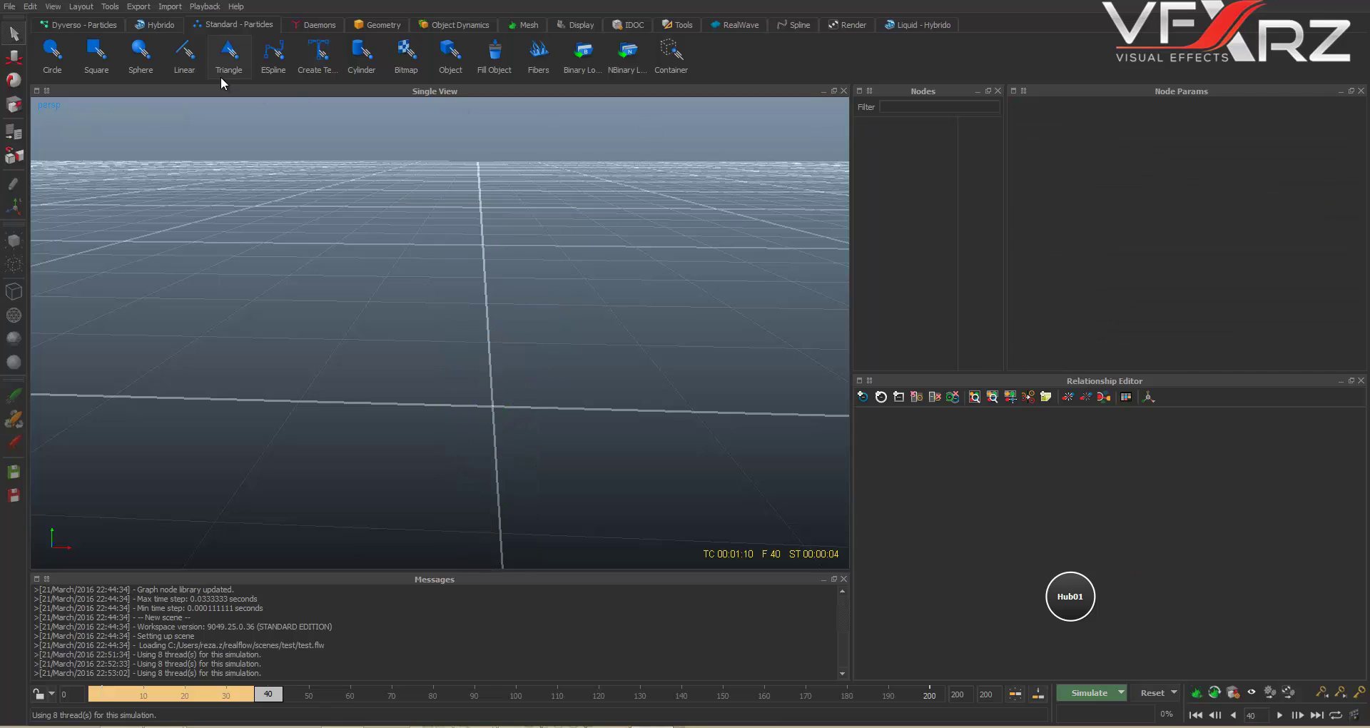
click(230, 67)
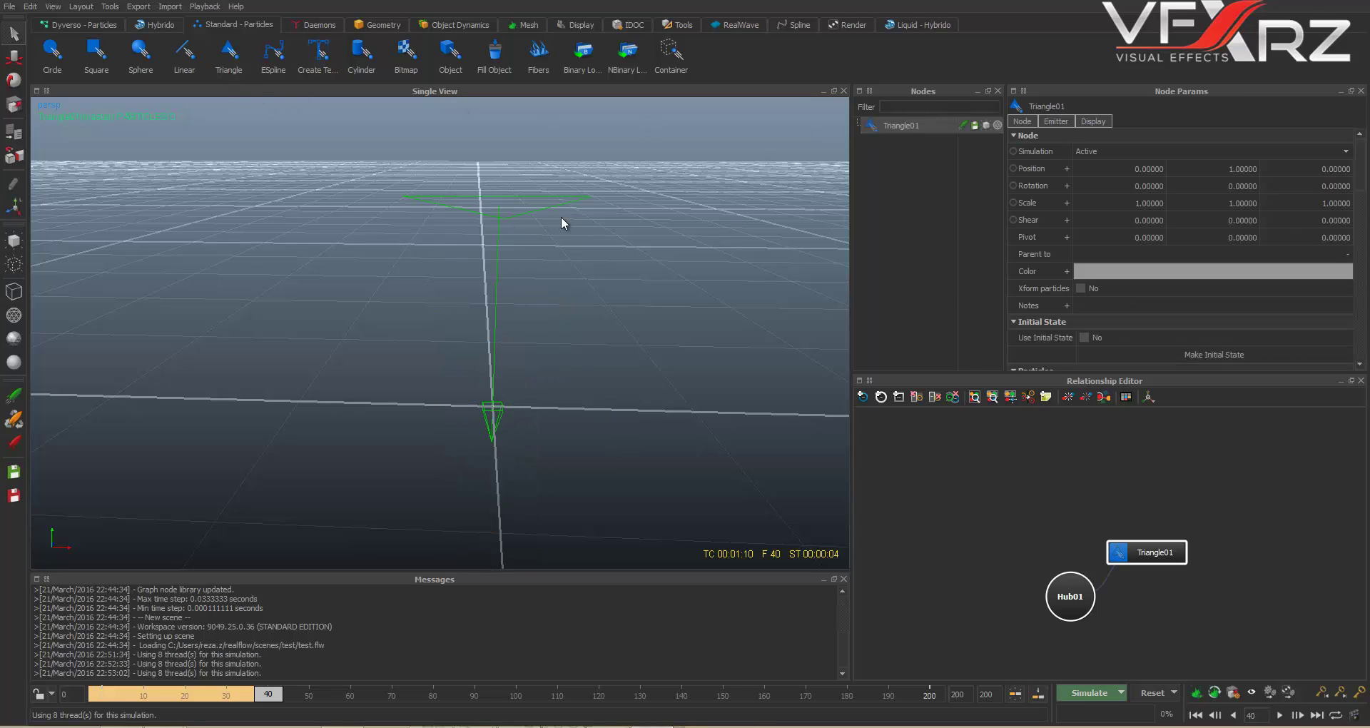
alt+drag(563, 234, 935, 660)
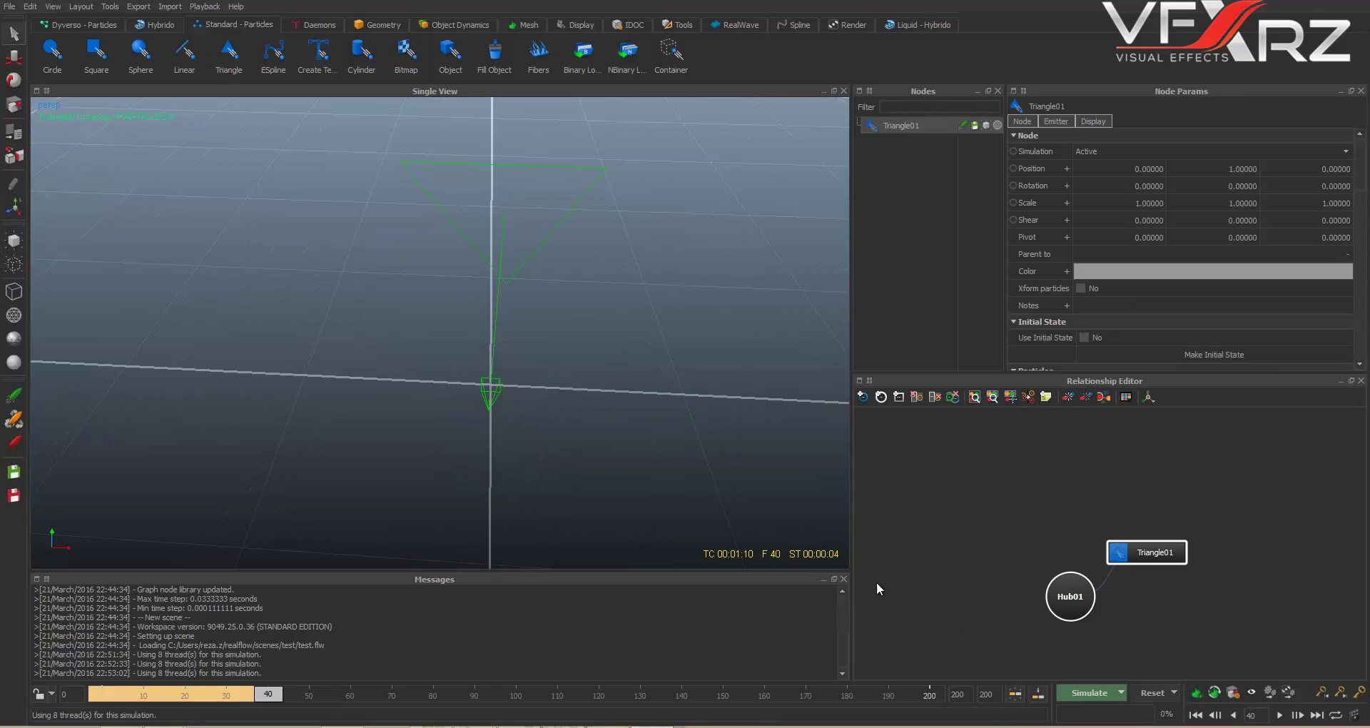
key(ctrl+r)
click(650, 369)
Step: Simulate the triangle emitter up to frame 23 and view its particles from a lower side angle
click(1080, 692)
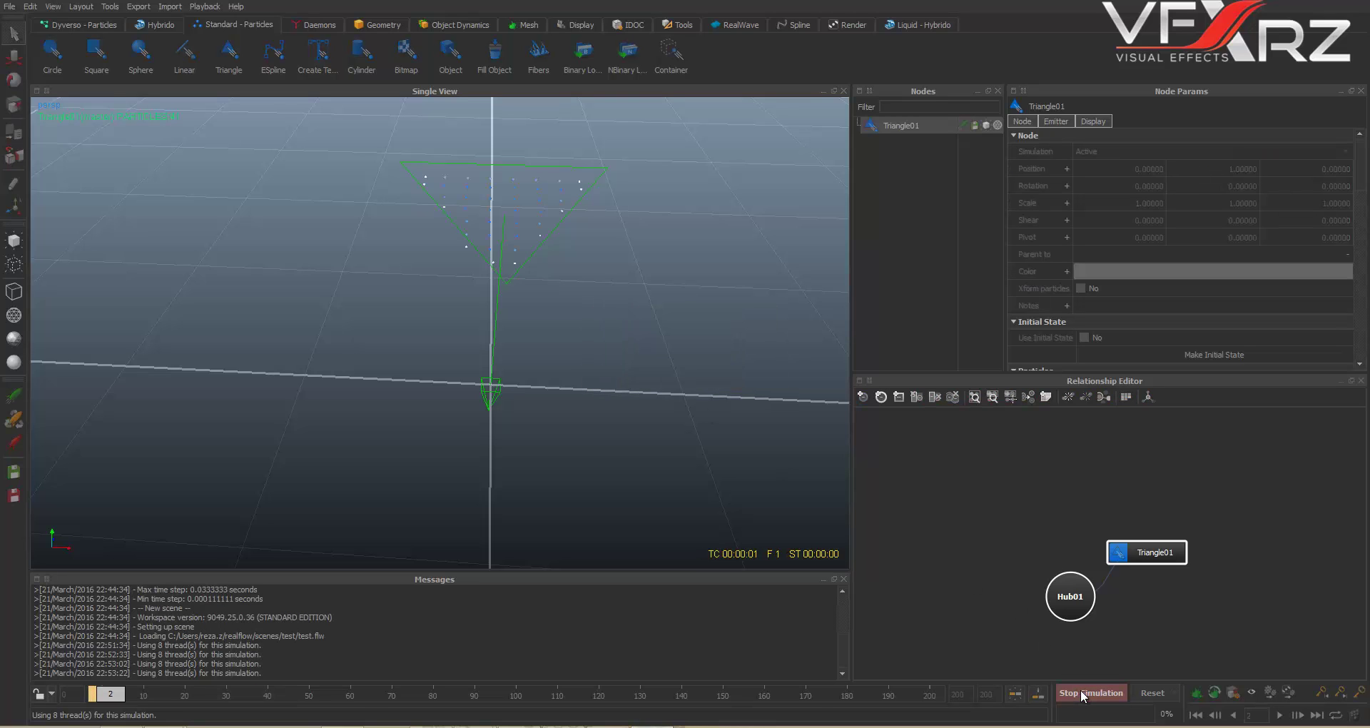
click(1082, 693)
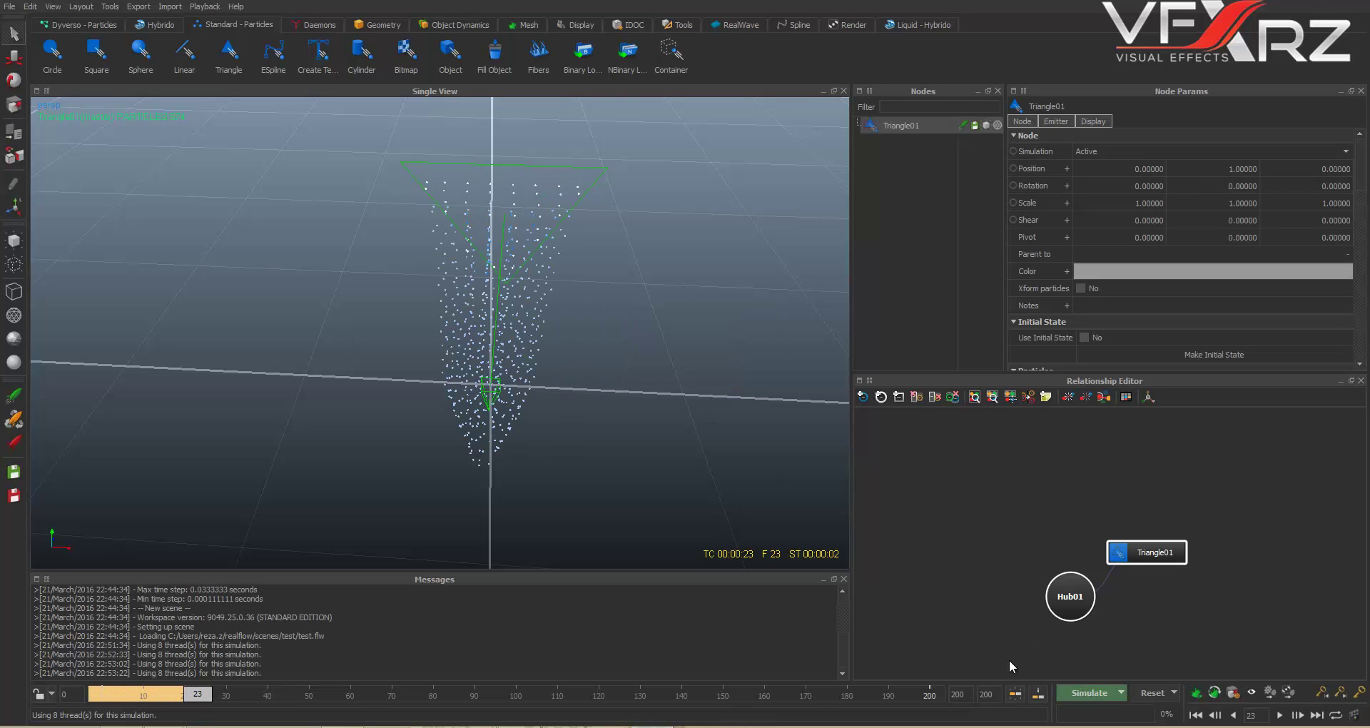
alt+drag(631, 452, 919, 195)
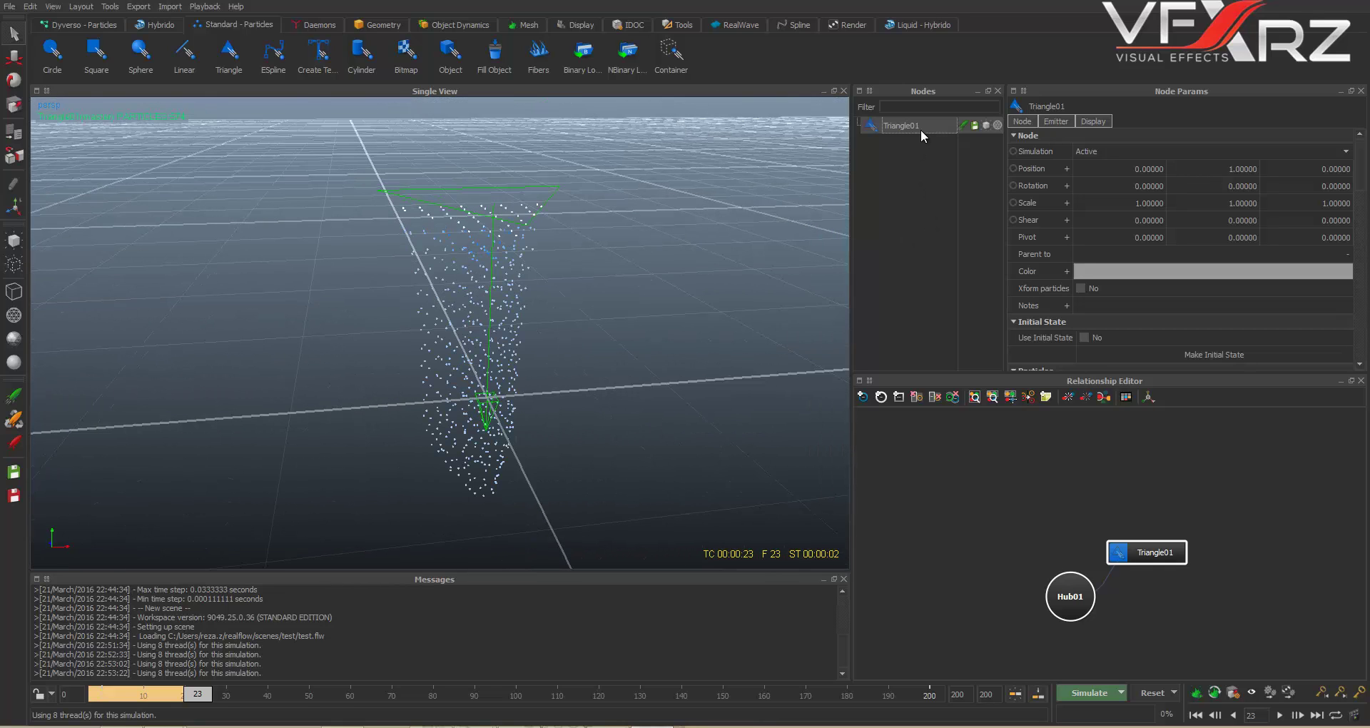
Step: Replace the triangle emitter with an ESpline emitter and inspect its spline and rings from several angles
key(Delete)
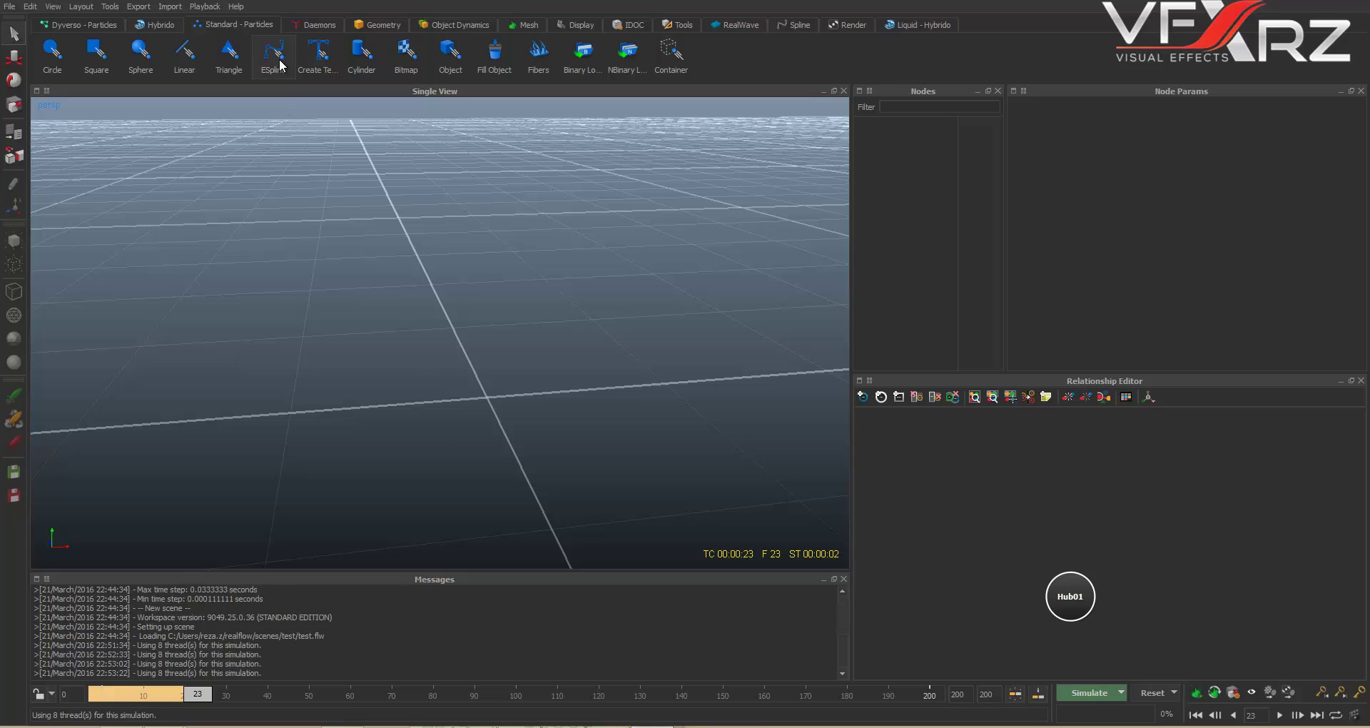
click(280, 66)
scroll(697, 232, down, 3)
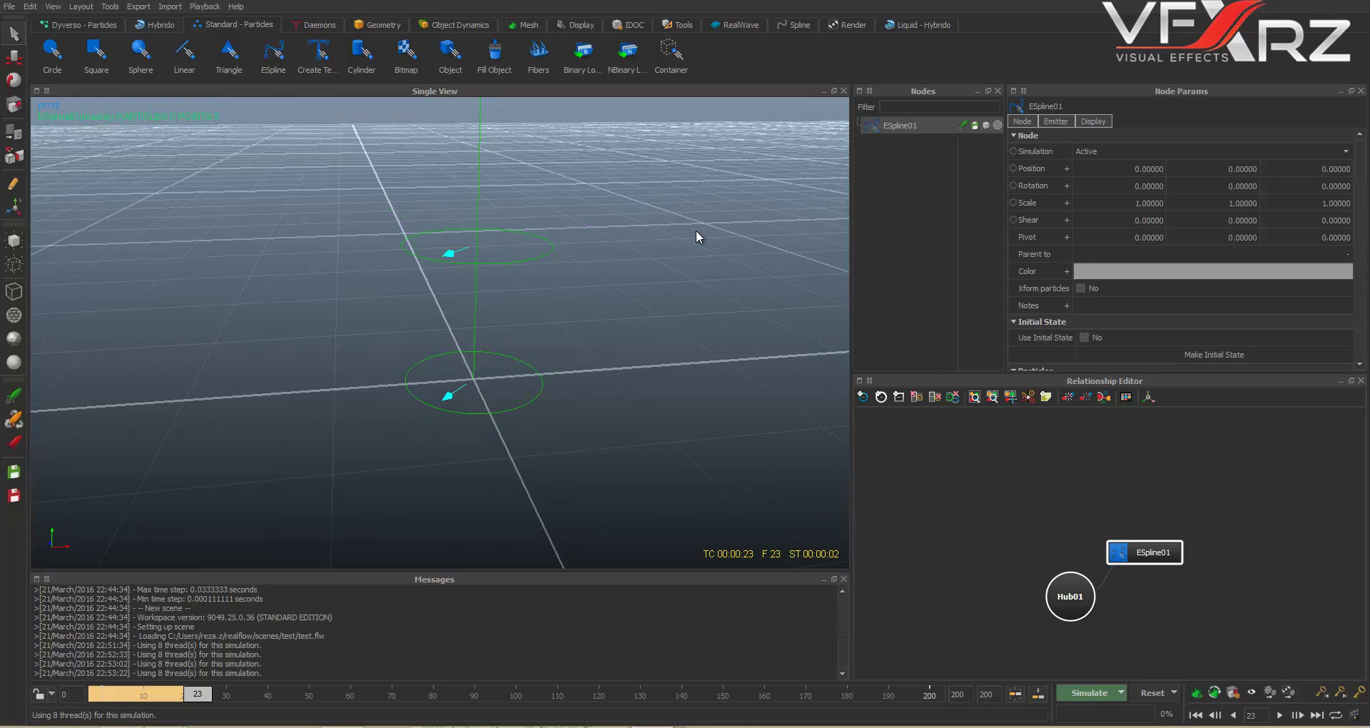
alt+drag(593, 183, 555, 229)
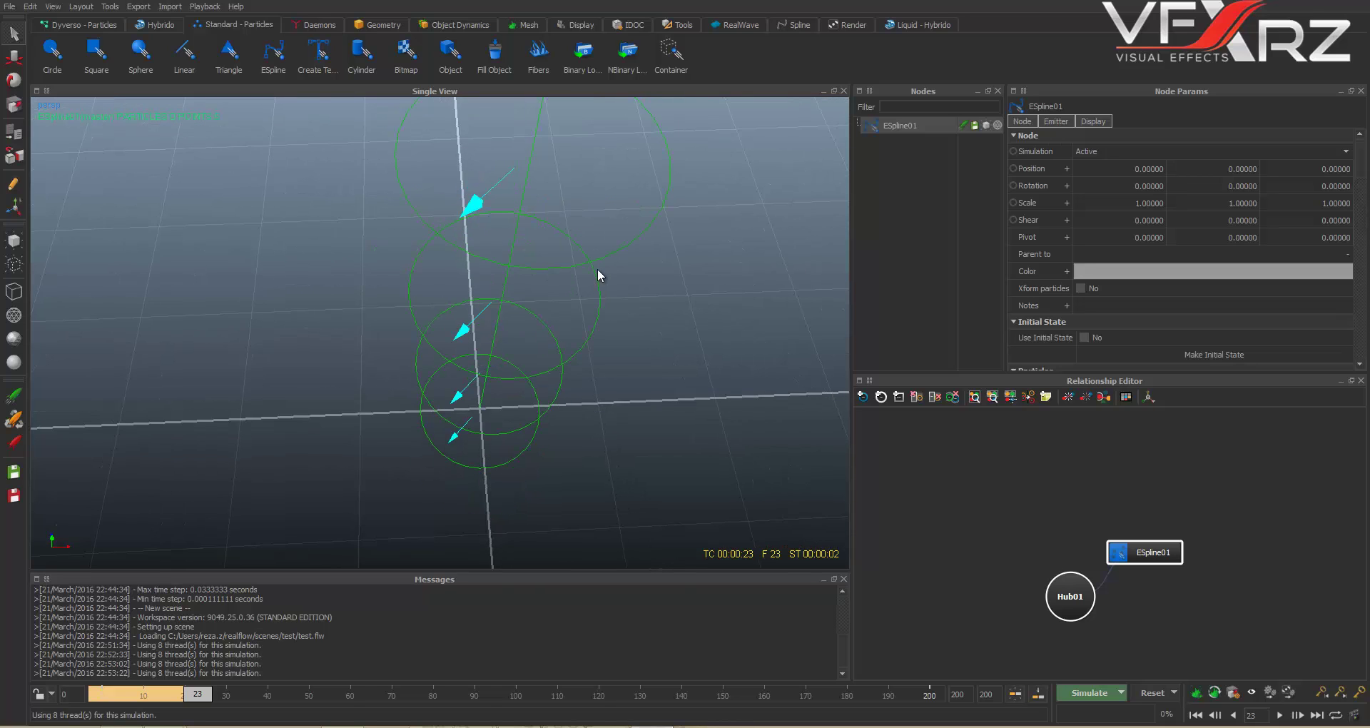
alt+drag(597, 270, 526, 205)
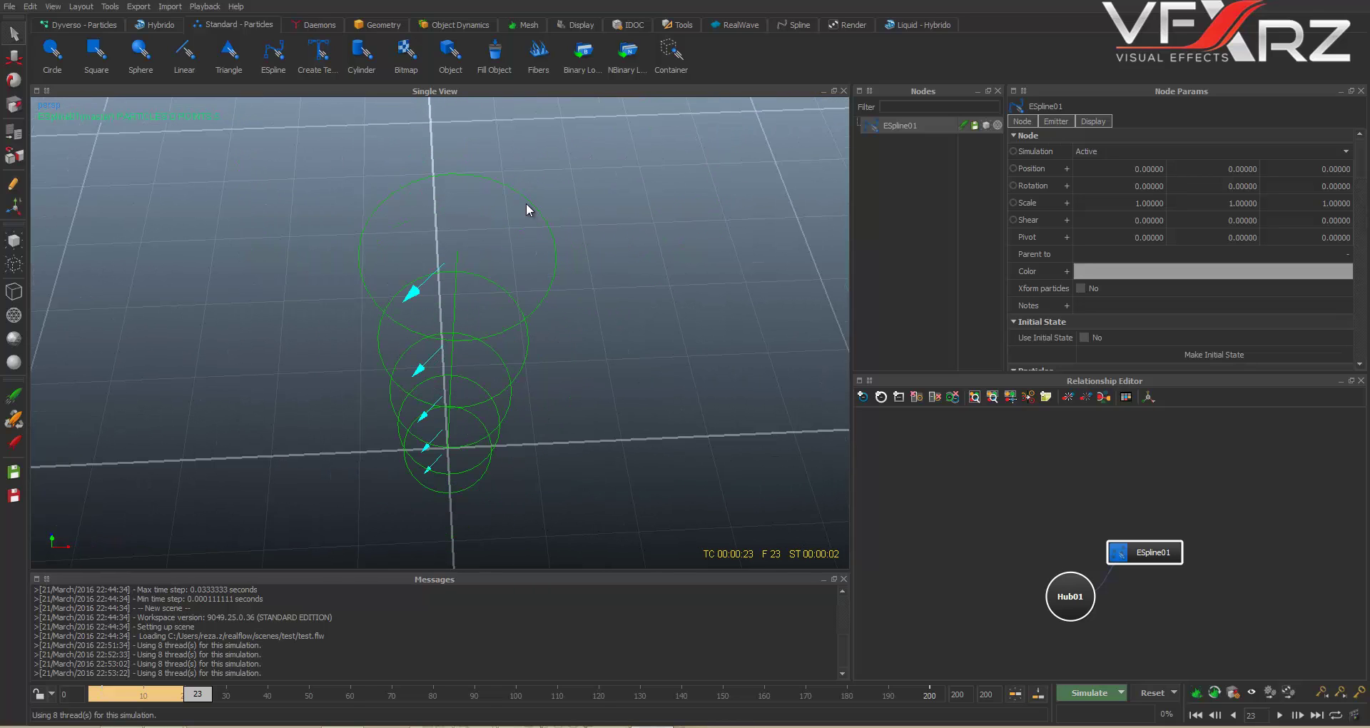
alt+drag(533, 421, 366, 512)
alt+drag(550, 213, 517, 343)
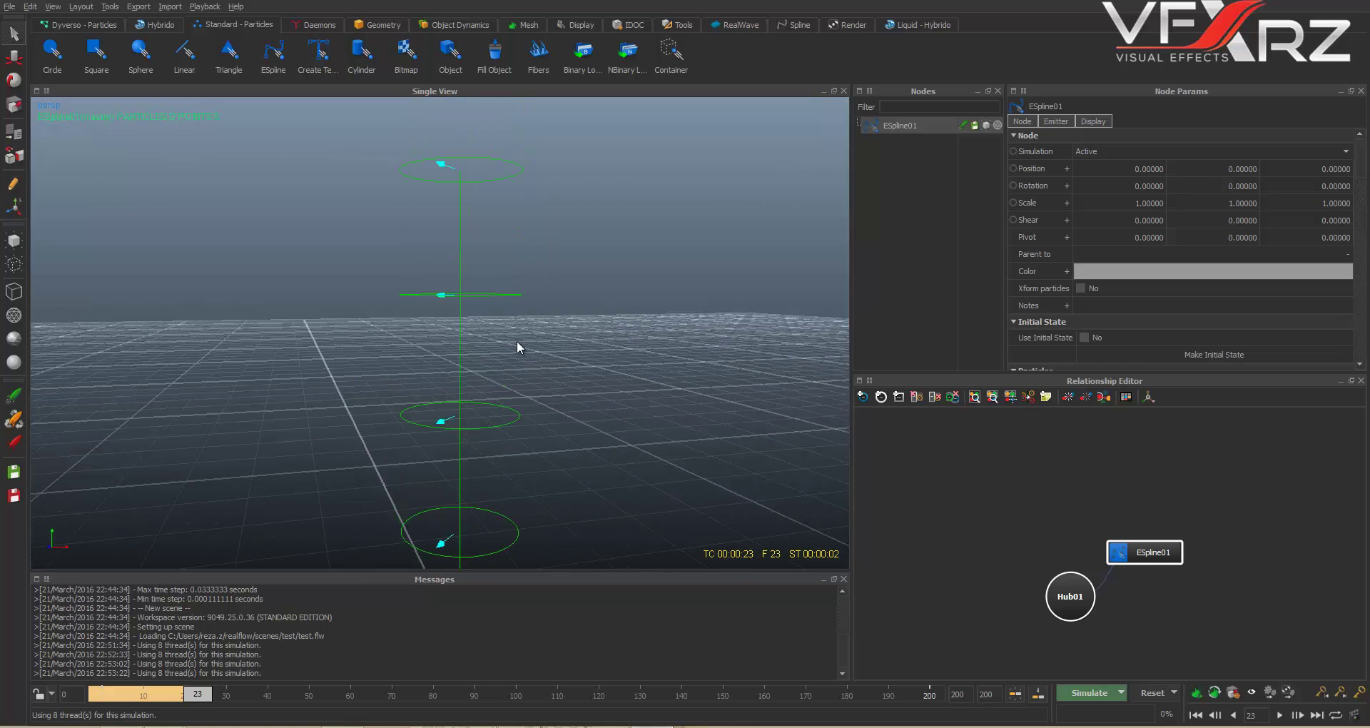
click(314, 24)
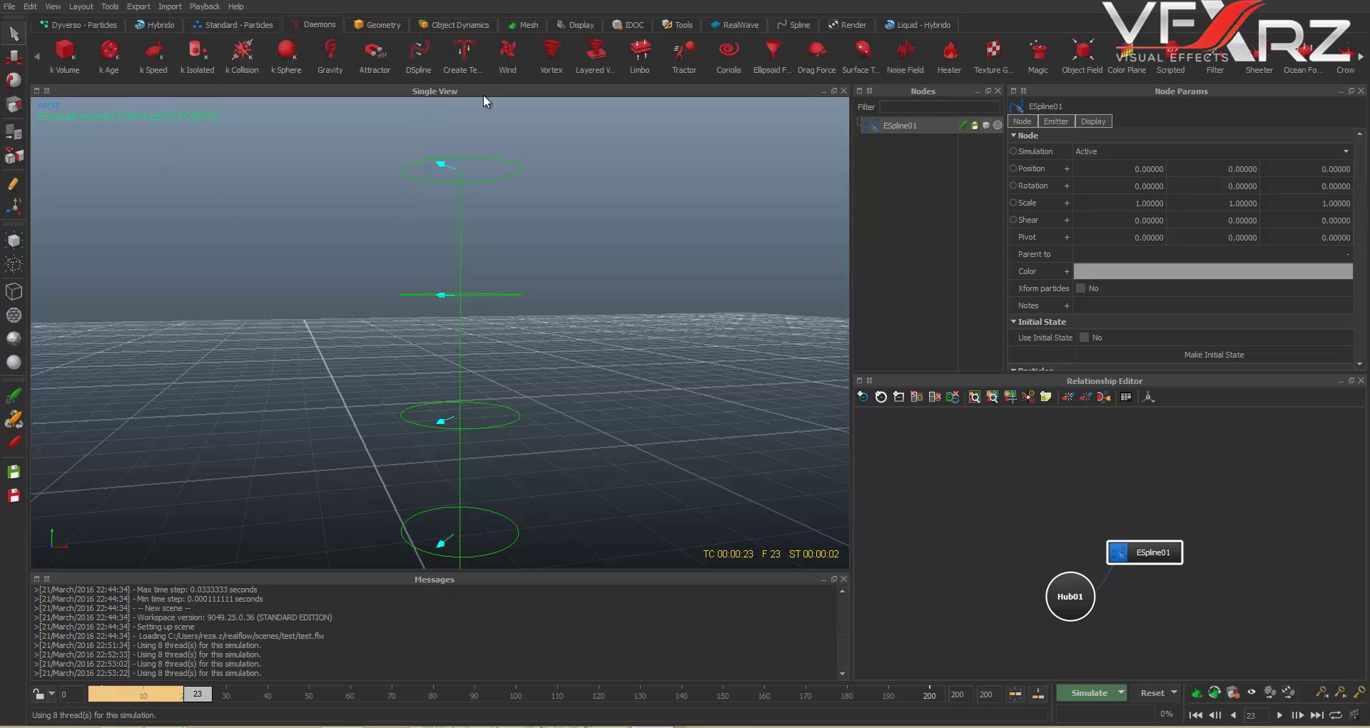
click(230, 28)
Step: Reset the scene, simulate the ESpline emitter up to frame 51, and view the swirling particles along the whole spline
alt+drag(627, 225, 549, 263)
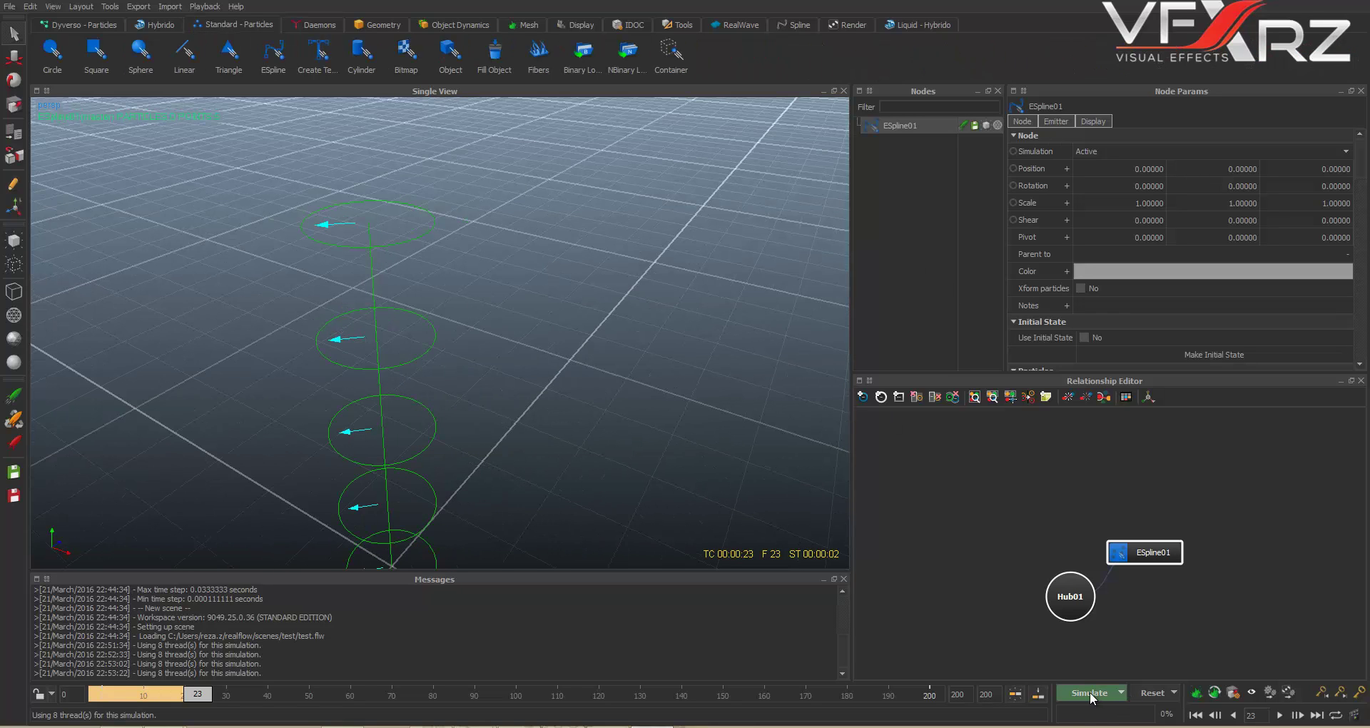
click(1149, 698)
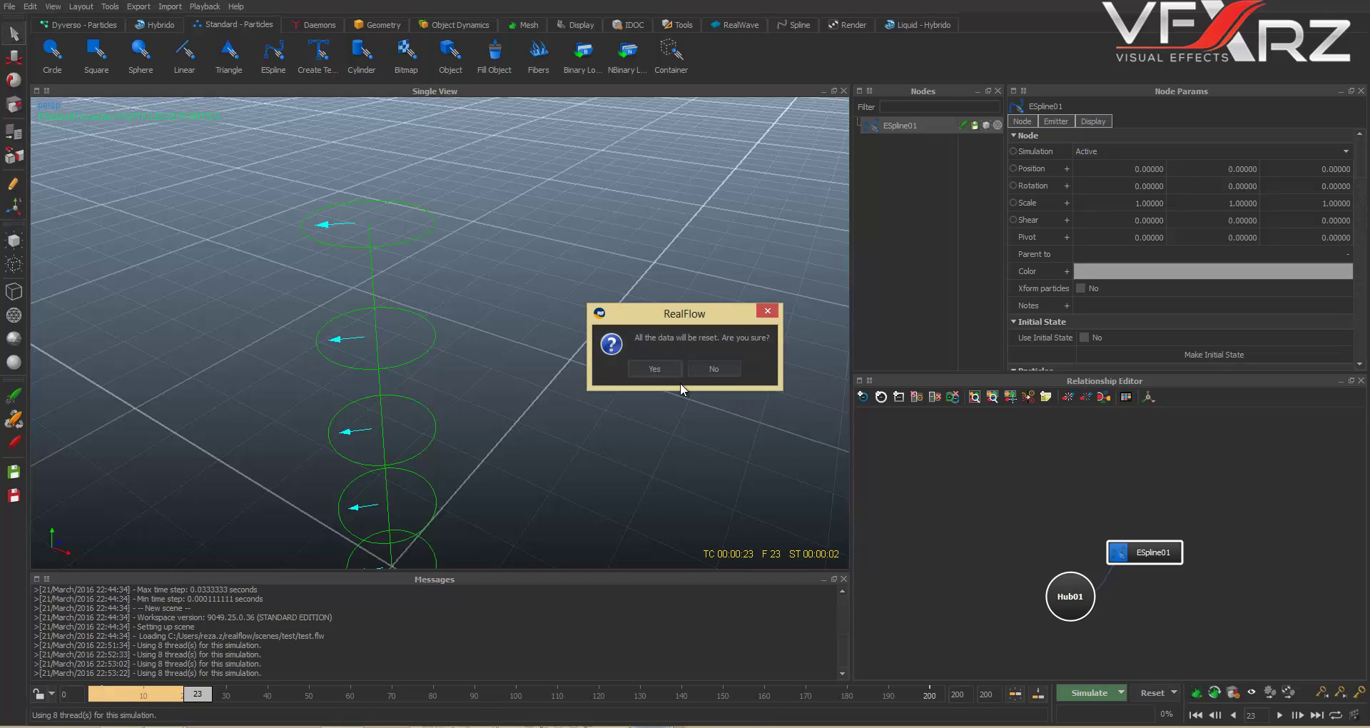
click(669, 374)
click(1093, 693)
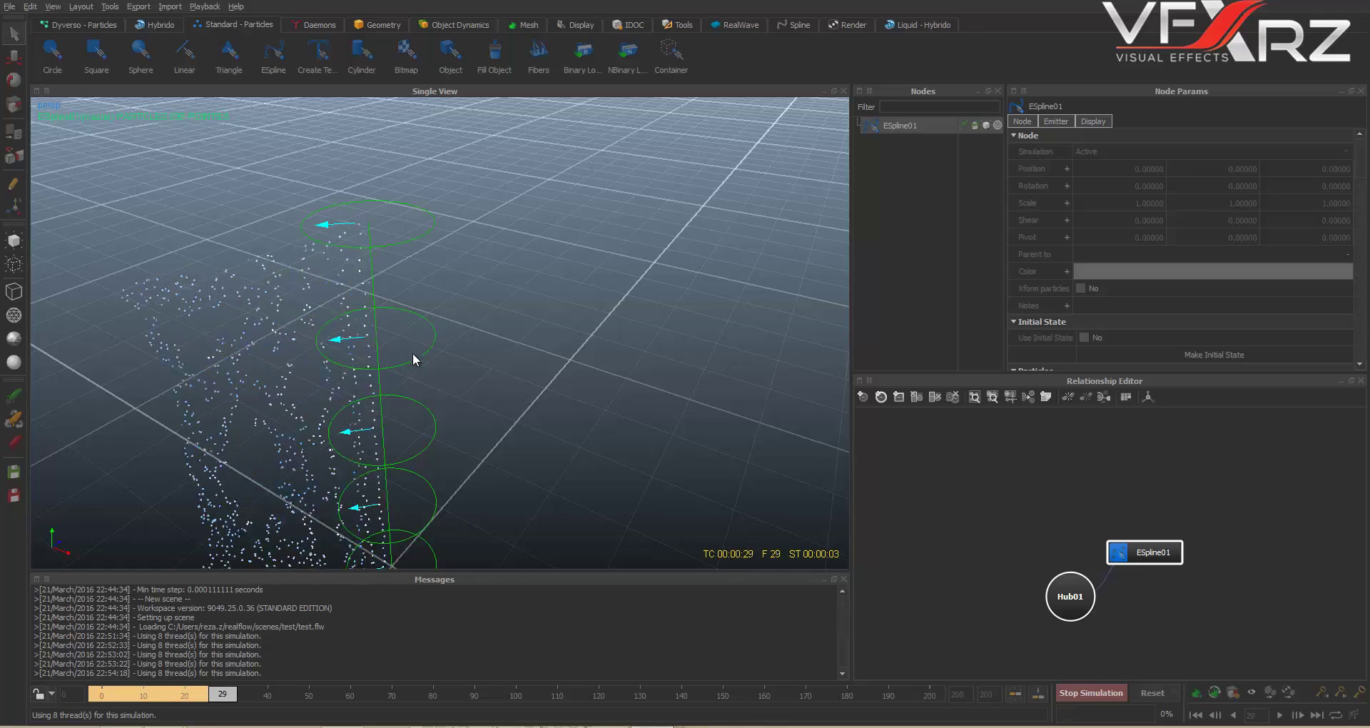
click(1077, 695)
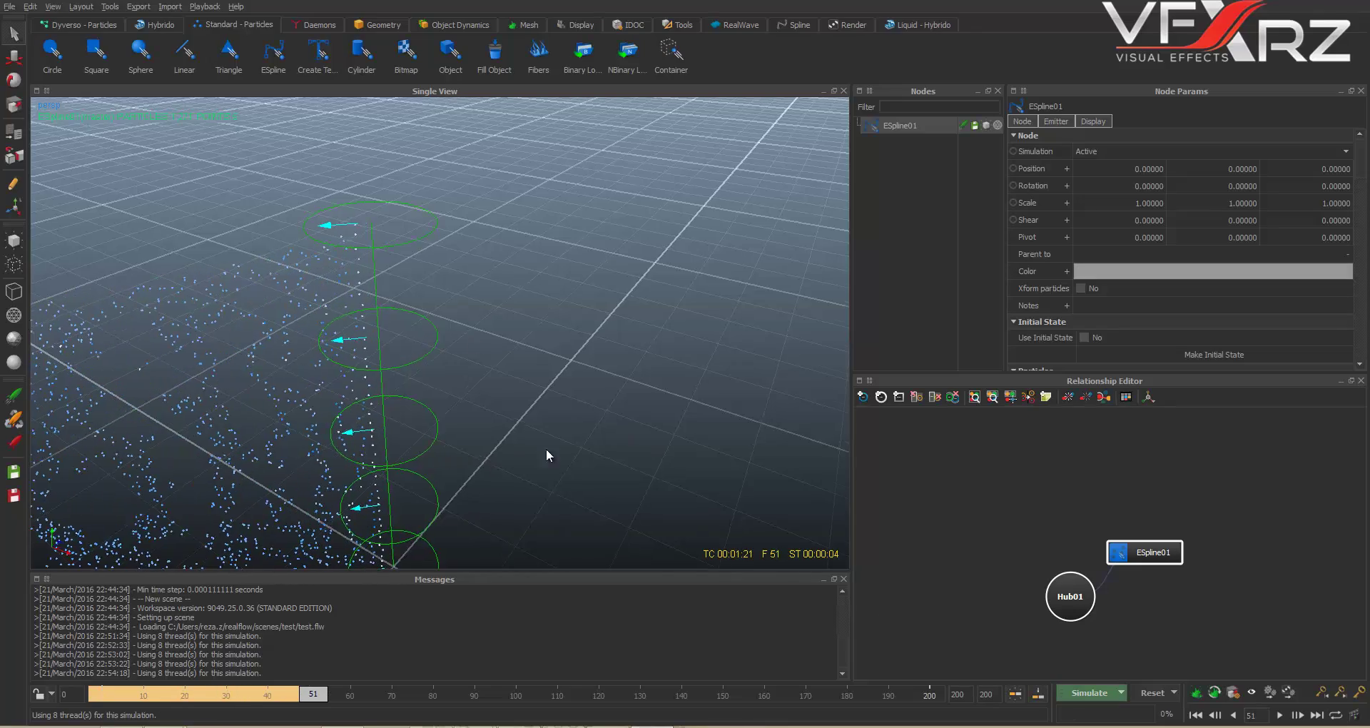
alt+drag(546, 448, 554, 352)
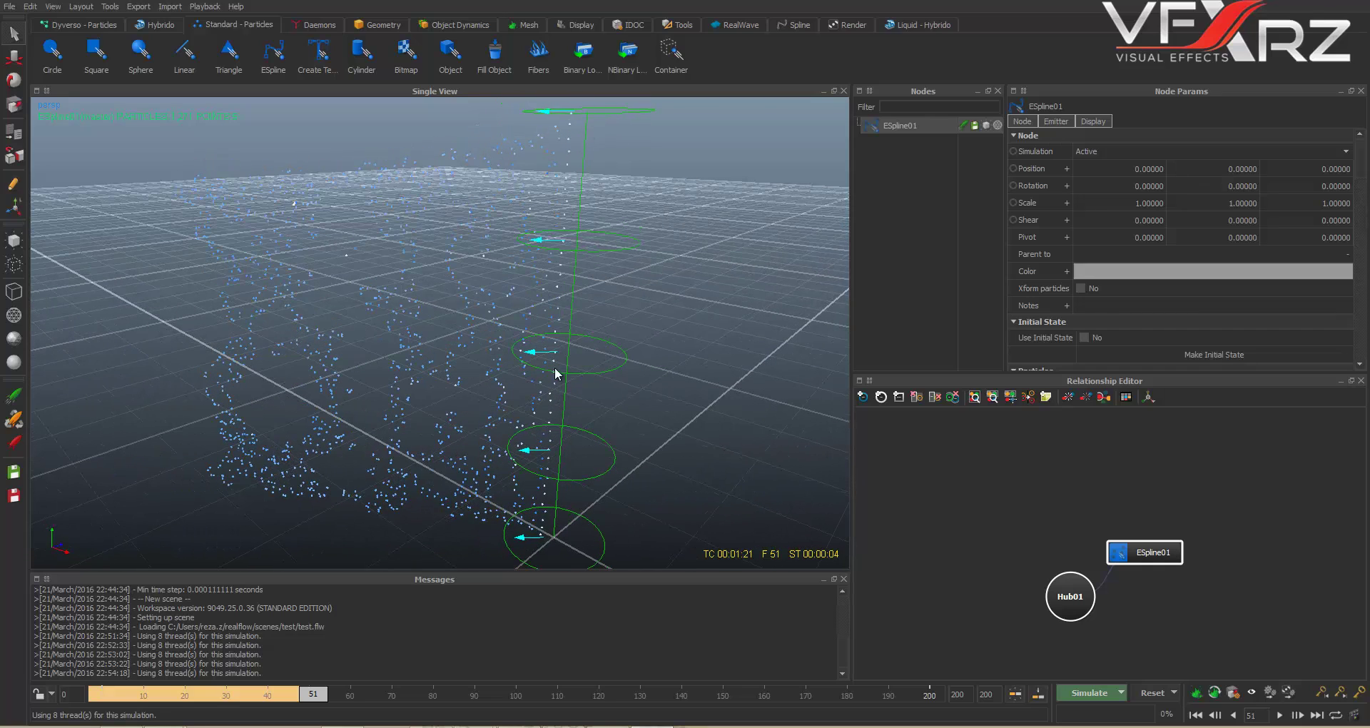
Step: Reshape the ESpline in edit mode by moving its three middle control points, offsetting the lower two in opposite directions along X
click(15, 184)
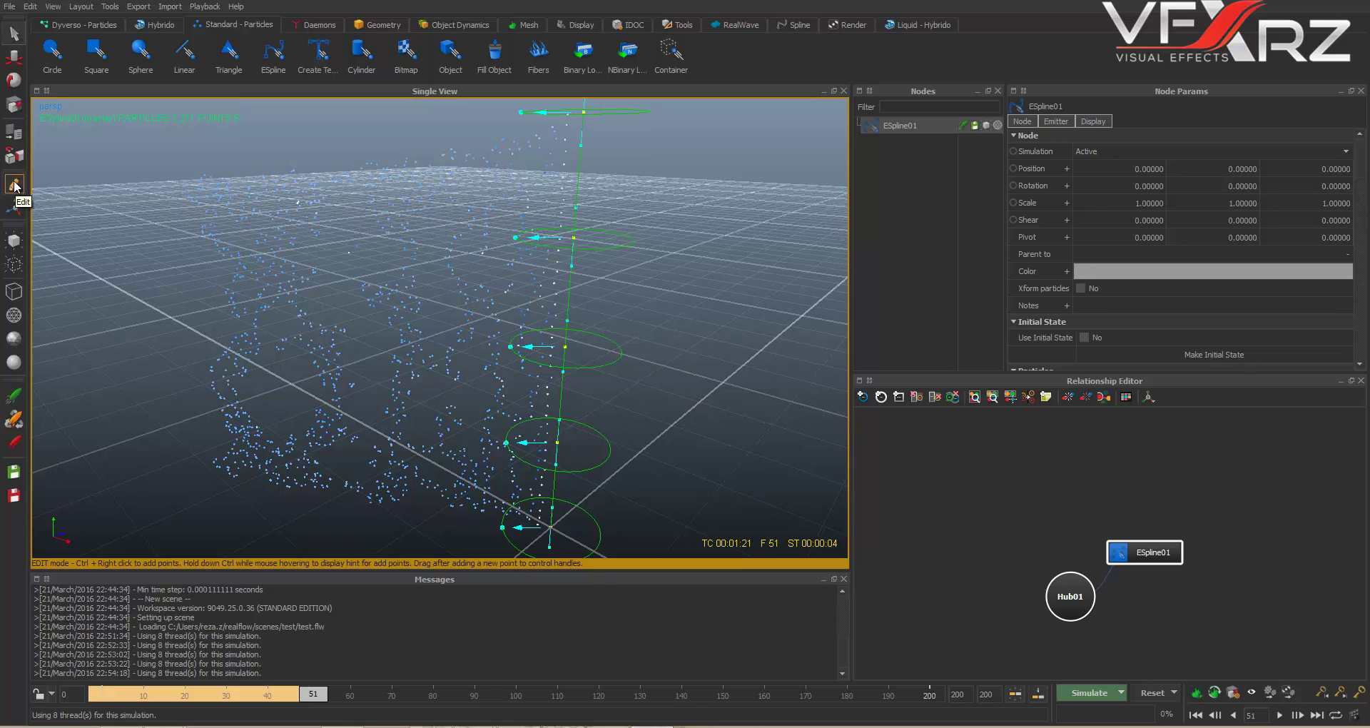
click(15, 56)
click(574, 237)
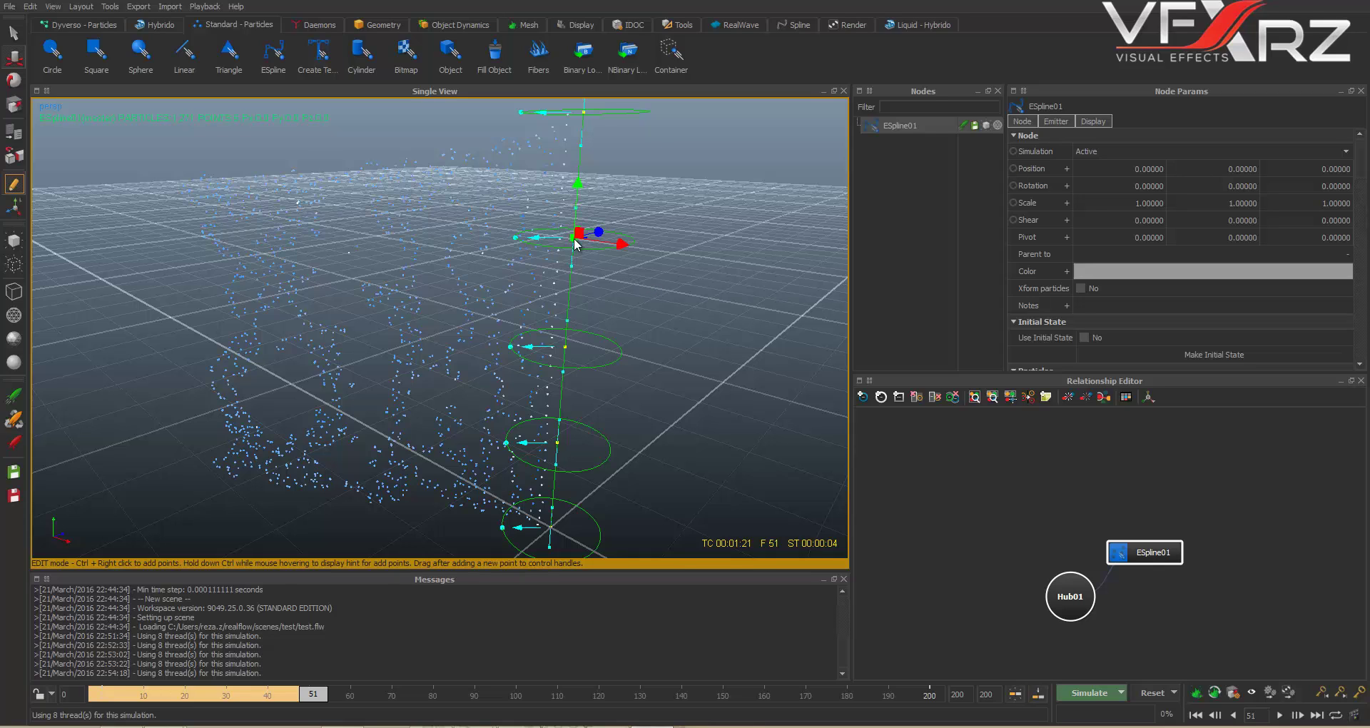
mouse_move(602, 237)
mouse_down()
mouse_move(682, 228)
mouse_move(601, 216)
mouse_up()
click(565, 349)
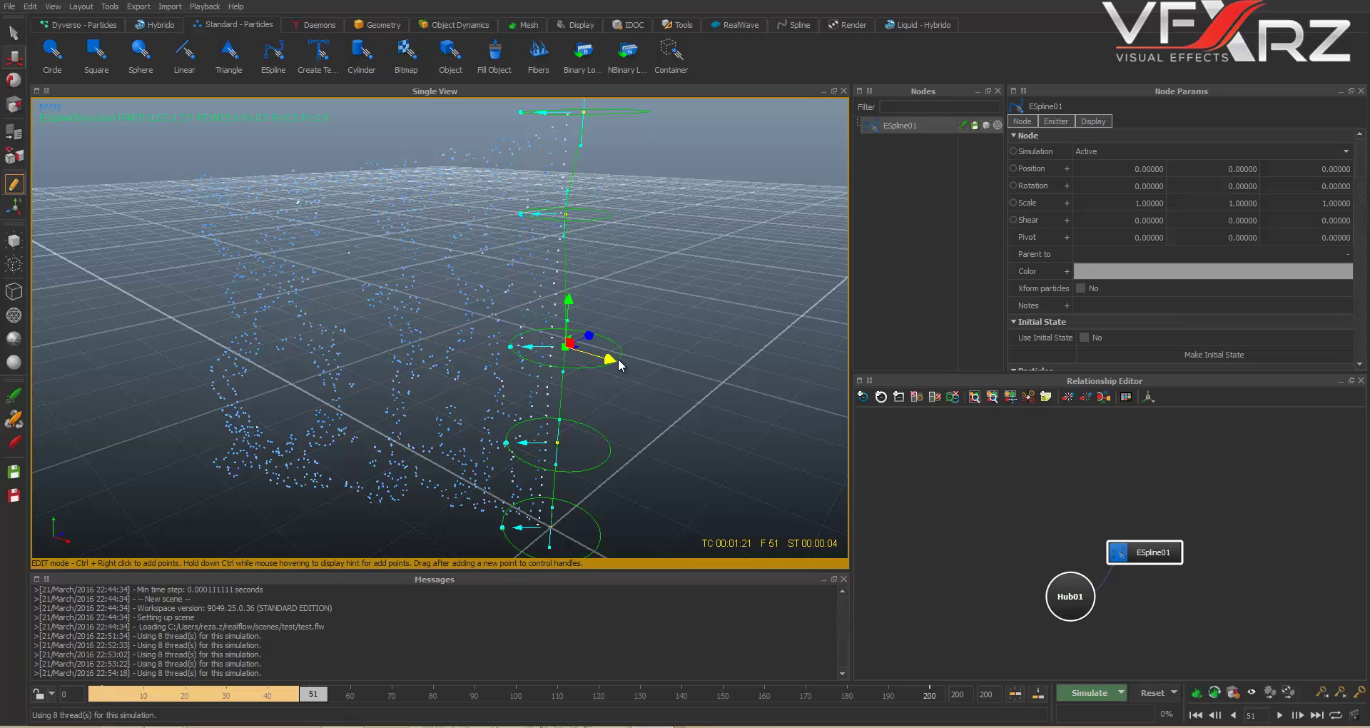
drag(628, 367, 756, 410)
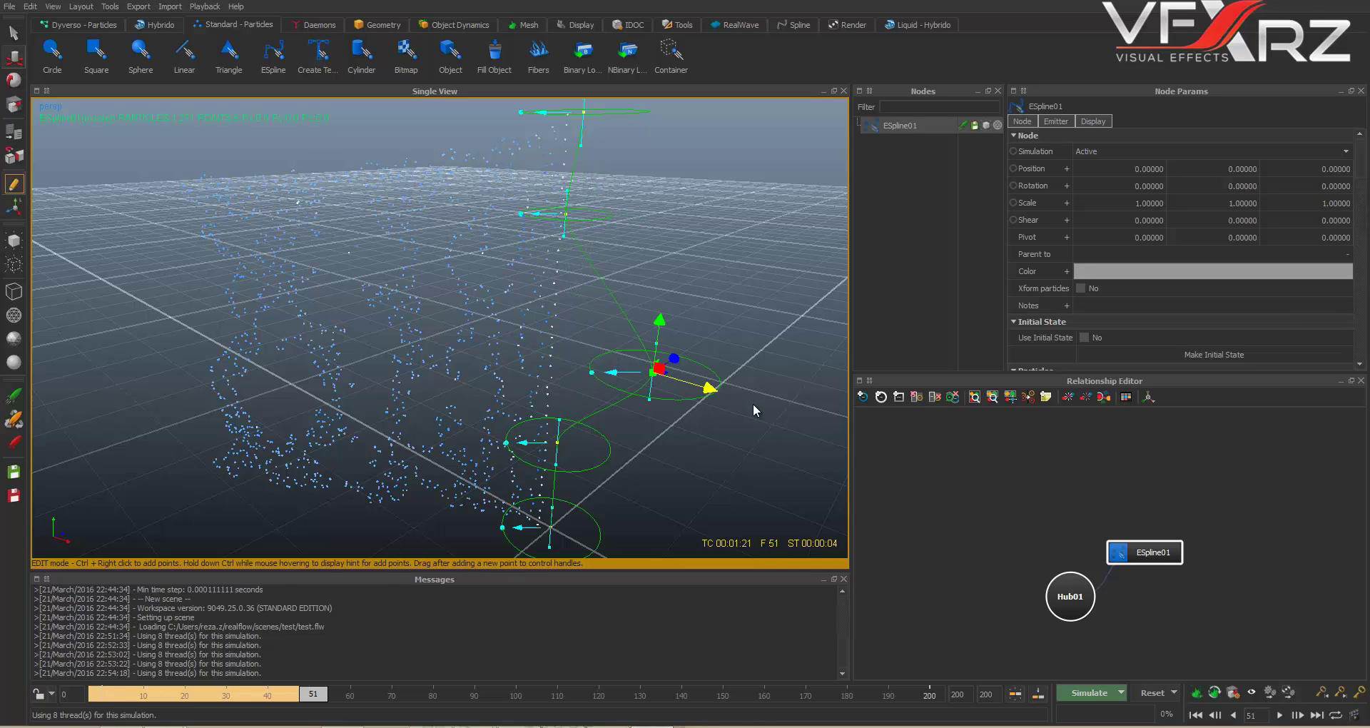
click(559, 442)
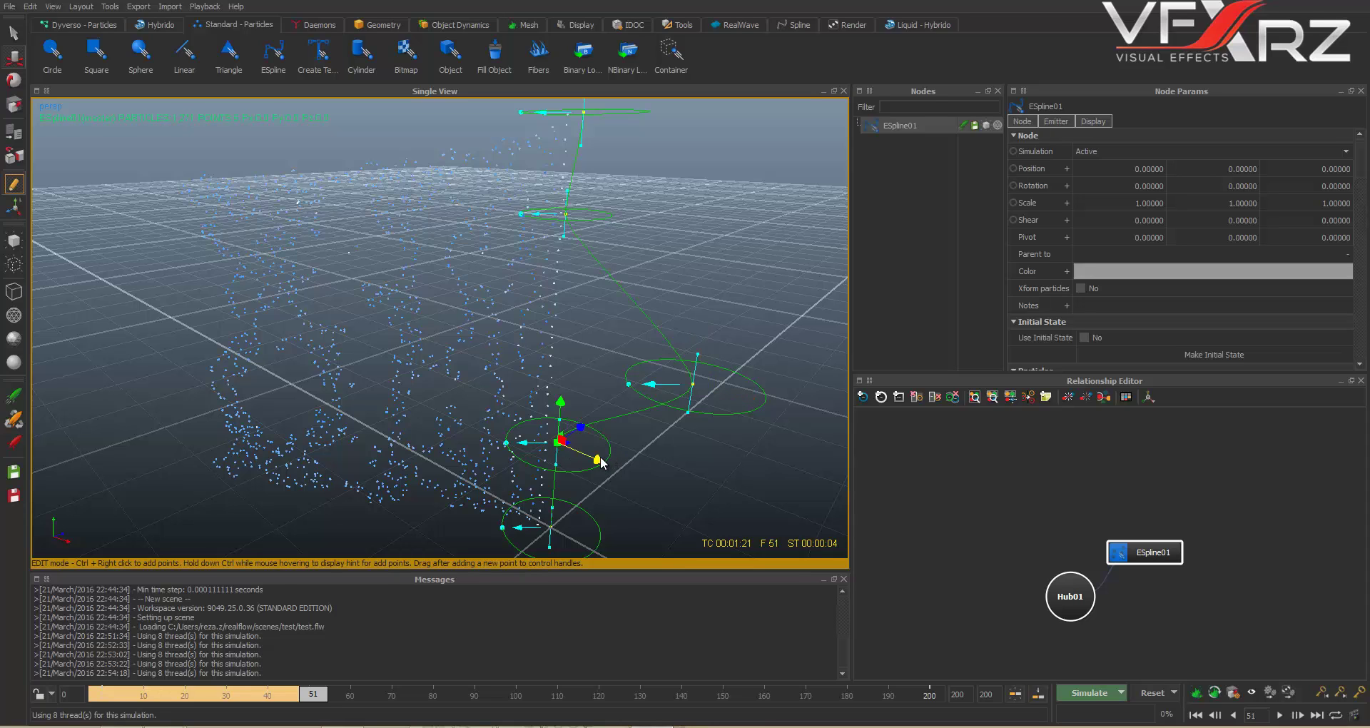
drag(600, 459, 496, 416)
Step: Reset the scene, simulate the reshaped ESpline emitter up to frame 35, and view its particles from the side
click(1145, 694)
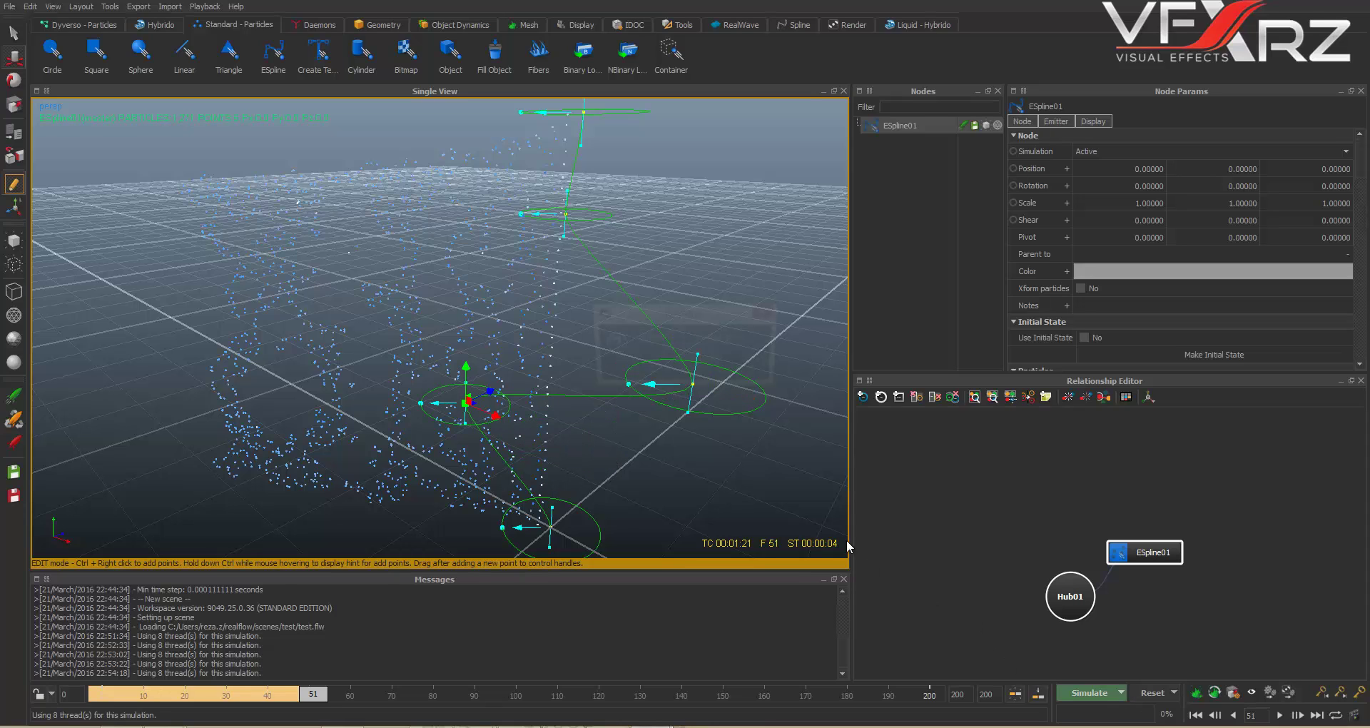
click(670, 374)
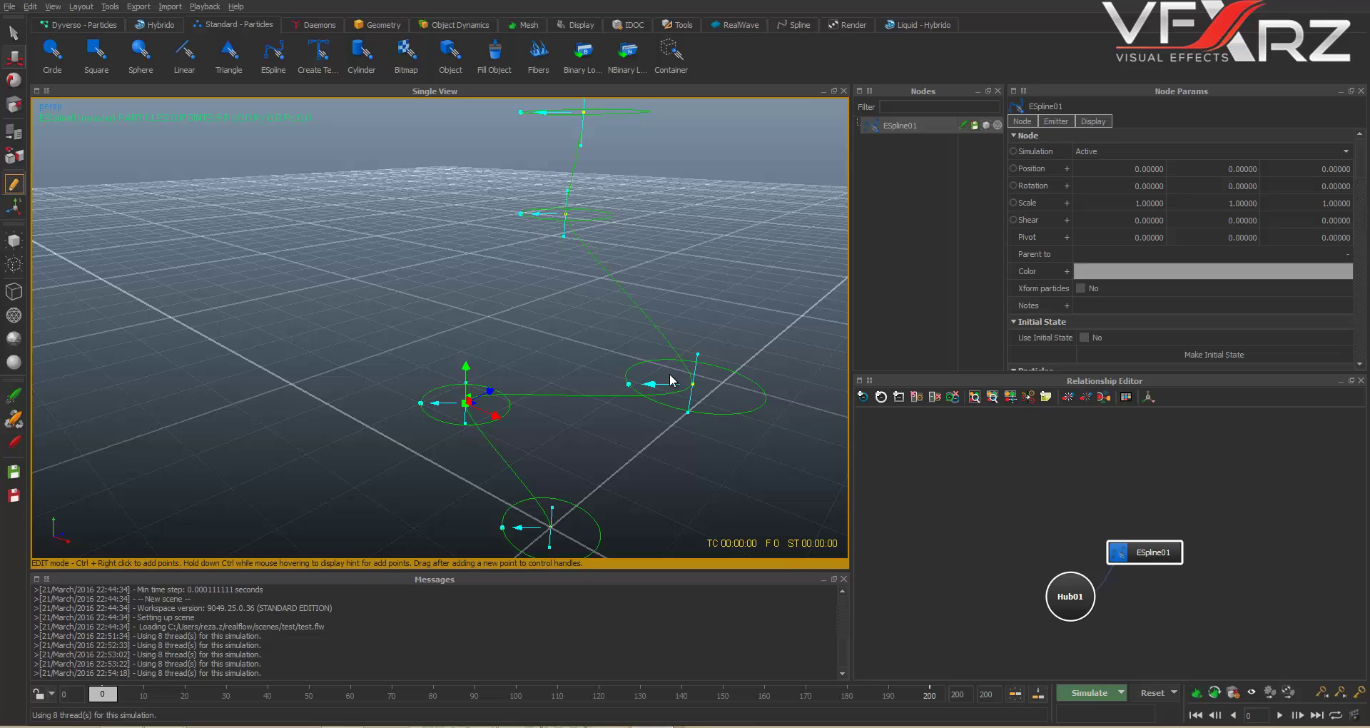
scroll(669, 375, down, 2)
alt+drag(688, 314, 752, 307)
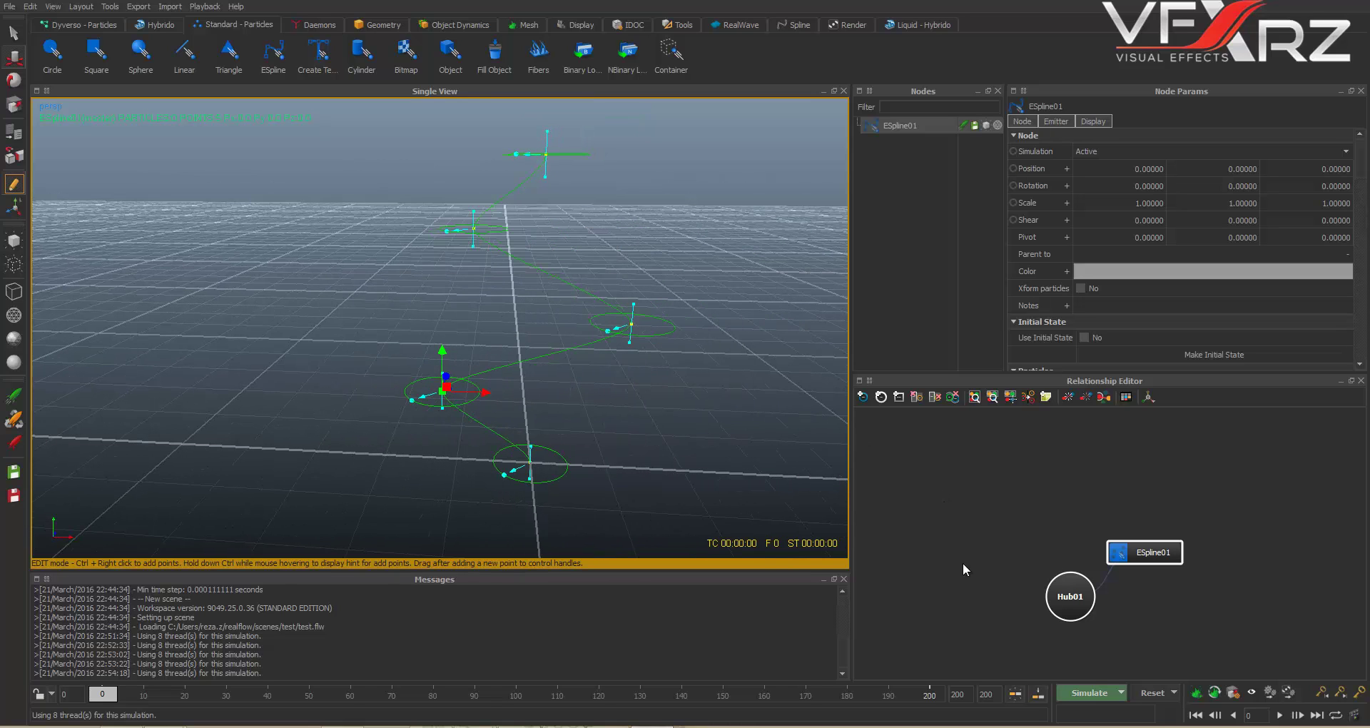
click(1085, 691)
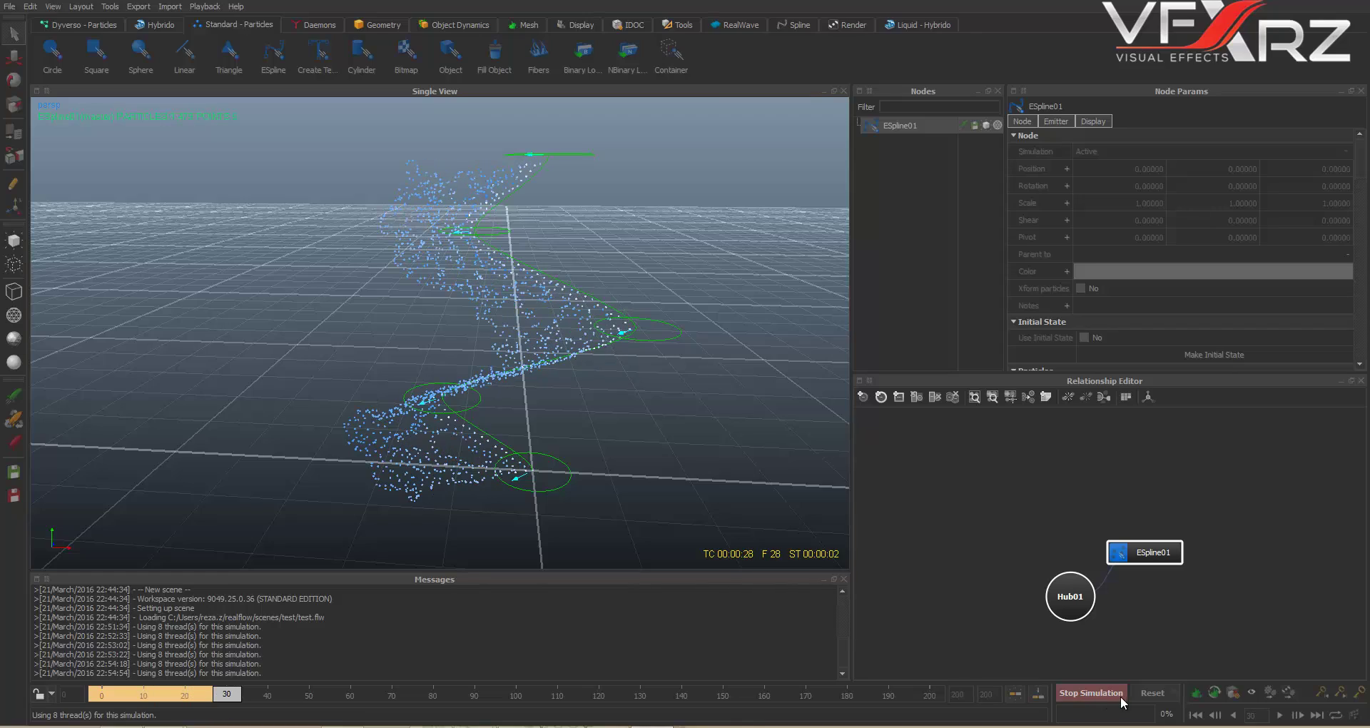
click(1098, 694)
mouse_move(591, 431)
alt+mouse_down()
mouse_move(654, 413)
mouse_move(722, 423)
mouse_move(515, 418)
mouse_move(735, 431)
mouse_move(585, 432)
mouse_move(571, 414)
alt+mouse_up()
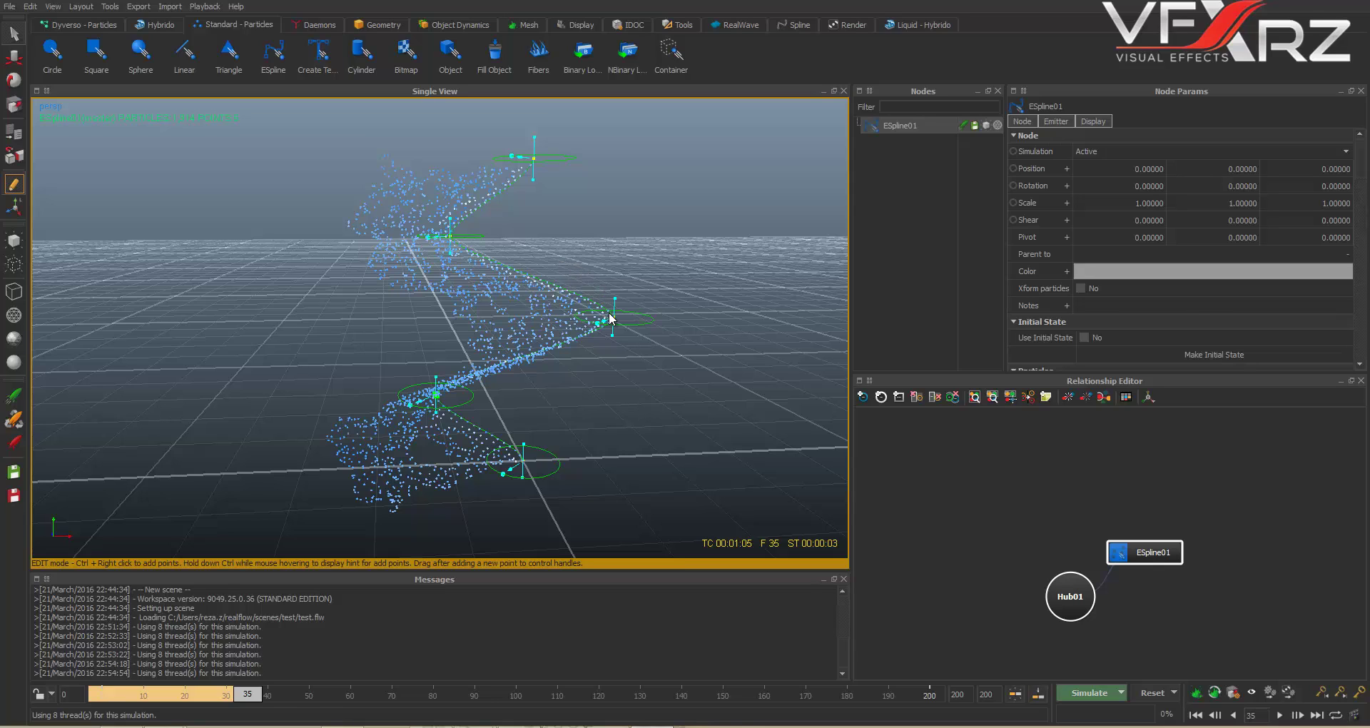
Step: Reset the simulation, leave edit mode, and delete the ESpline emitter from the scene
click(1151, 692)
click(655, 368)
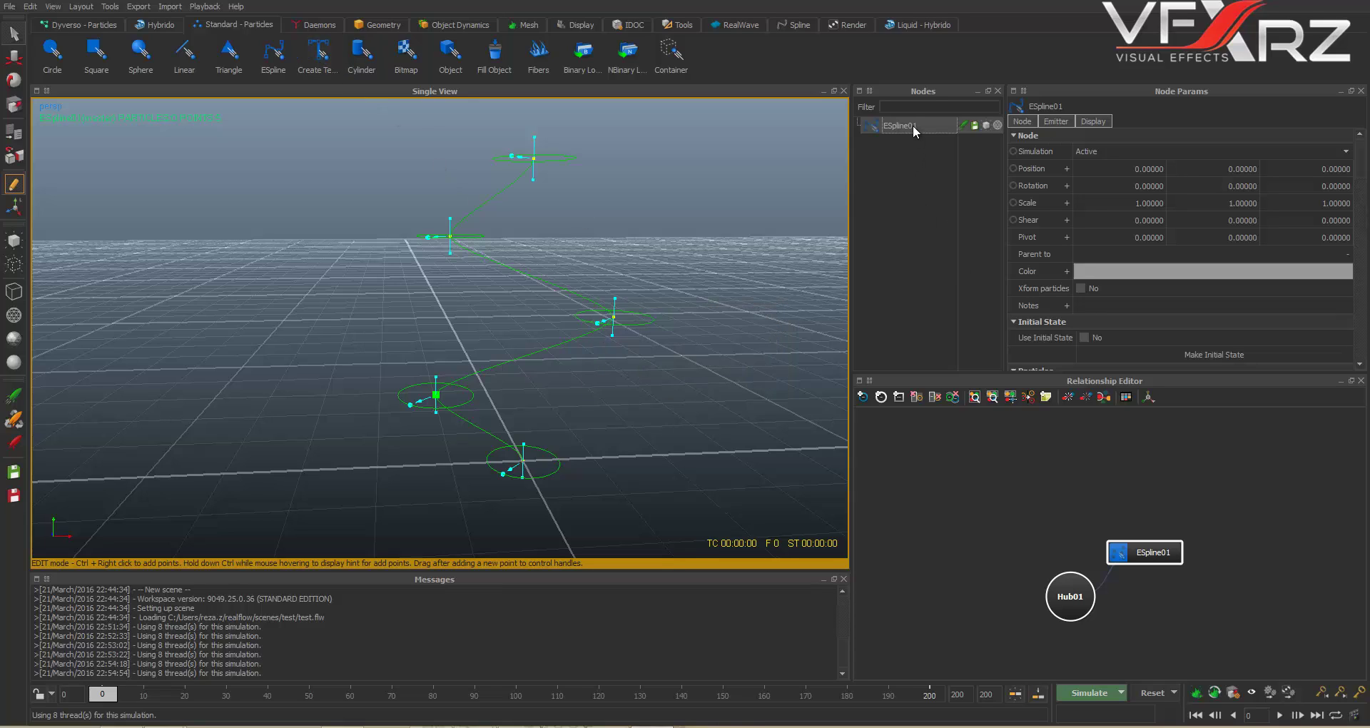
key(Delete)
click(13, 184)
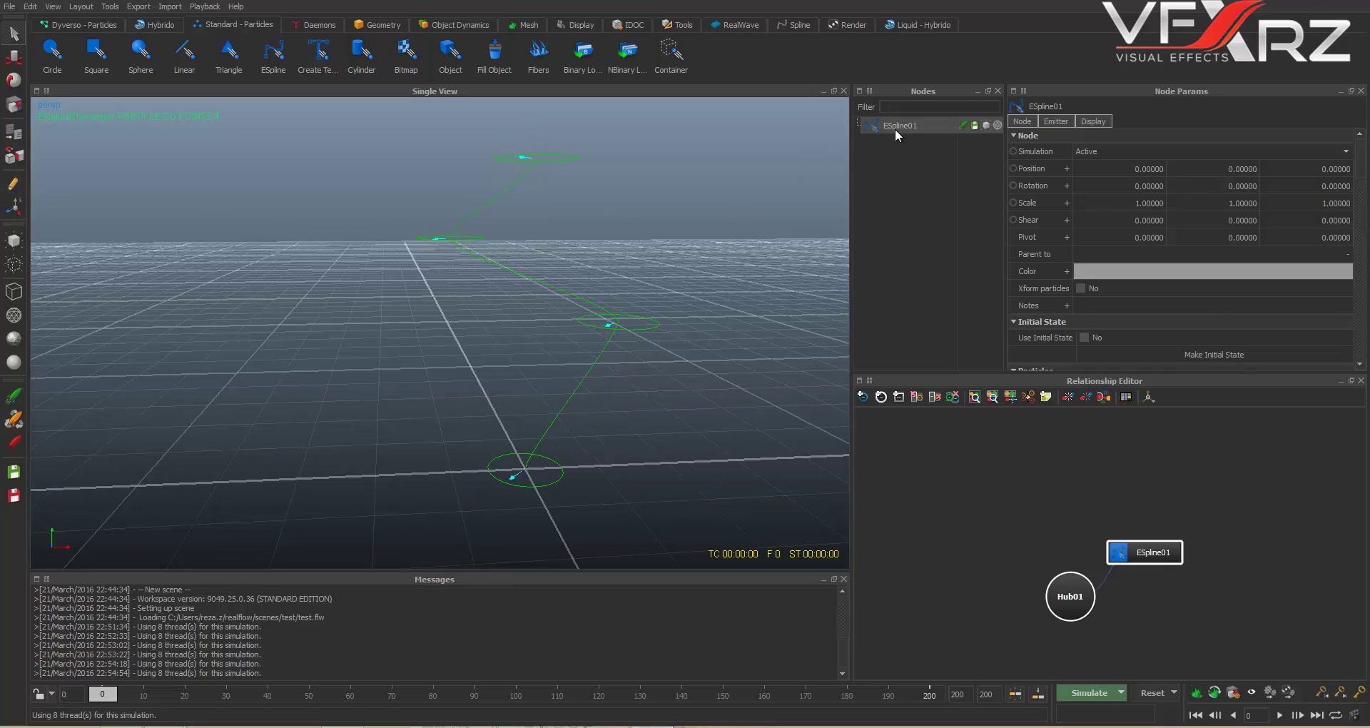
key(Delete)
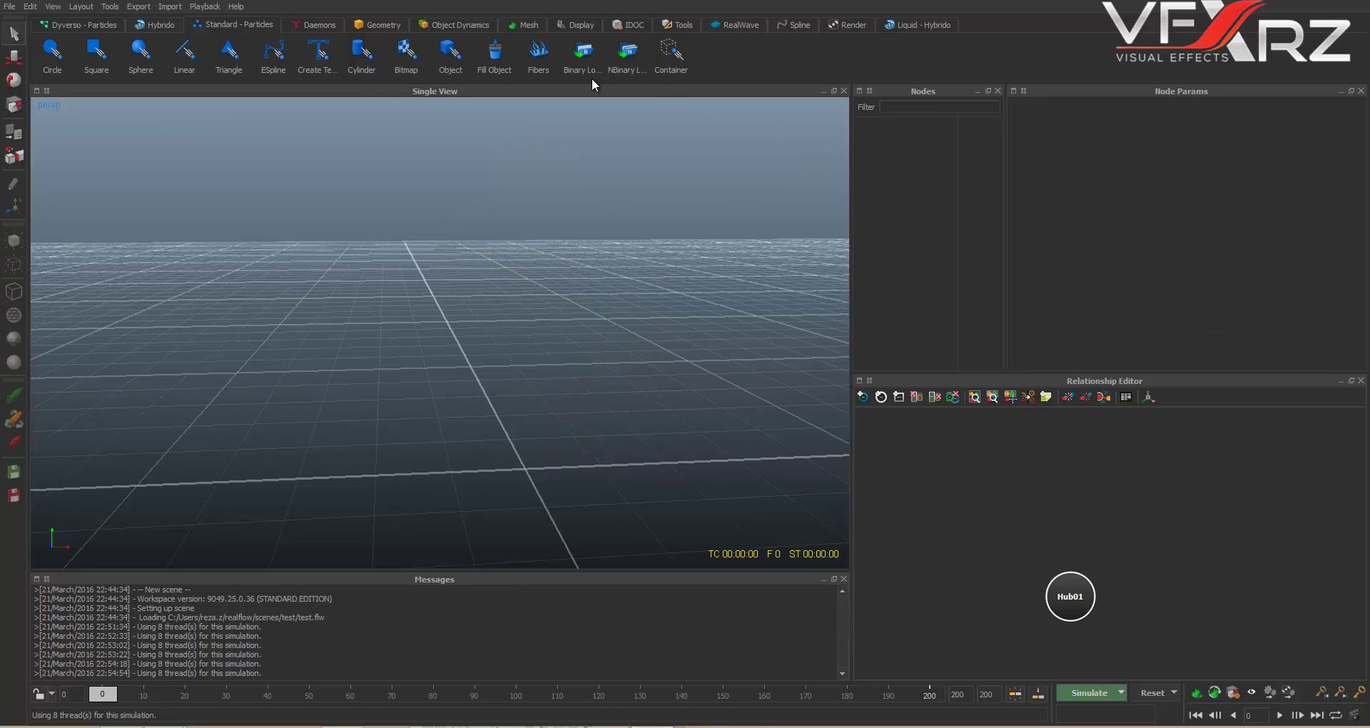
Step: Create grouped spline emitters from the text "VFXRZ", centered at the origin on the XY plane at scale 0.1
click(329, 68)
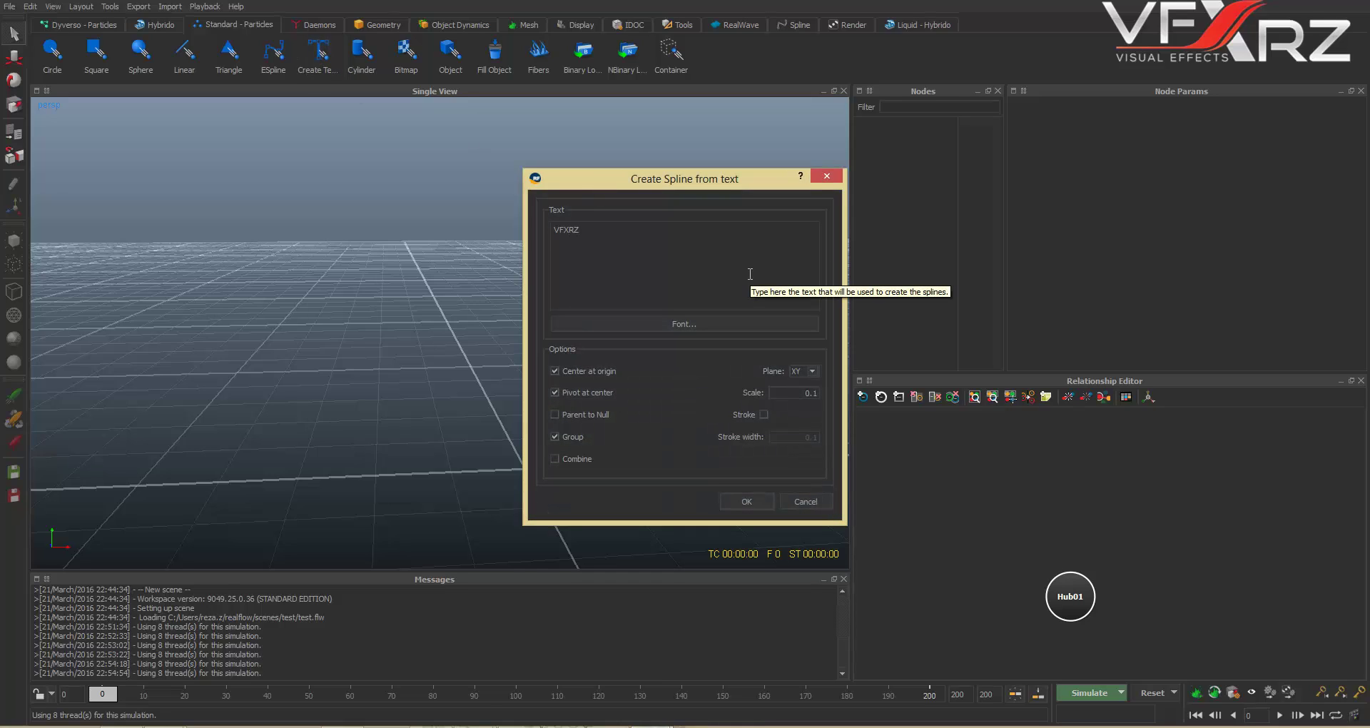
click(743, 502)
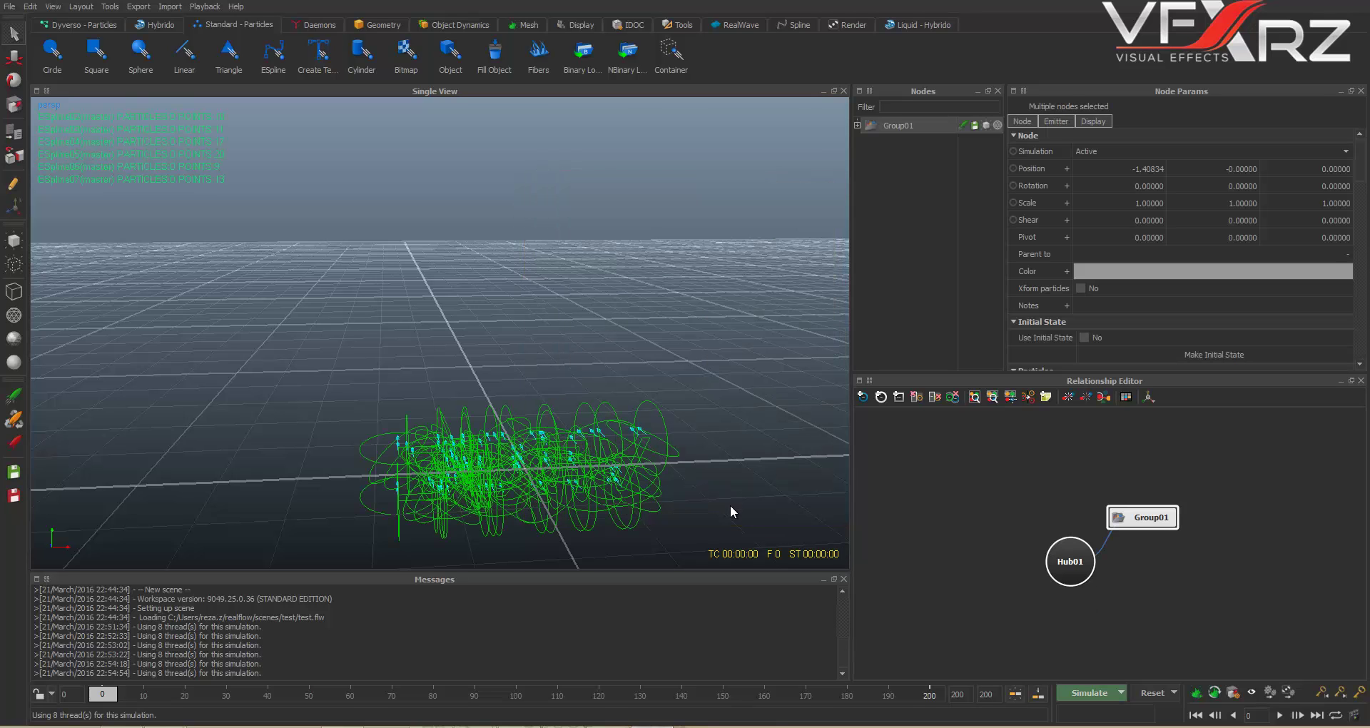
scroll(568, 468, up, 2)
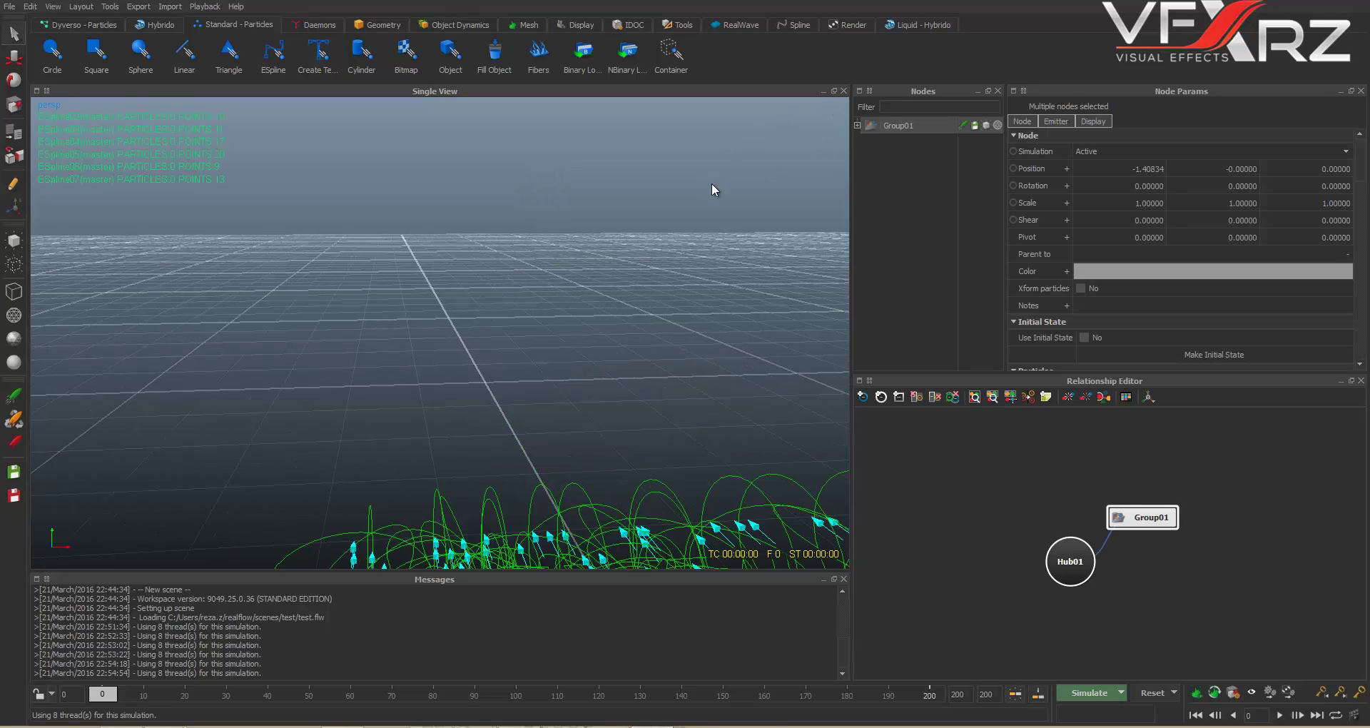
alt+middle_drag(608, 321, 554, 9)
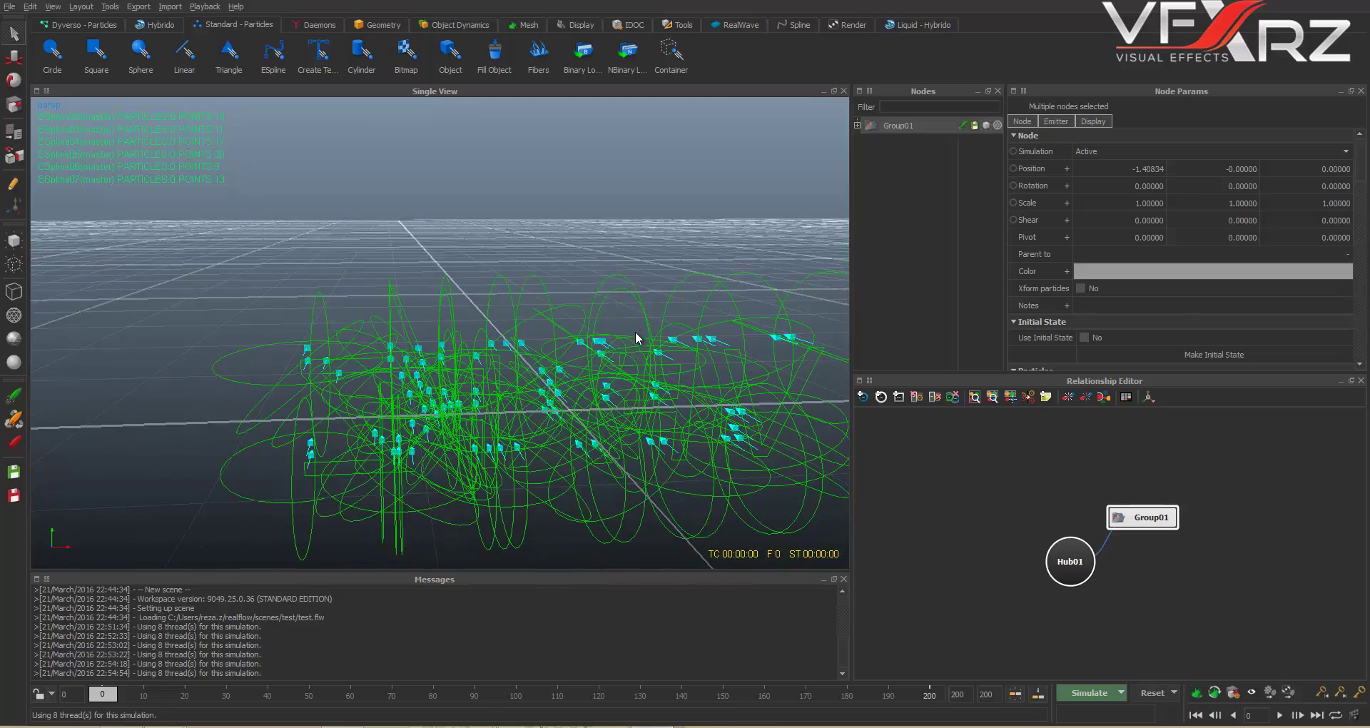
alt+middle_drag(638, 336, 608, 265)
drag(550, 297, 399, 225)
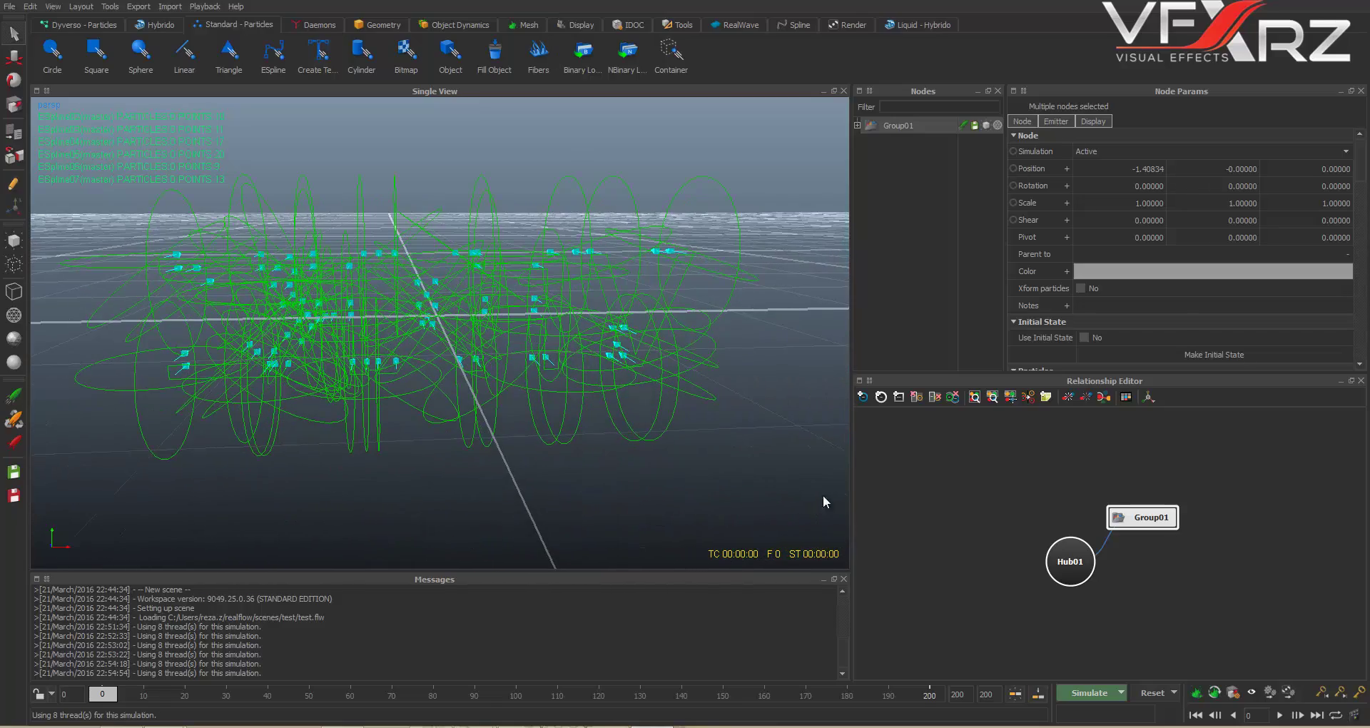
Step: Simulate the text emitters up to frame 38 while viewing the letter-shaped particle streams from different angles
click(1077, 694)
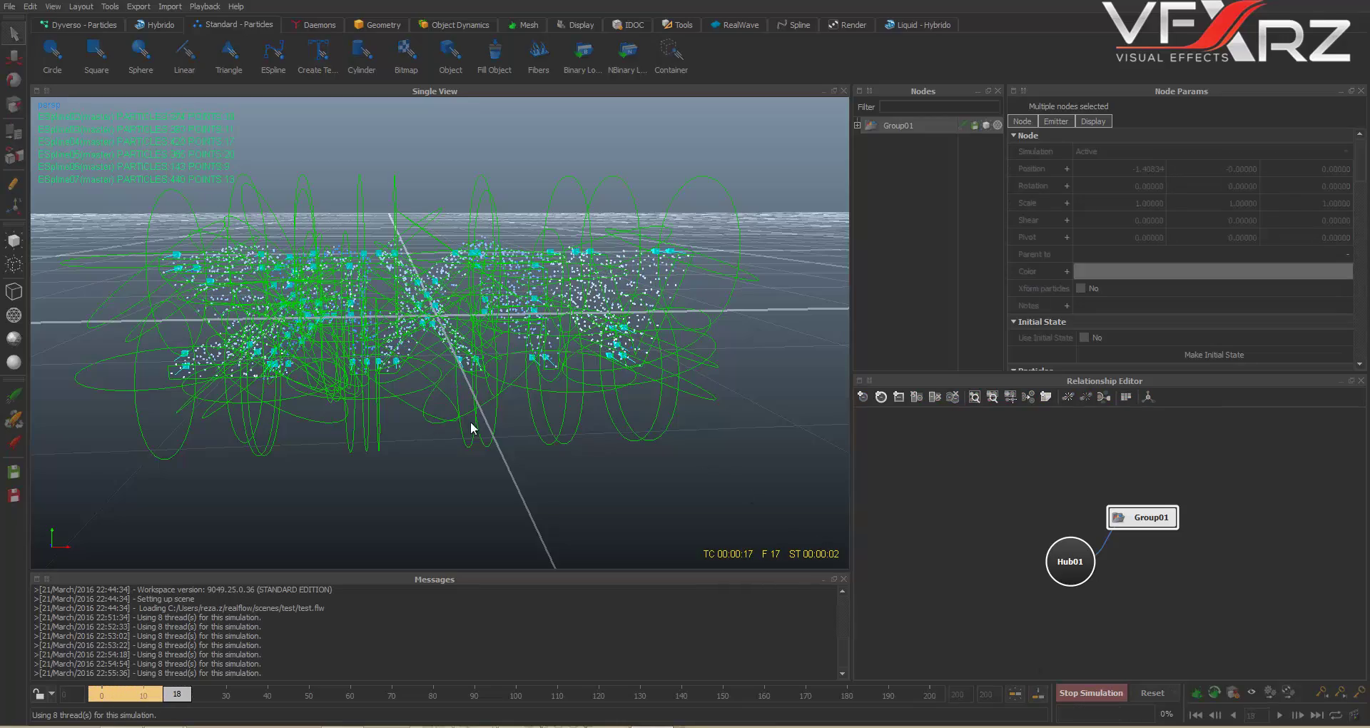
alt+drag(471, 423, 621, 404)
scroll(621, 404, down, 5)
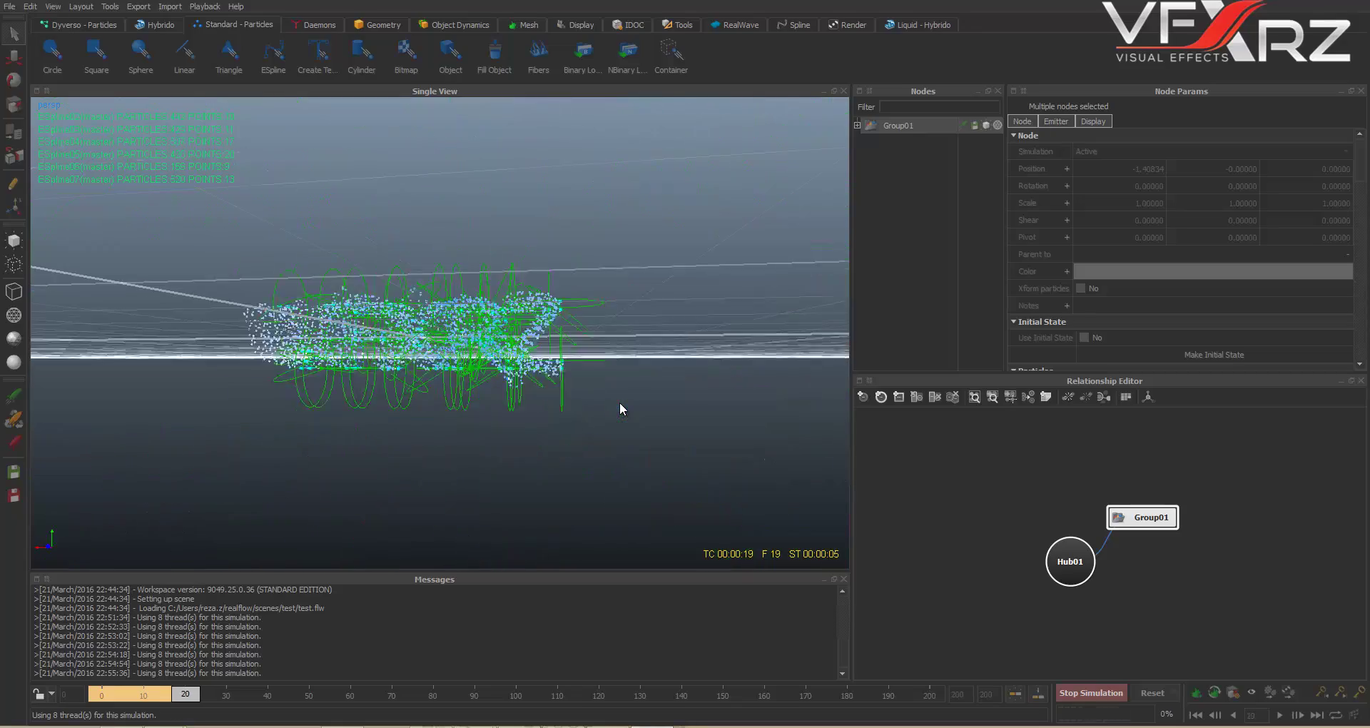
scroll(620, 404, down, 2)
scroll(621, 404, up, 4)
alt+drag(464, 376, 492, 378)
click(1072, 693)
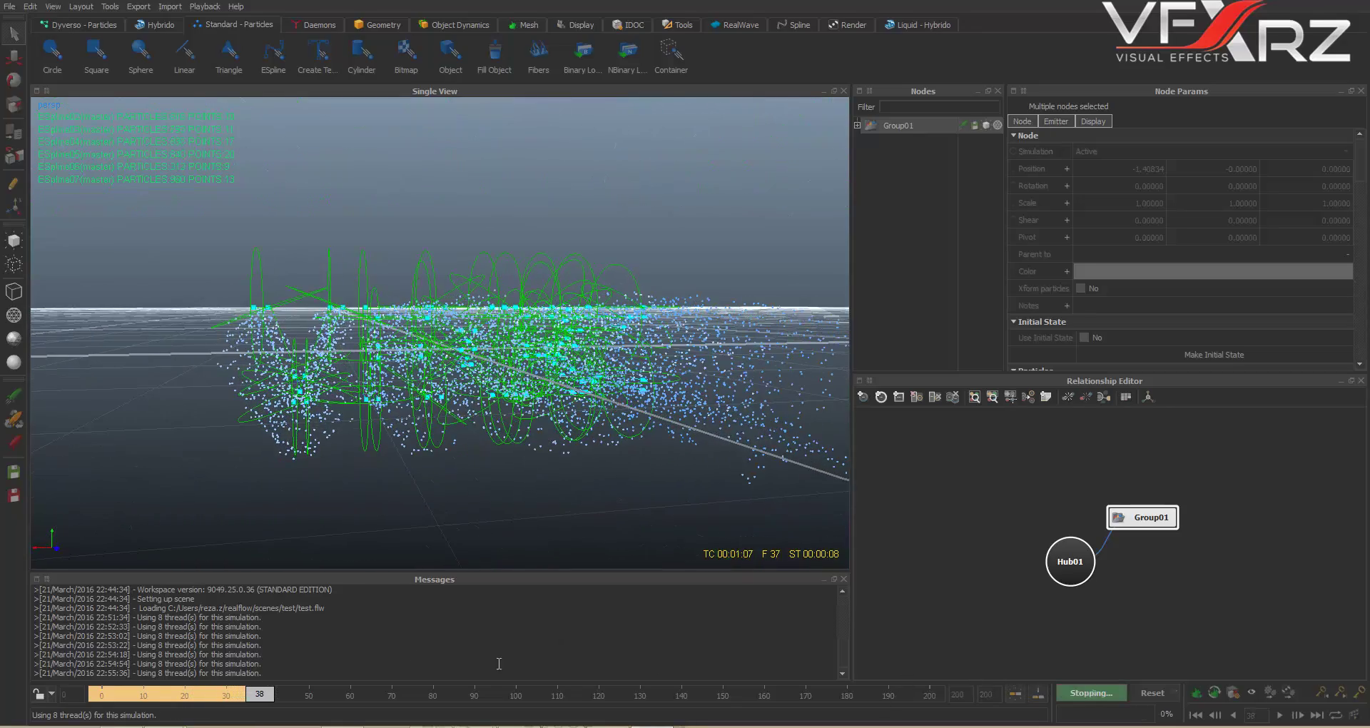
Step: Examine the text emitters' particles at frames 15 and 20 from several angles, with the group deselected and selected
drag(252, 696, 169, 693)
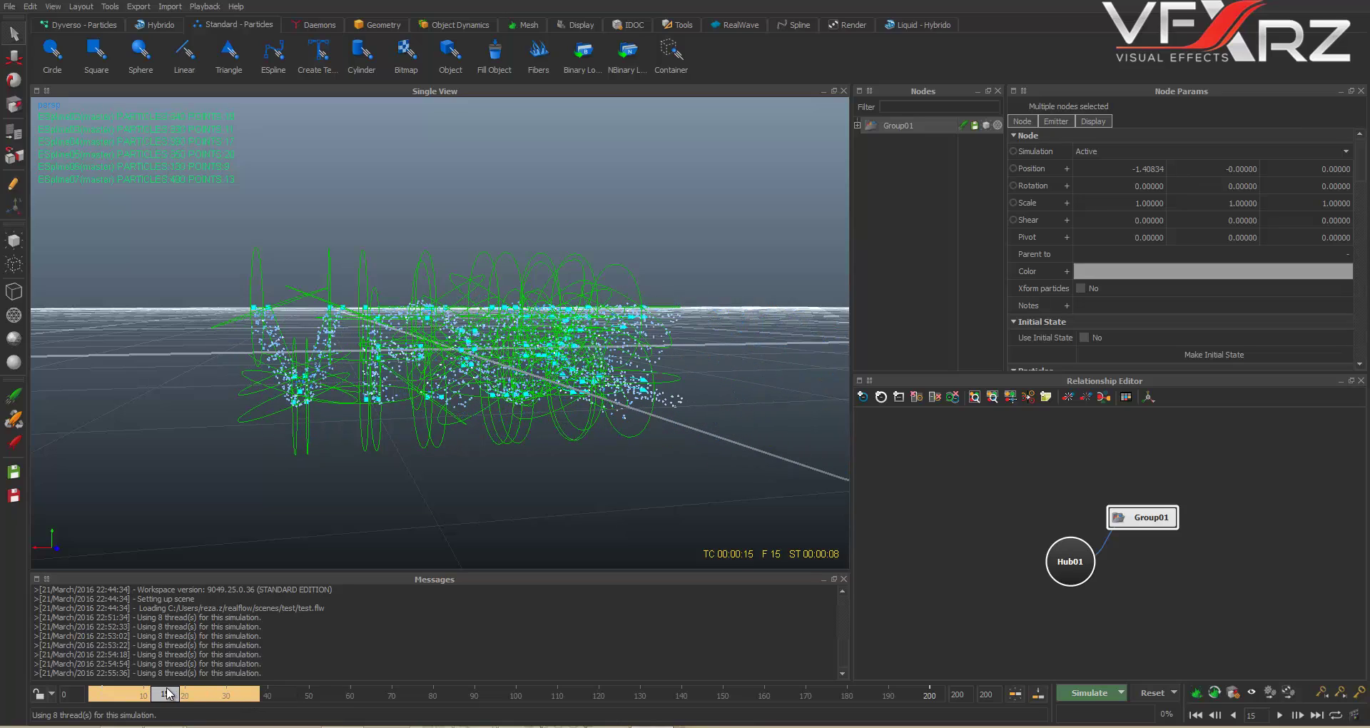
click(877, 222)
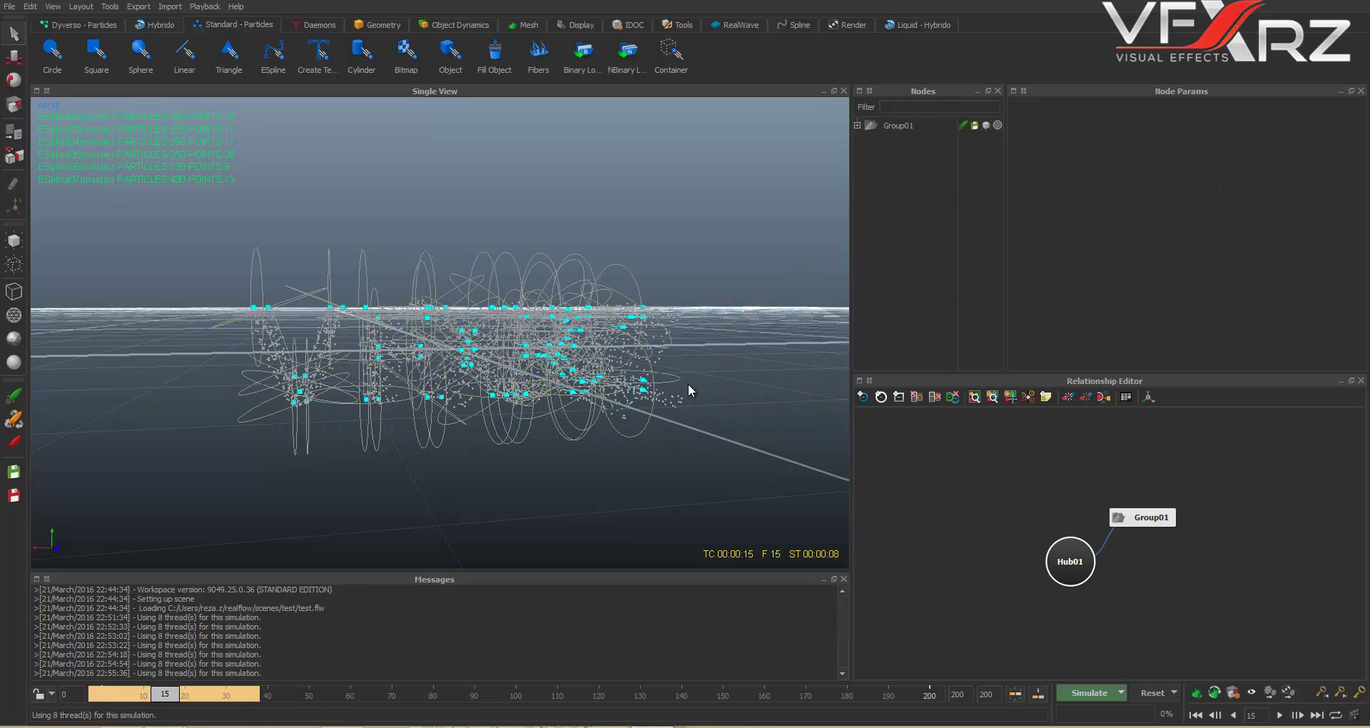
mouse_move(688, 384)
alt+mouse_down()
mouse_move(582, 380)
mouse_move(717, 380)
mouse_move(739, 338)
mouse_move(300, 374)
mouse_move(361, 383)
mouse_move(337, 376)
alt+mouse_up()
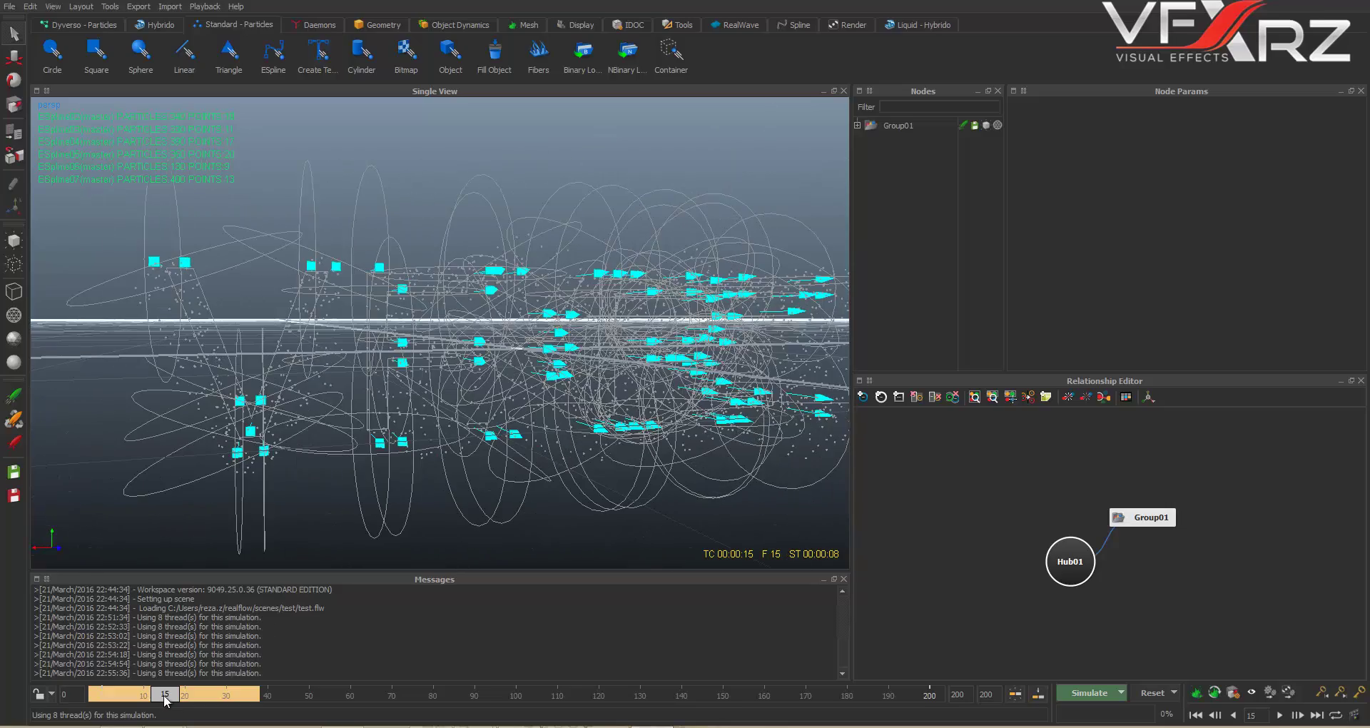
drag(165, 696, 186, 695)
click(907, 130)
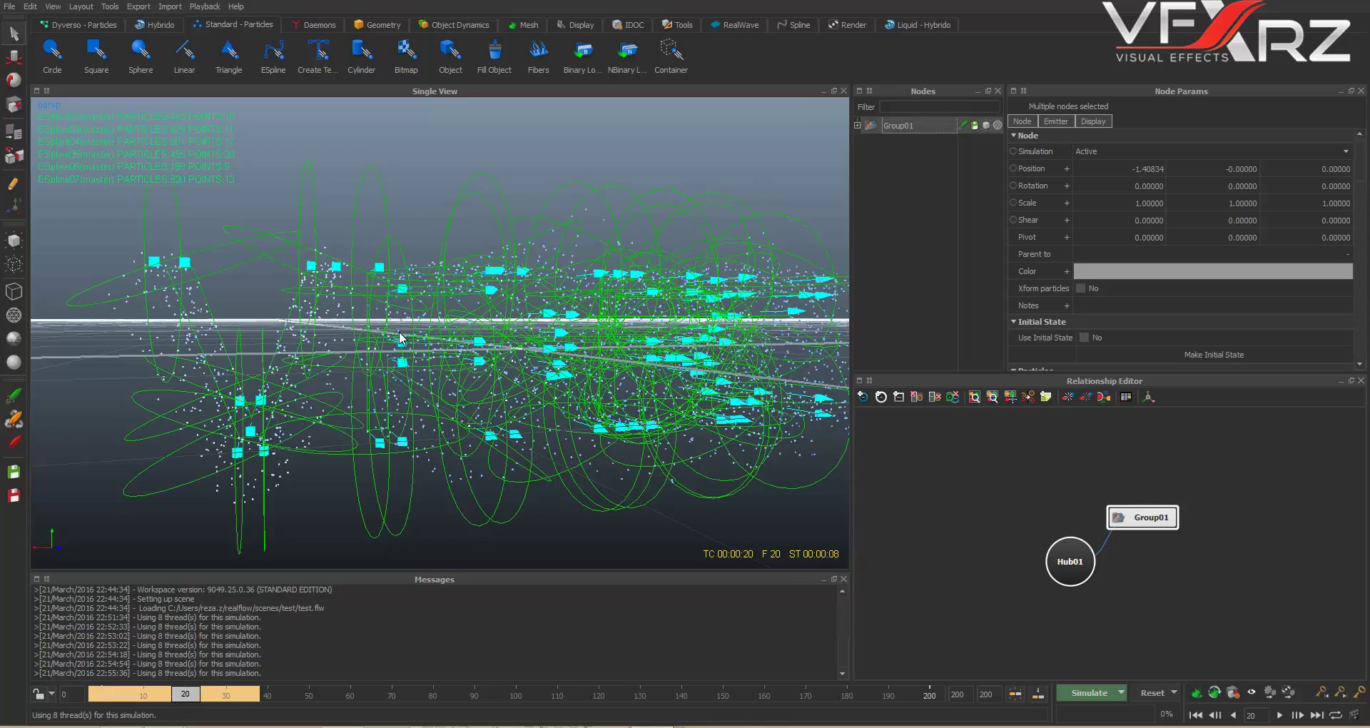
alt+drag(561, 174, 574, 204)
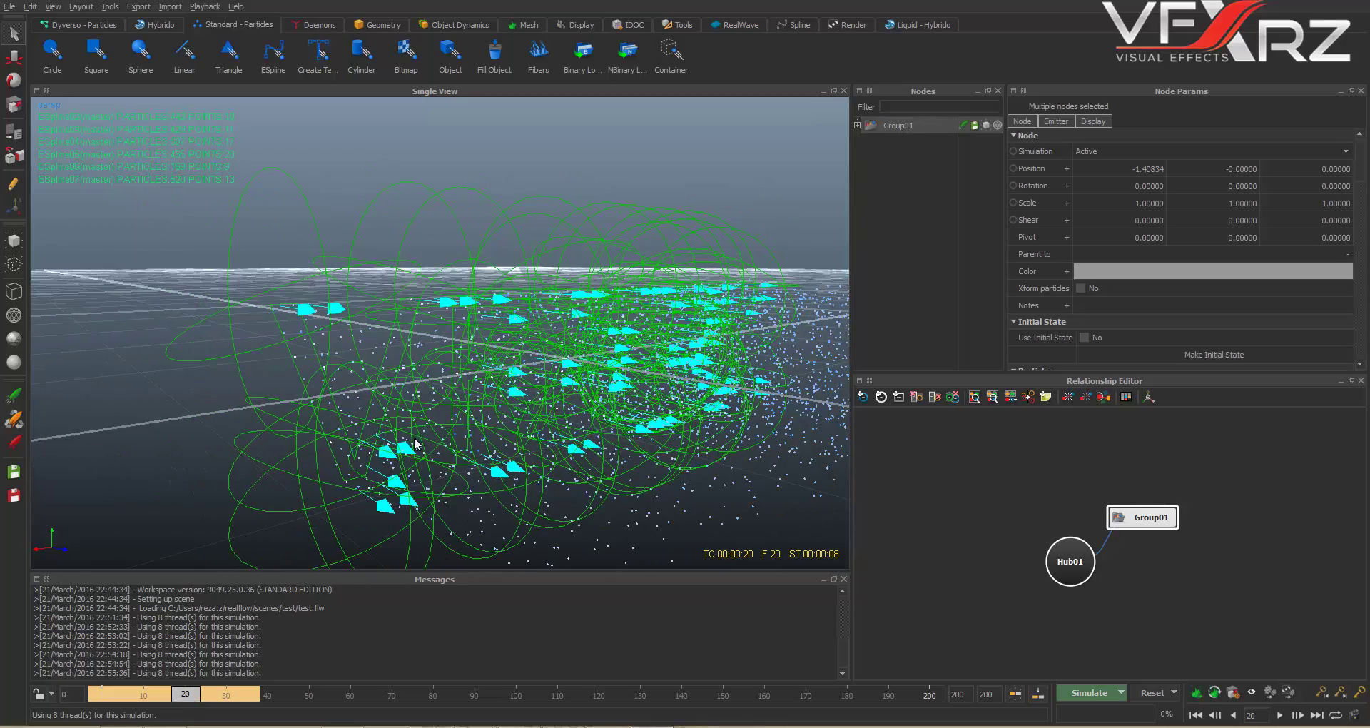
alt+drag(617, 363, 557, 363)
scroll(556, 363, down, 3)
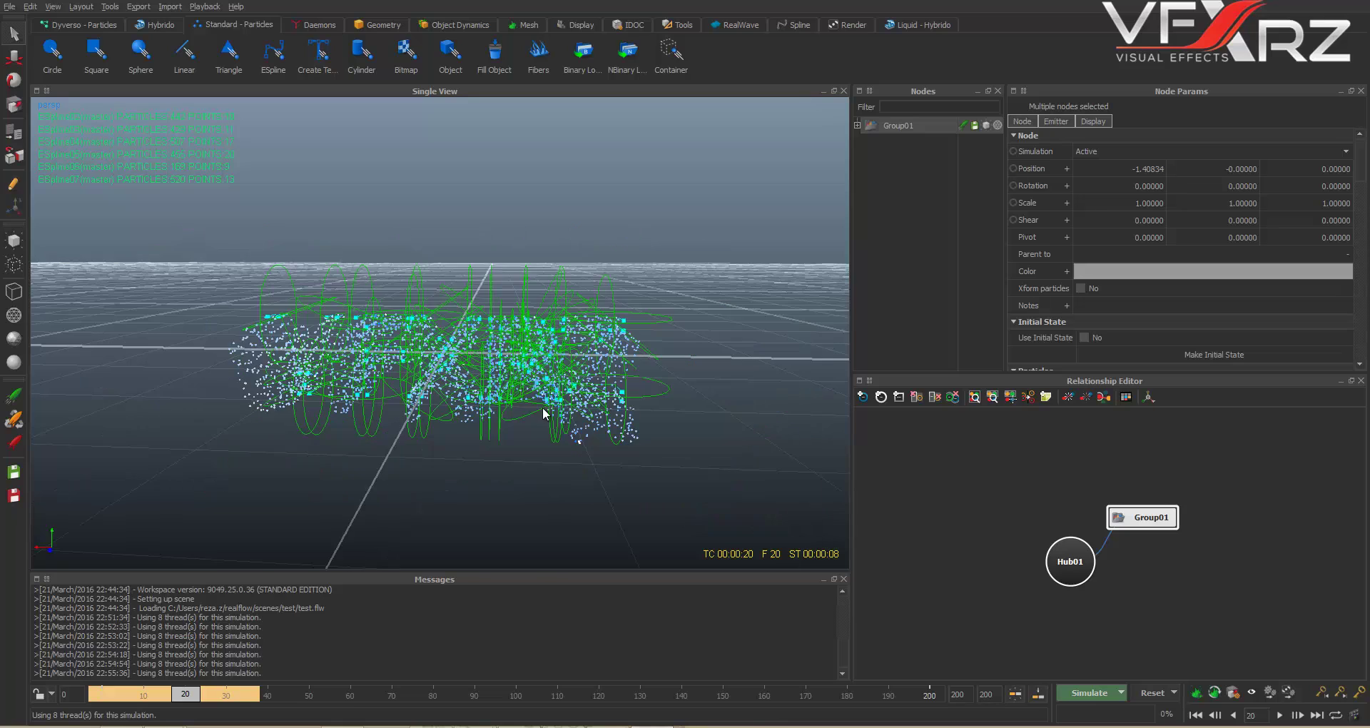
alt+drag(543, 407, 518, 388)
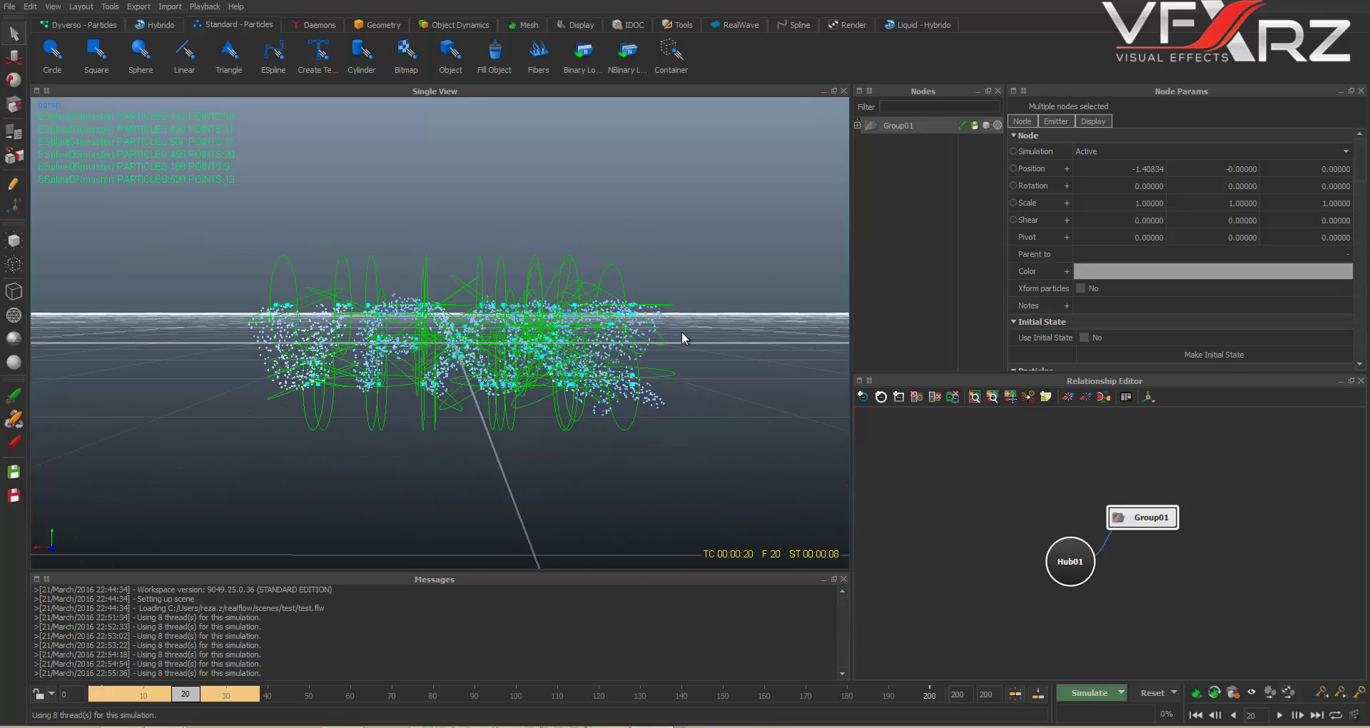
Step: Replace the text emitter group with a Cylinder emitter and reset the simulation data
key(Delete)
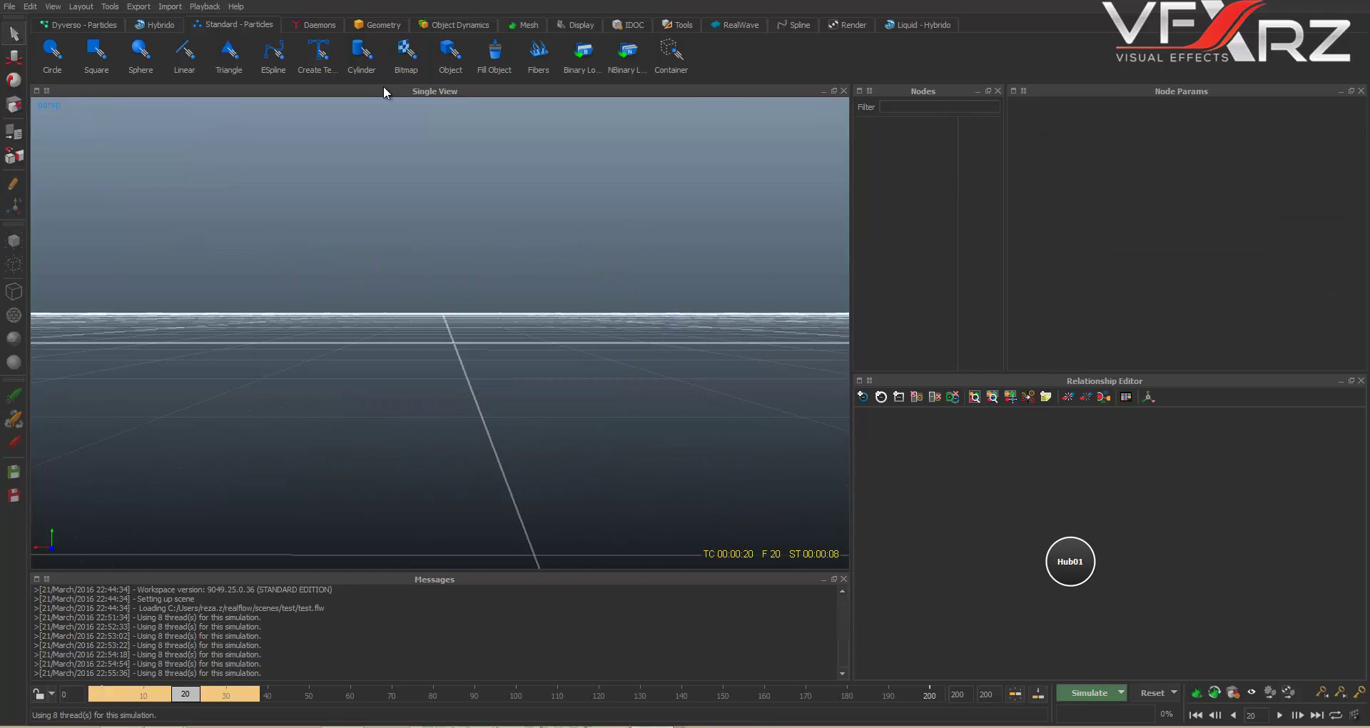
click(361, 57)
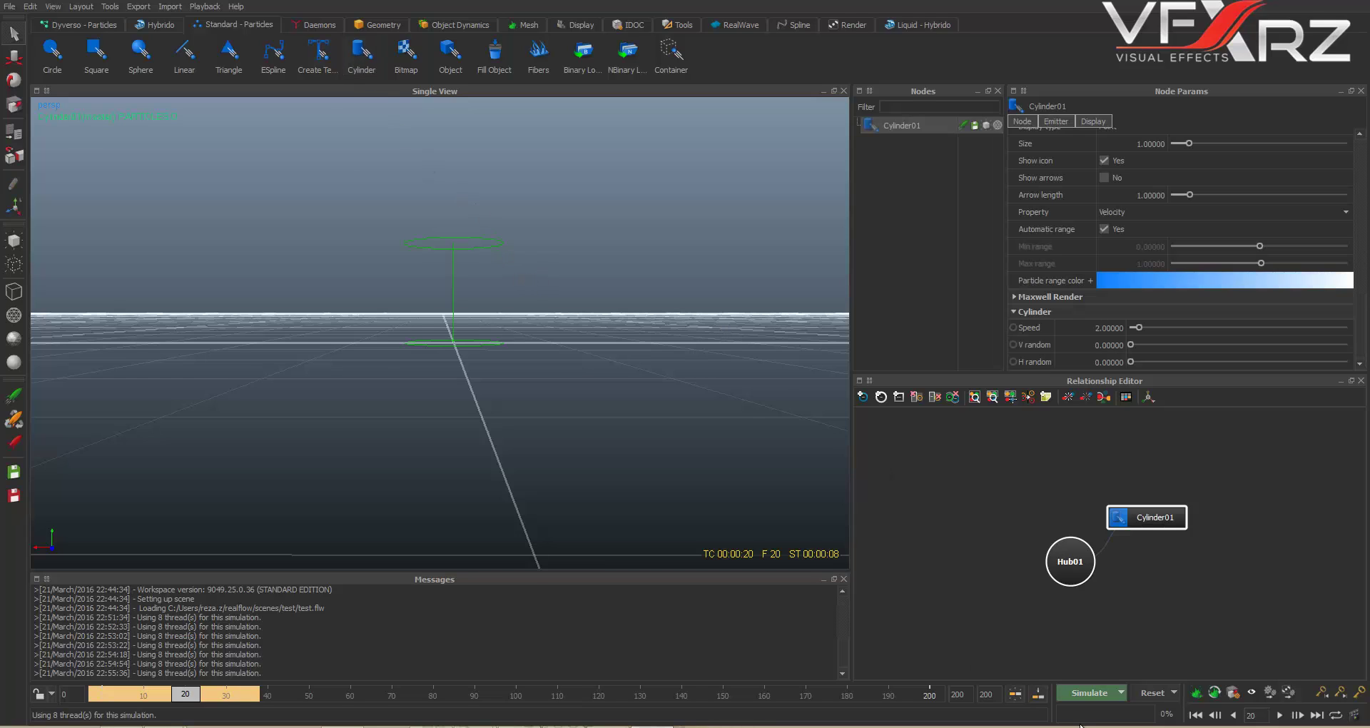
click(1153, 692)
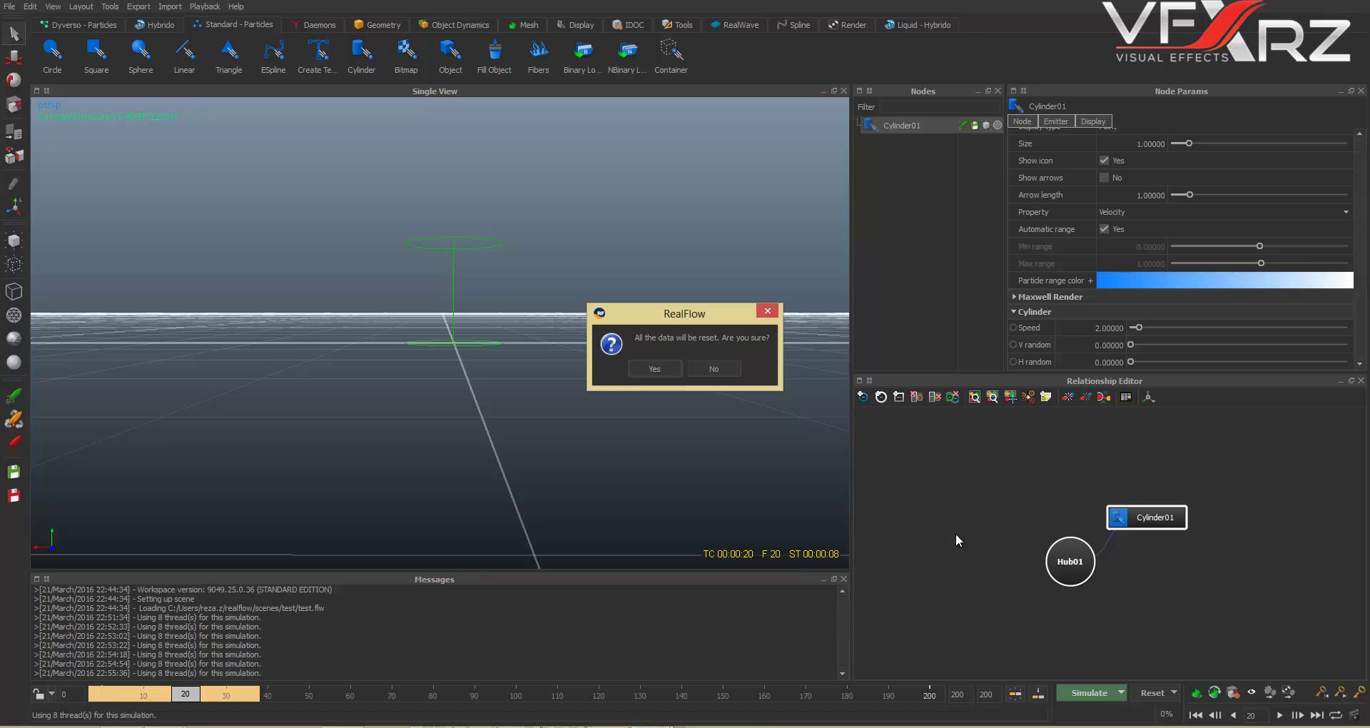
key(Return)
Step: Simulate the Cylinder emitter up to frame 26, then inspect its particle ring from above and its particle parameters
click(1097, 694)
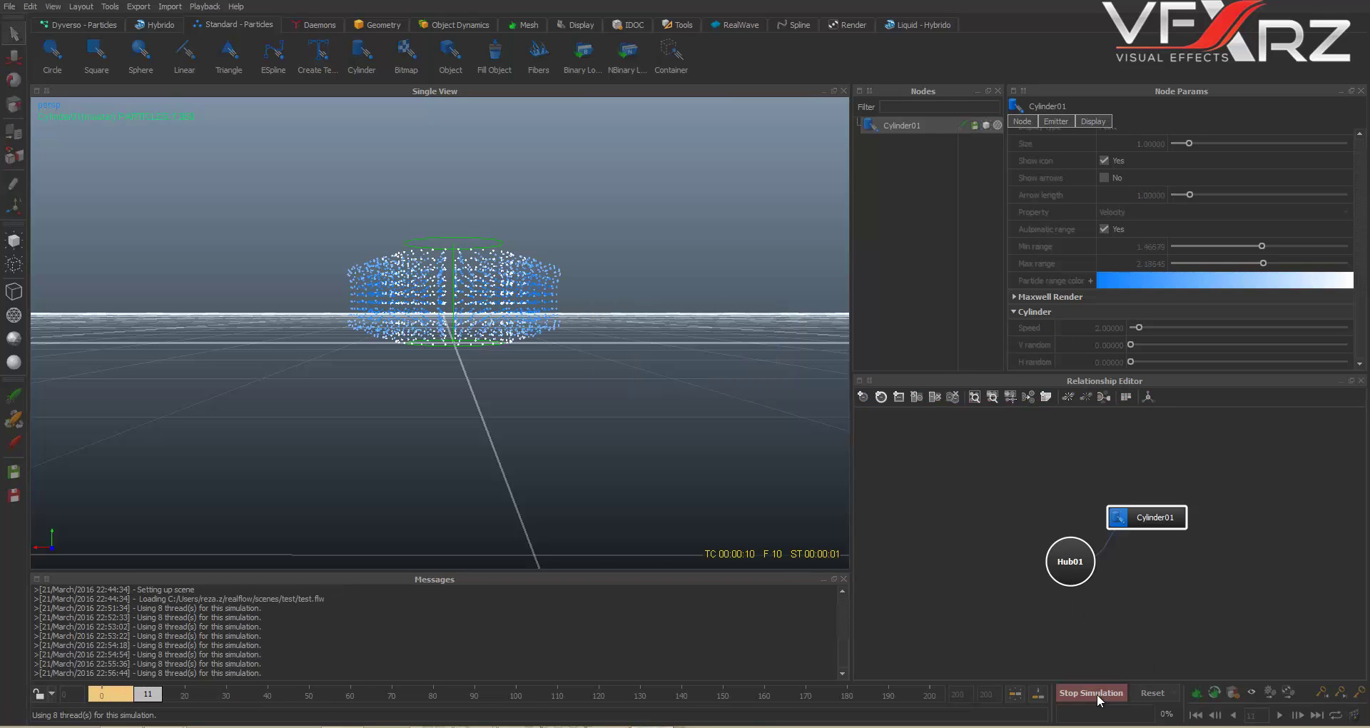
click(1095, 694)
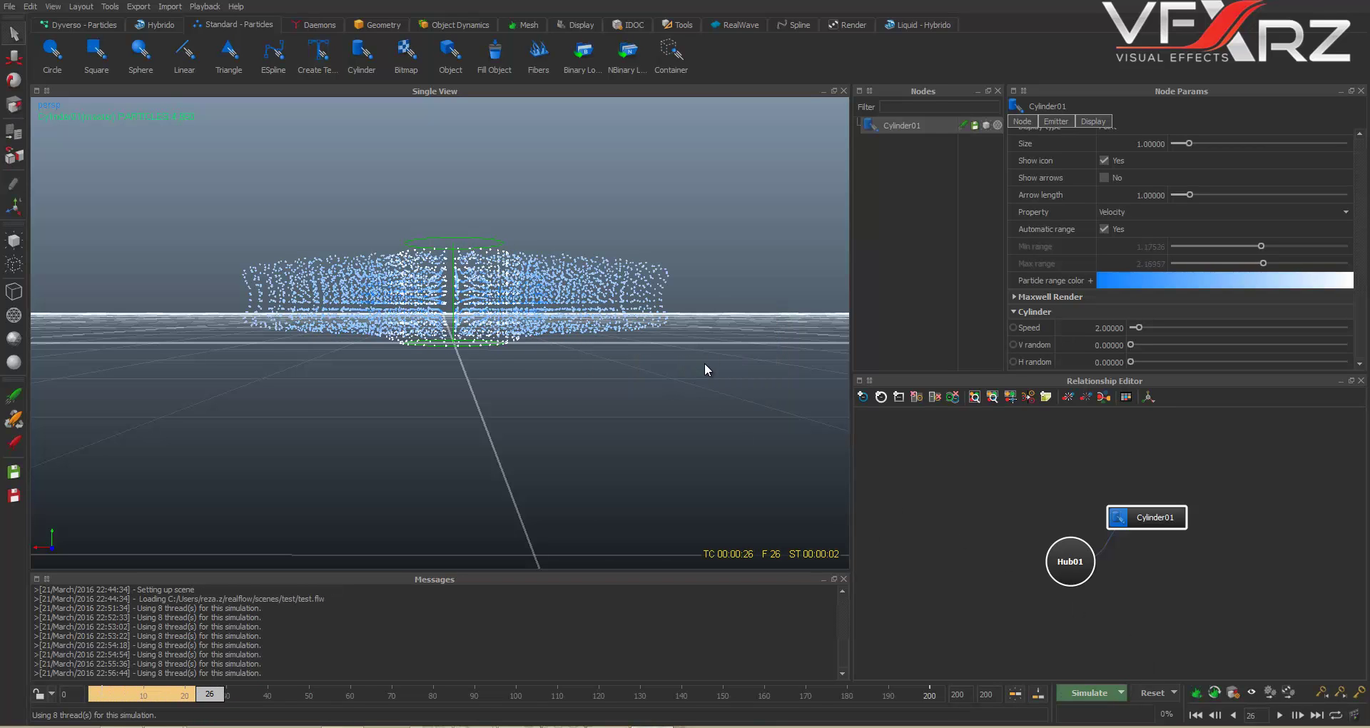
alt+drag(705, 362, 523, 467)
alt+drag(589, 436, 535, 371)
scroll(590, 427, up, 3)
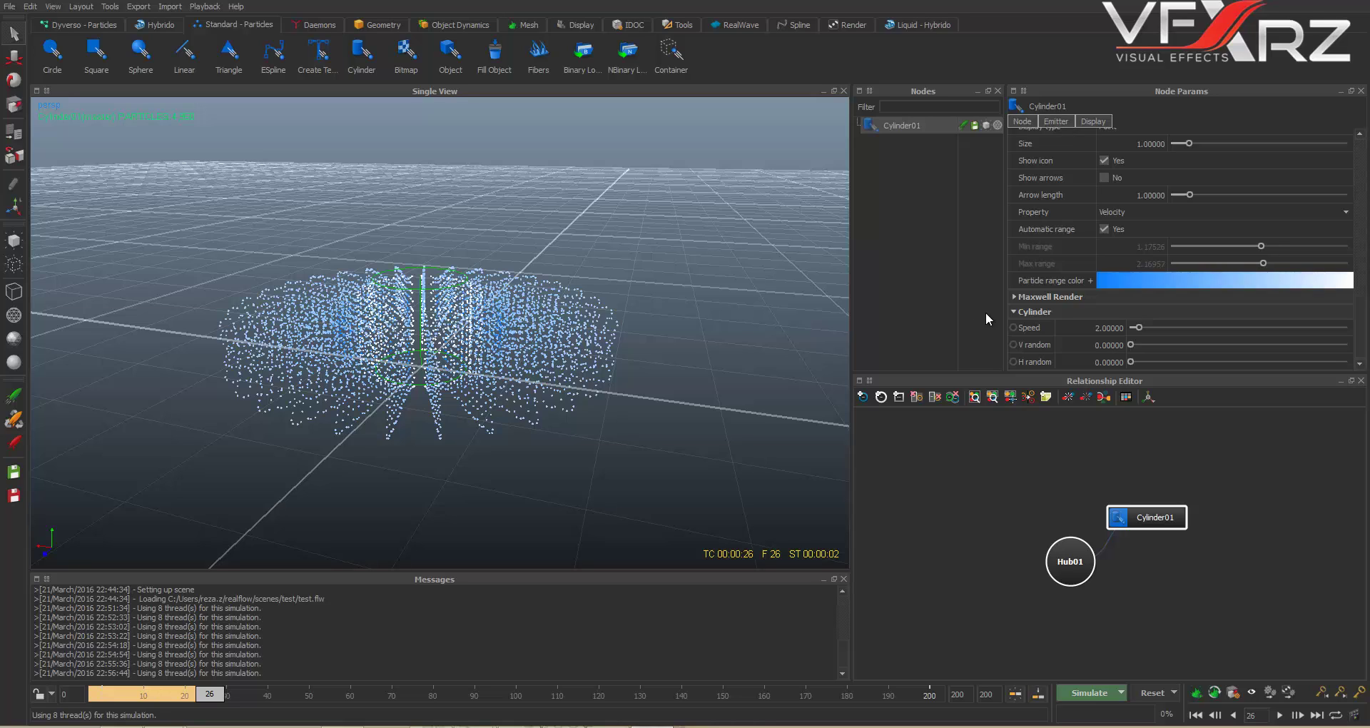
scroll(1021, 293, up, 10)
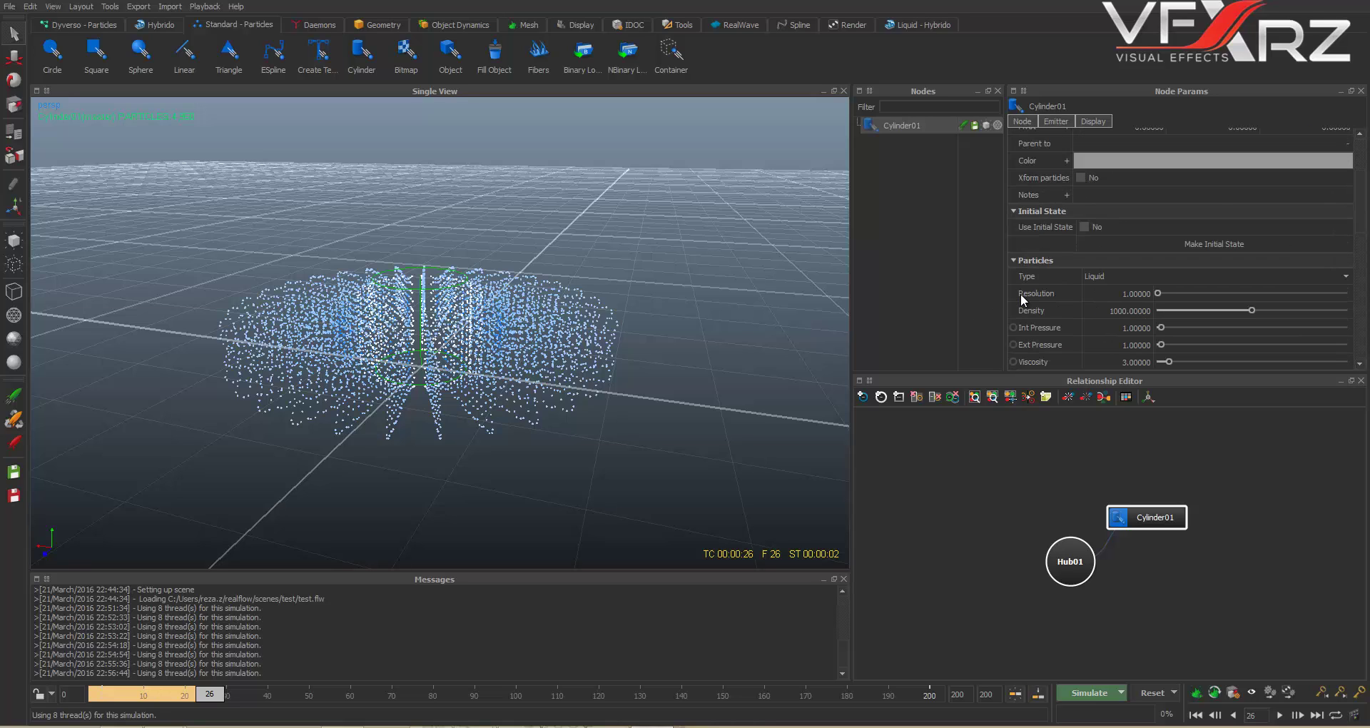
scroll(1021, 294, down, 2)
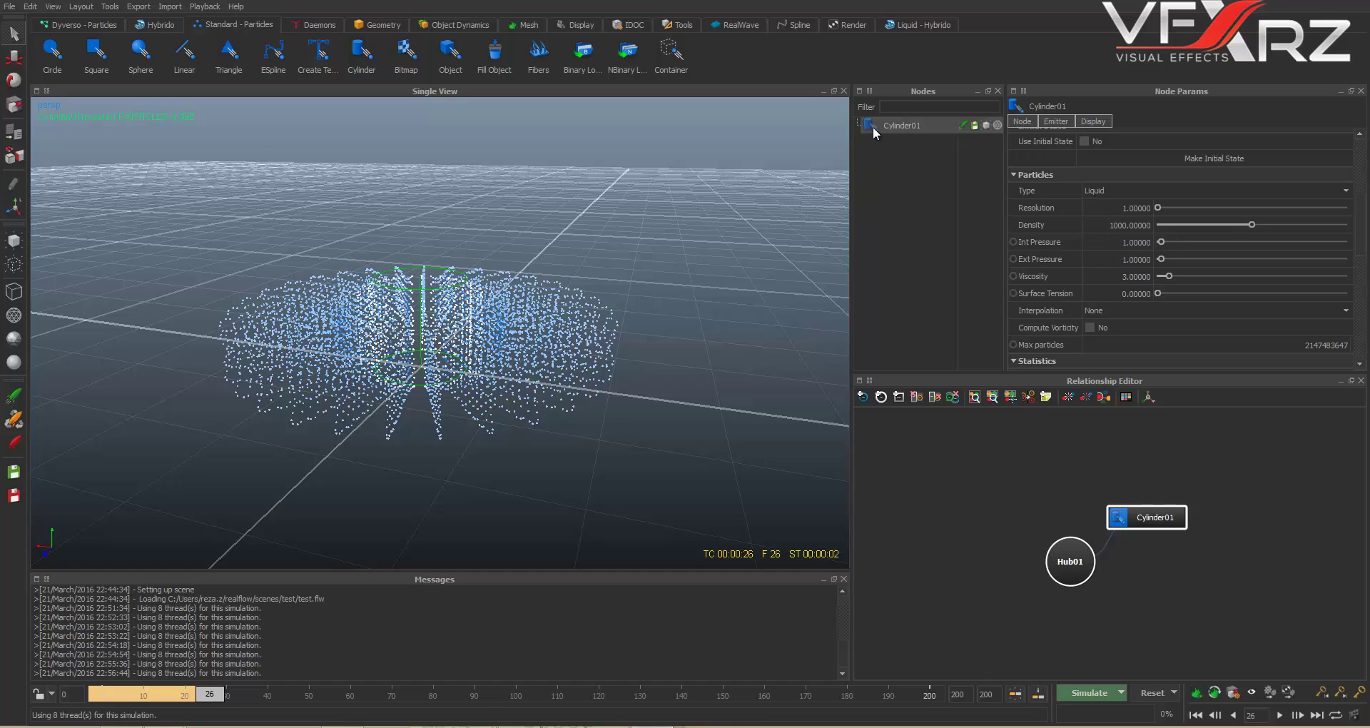
Step: Replace the Cylinder emitter with an Object emitter and add a Cross geometry object to the scene
key(Delete)
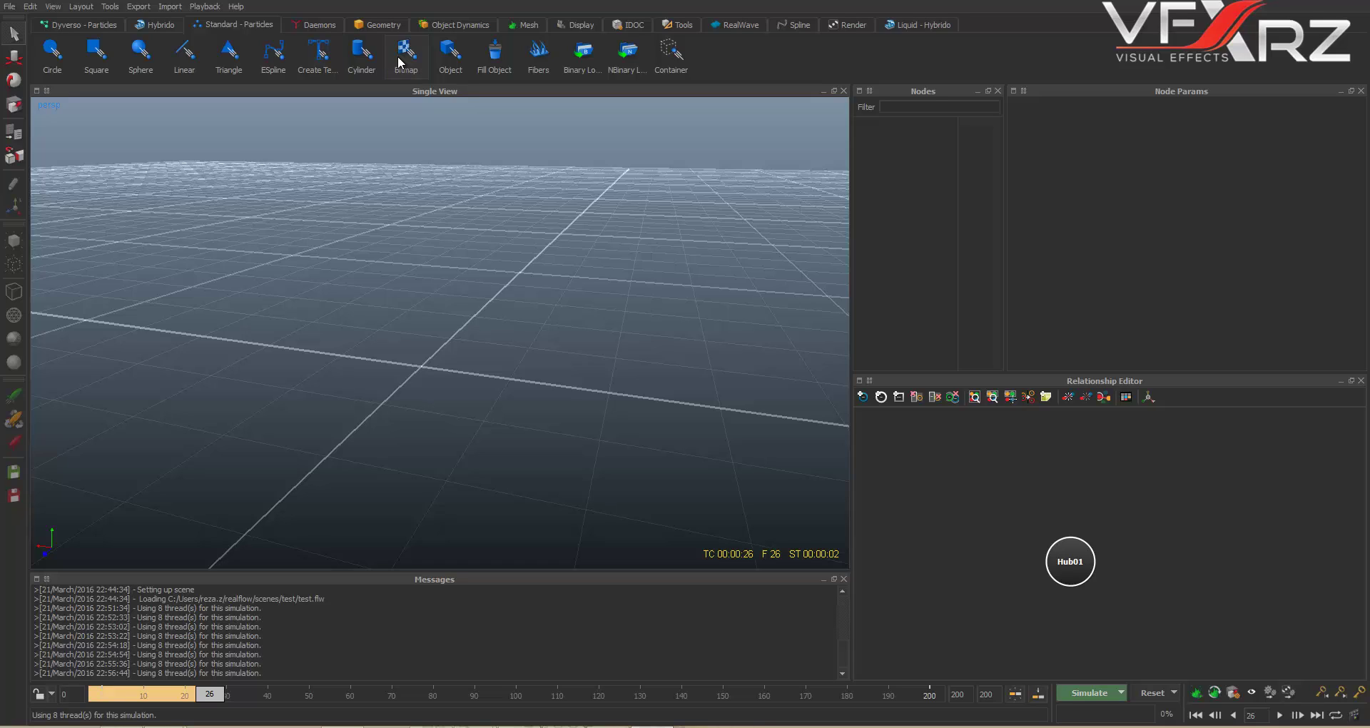
click(457, 67)
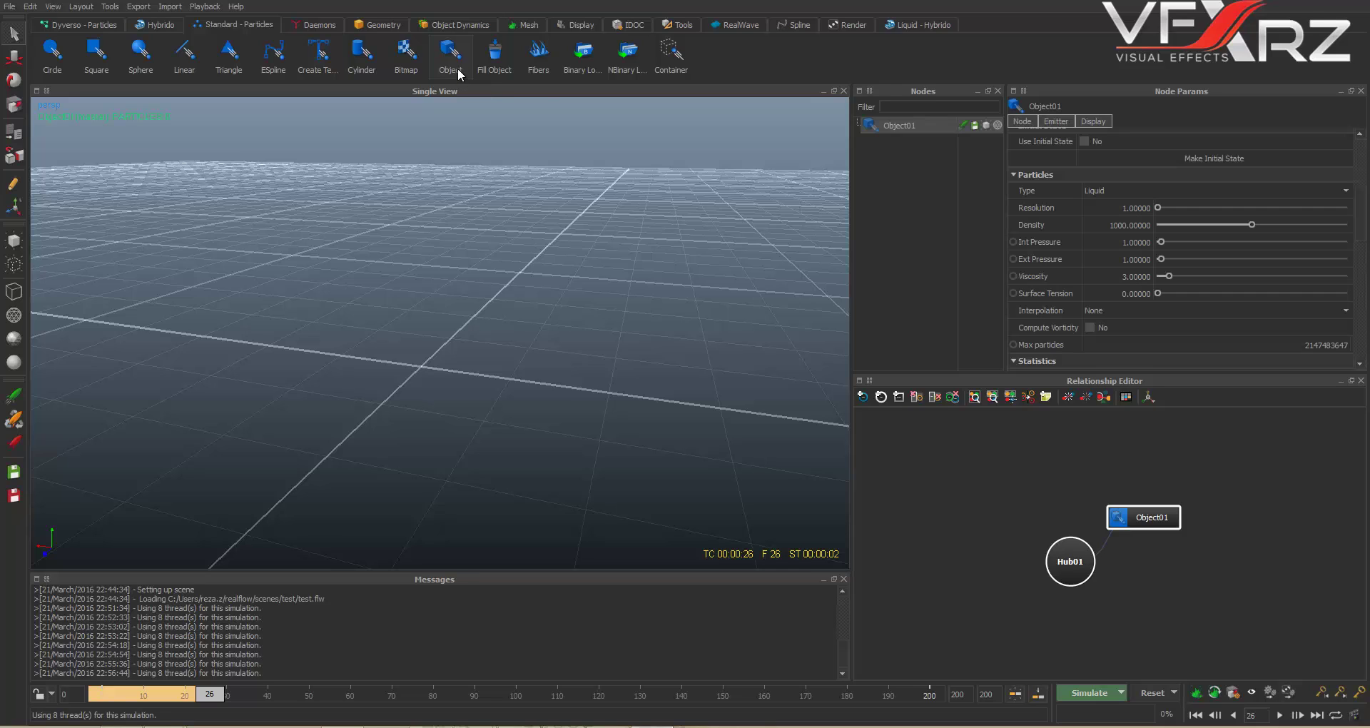
click(379, 25)
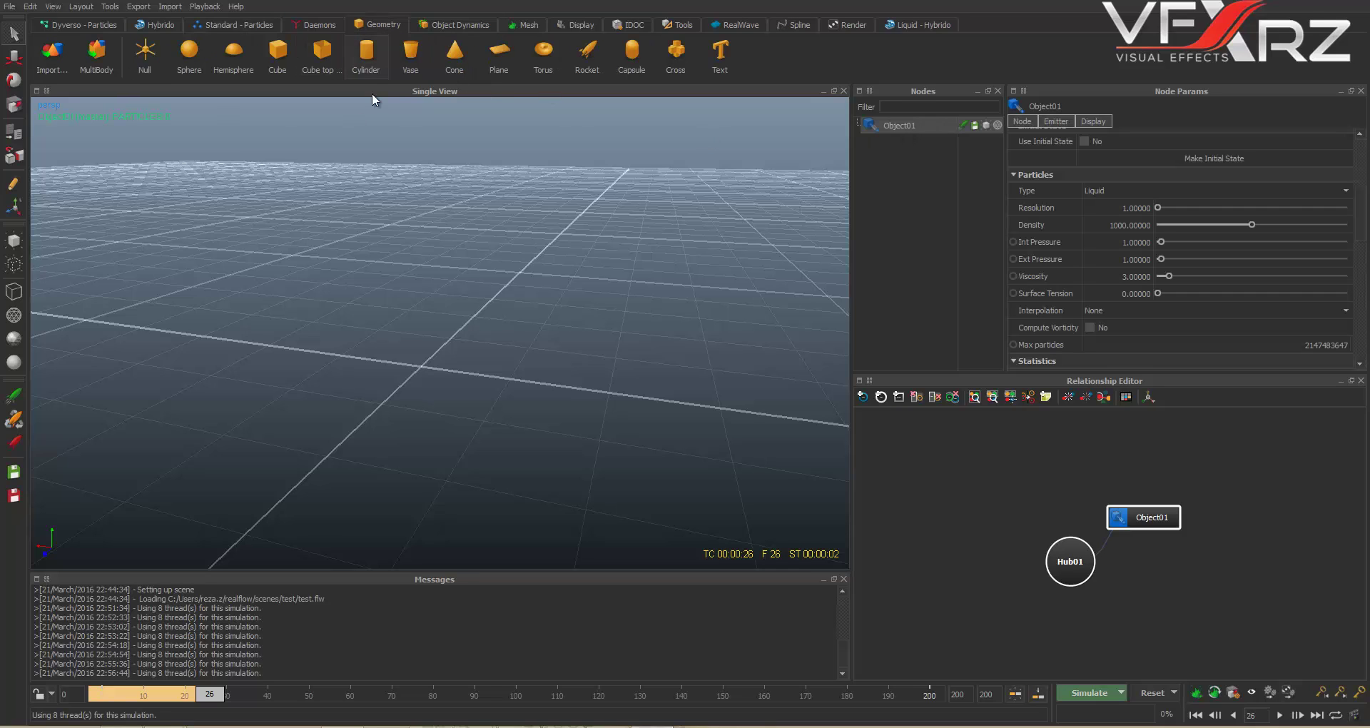
click(675, 68)
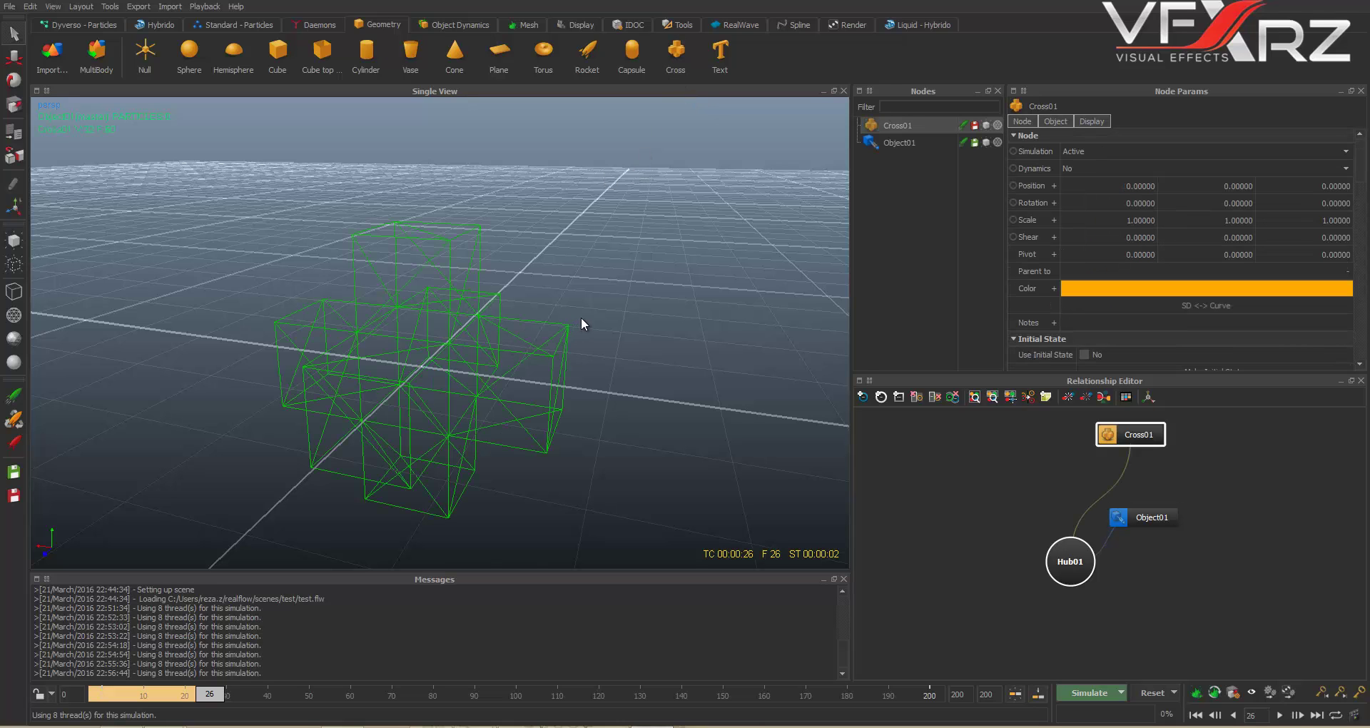
Step: Assign Cross01 as the emitting object of the Object01 emitter
mouse_move(581, 319)
alt+mouse_down()
mouse_move(530, 319)
mouse_move(577, 306)
mouse_move(585, 319)
alt+mouse_up()
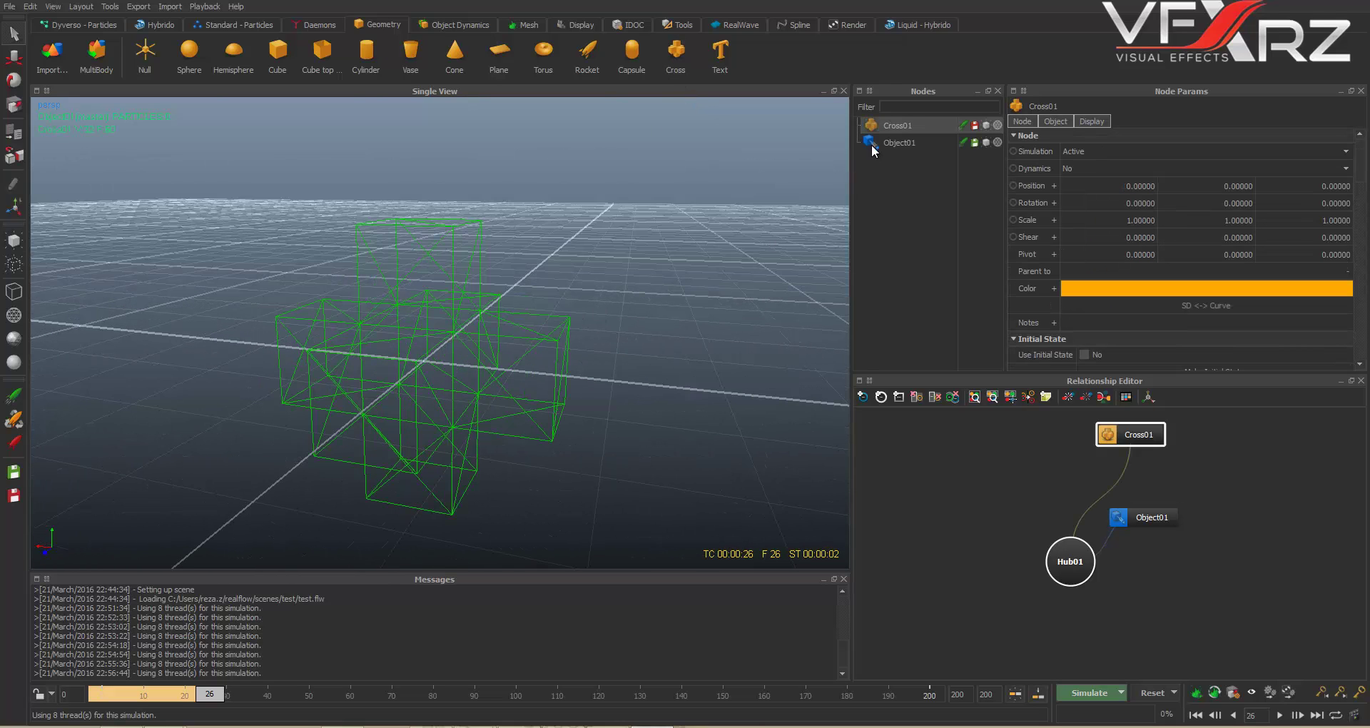
click(938, 144)
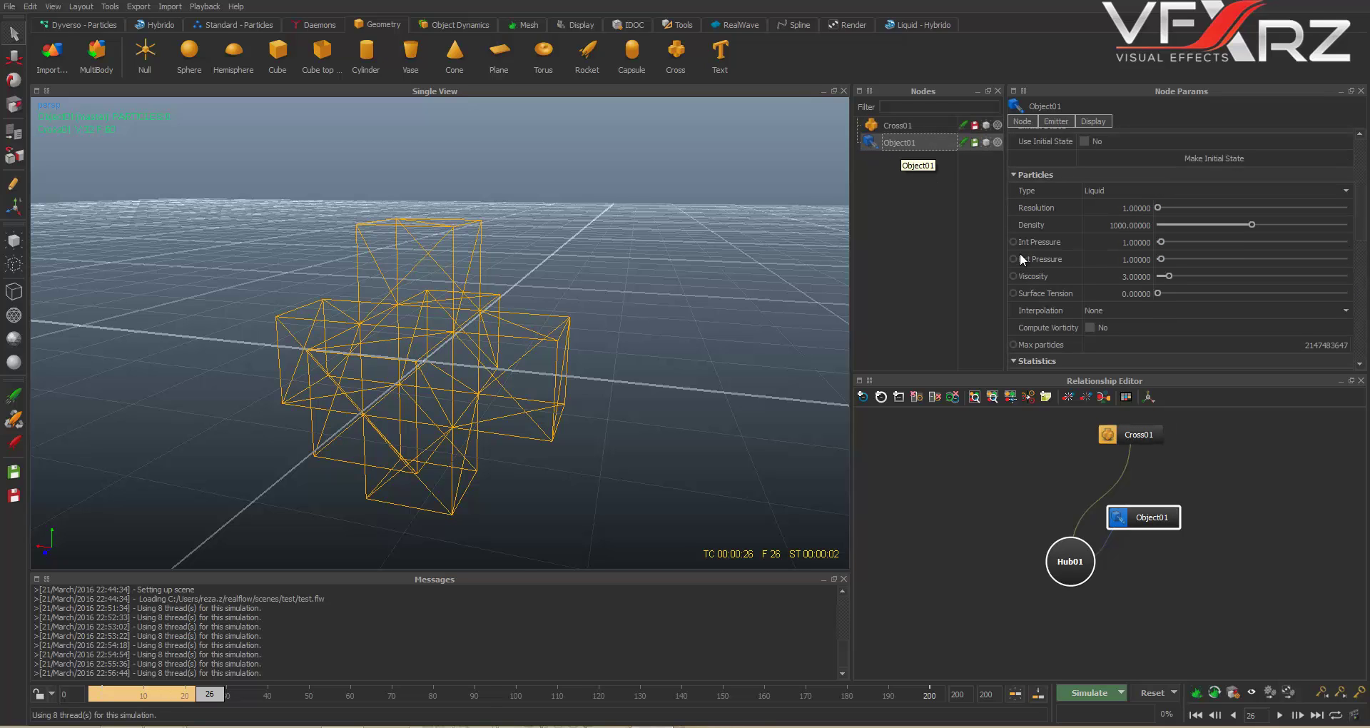
scroll(1083, 283, down, 10)
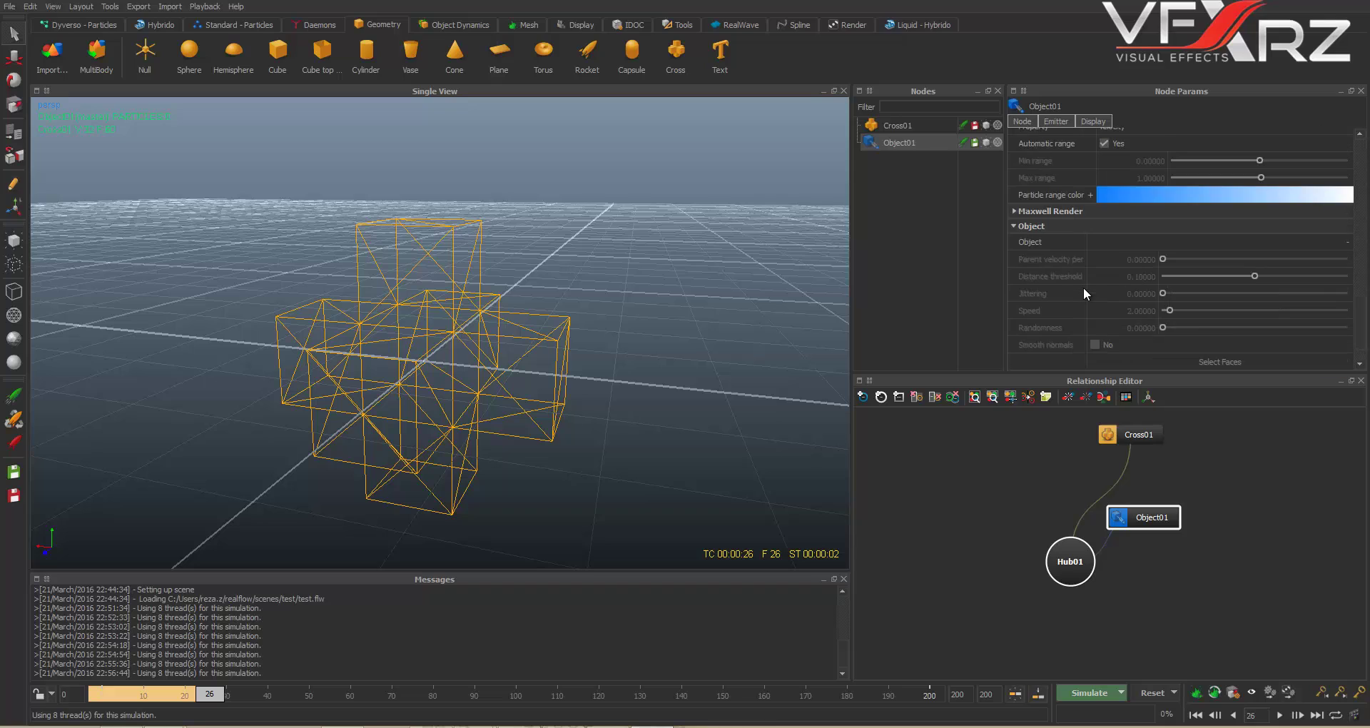
scroll(1082, 287, down, 2)
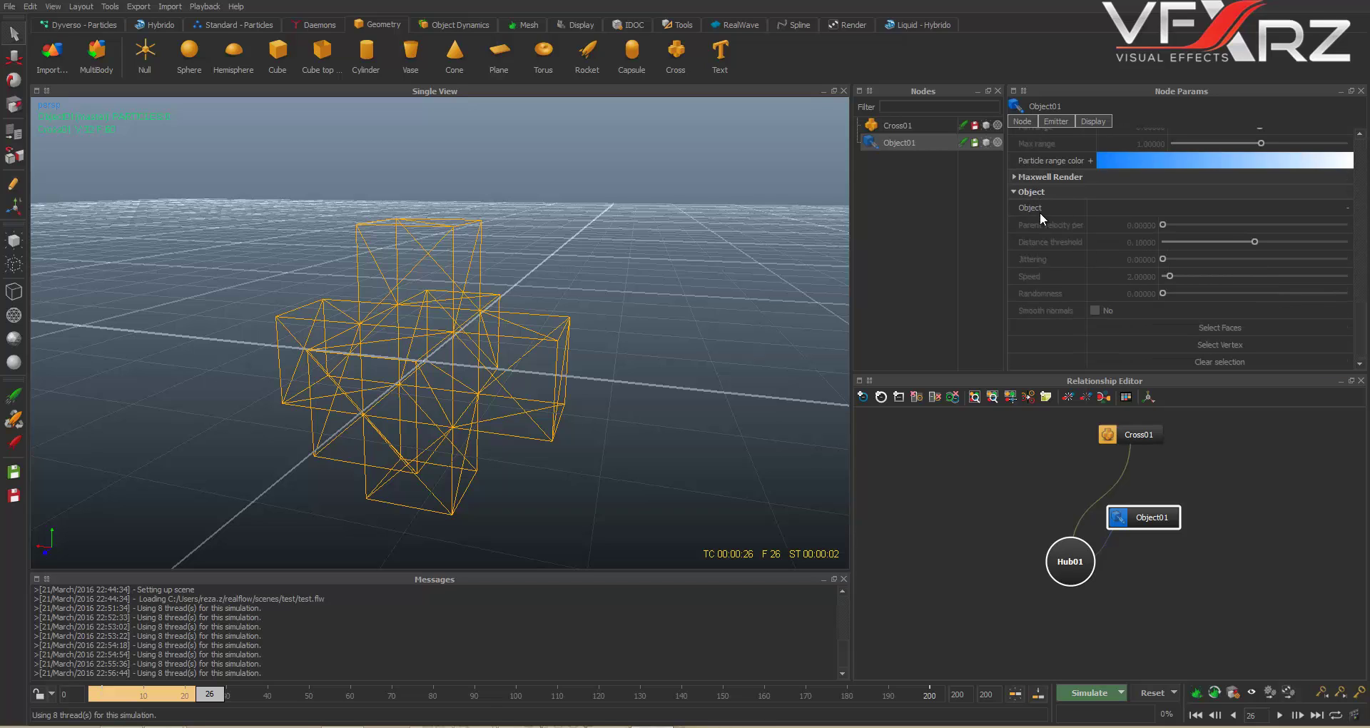
click(1148, 205)
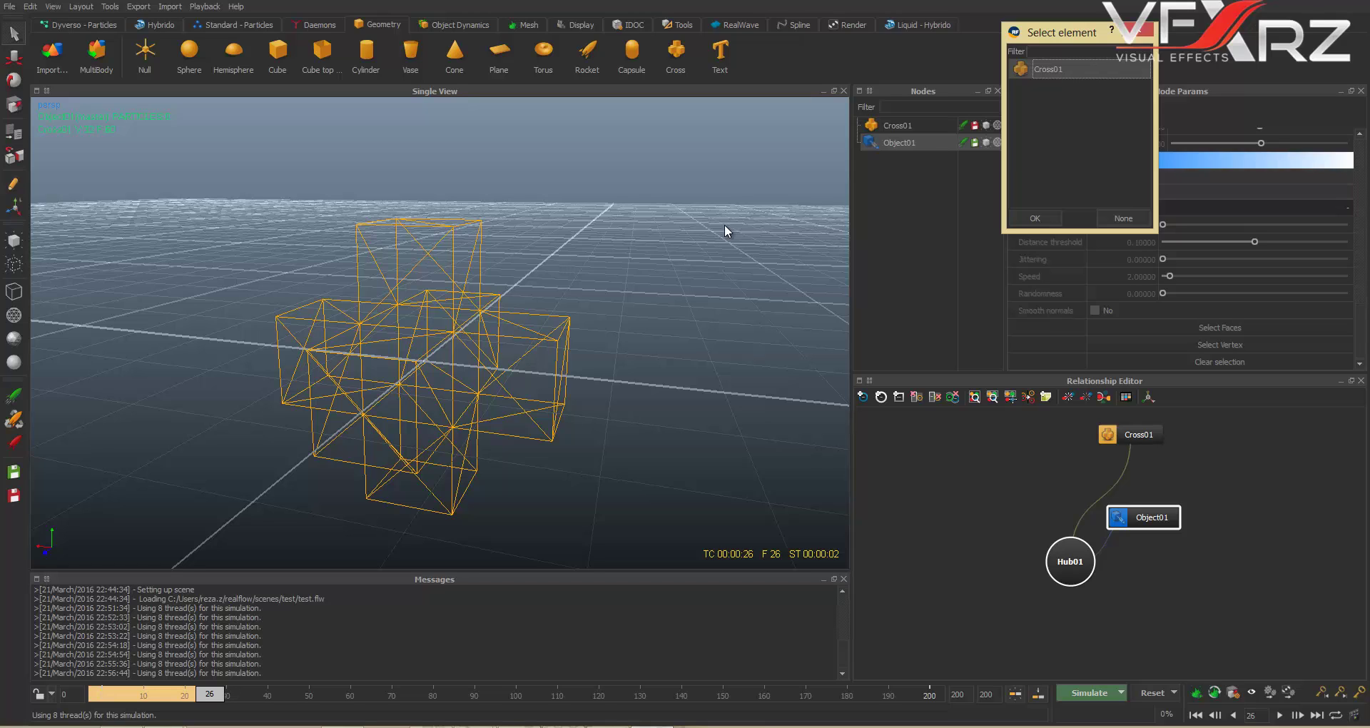
click(1043, 220)
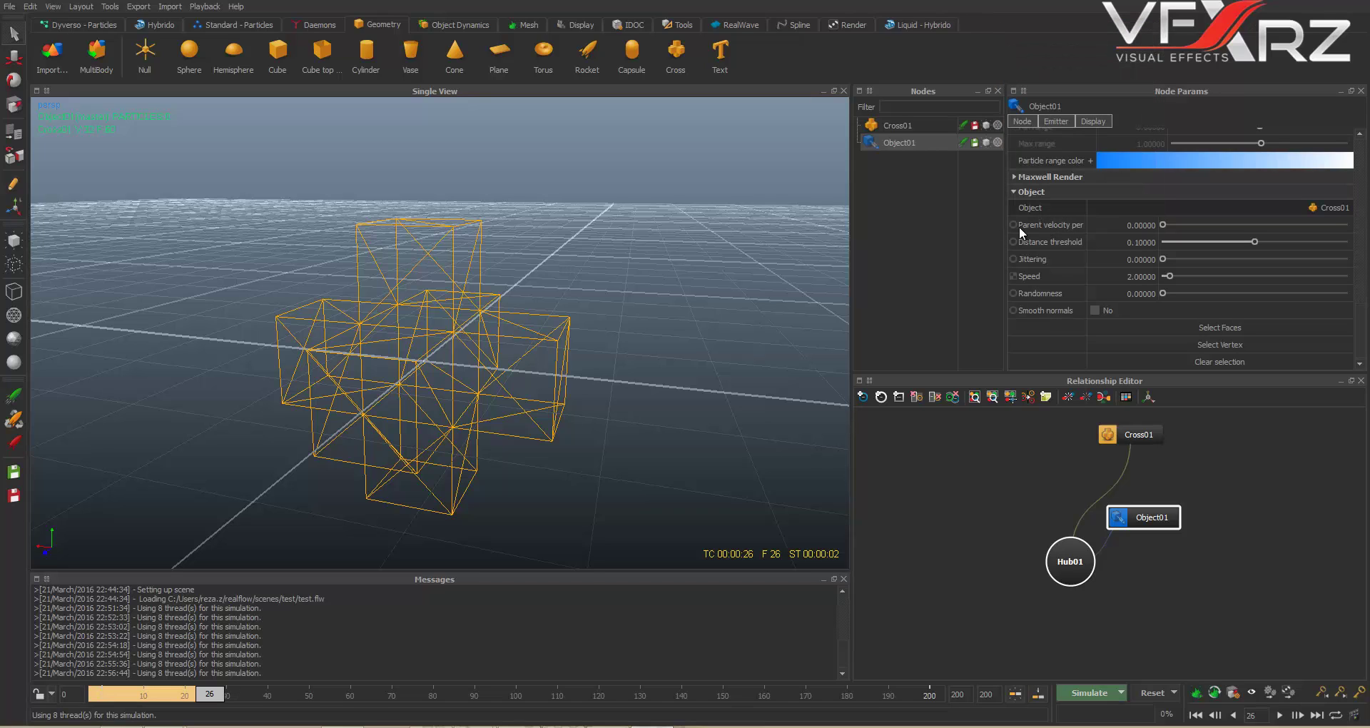
Step: Reset the simulation data, simulate the Object emitter up to frame 22, and view its particles from above
click(1154, 693)
key(Return)
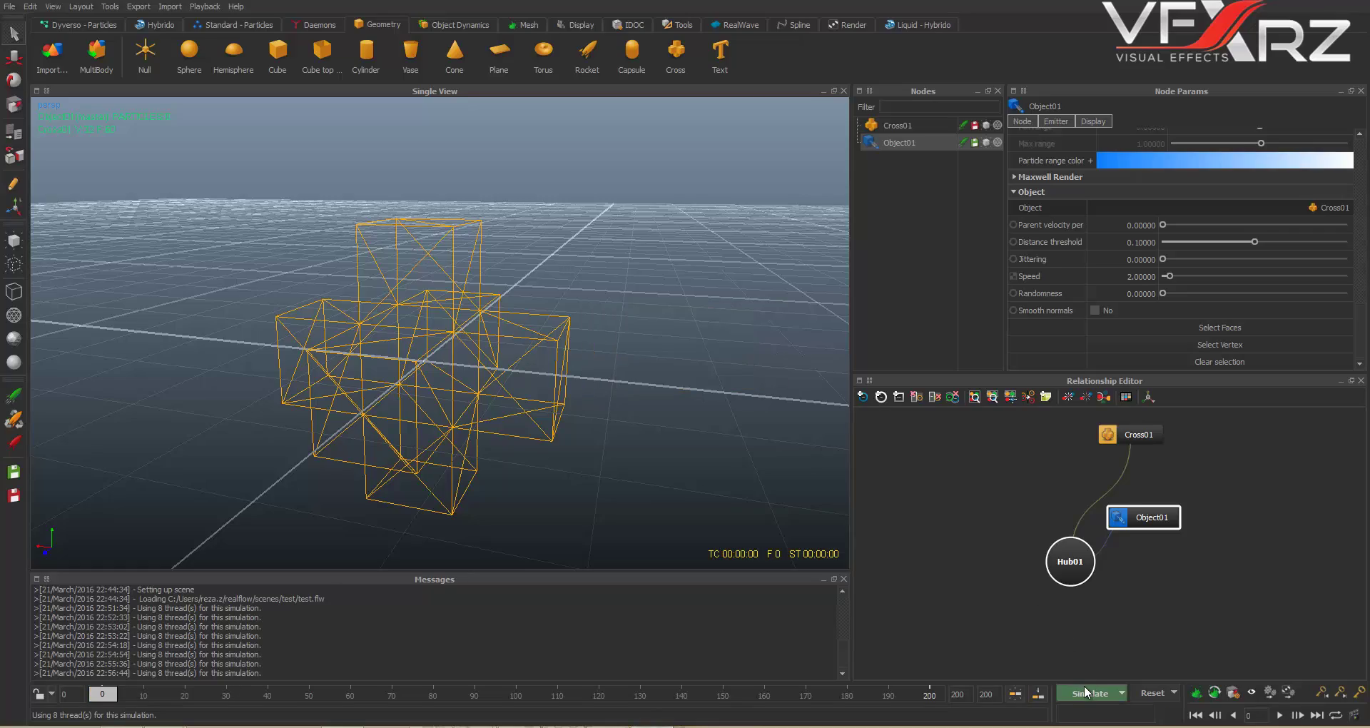
click(1086, 691)
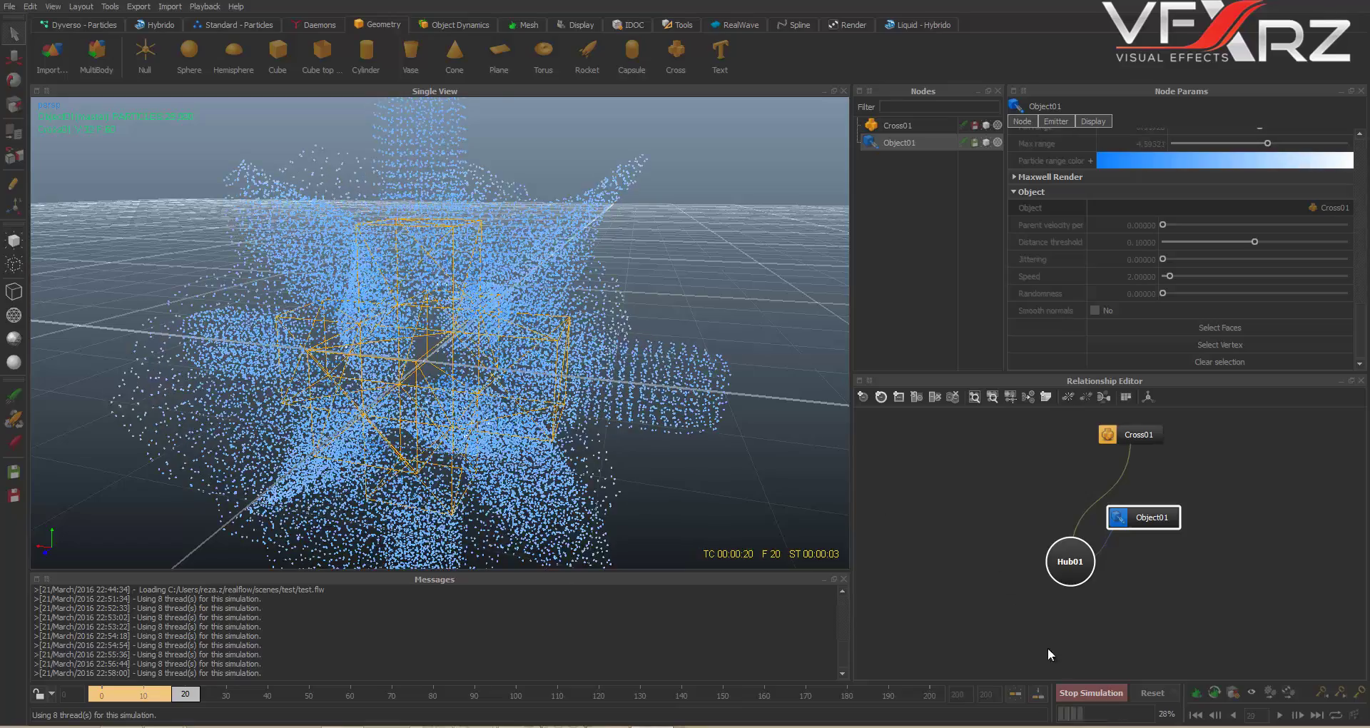
click(1077, 691)
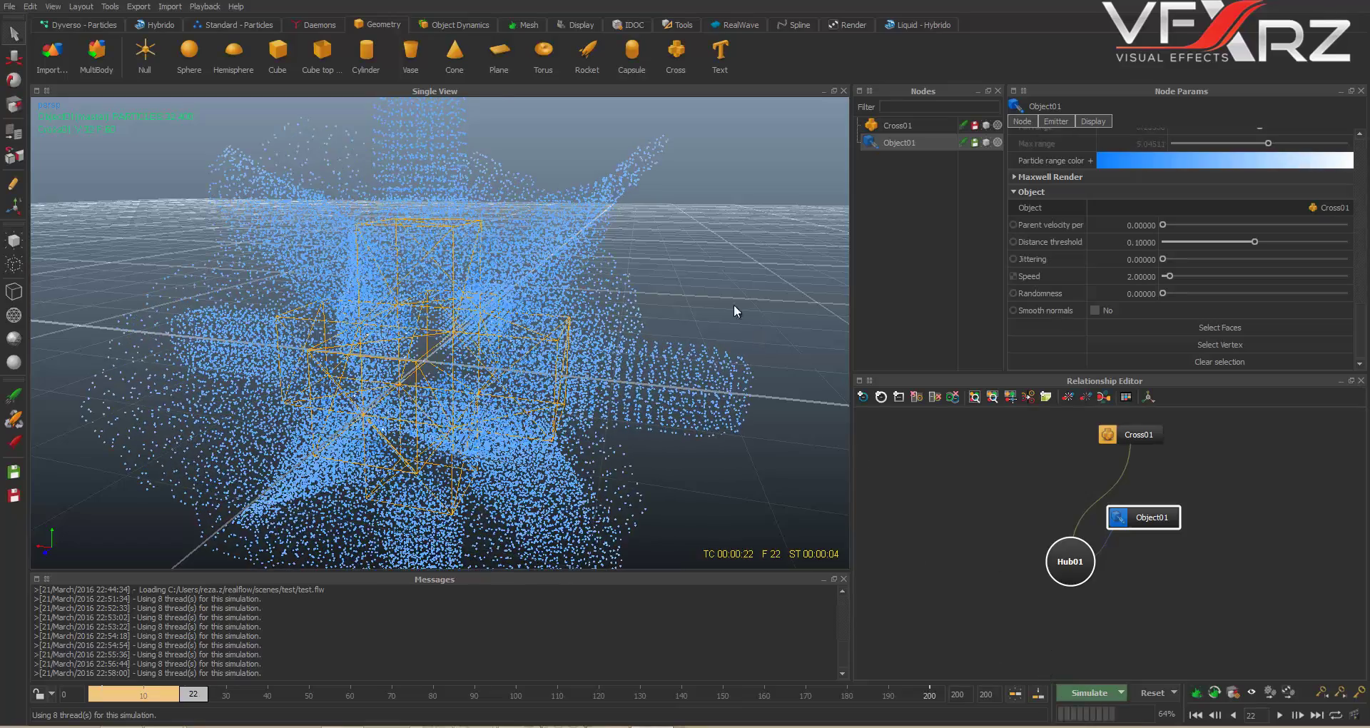
alt+drag(733, 304, 792, 187)
Step: Delete the Object emitter and the Cross geometry, and add a Fill Object emitter
click(894, 144)
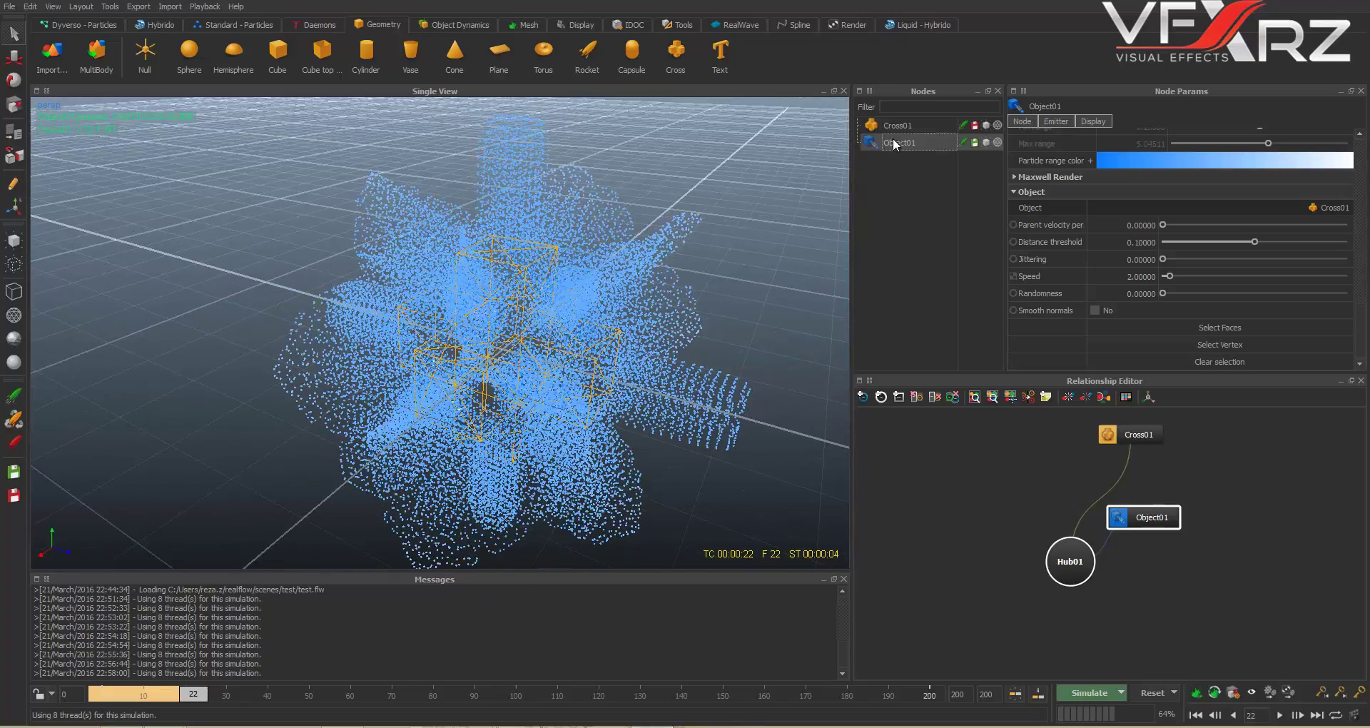
key(Delete)
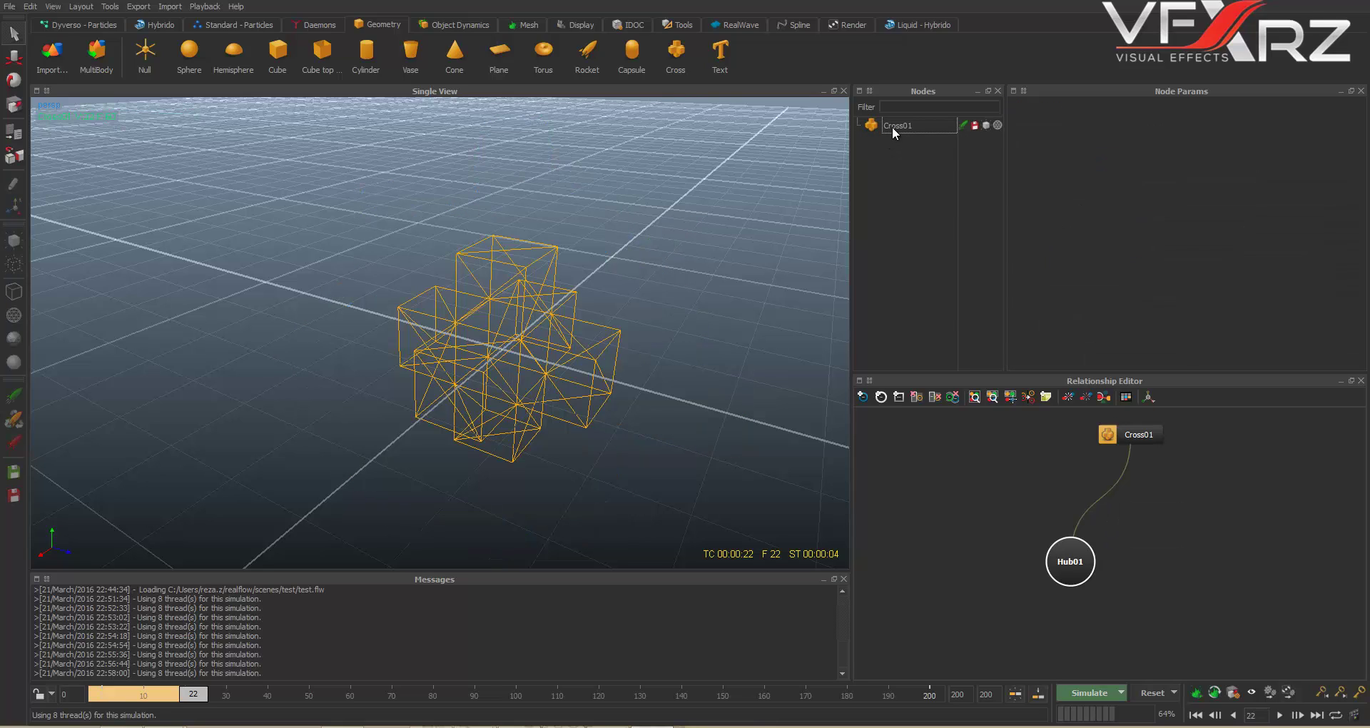
click(893, 127)
key(Delete)
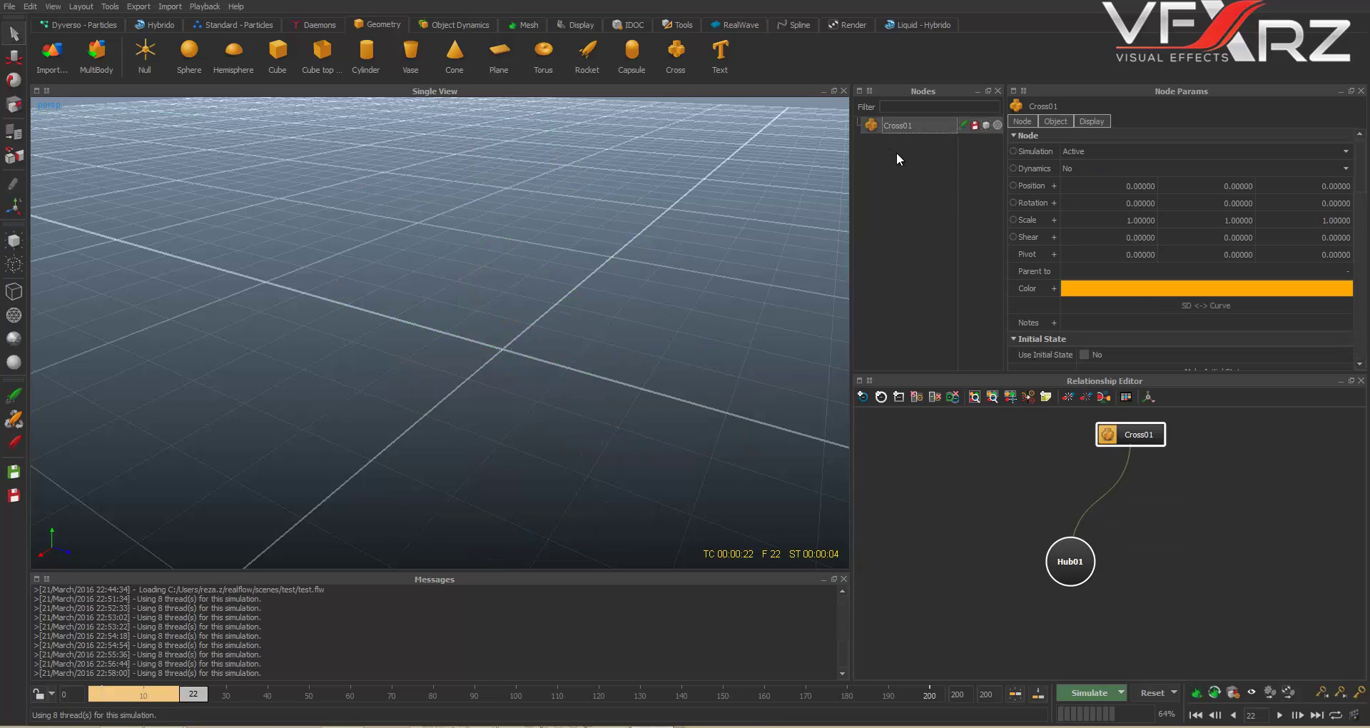
click(238, 29)
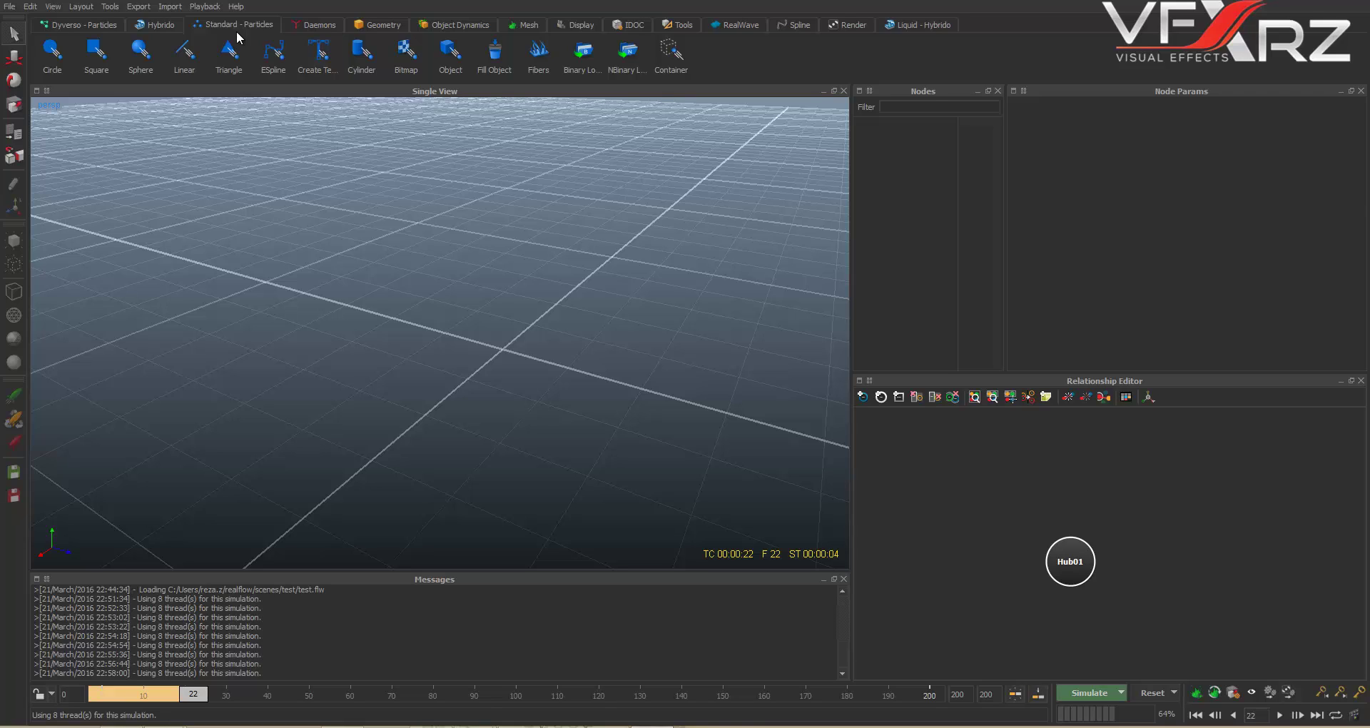
click(490, 66)
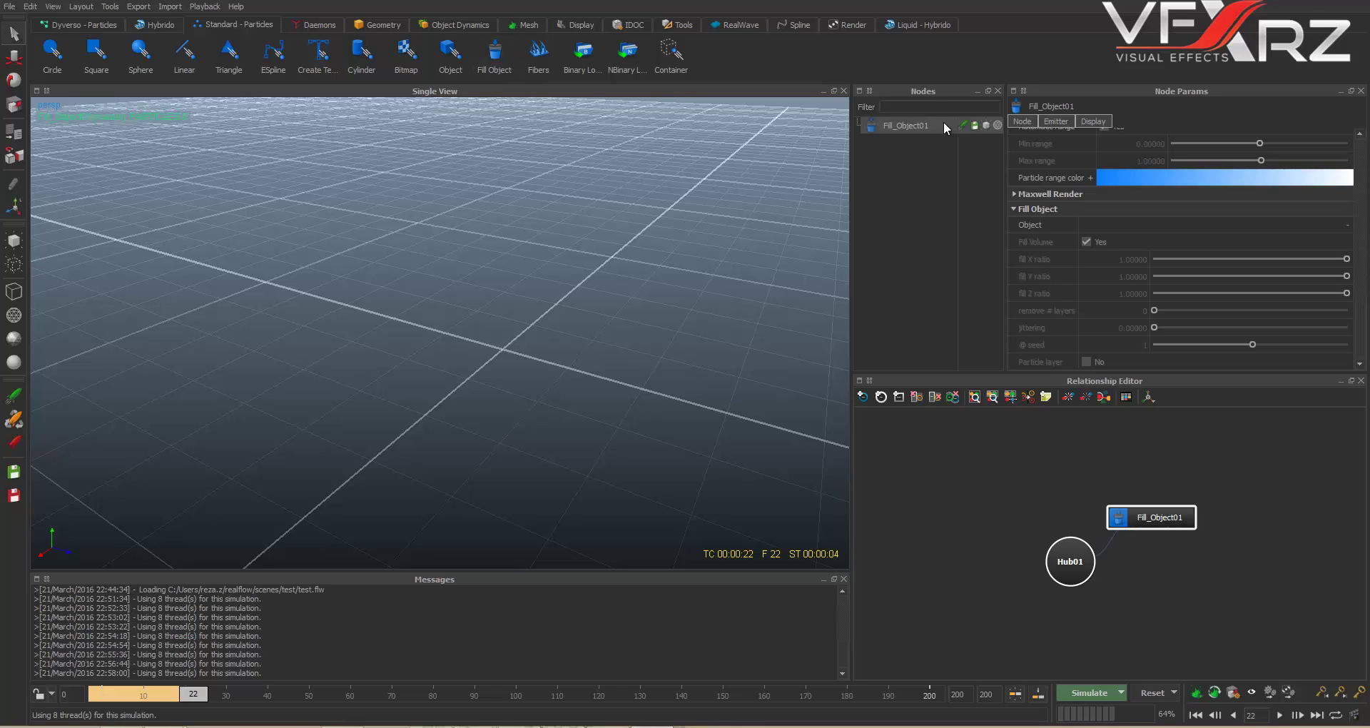
Step: Add an open-top cube to the scene and assign it as the Fill Object emitter's object
click(387, 26)
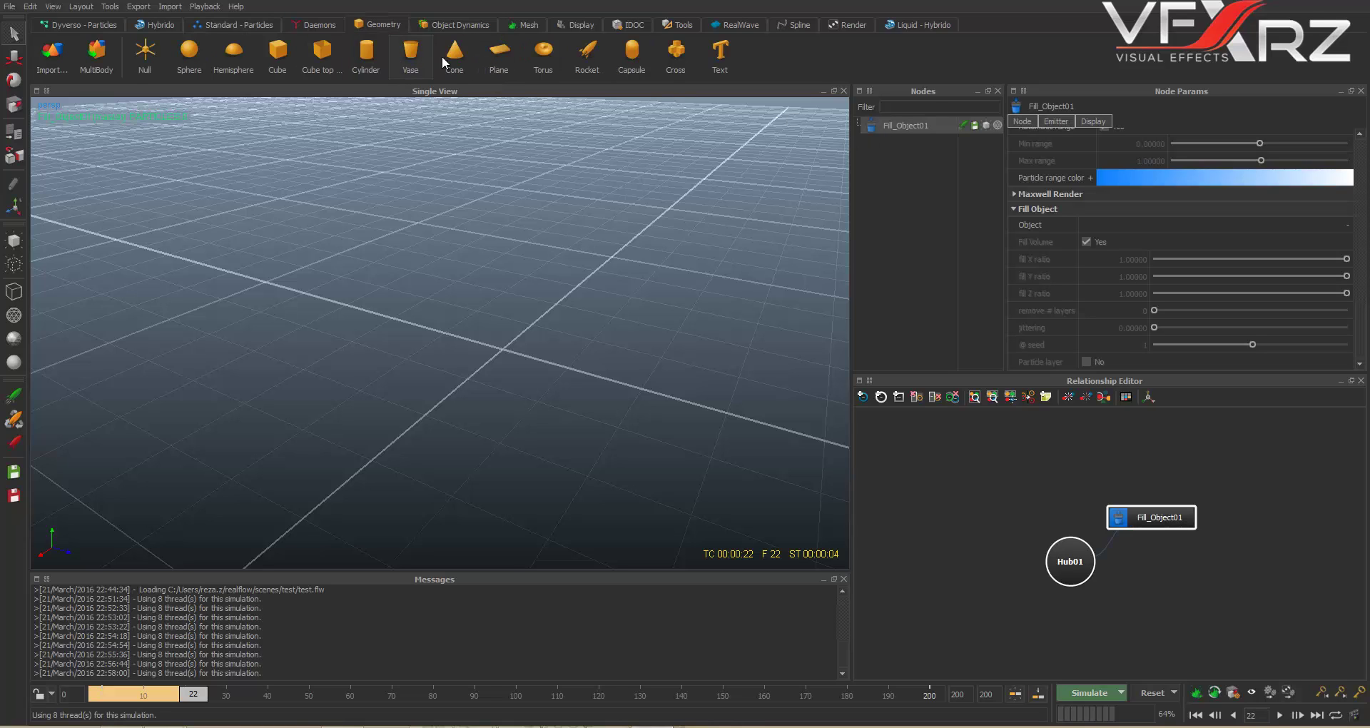
click(322, 57)
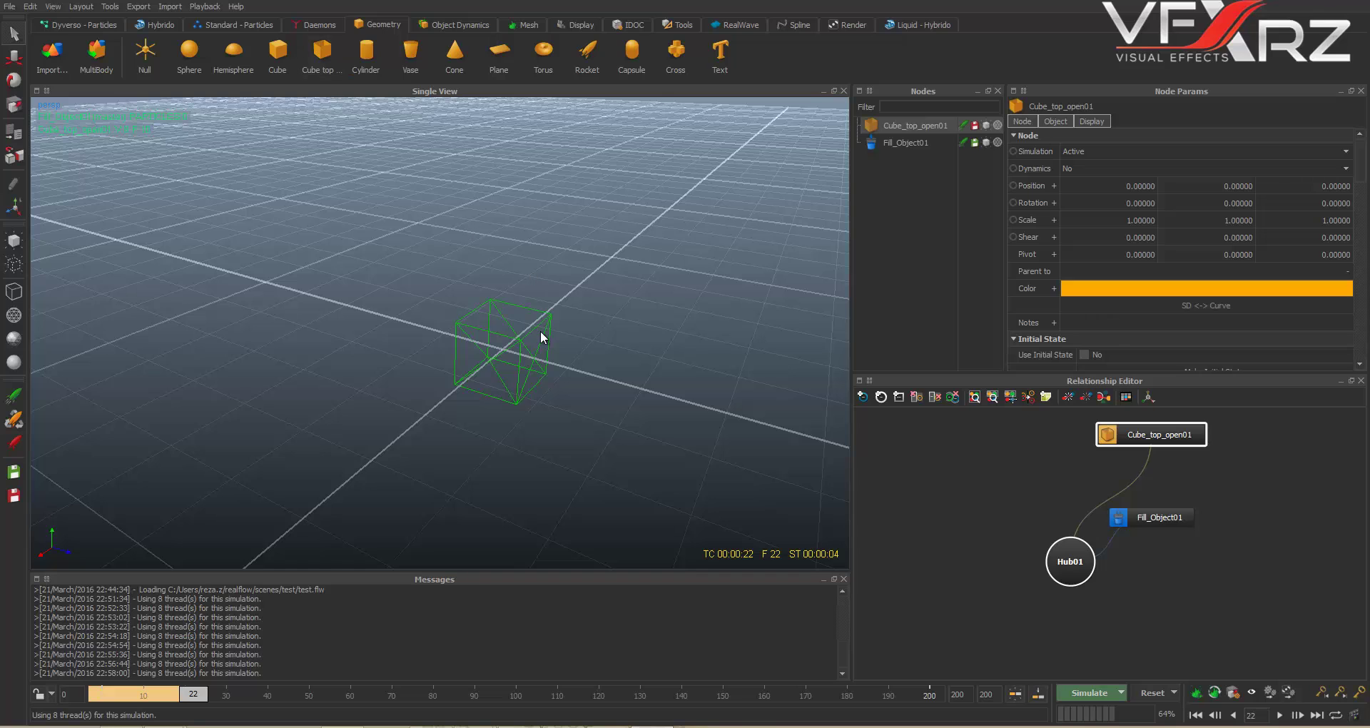
scroll(541, 332, up, 5)
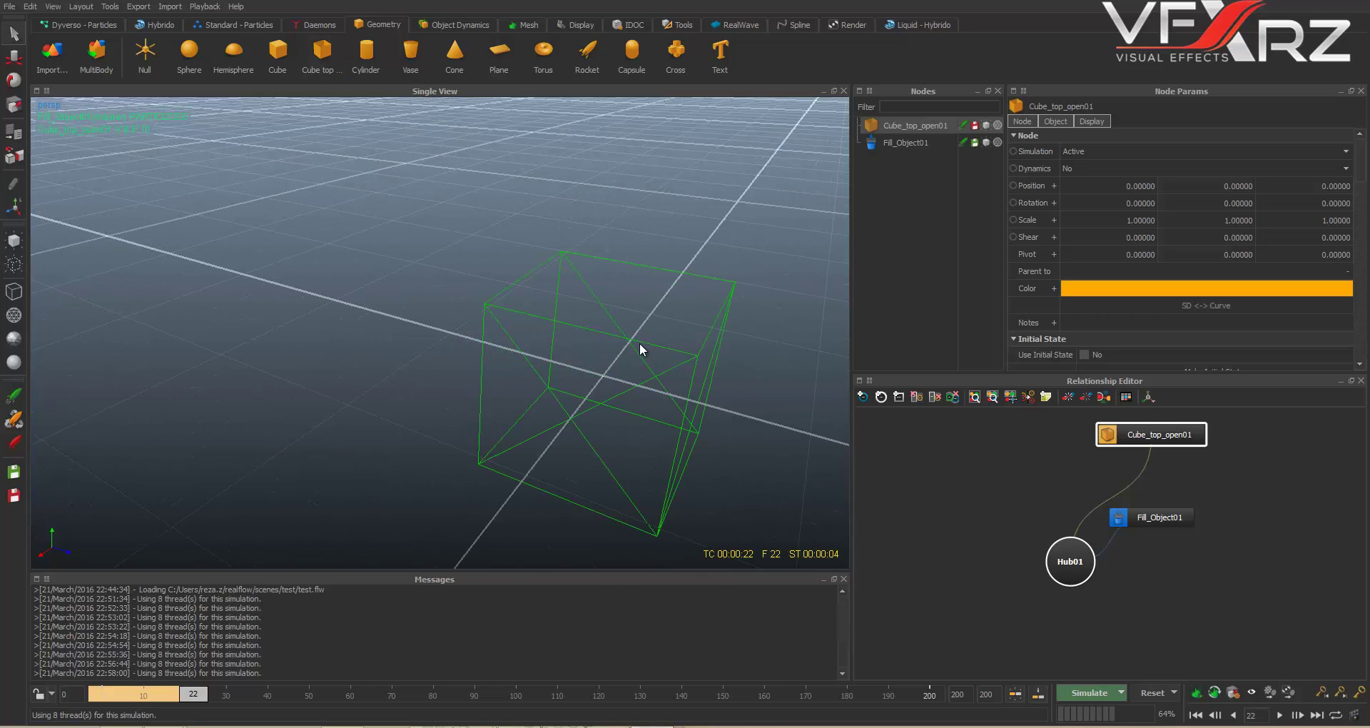
alt+drag(670, 345, 761, 254)
click(919, 142)
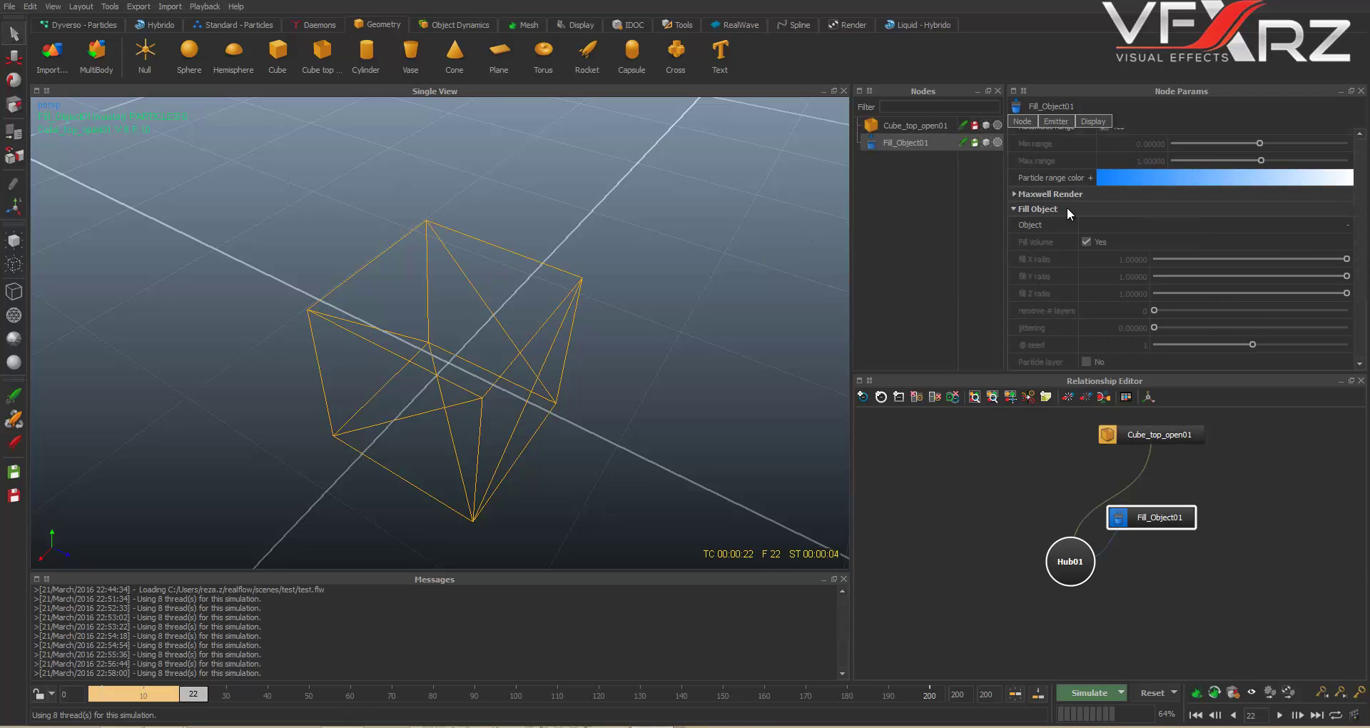
click(1185, 224)
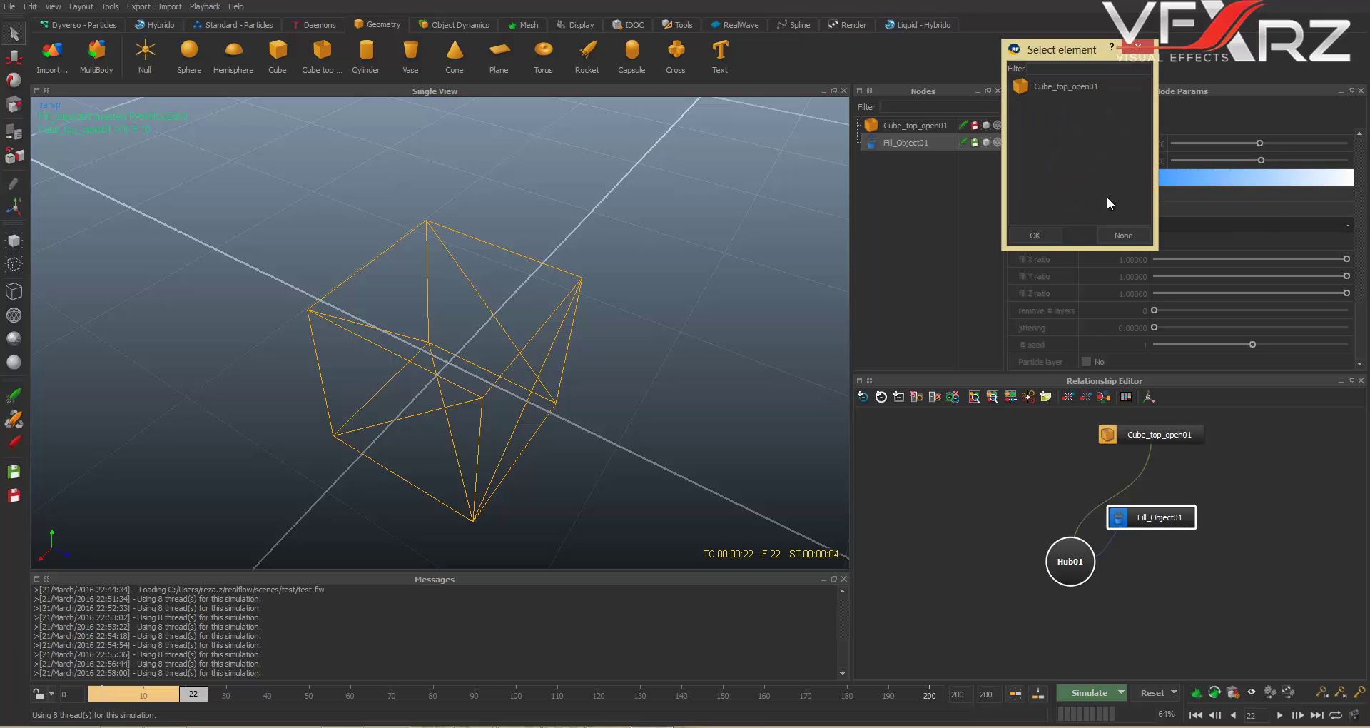
click(1012, 88)
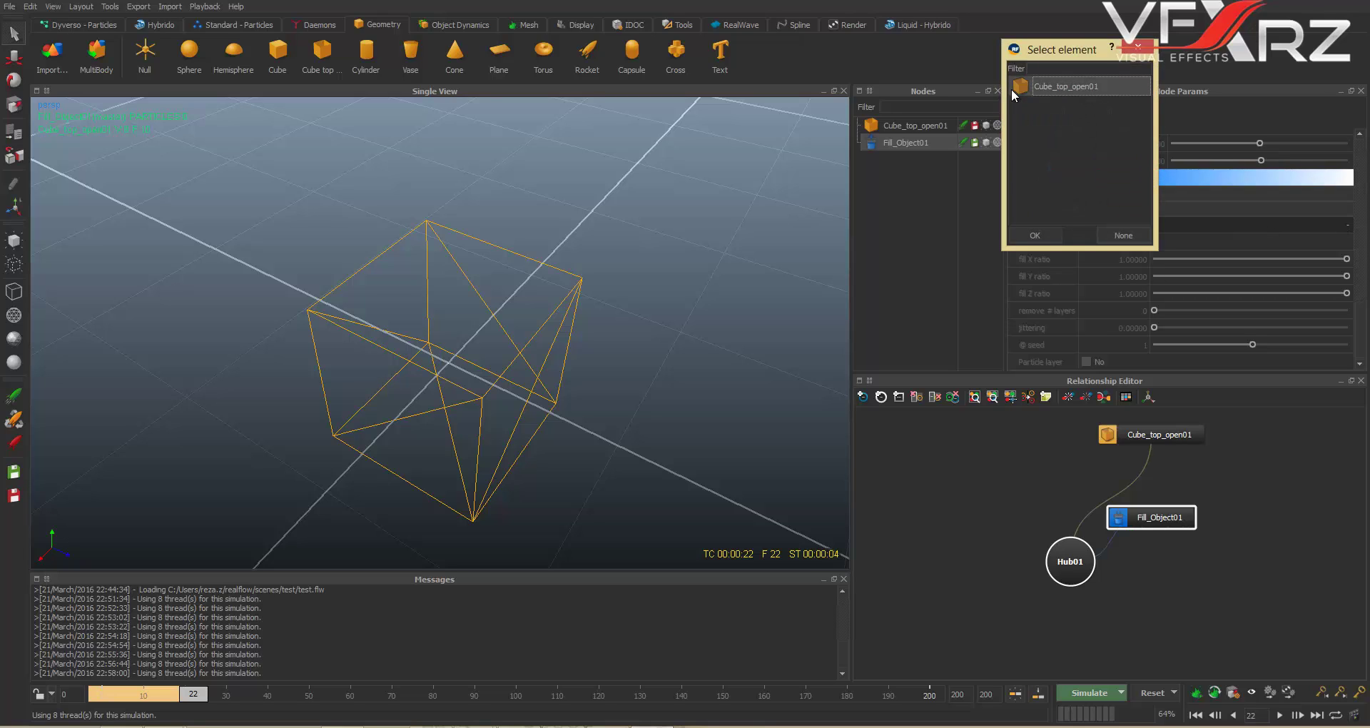
click(1037, 235)
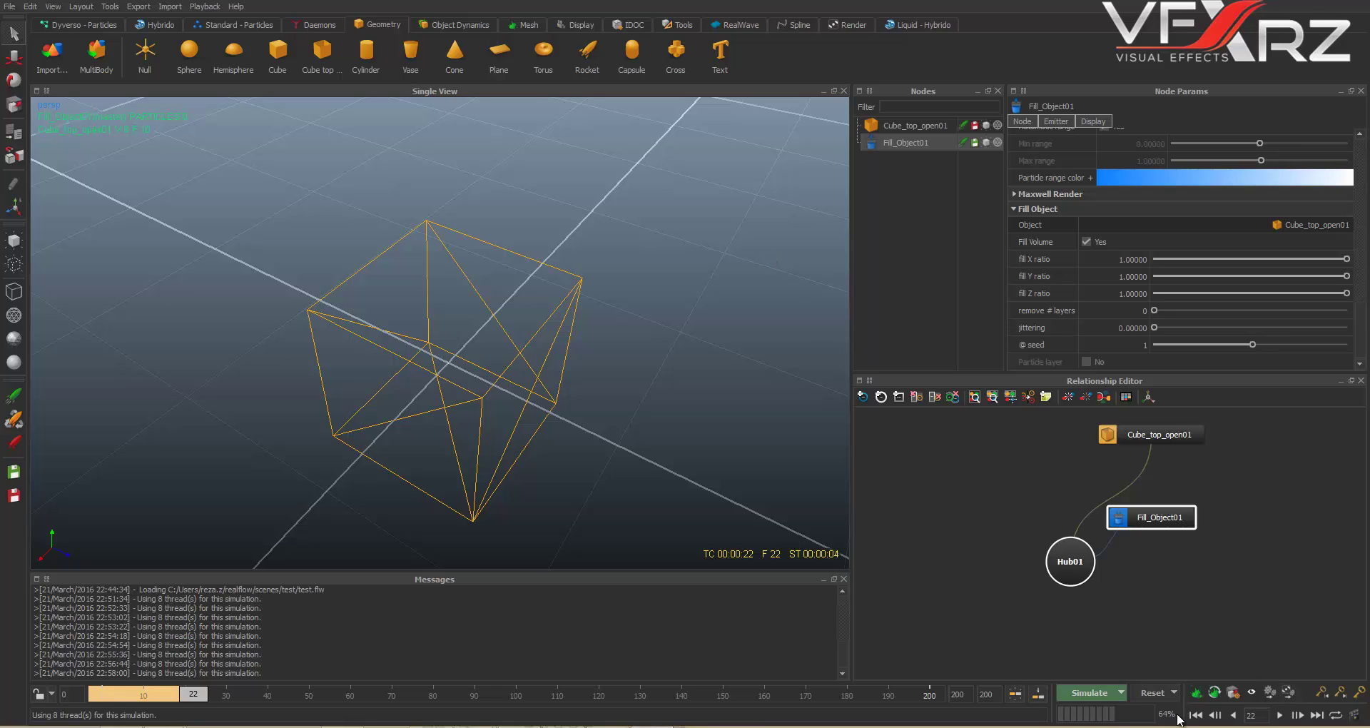
Step: Reset the simulation data, simulate the filled cube up to frame 35, and examine its particles from several angles
click(1152, 692)
click(651, 369)
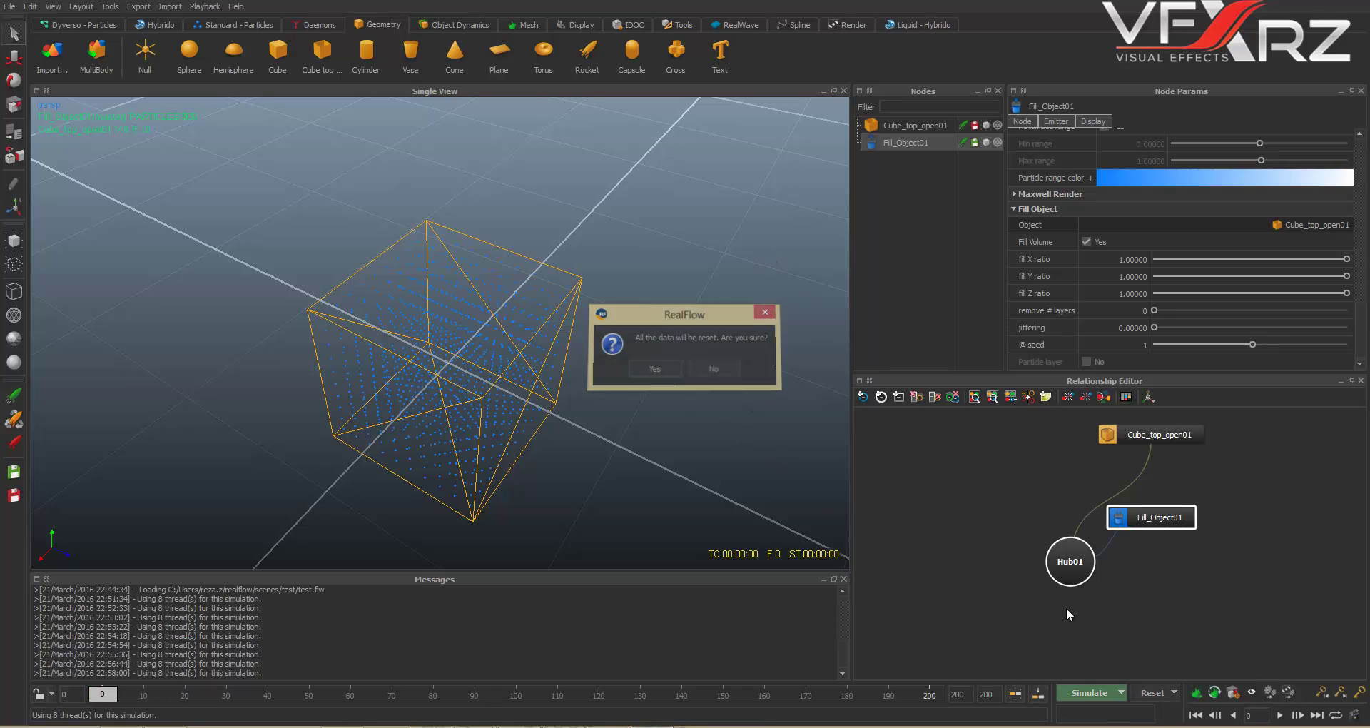
click(1084, 694)
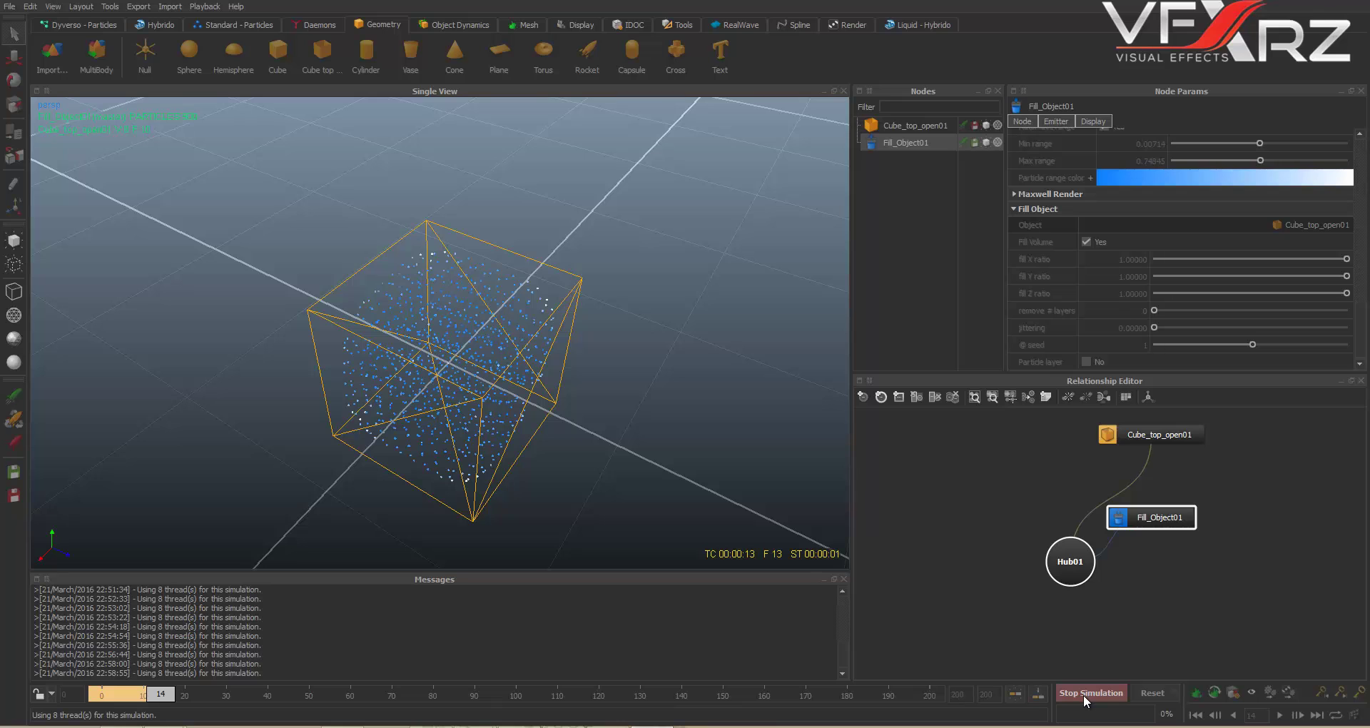
click(1083, 693)
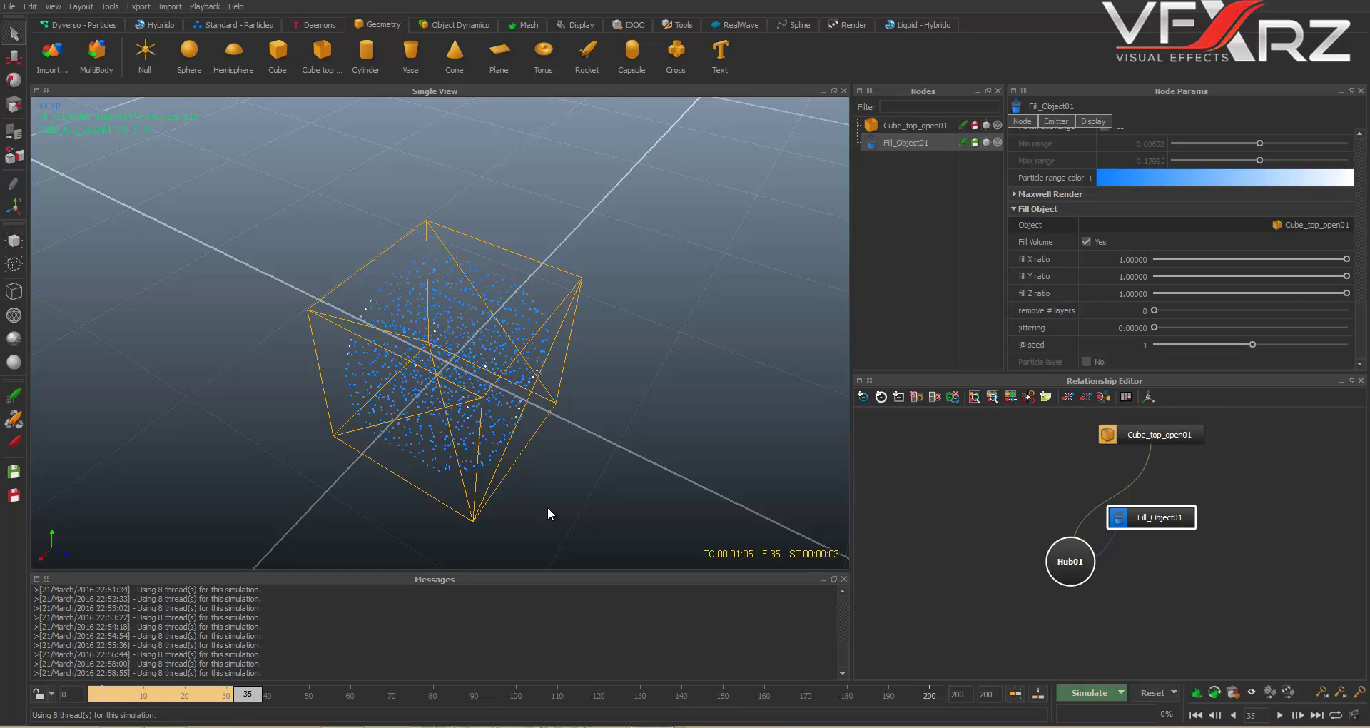
alt+drag(517, 426, 556, 364)
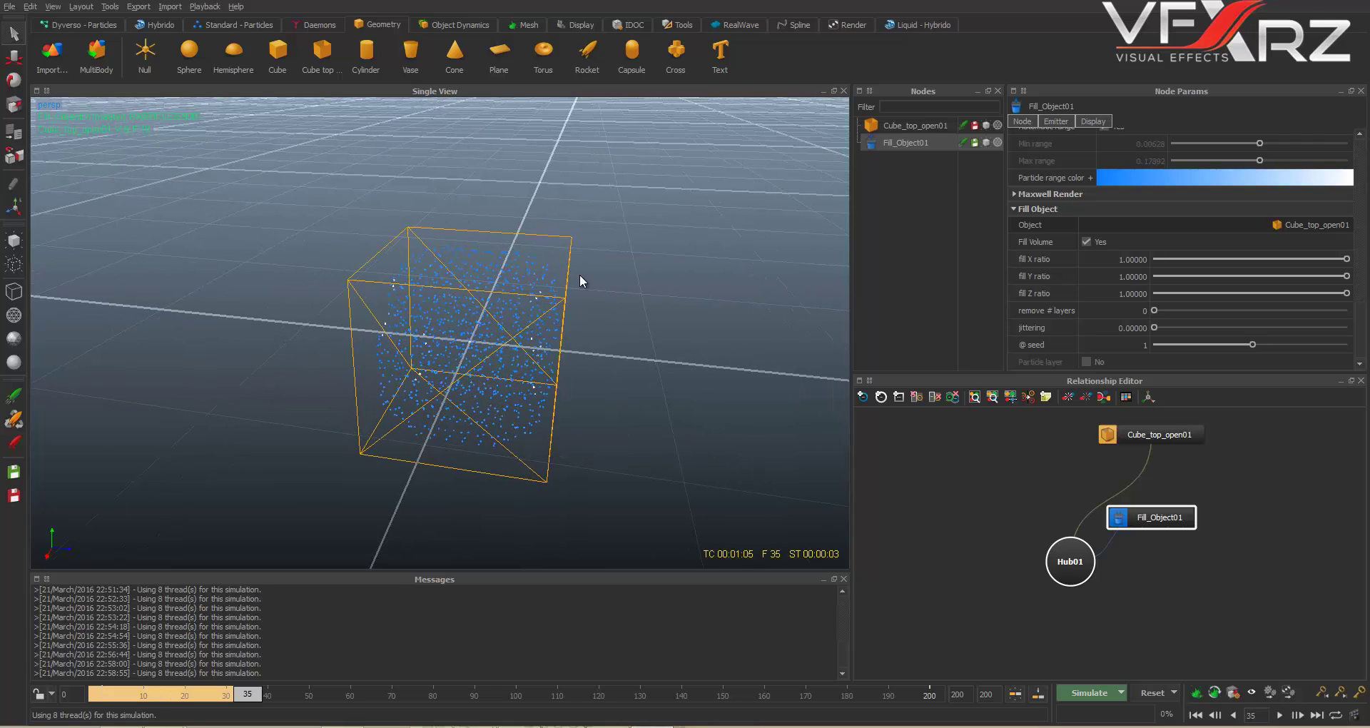
mouse_move(579, 274)
alt+mouse_down()
mouse_move(563, 299)
mouse_move(602, 343)
mouse_move(611, 285)
mouse_move(550, 250)
mouse_move(538, 282)
mouse_move(556, 263)
mouse_move(569, 289)
alt+mouse_up()
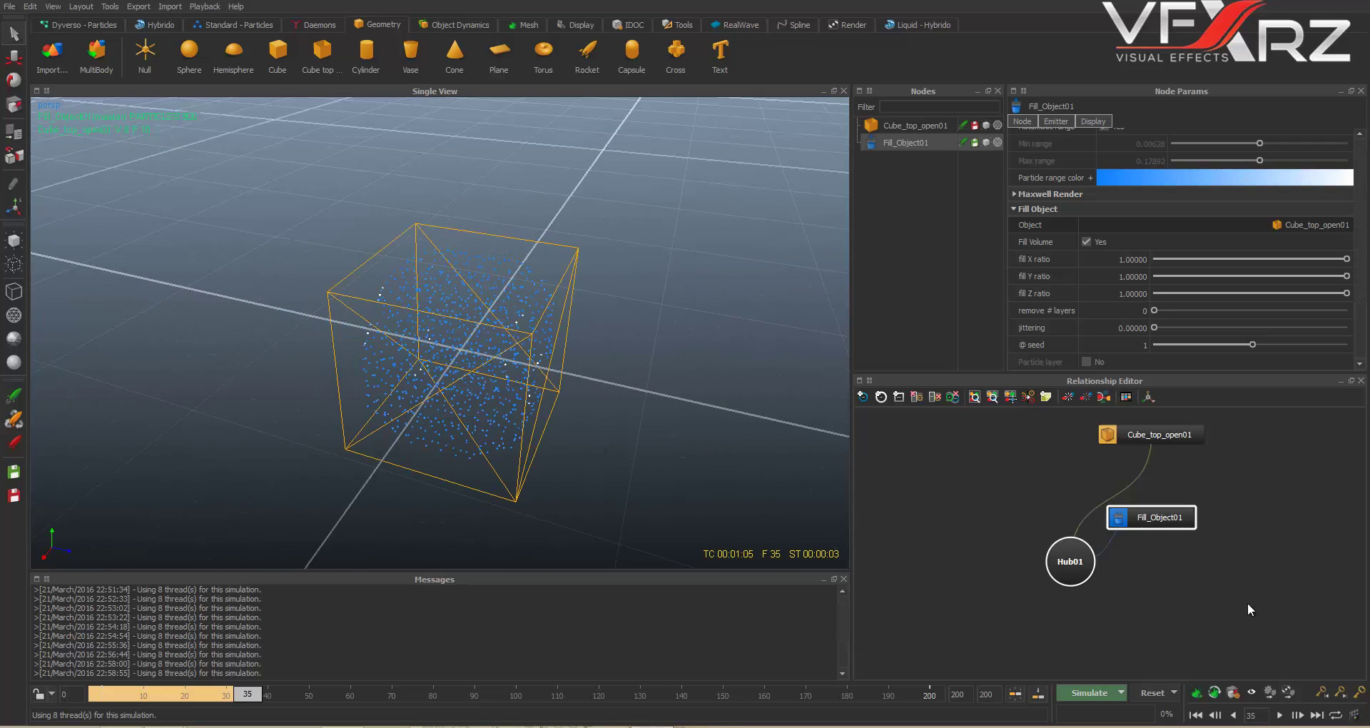
Step: Continue the simulation up to frame 58, and return the timeline to frame 35
click(1094, 687)
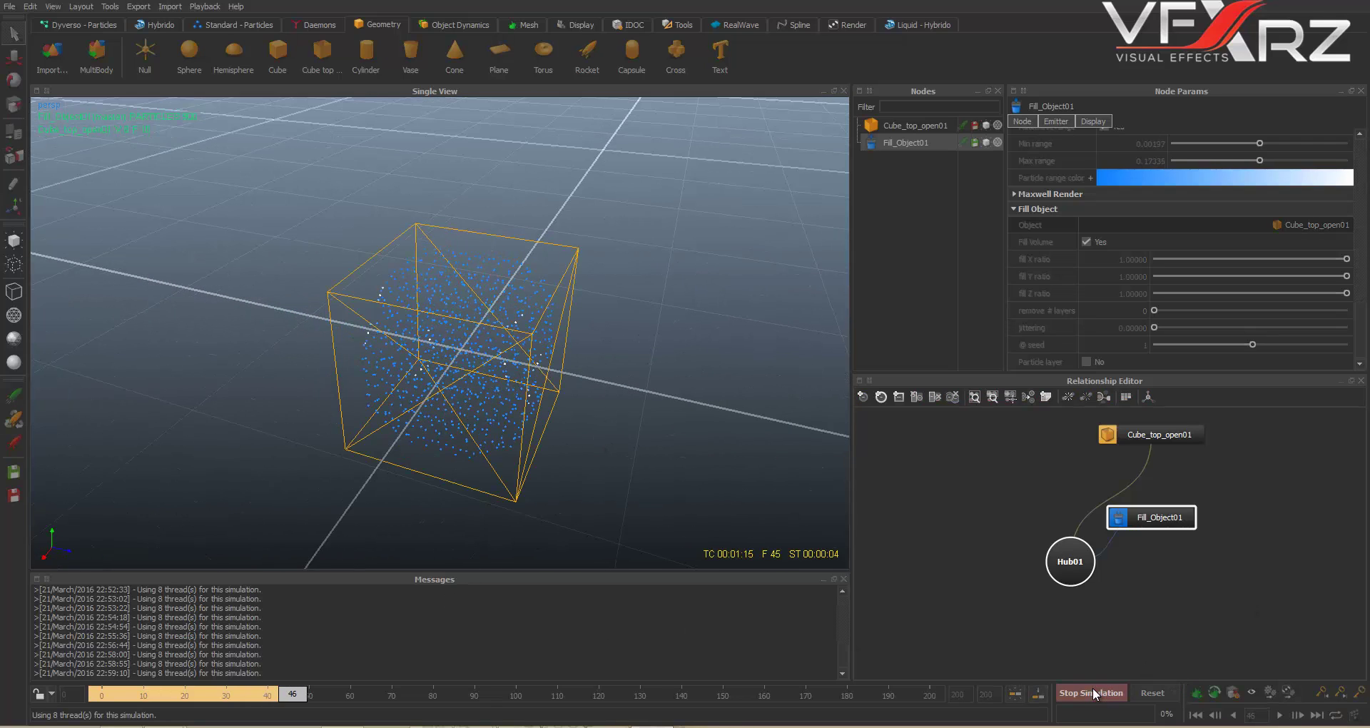
click(1083, 691)
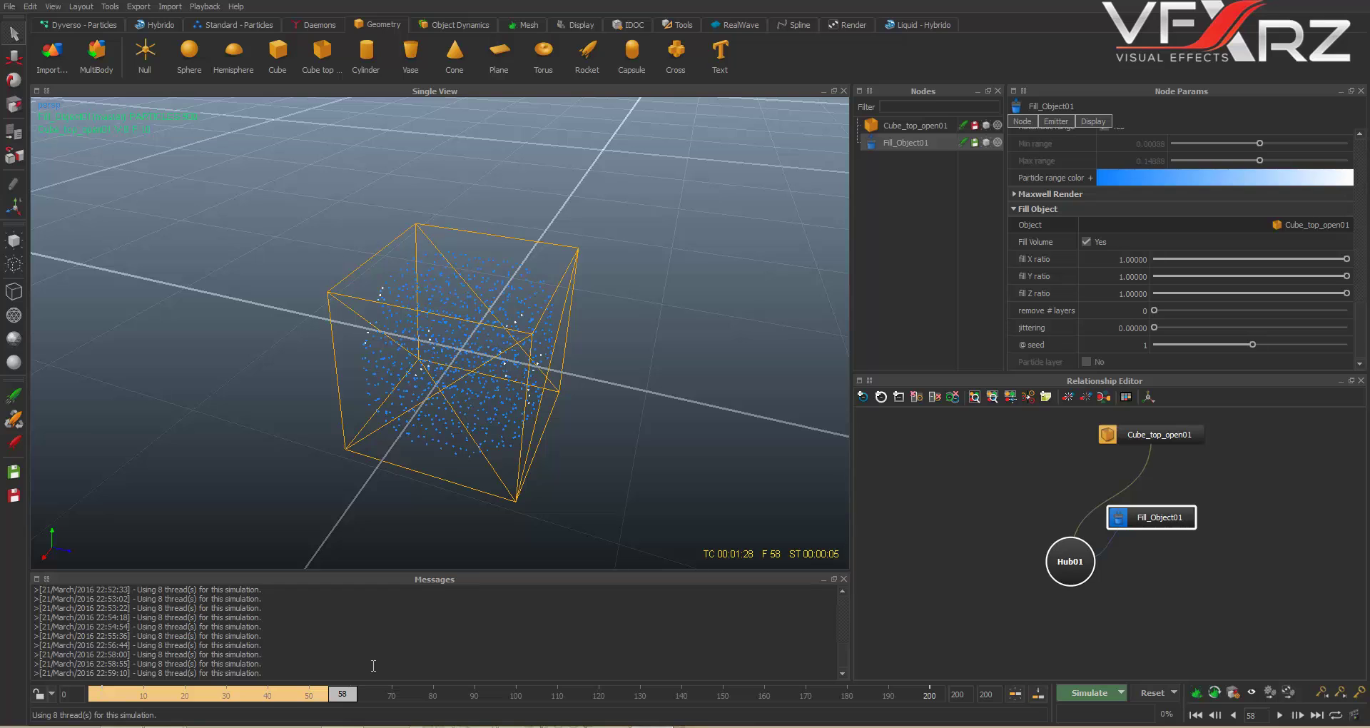
mouse_move(343, 704)
mouse_down()
mouse_move(115, 705)
mouse_move(247, 699)
mouse_up()
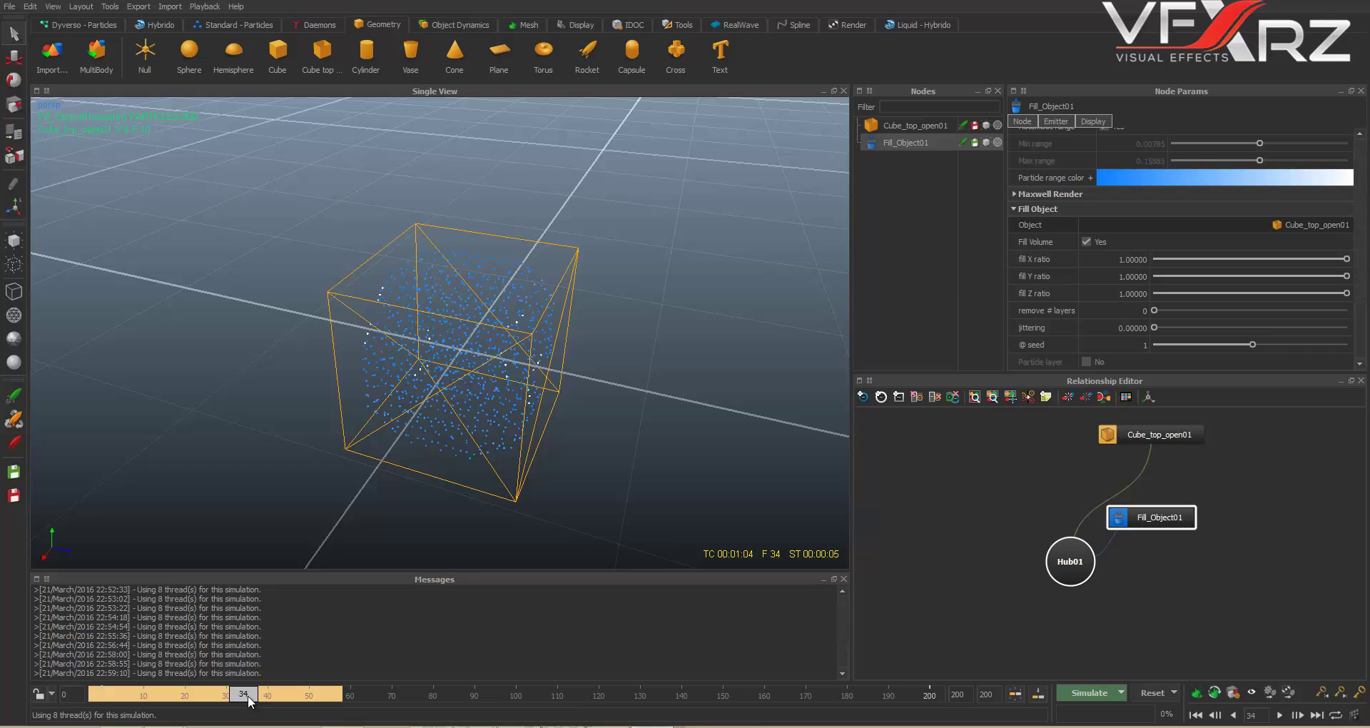
mouse_move(248, 698)
mouse_down()
mouse_move(233, 698)
mouse_move(250, 701)
mouse_up()
Step: Enable Use Initial State for the Fill Object emitter and make the current frame its initial state
scroll(1028, 243, down, 5)
scroll(1049, 246, up, 5)
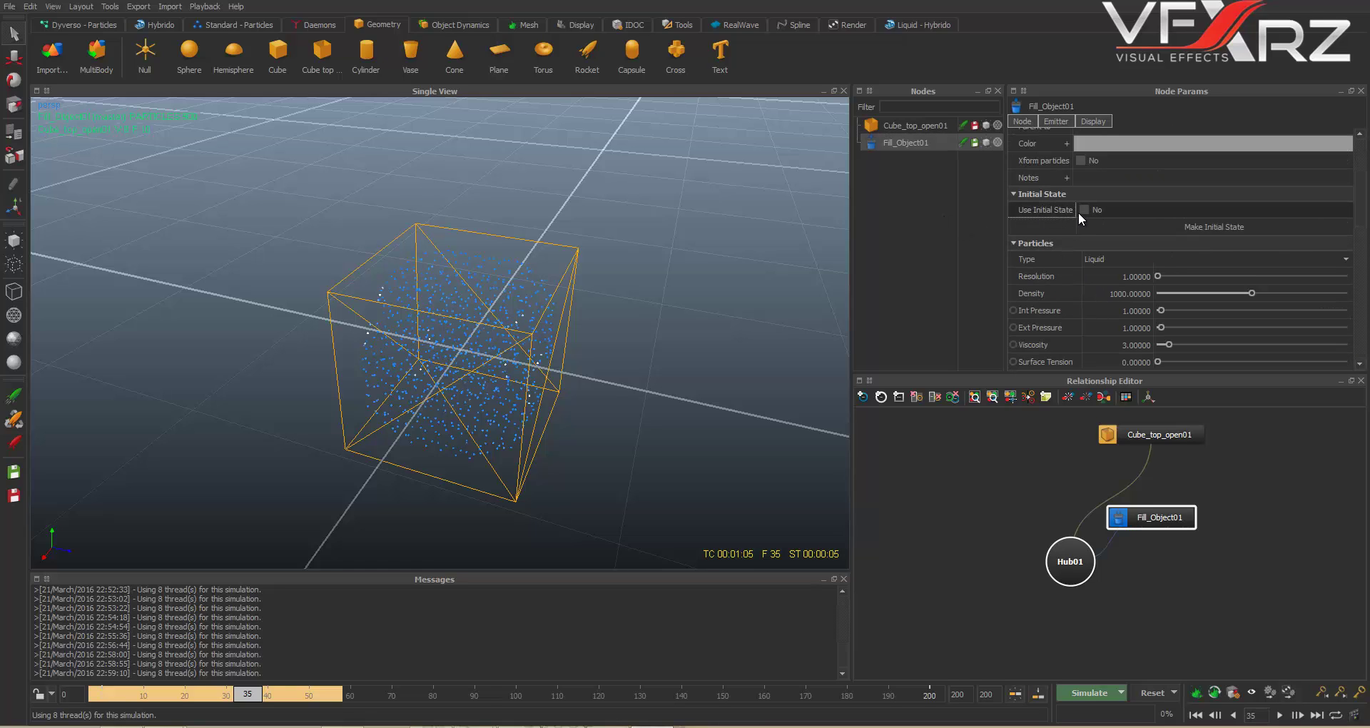
click(1085, 209)
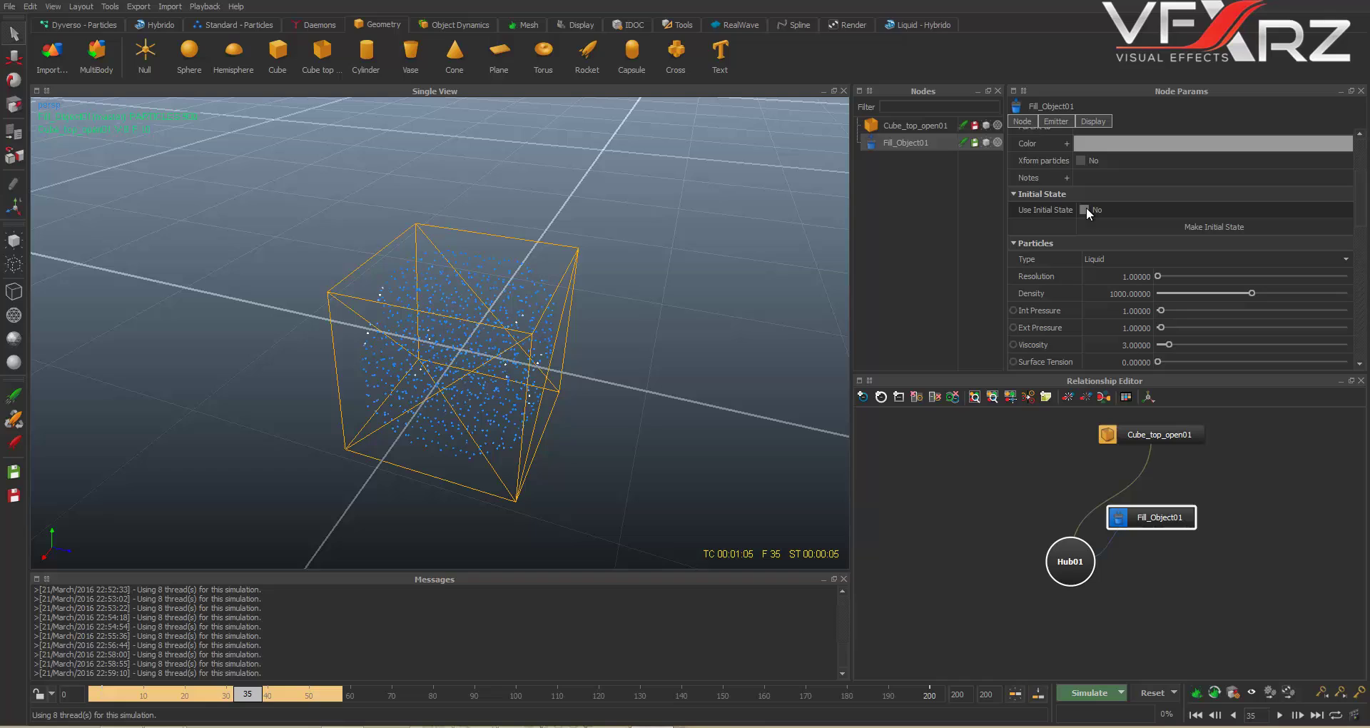
click(1202, 228)
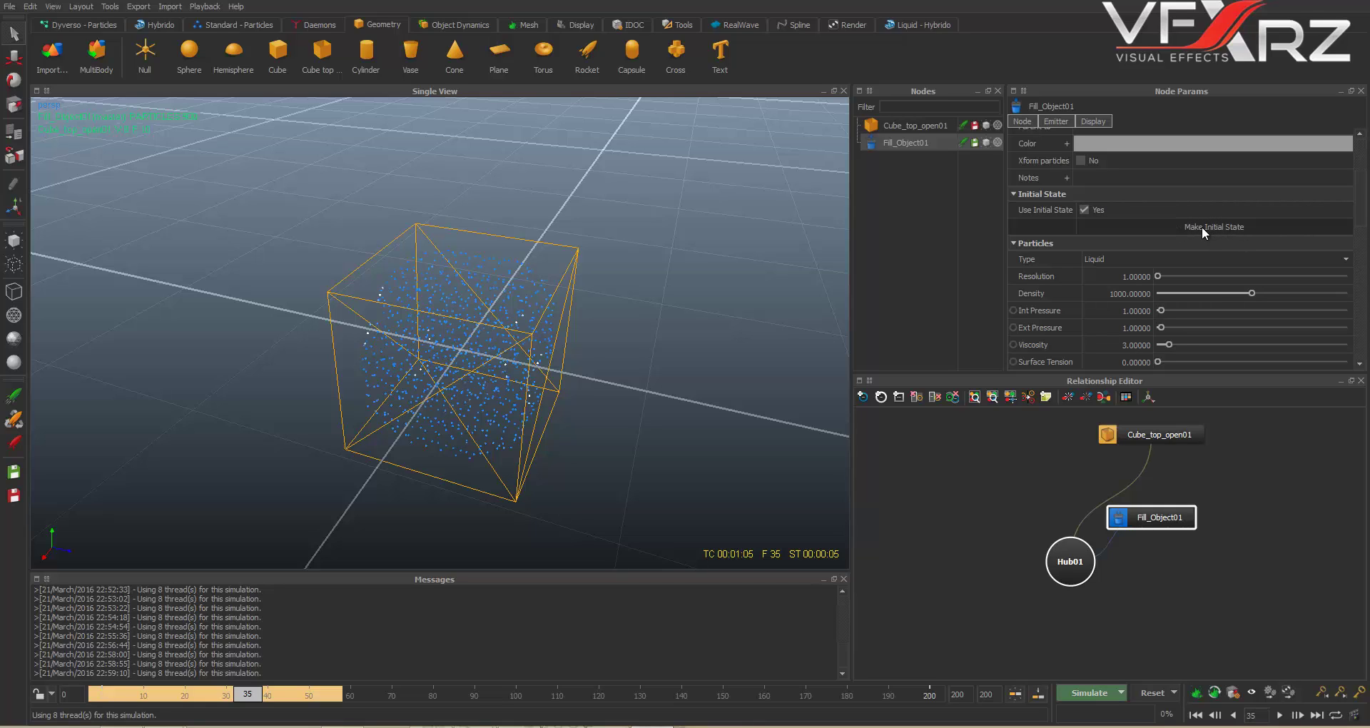
Step: Turn on Reset To Initial State and reset the scene to frame 0
click(1174, 693)
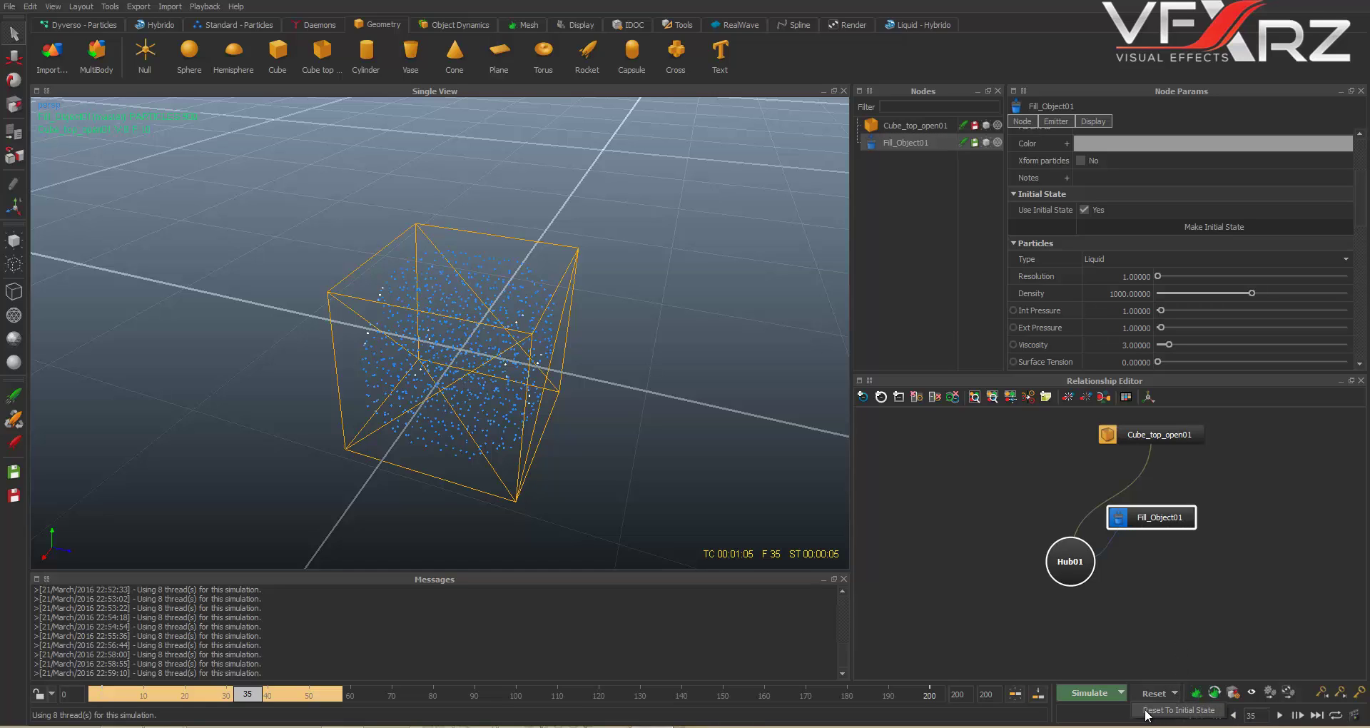
click(1181, 712)
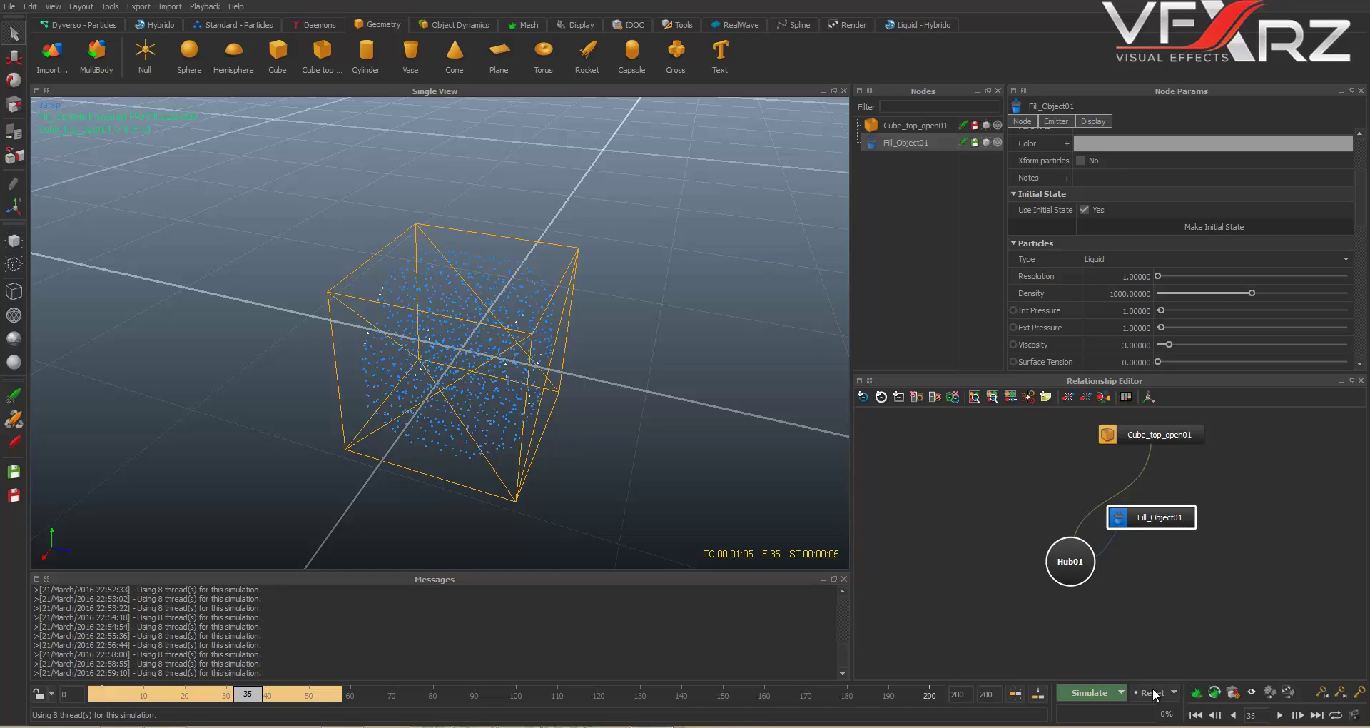
click(1152, 694)
click(631, 369)
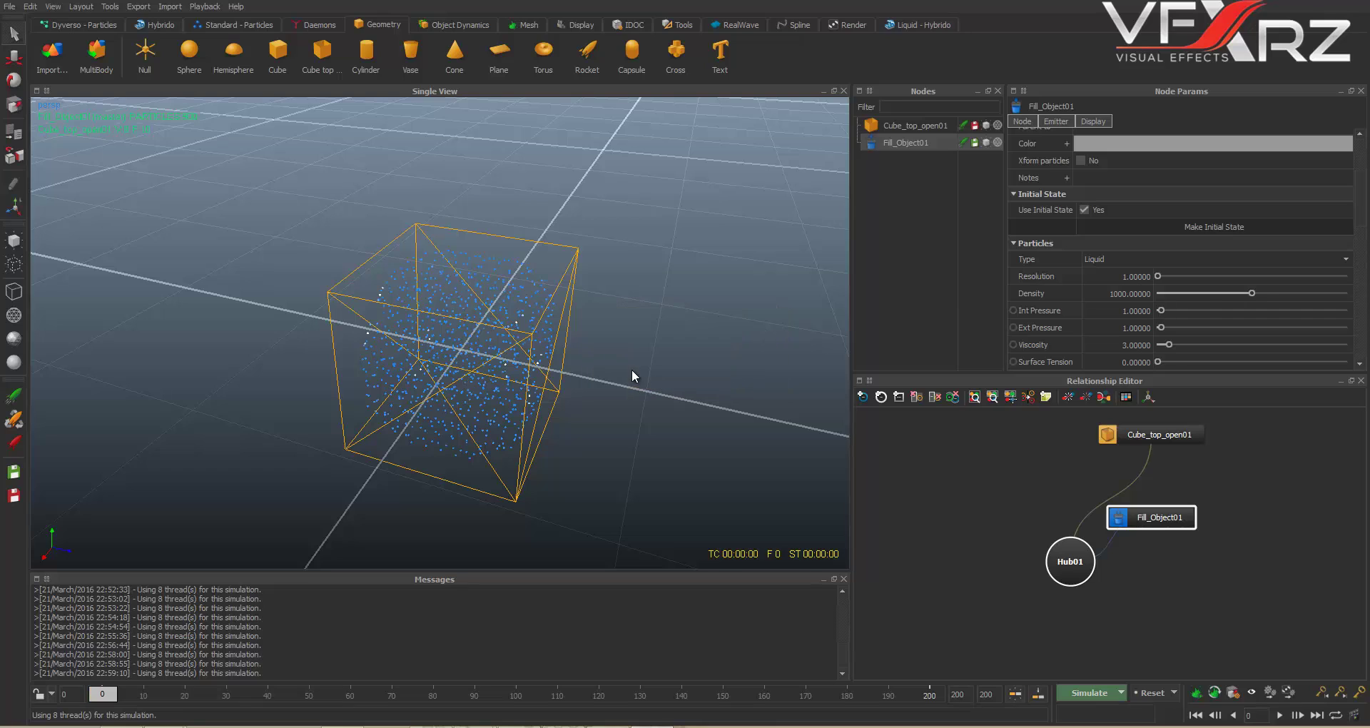
Step: Simulate the filled cube from its initial state up to frame 26, return to frame 0, and scrub the timeline to frame 19
click(1097, 692)
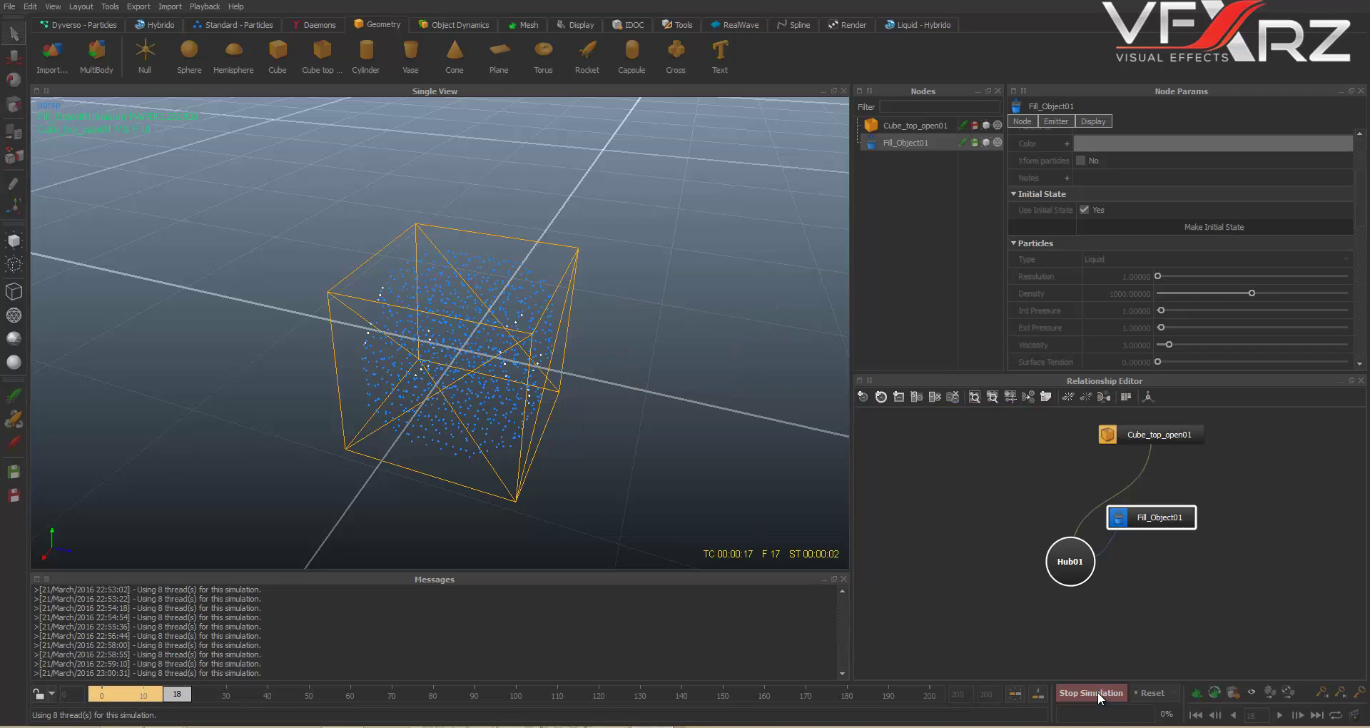
click(1098, 692)
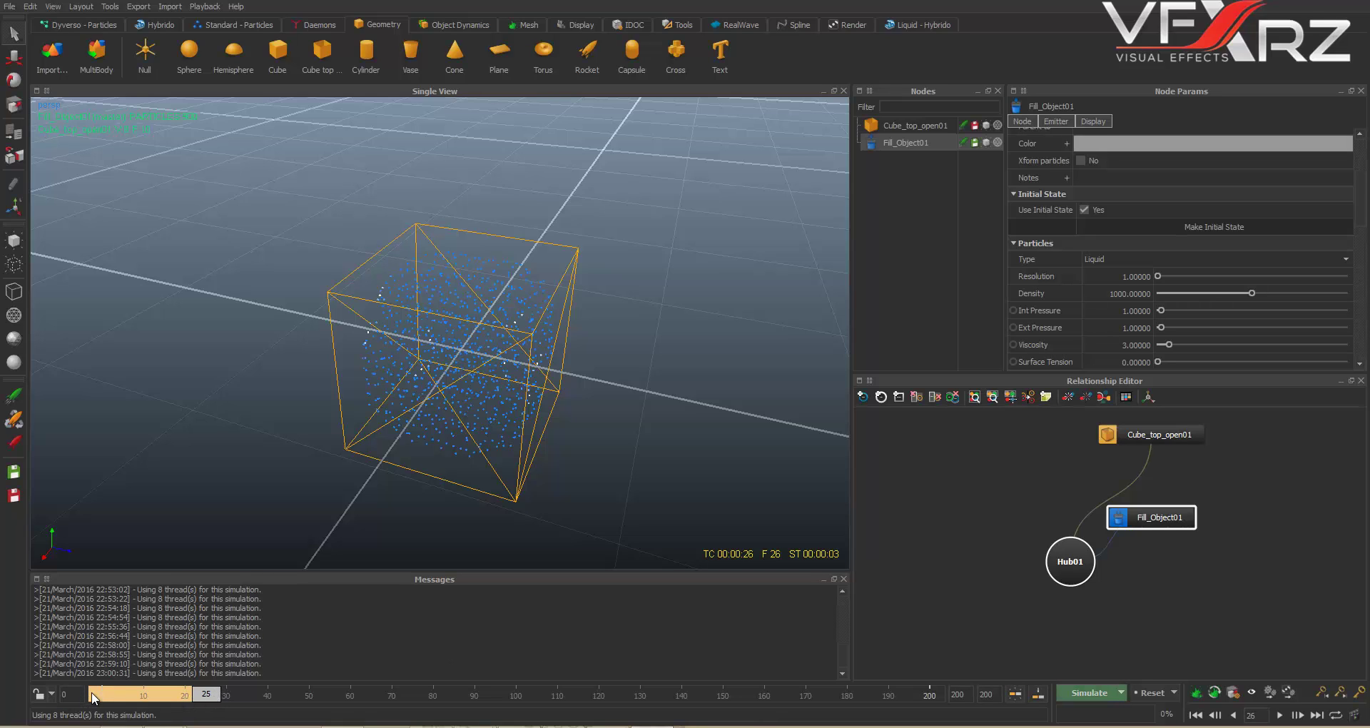
click(93, 698)
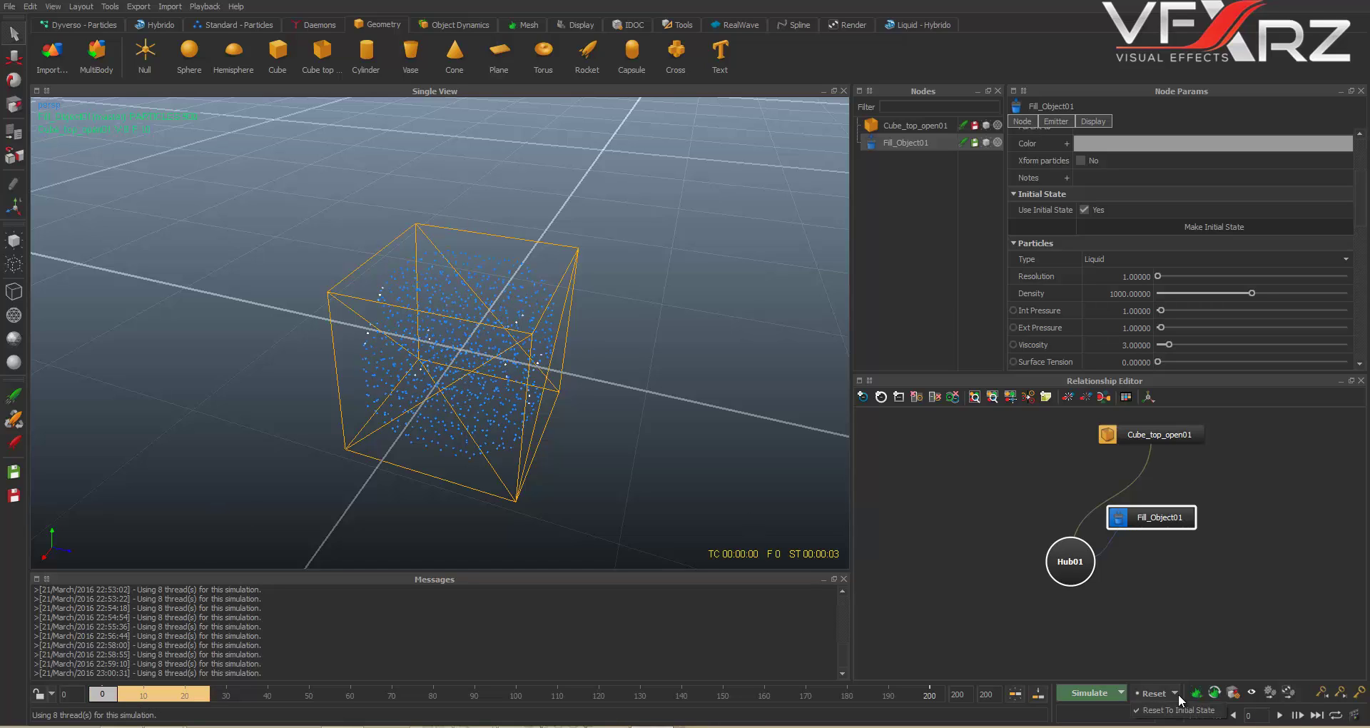
click(611, 636)
drag(114, 697, 193, 693)
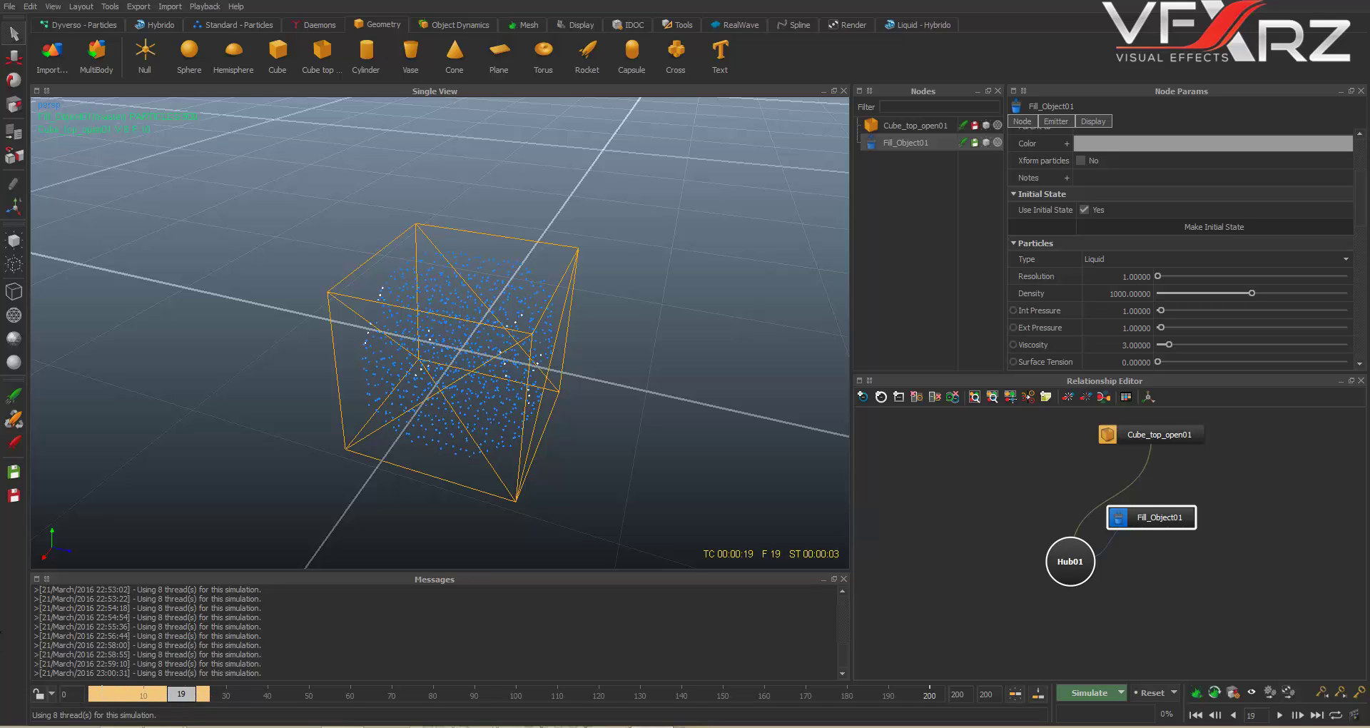
Step: Delete both the open-top cube and the Fill Object emitter from the scene
click(902, 127)
click(906, 143)
click(245, 25)
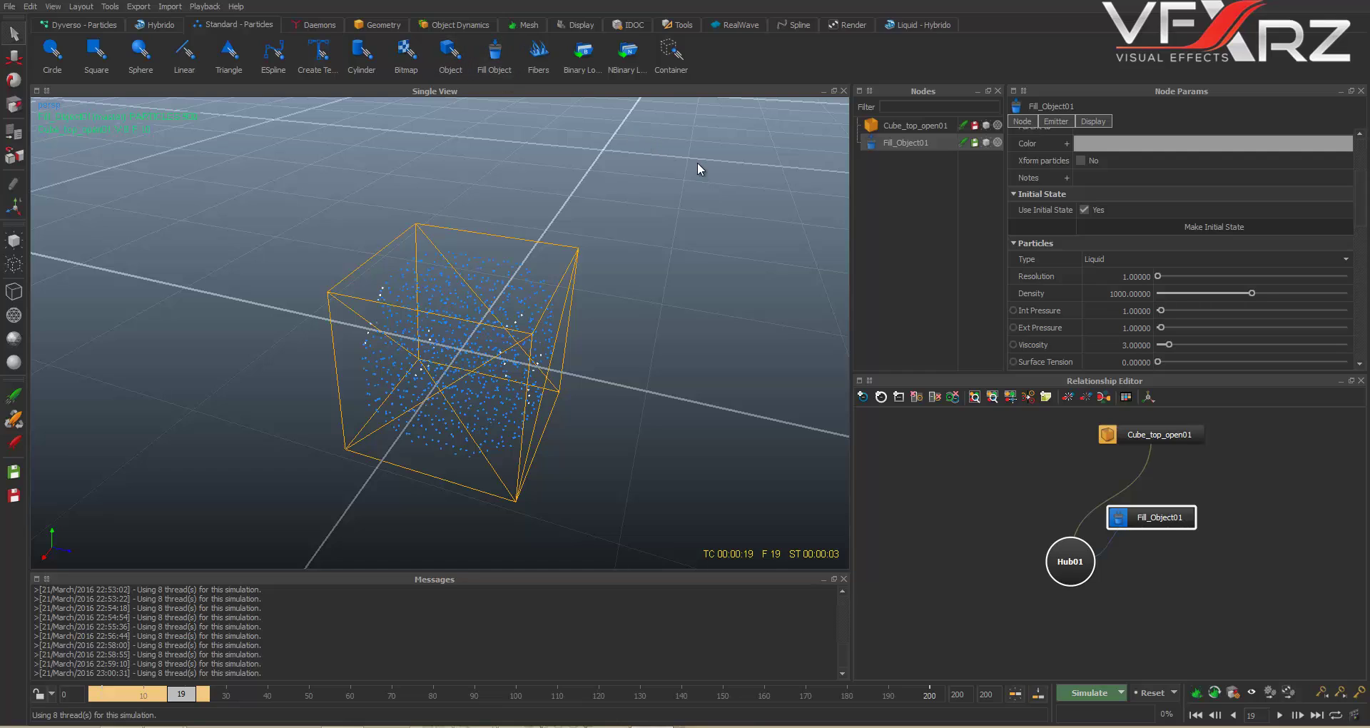
click(931, 181)
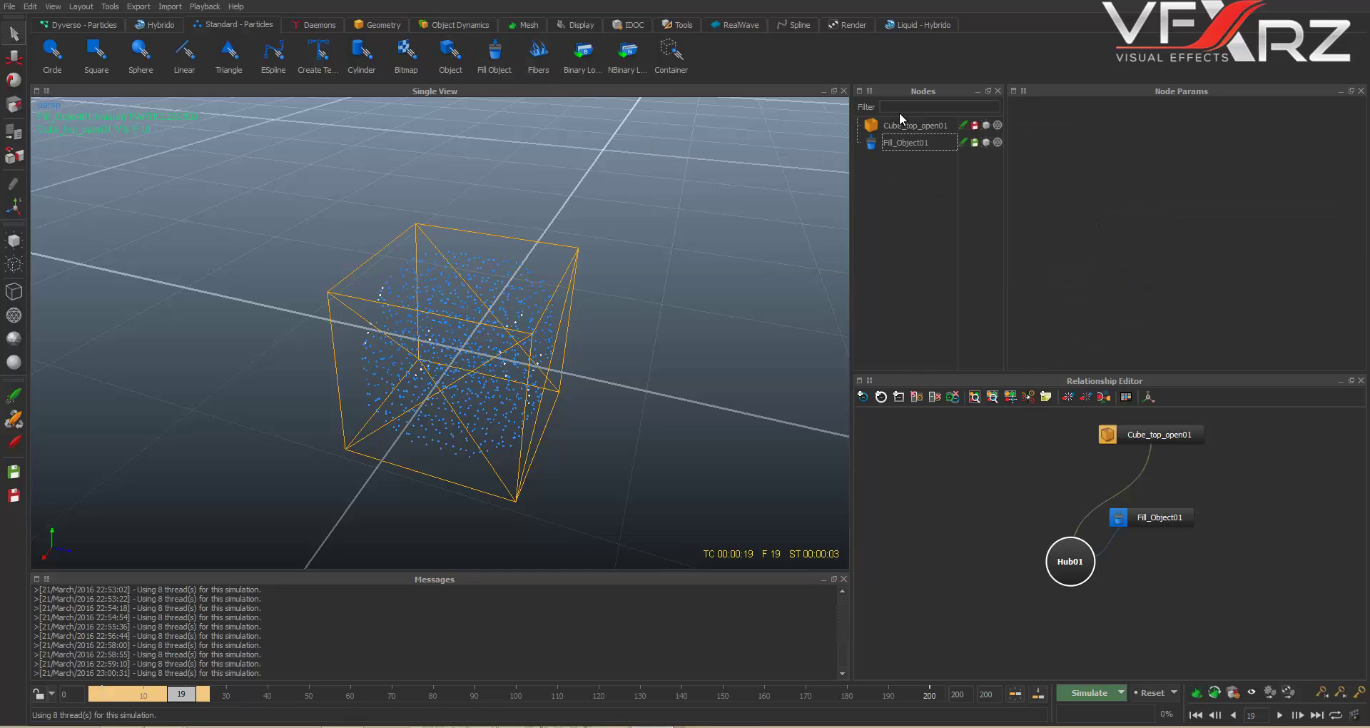
click(911, 143)
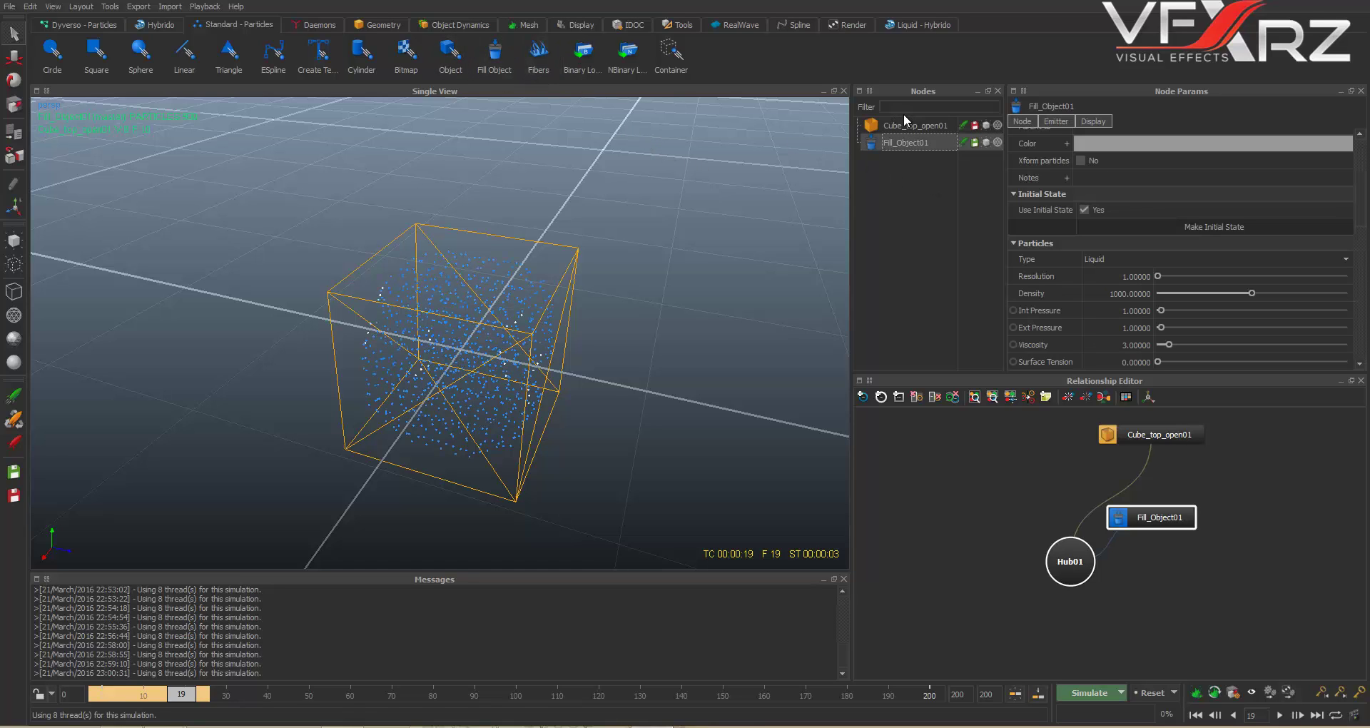
click(915, 178)
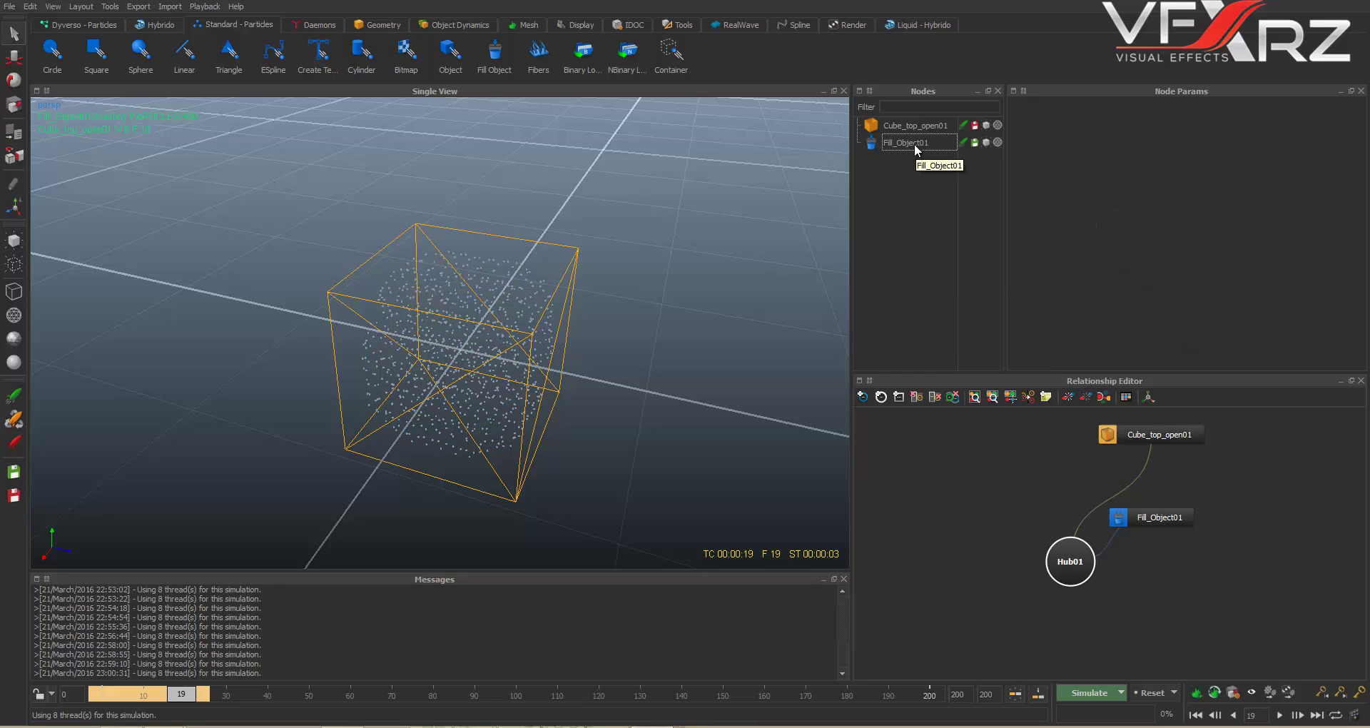
key(ctrl+a)
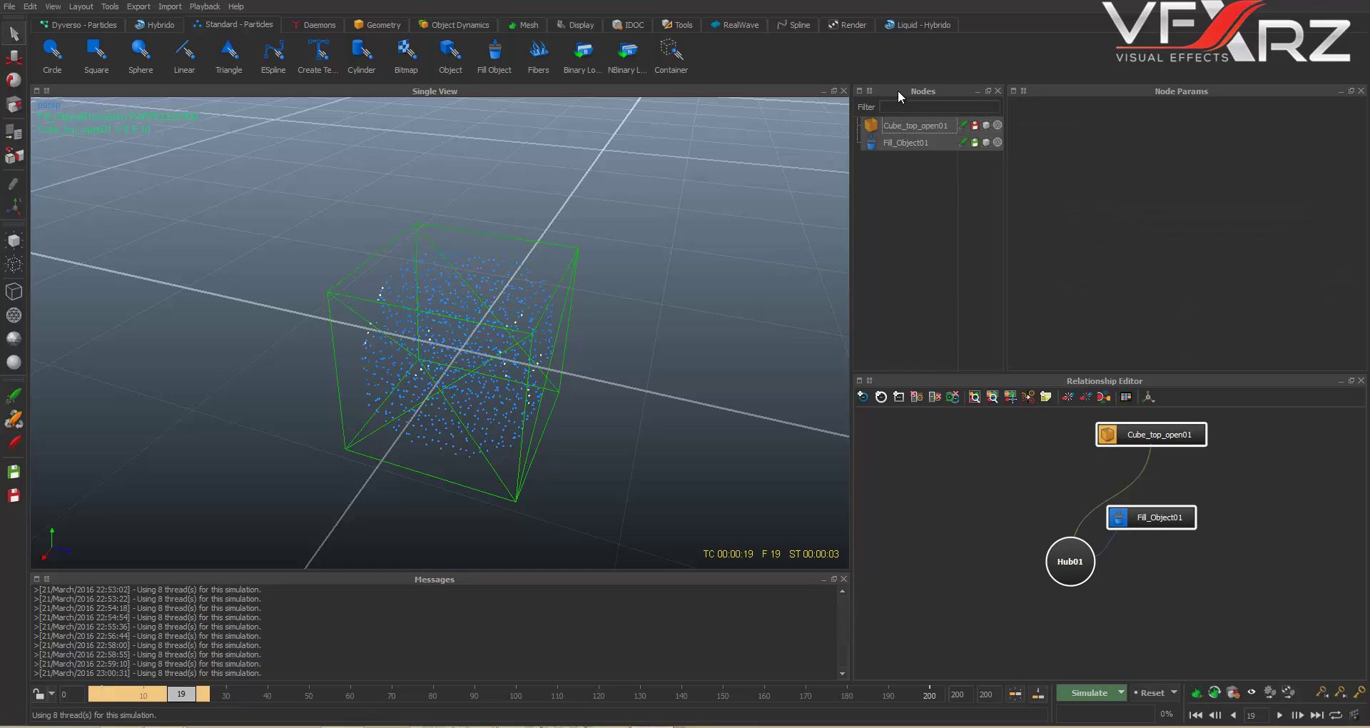
key(Delete)
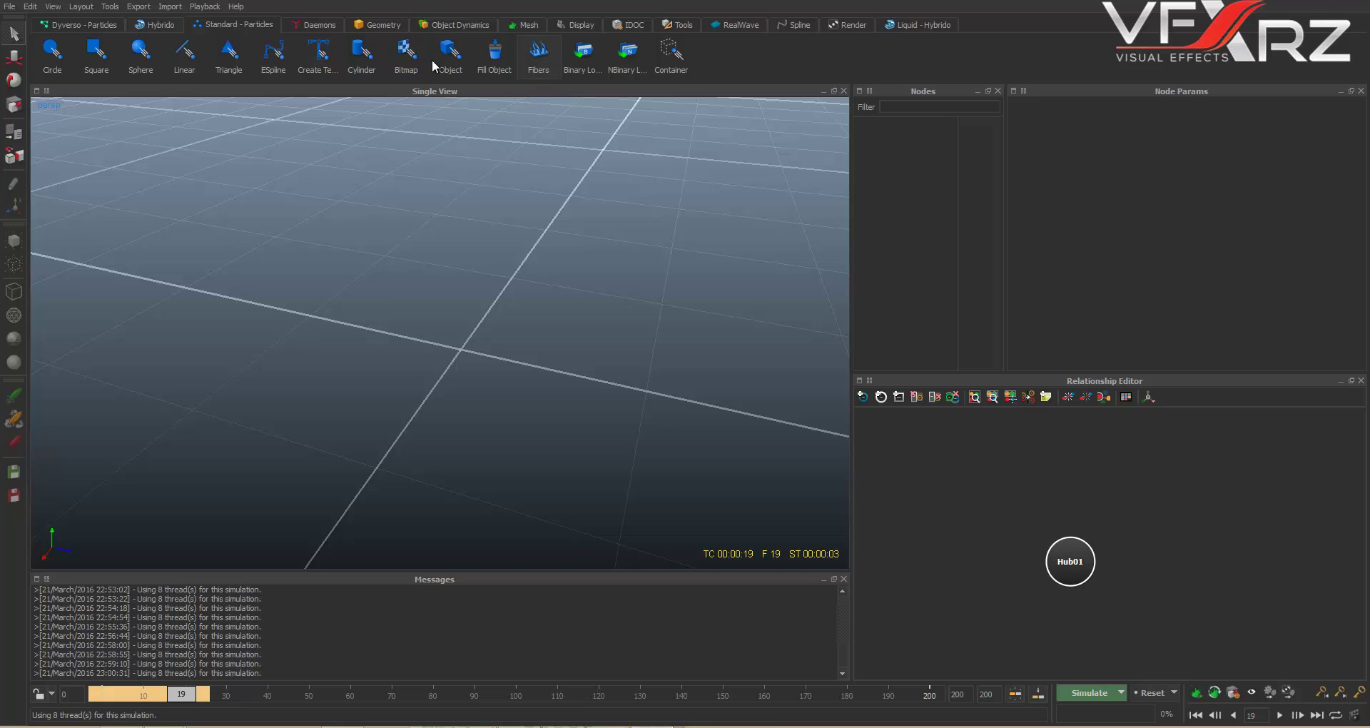
Step: Add a Cross geometry object to the empty scene and view it as a whole
click(378, 24)
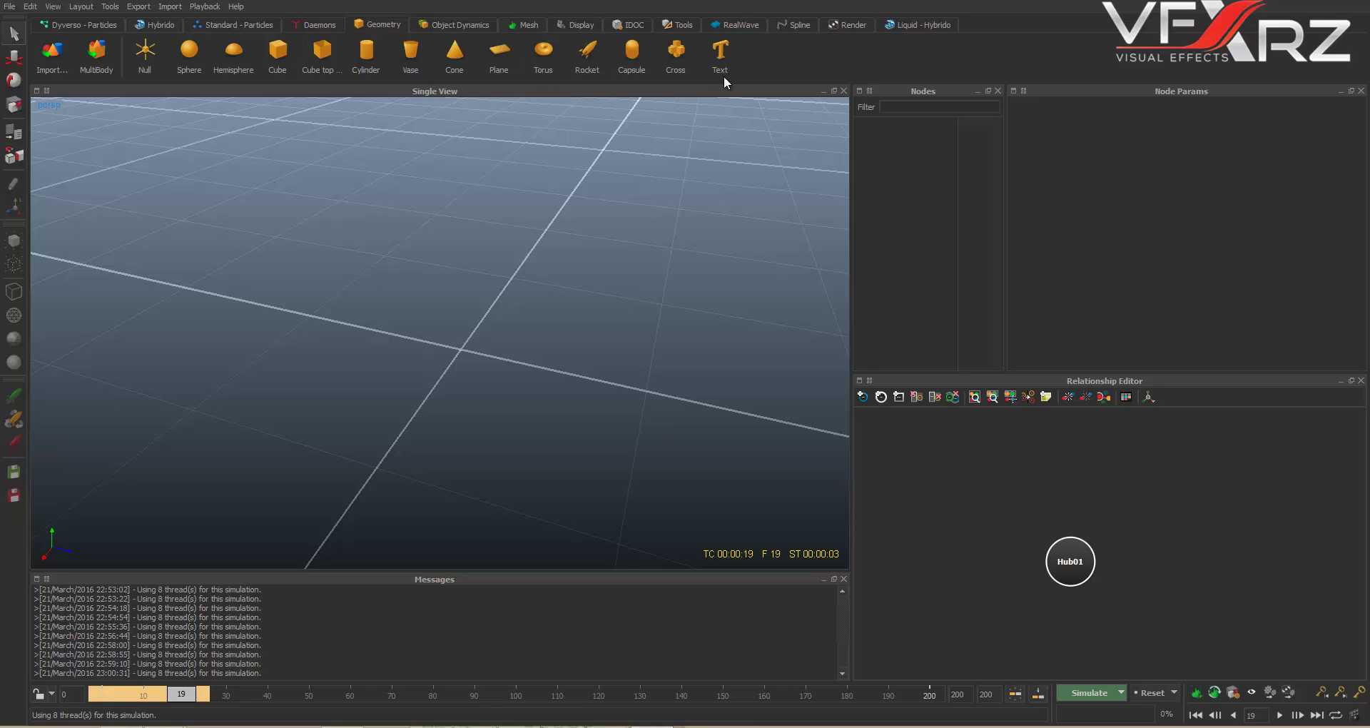
click(675, 57)
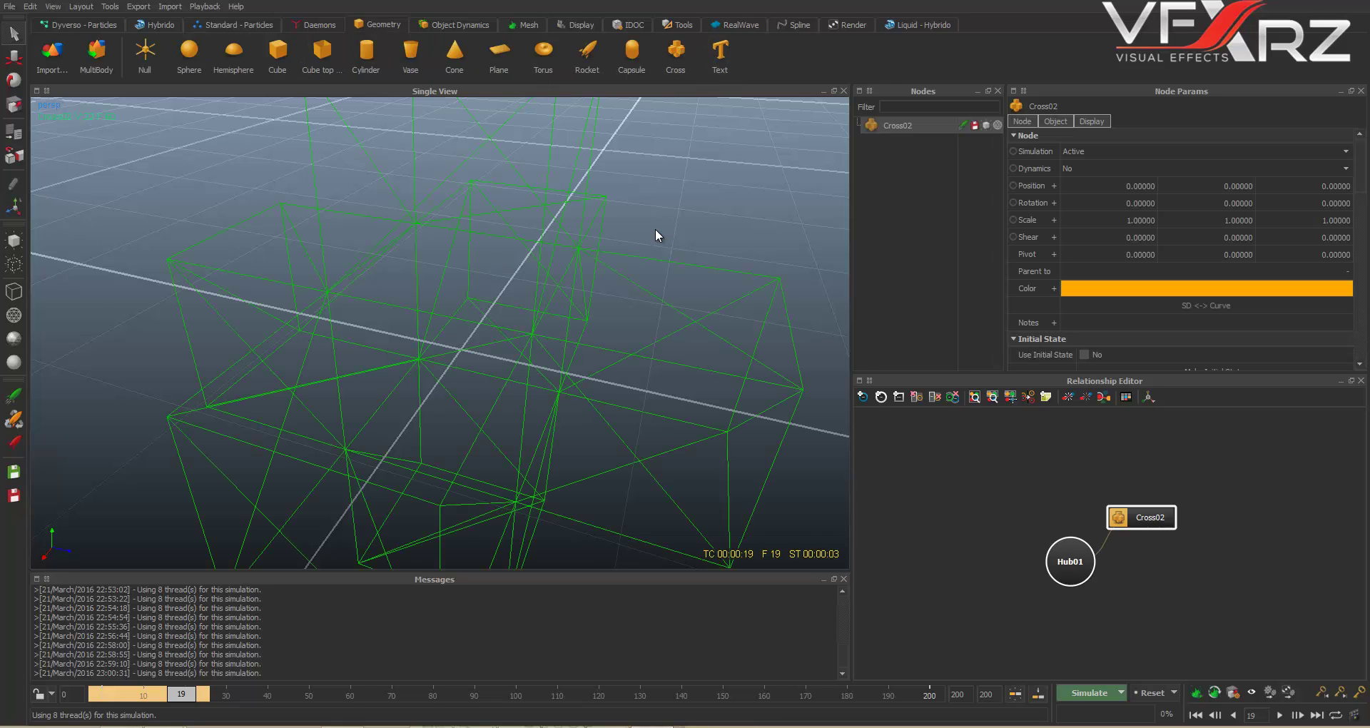
scroll(655, 235, down, 5)
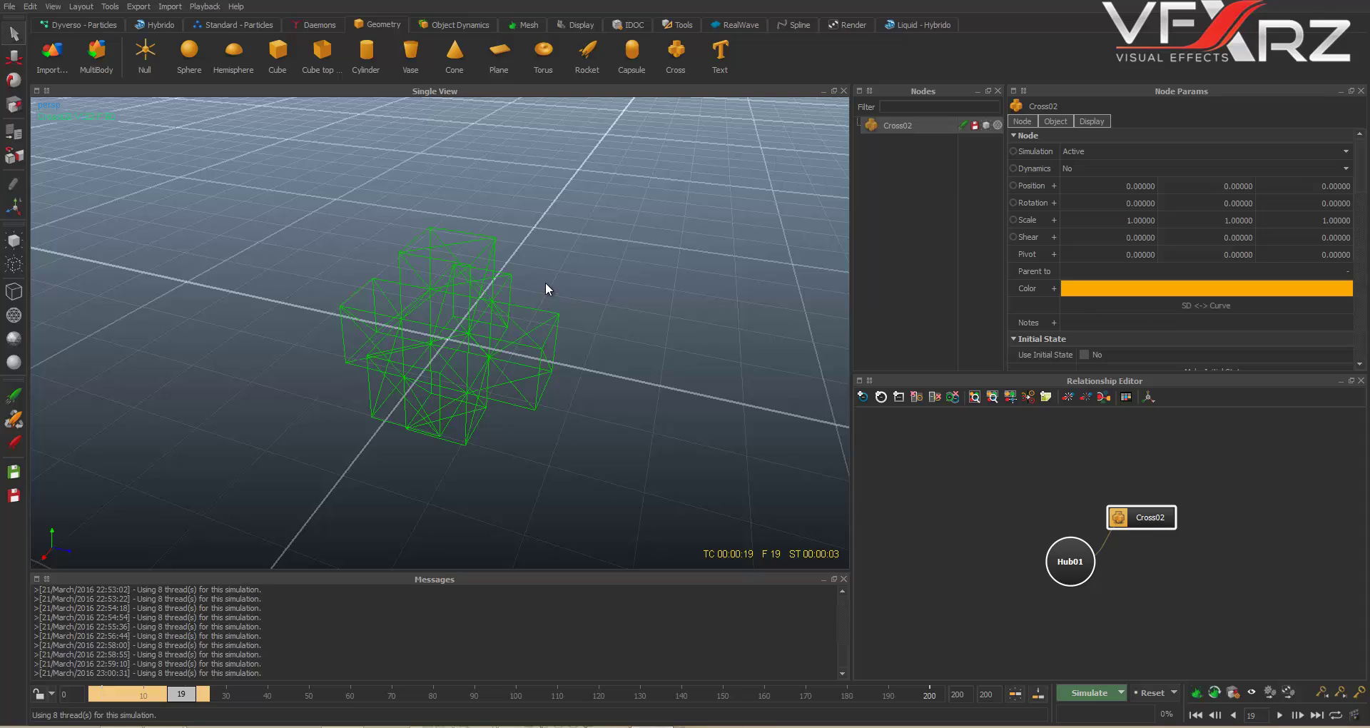
click(545, 281)
alt+drag(545, 279, 714, 228)
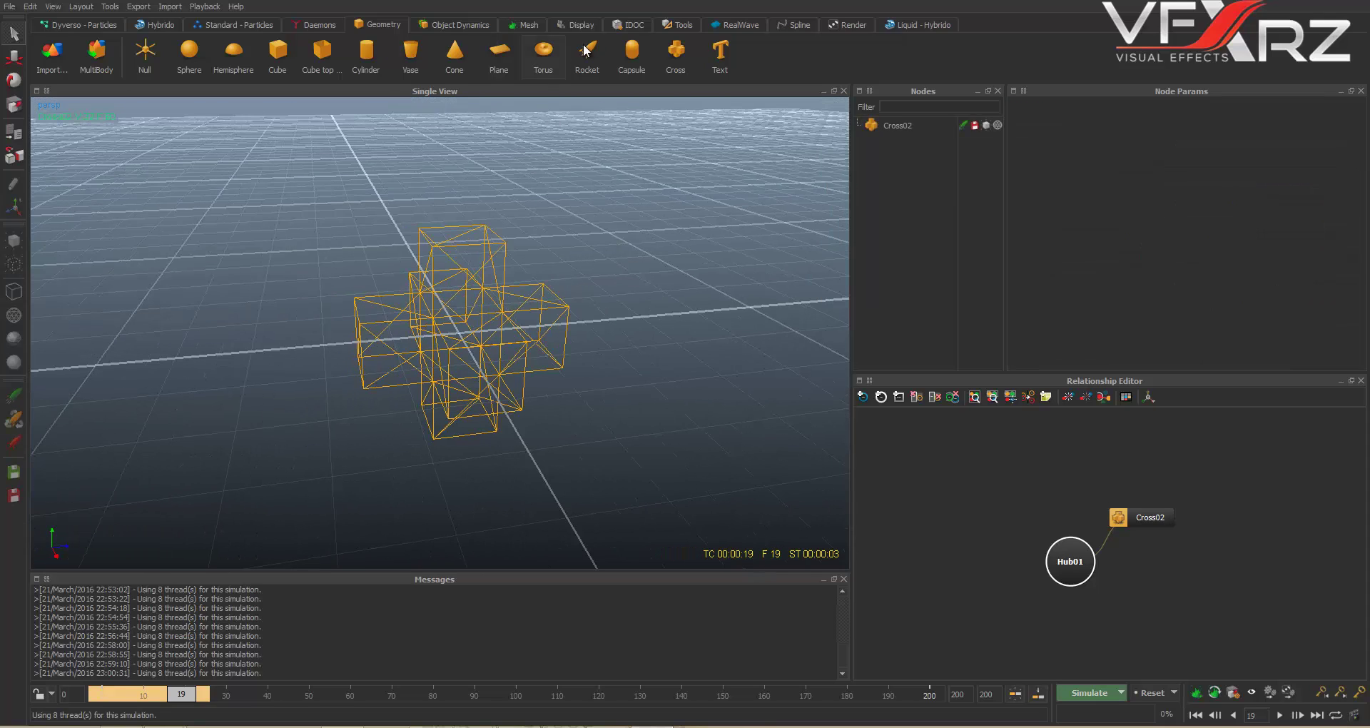
Step: Add a Fibers emitter and assign Cross02 as its object in the Fibers parameters
click(246, 25)
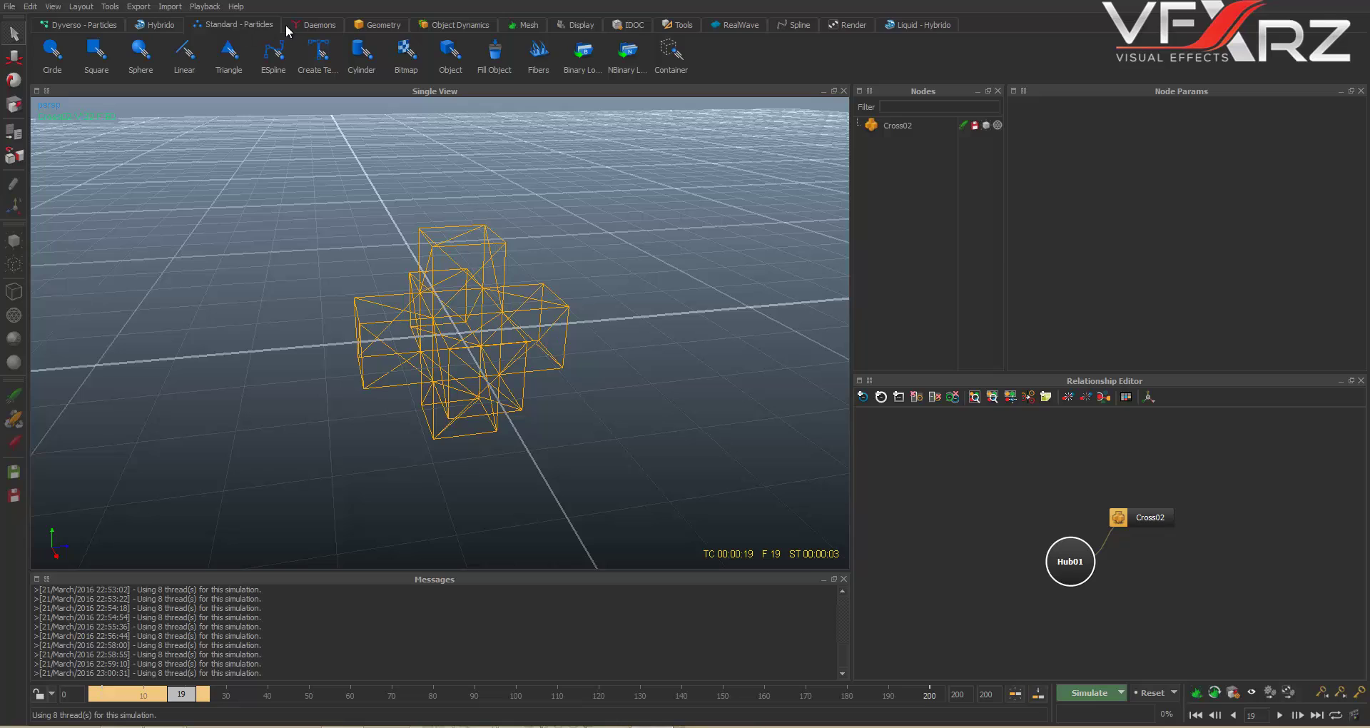
click(540, 57)
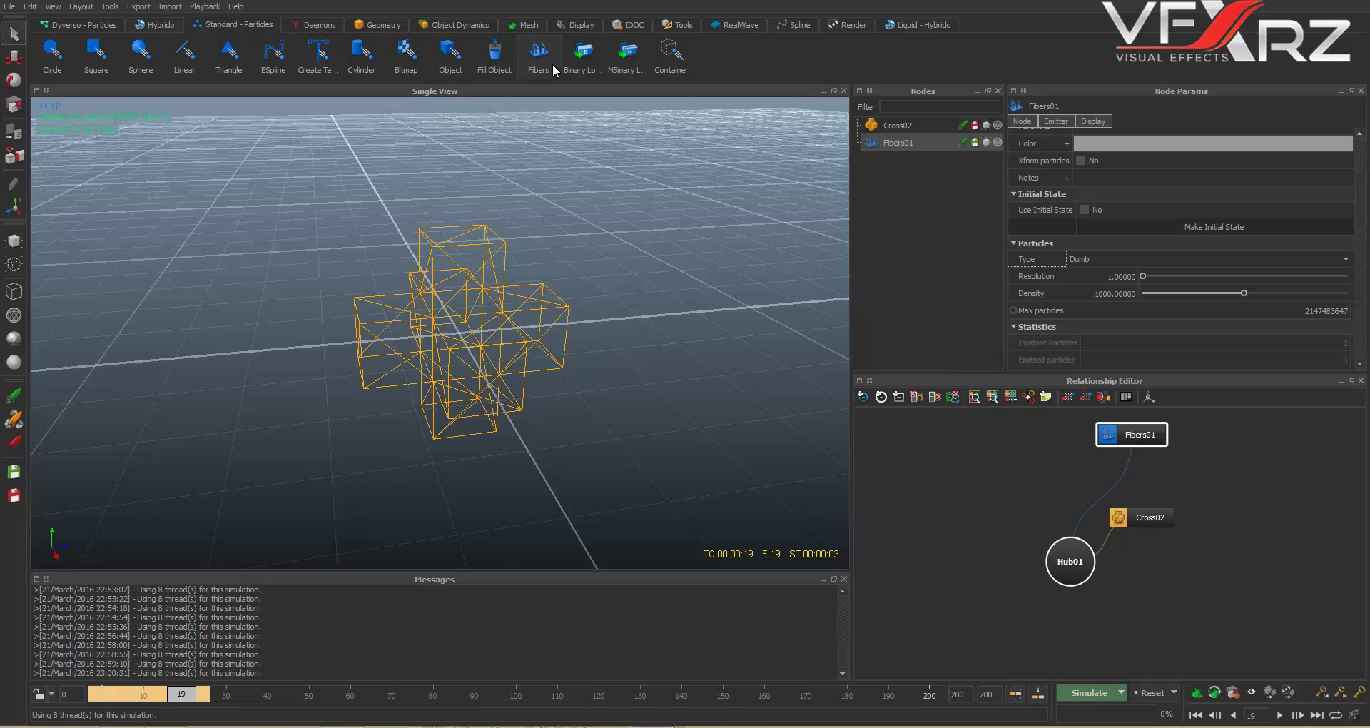
scroll(1125, 197, down, 2)
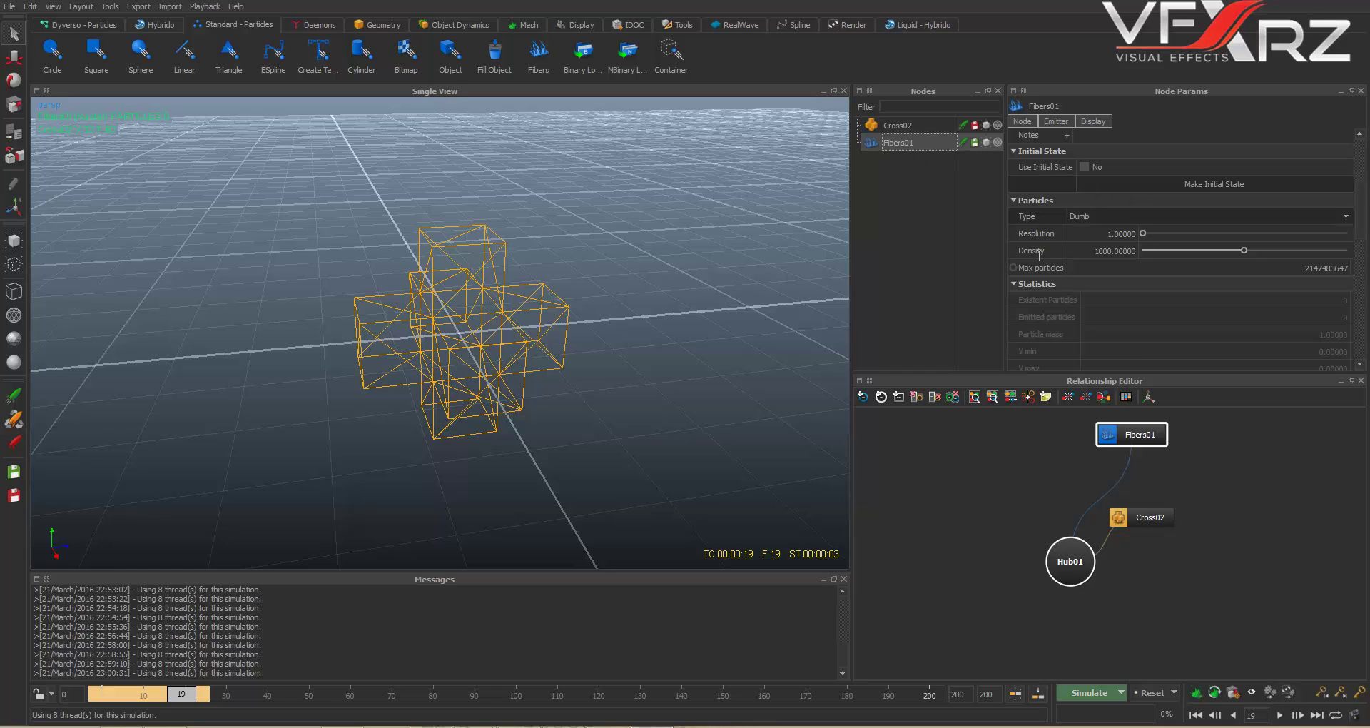
scroll(1088, 257, down, 10)
scroll(1088, 258, down, 2)
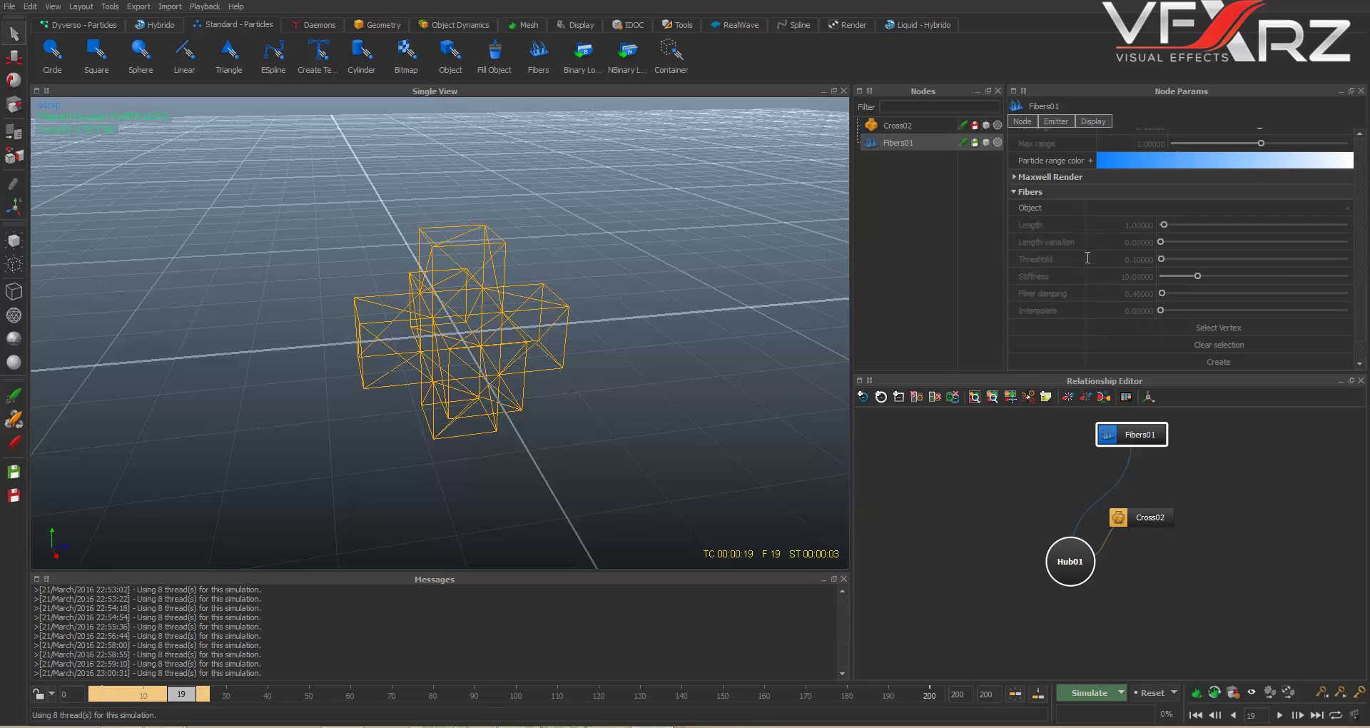
click(1052, 212)
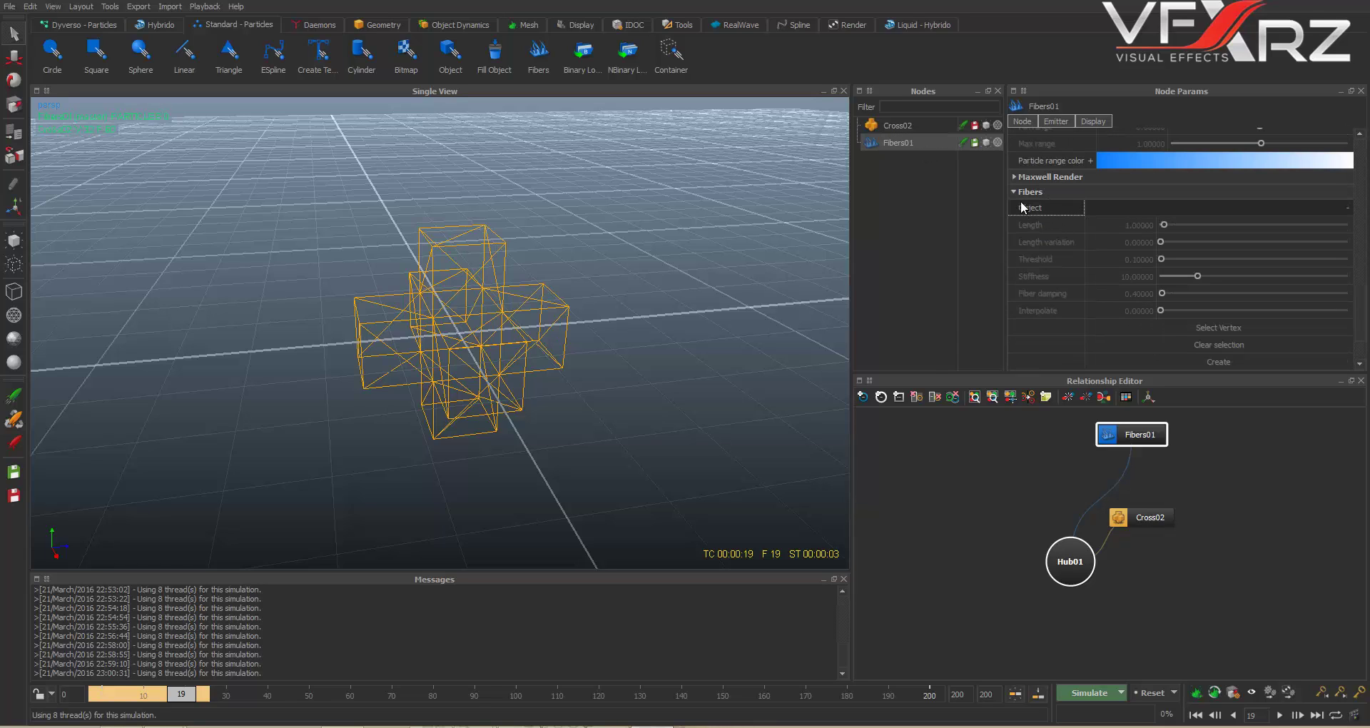
double_click(1130, 210)
click(1038, 74)
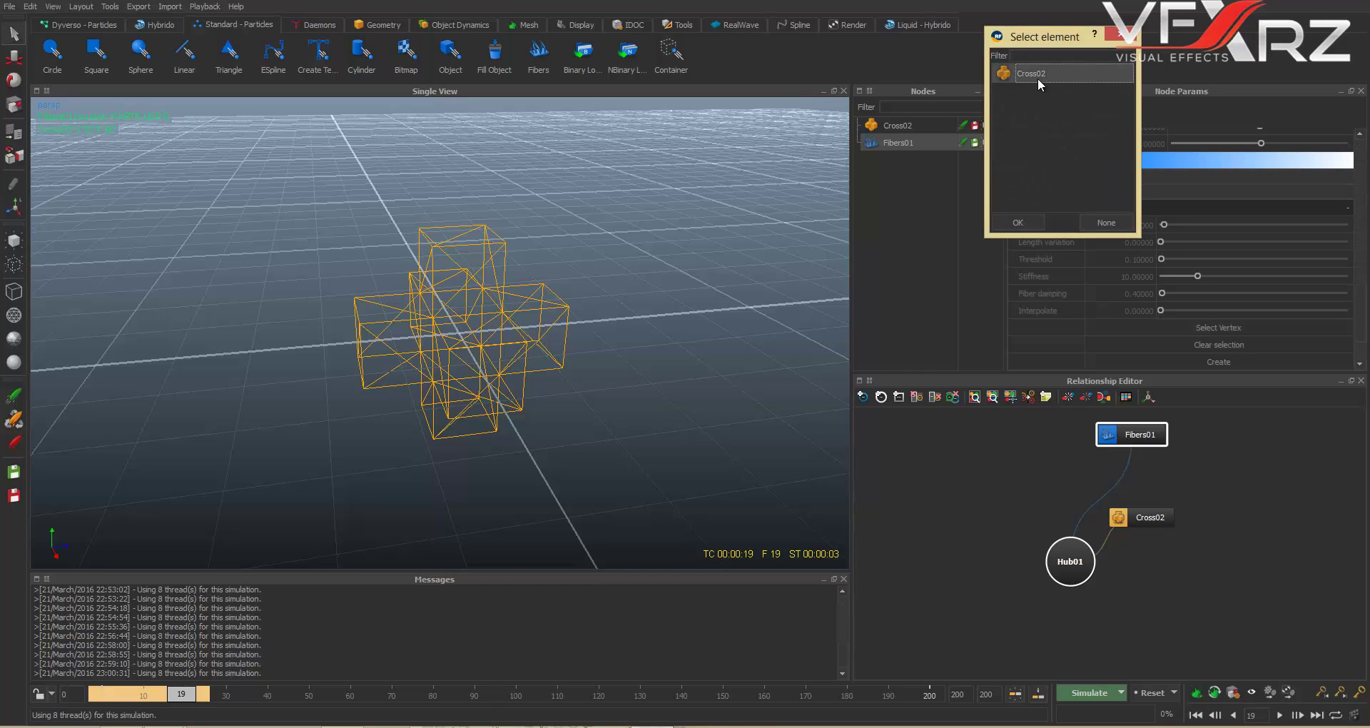
click(1020, 221)
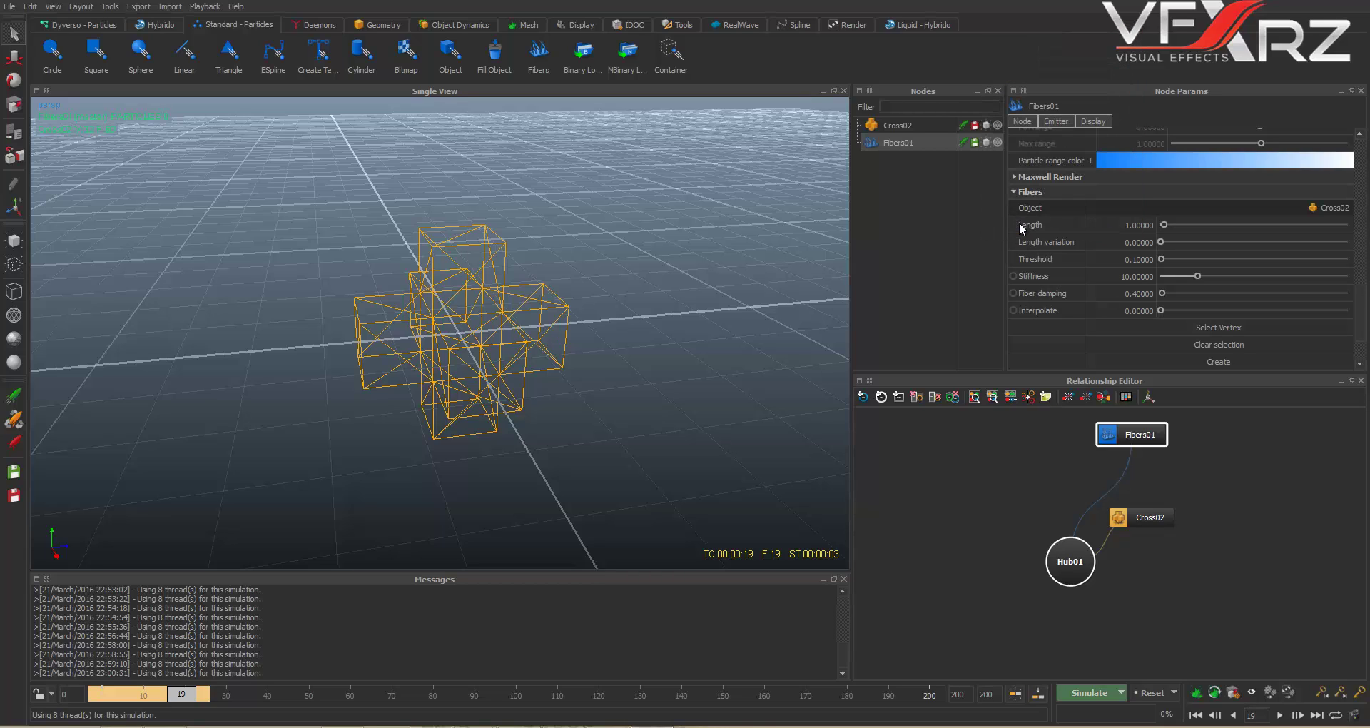
Step: Reset the scene to frame 0 to generate the fibers, and examine them around the cross from several angles
click(1150, 693)
click(670, 369)
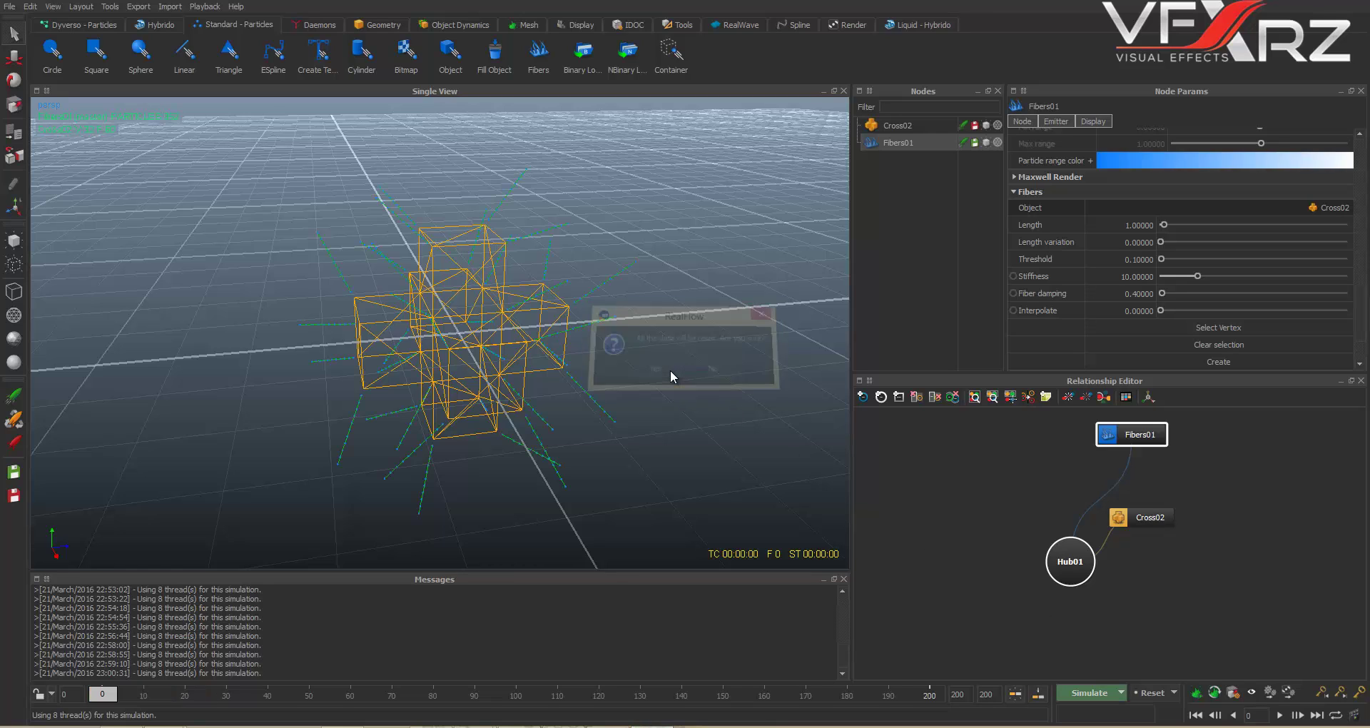
scroll(509, 296, up, 2)
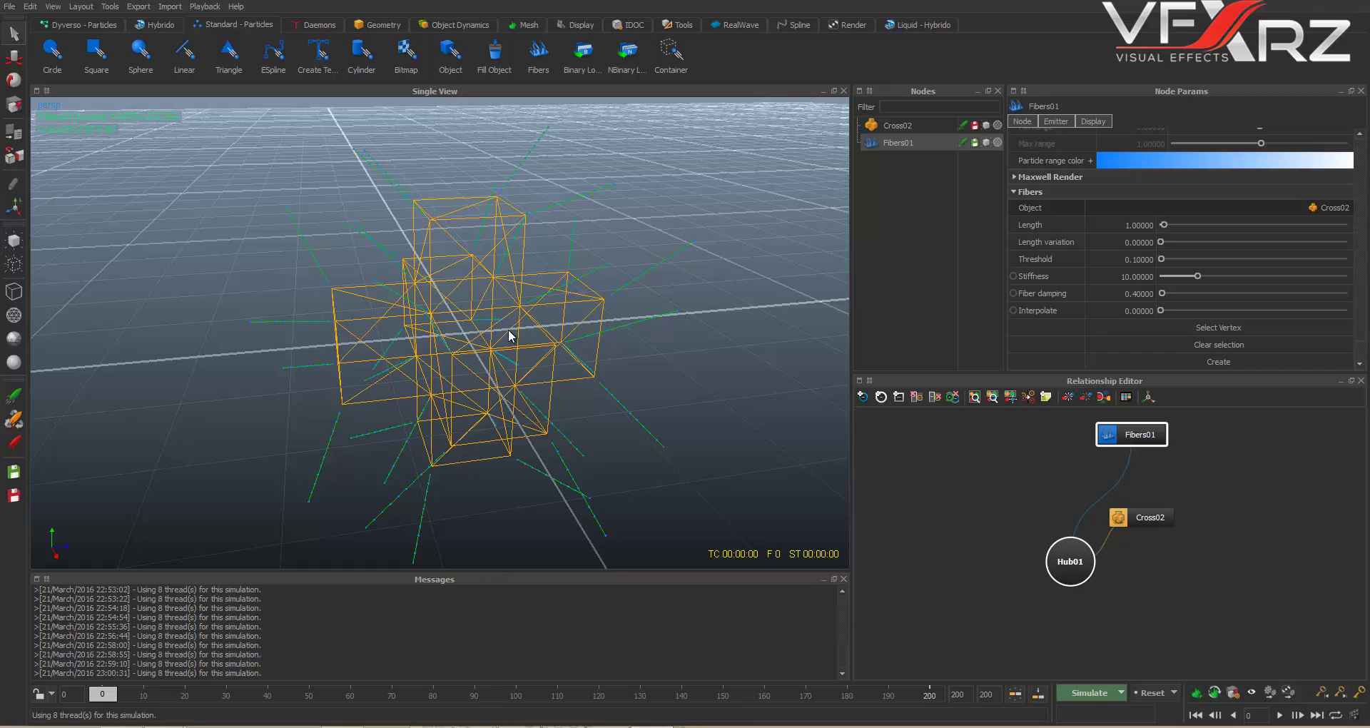
alt+drag(499, 340, 459, 324)
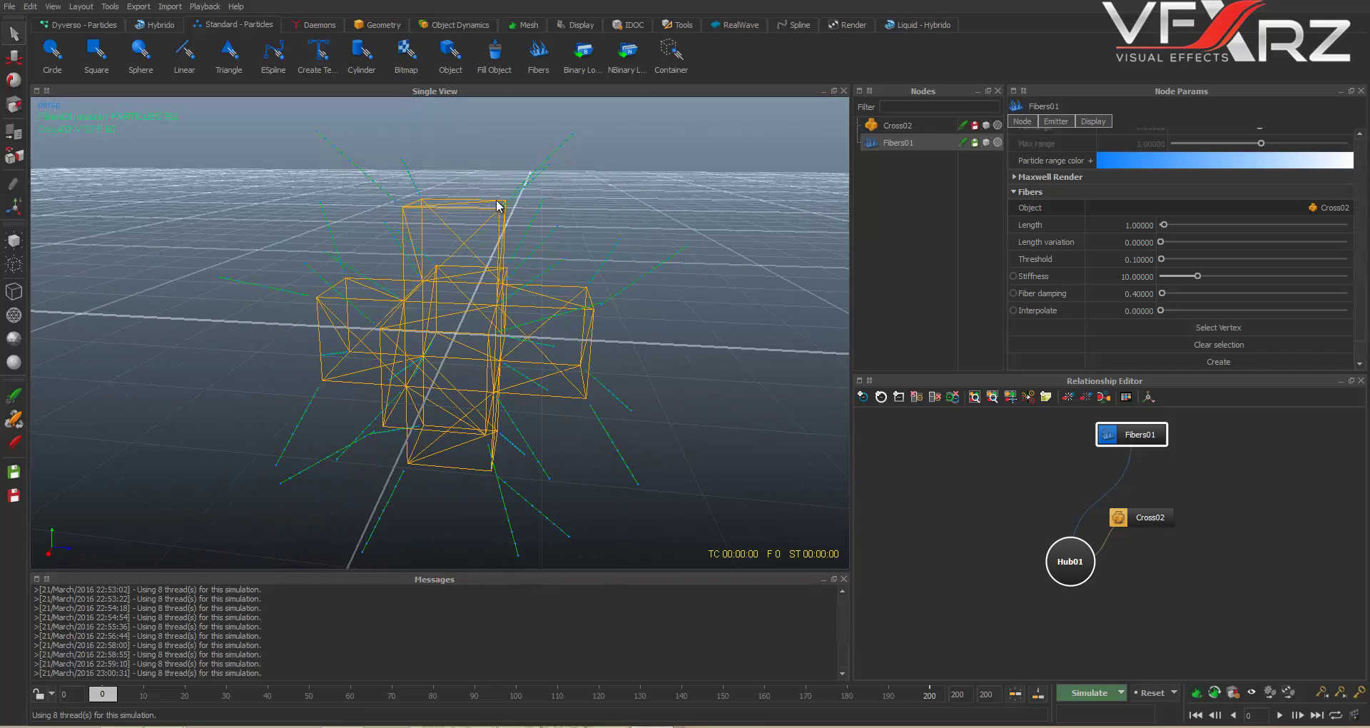
scroll(549, 162, up, 3)
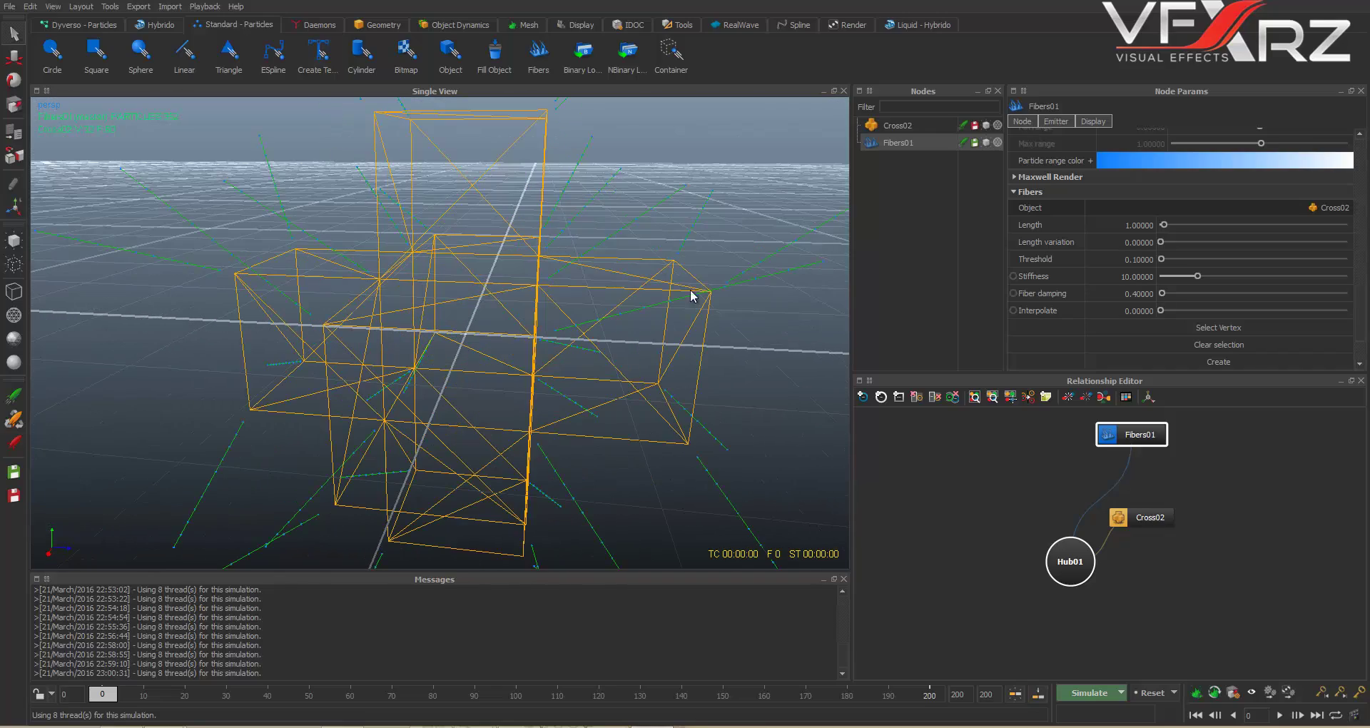
alt+drag(691, 296, 649, 321)
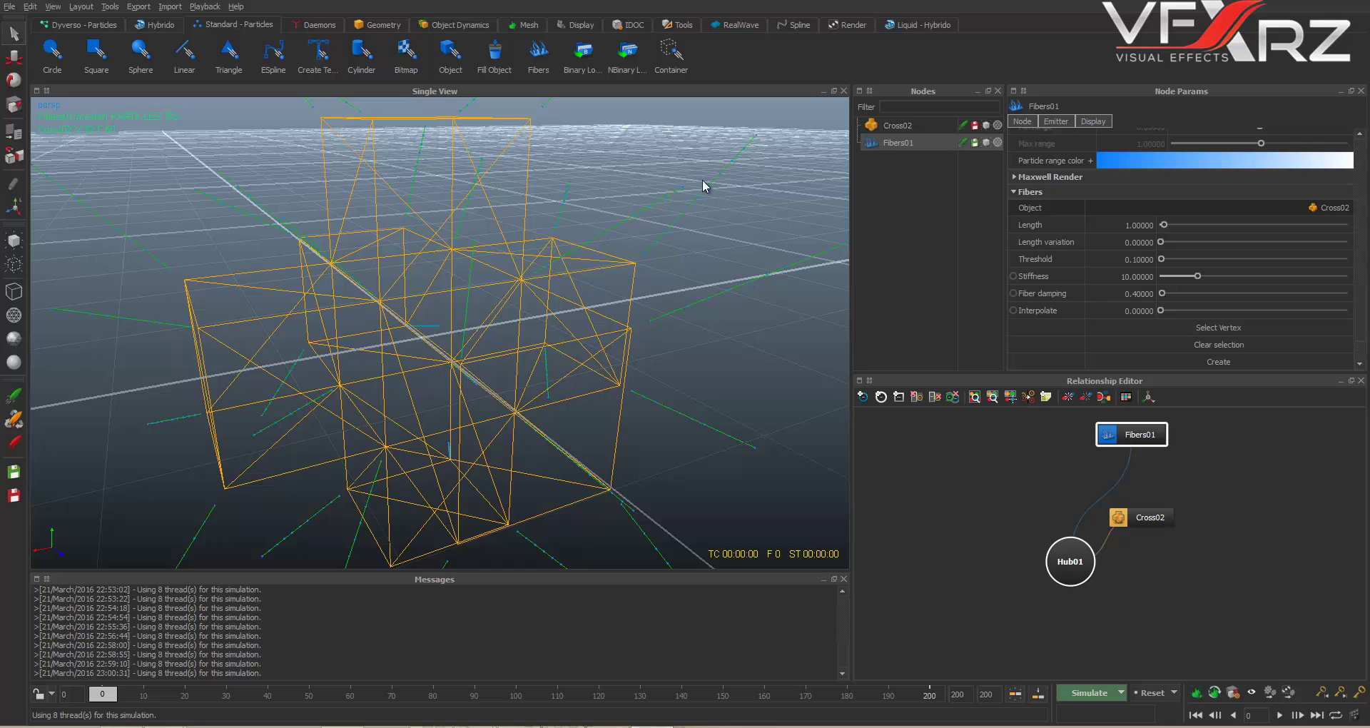
alt+drag(703, 178, 781, 251)
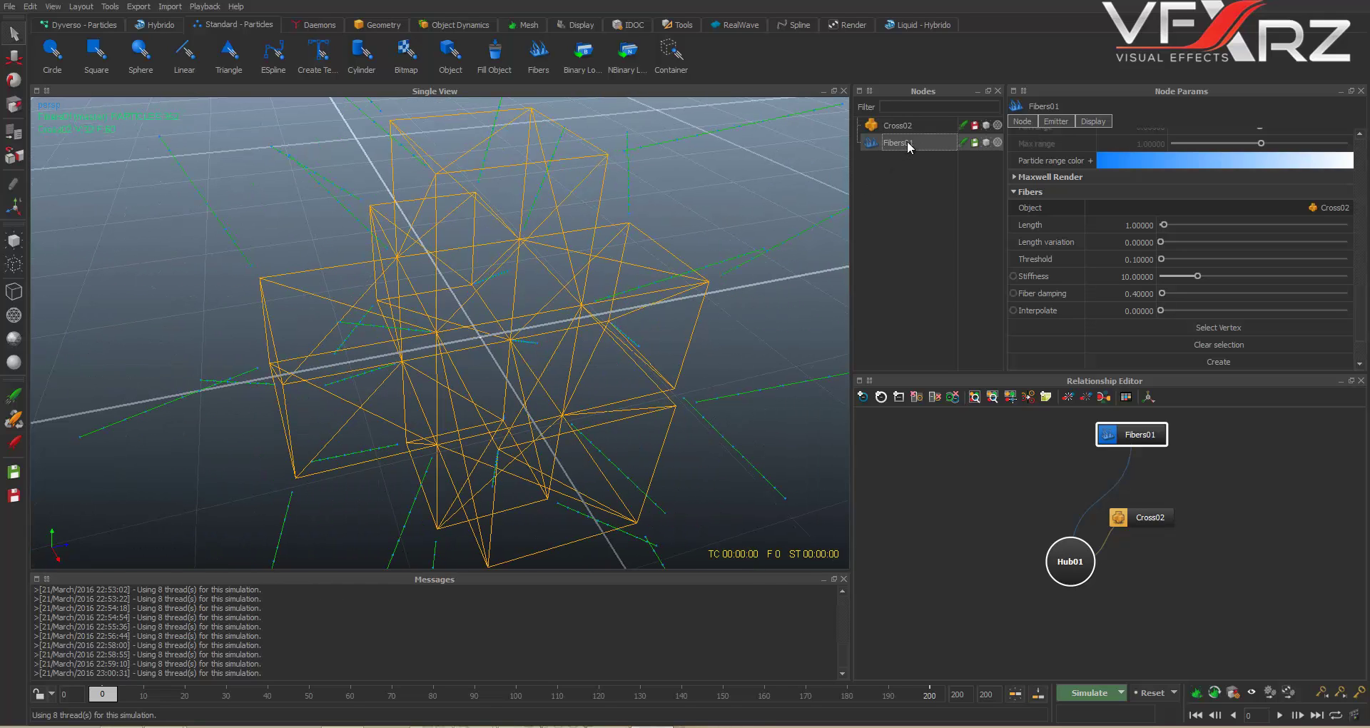
Step: Set the Fibers emitter's Length to 2, and examine the fibers around the cross from a lower angle
click(1048, 223)
scroll(748, 247, down, 2)
scroll(750, 247, down, 1)
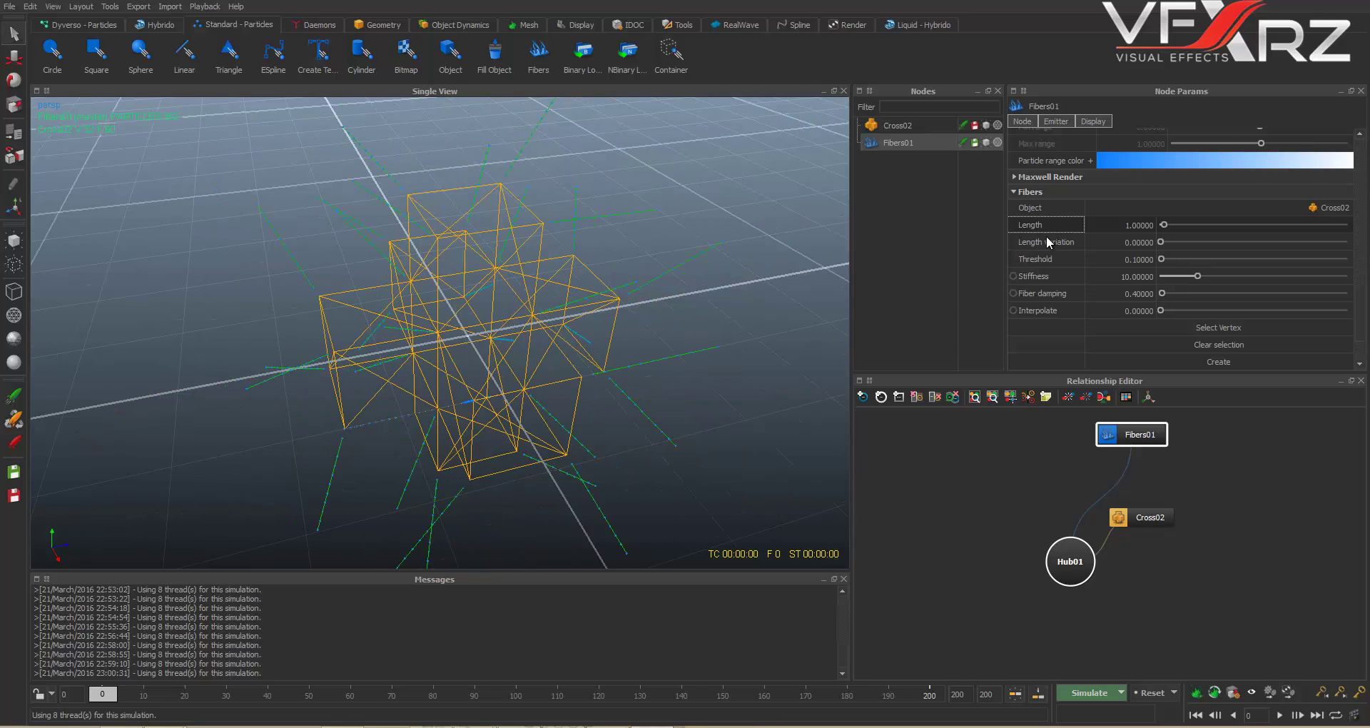
double_click(1124, 225)
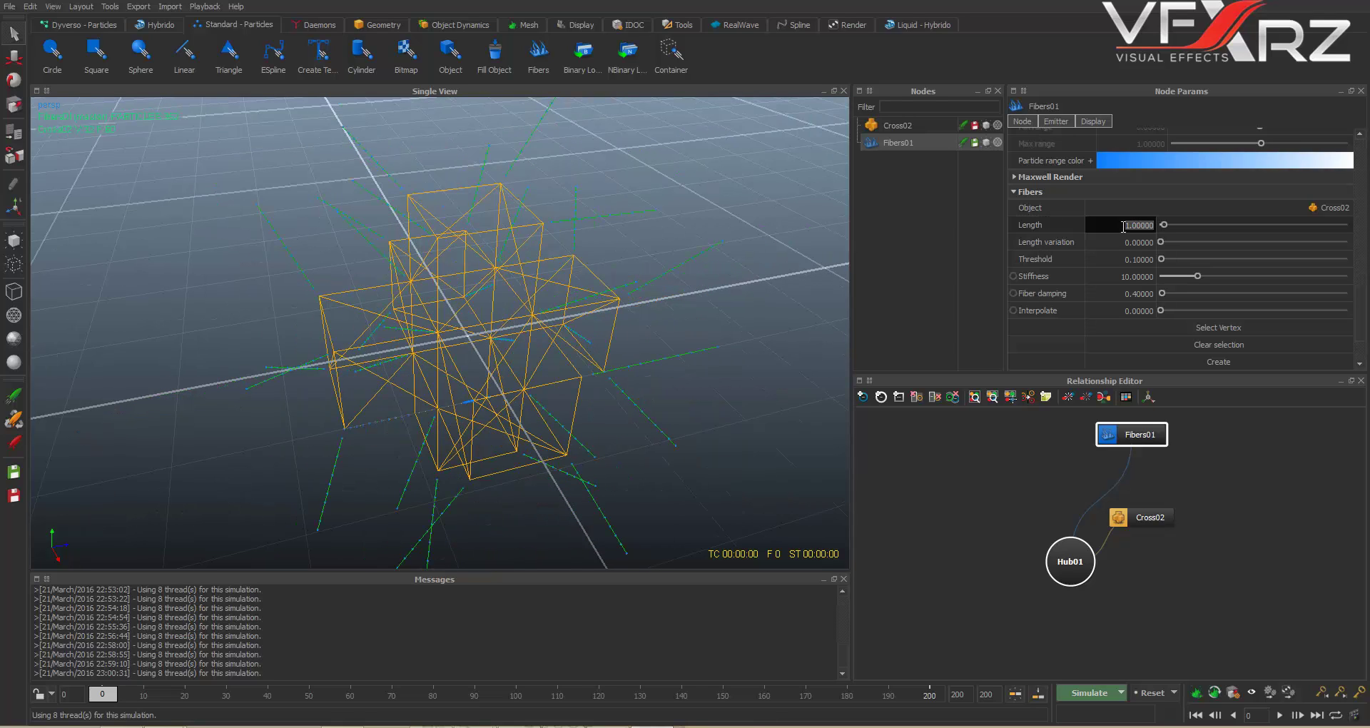
text(2)
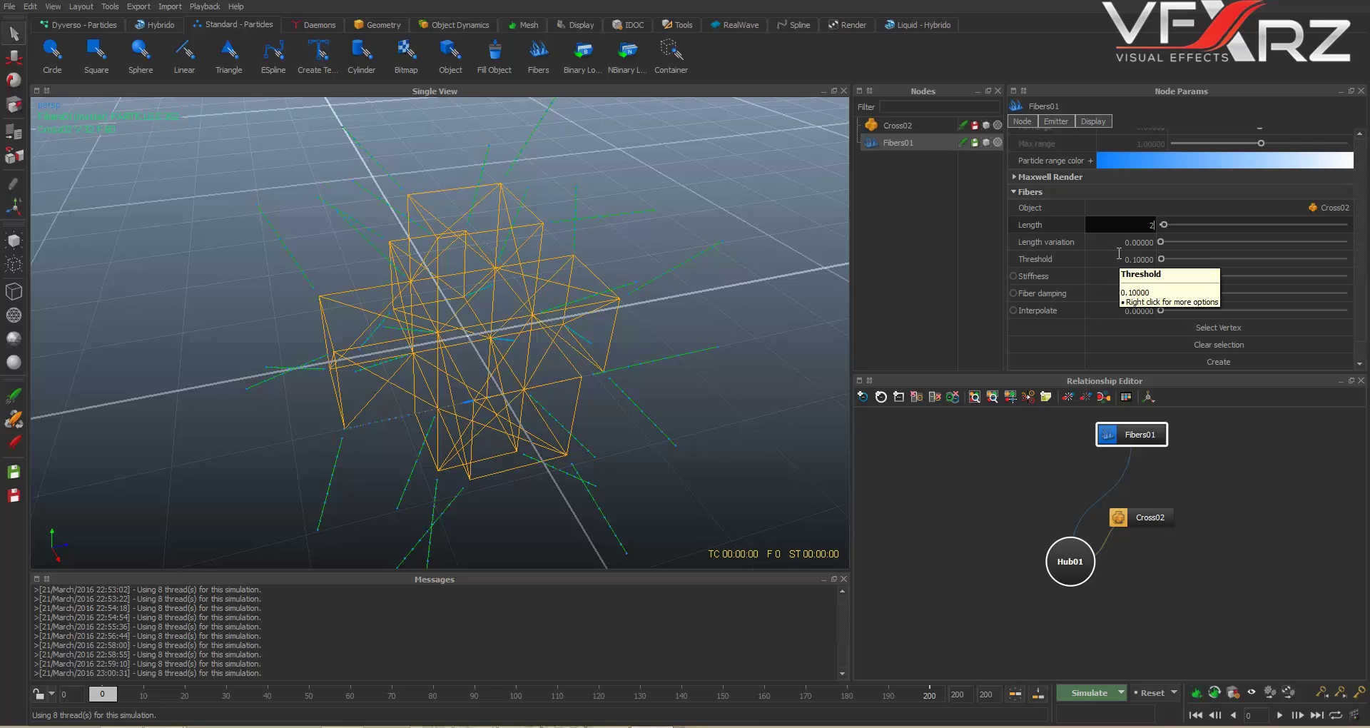
click(970, 278)
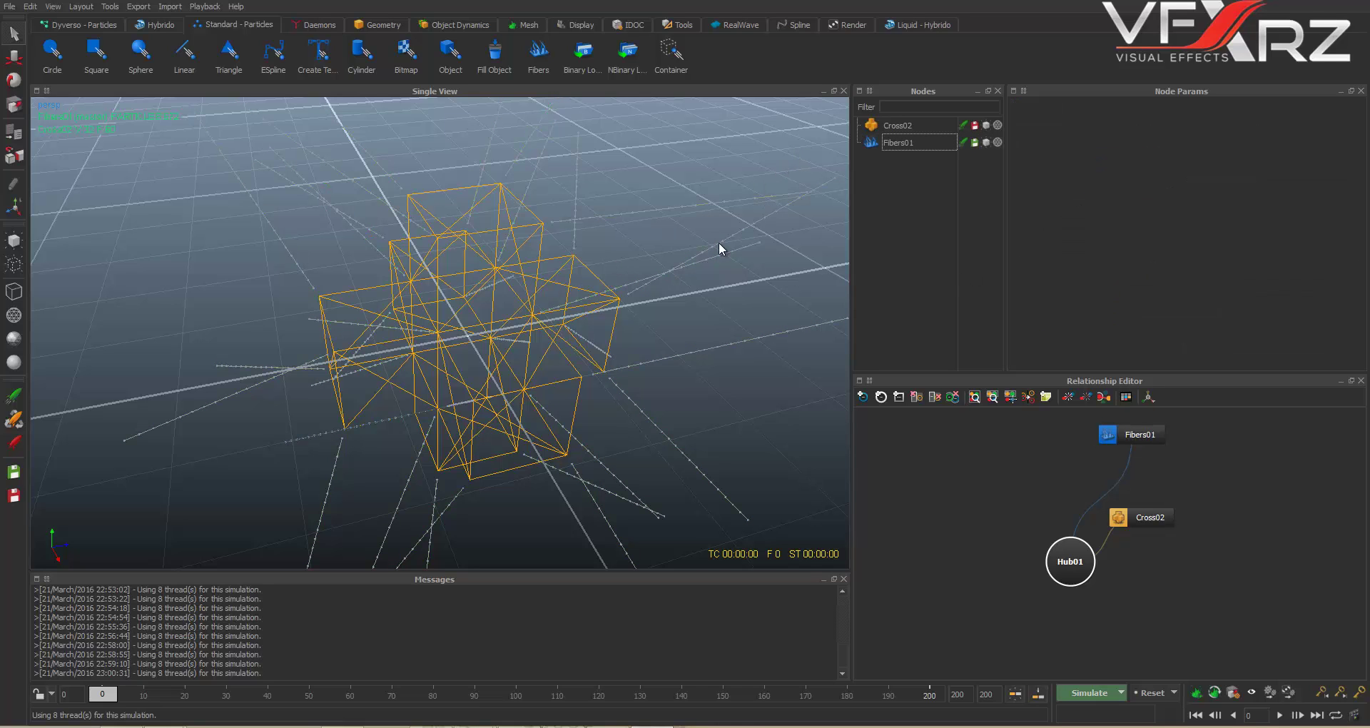
click(887, 142)
alt+middle_drag(668, 250, 658, 267)
alt+drag(620, 304, 661, 145)
click(317, 25)
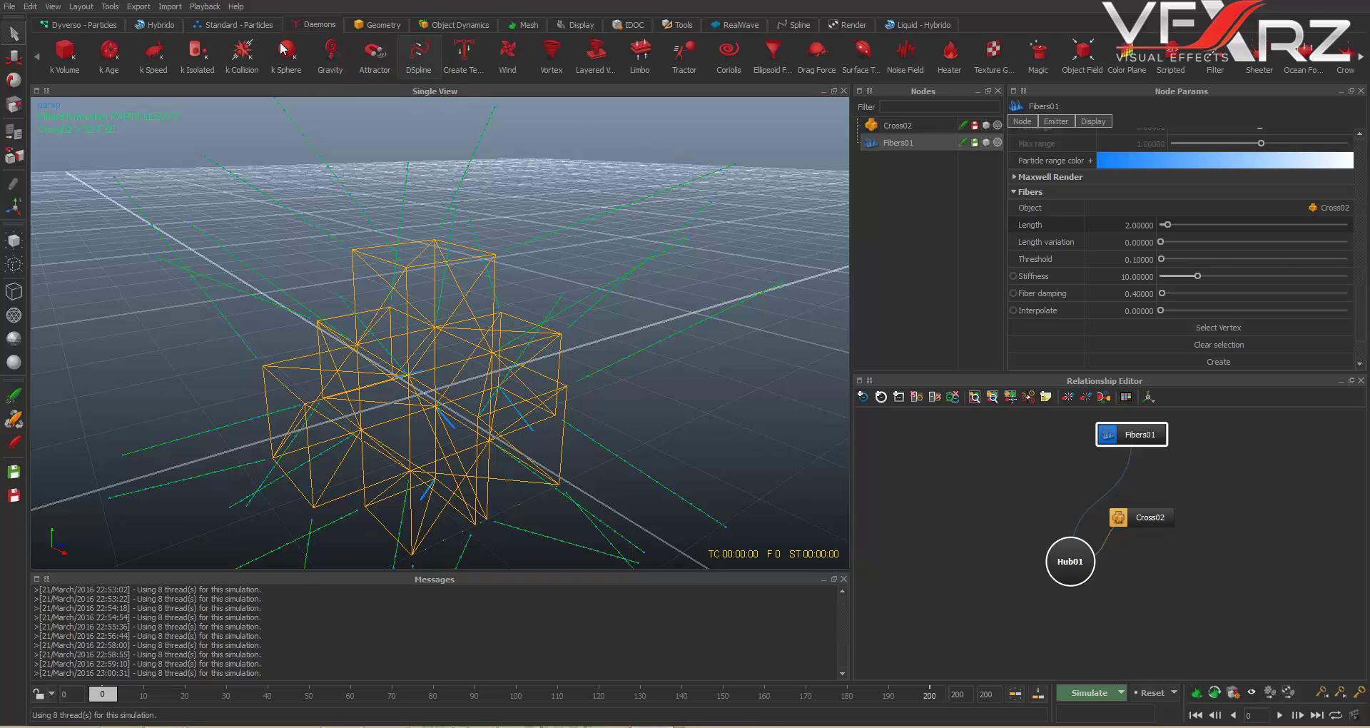
click(249, 29)
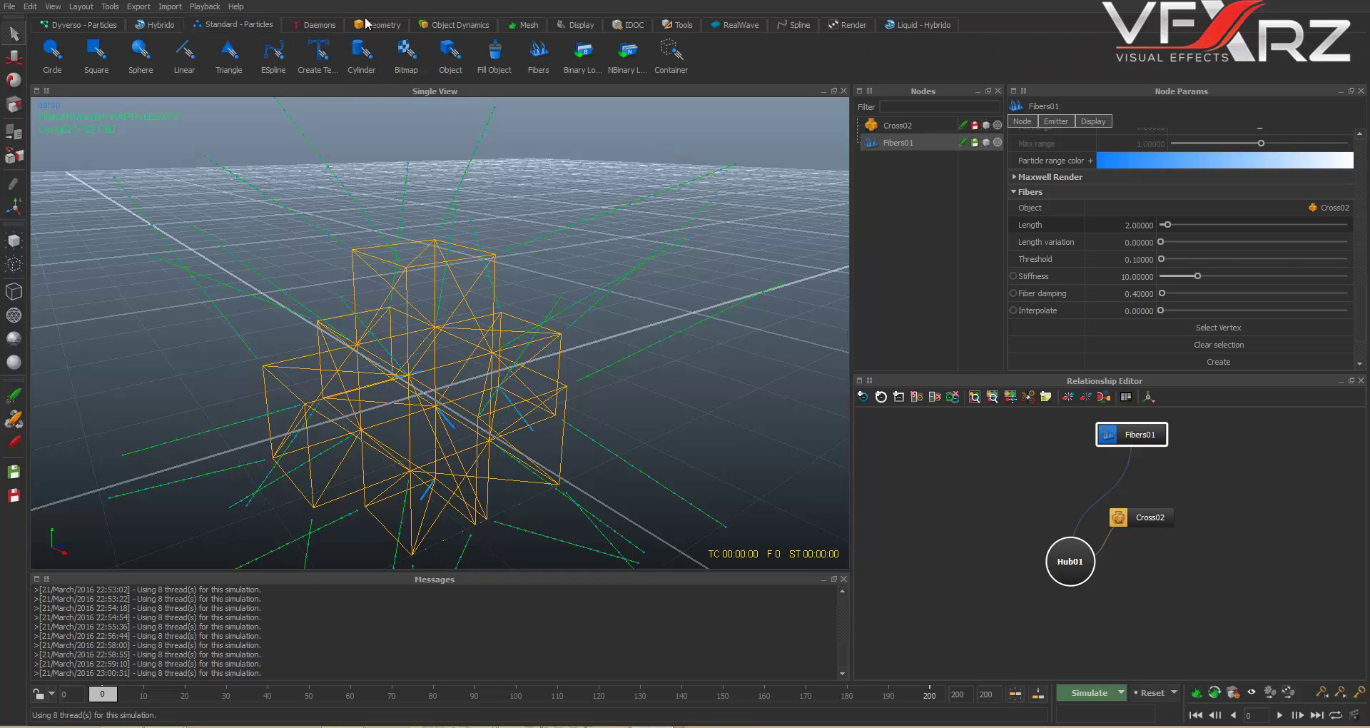
click(512, 28)
click(254, 27)
Step: Delete both the cross object and the Fibers emitter from the scene
click(889, 105)
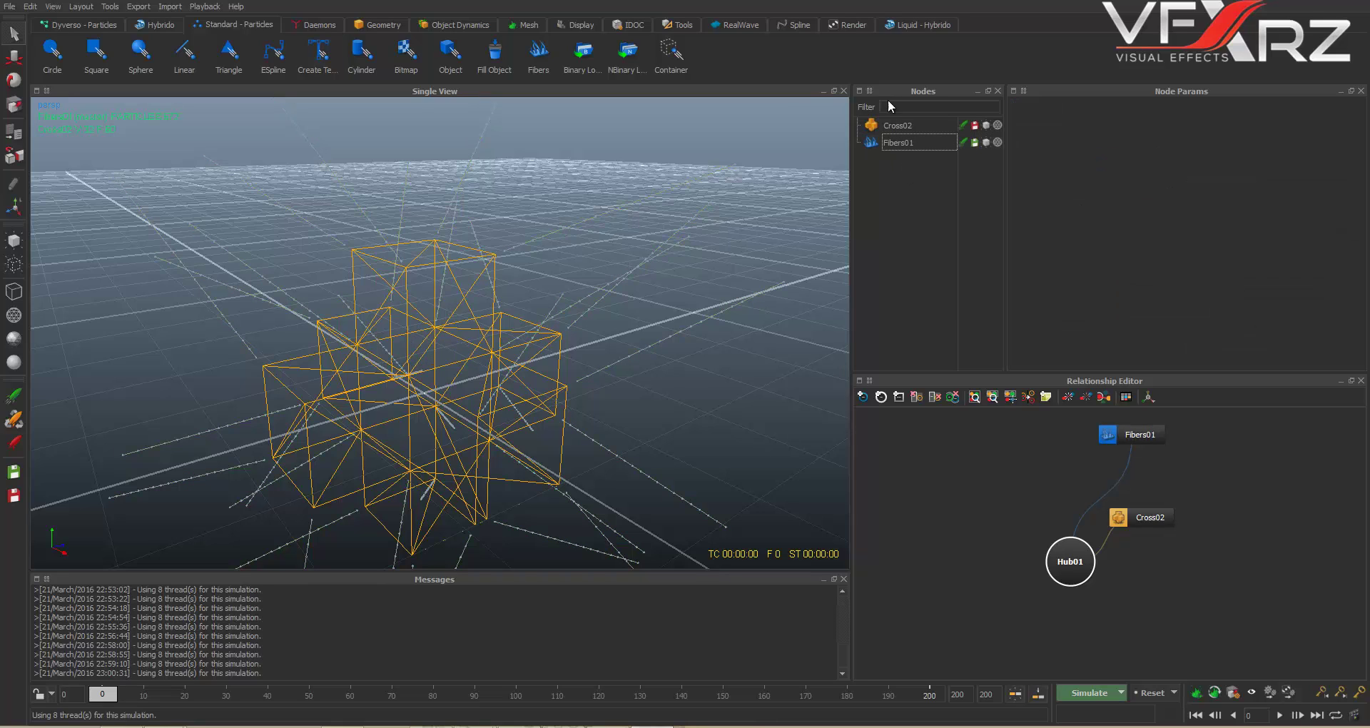
drag(909, 140, 897, 123)
key(Delete)
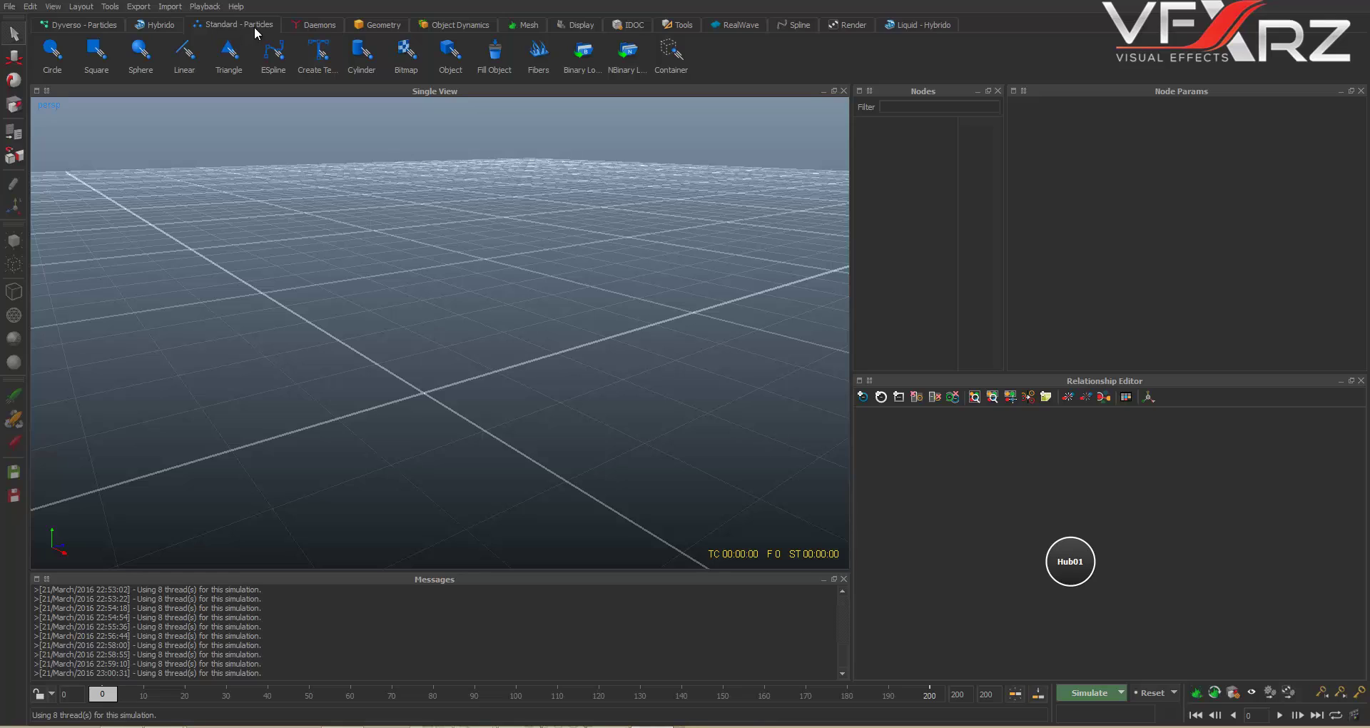
click(311, 24)
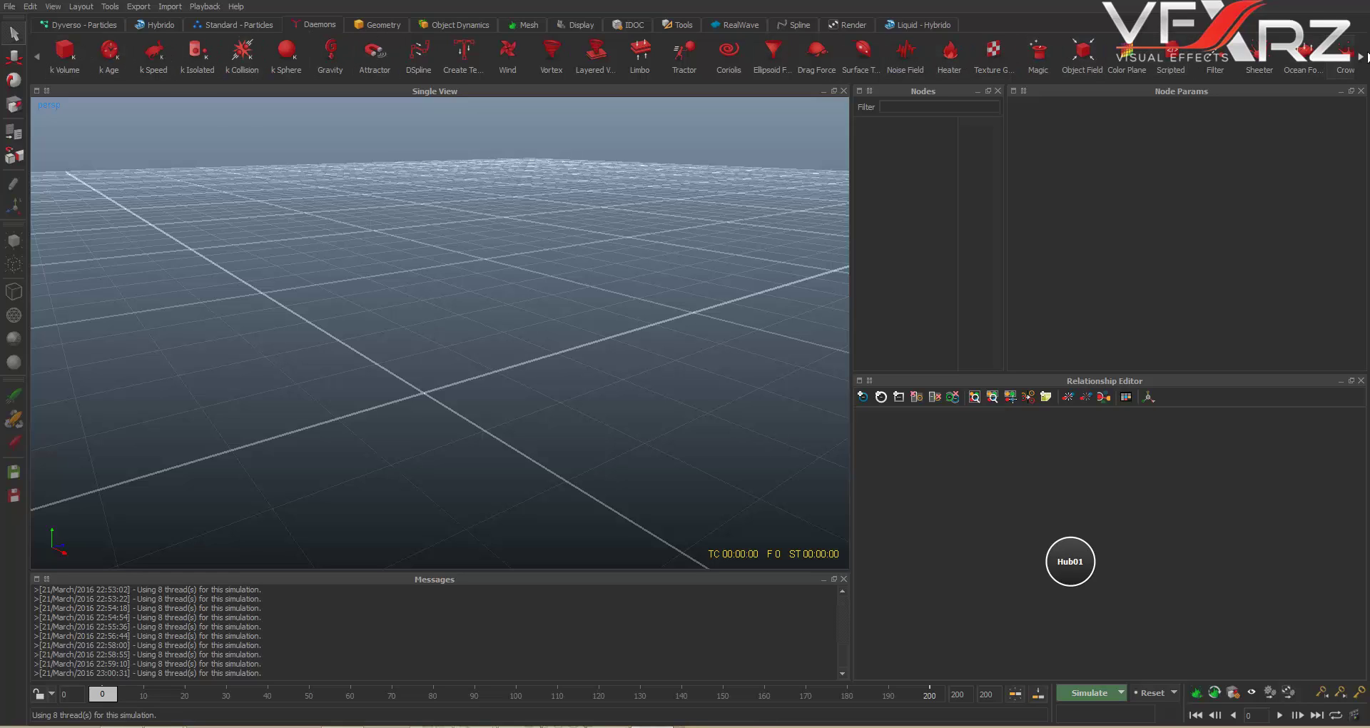
click(1365, 57)
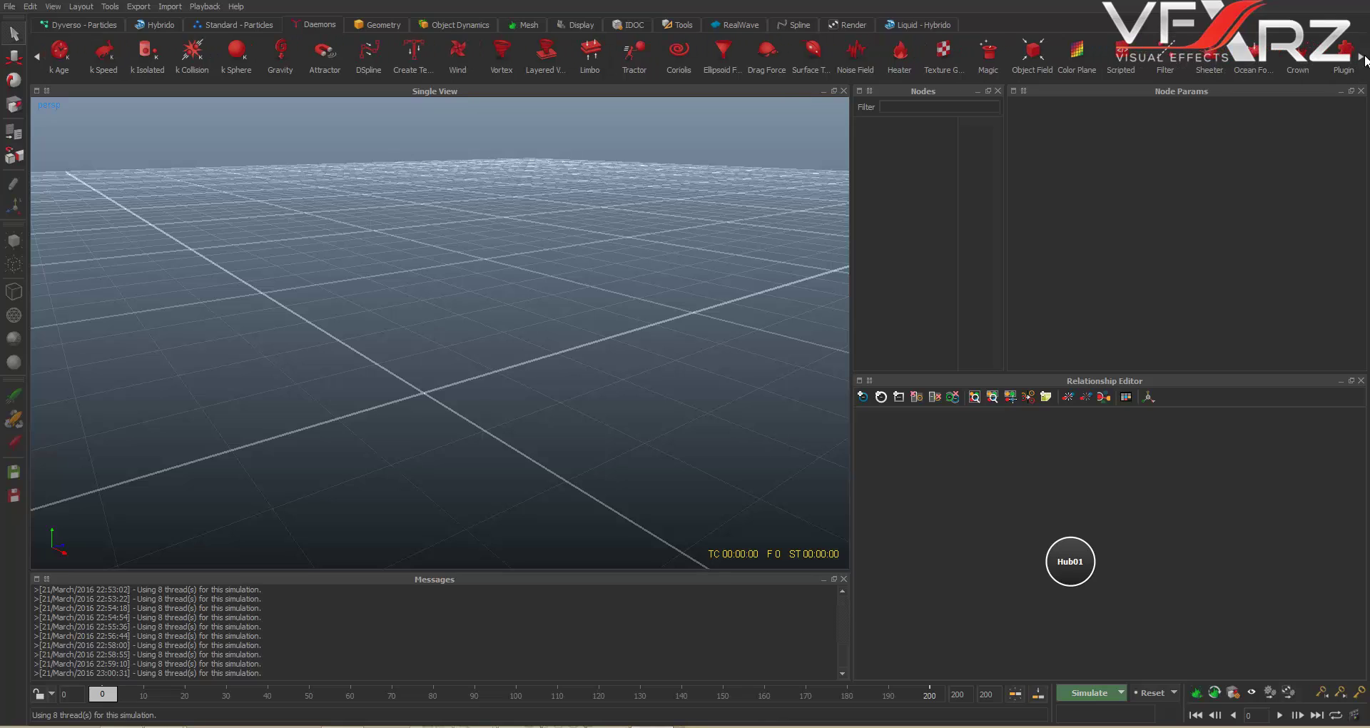
click(1364, 57)
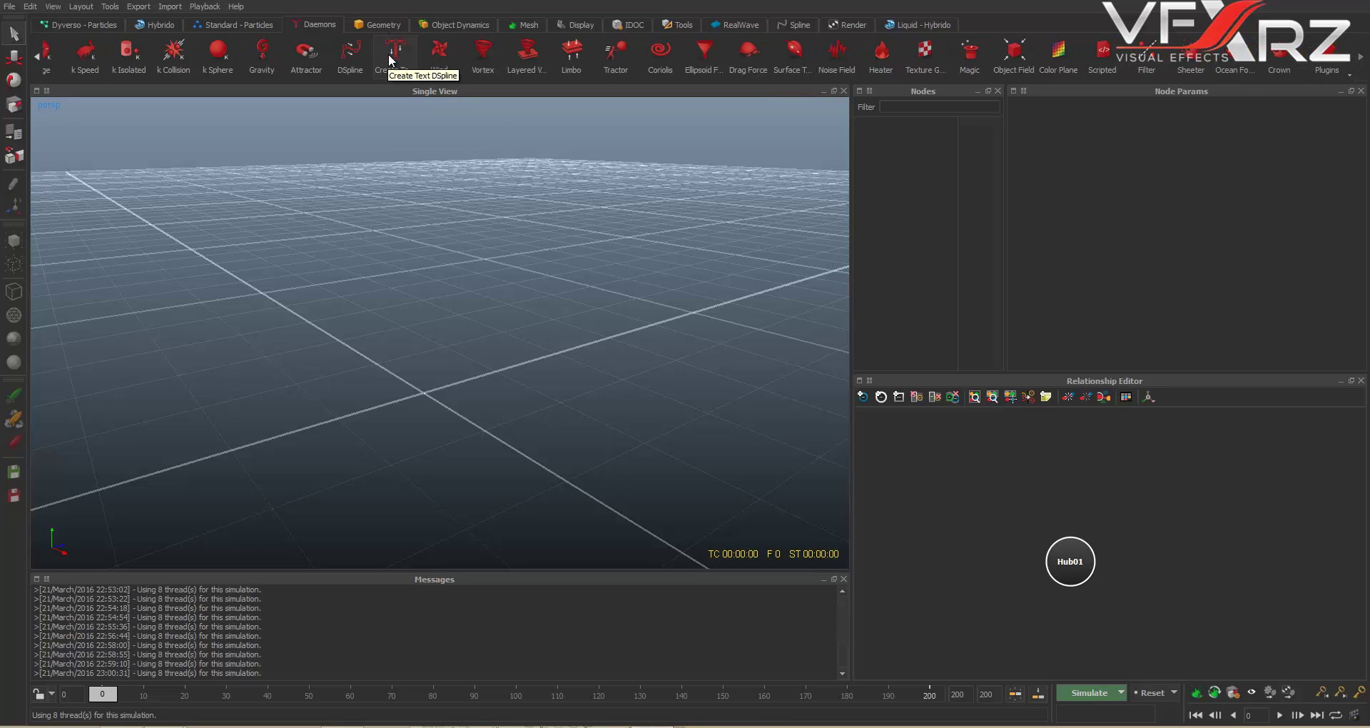
click(529, 26)
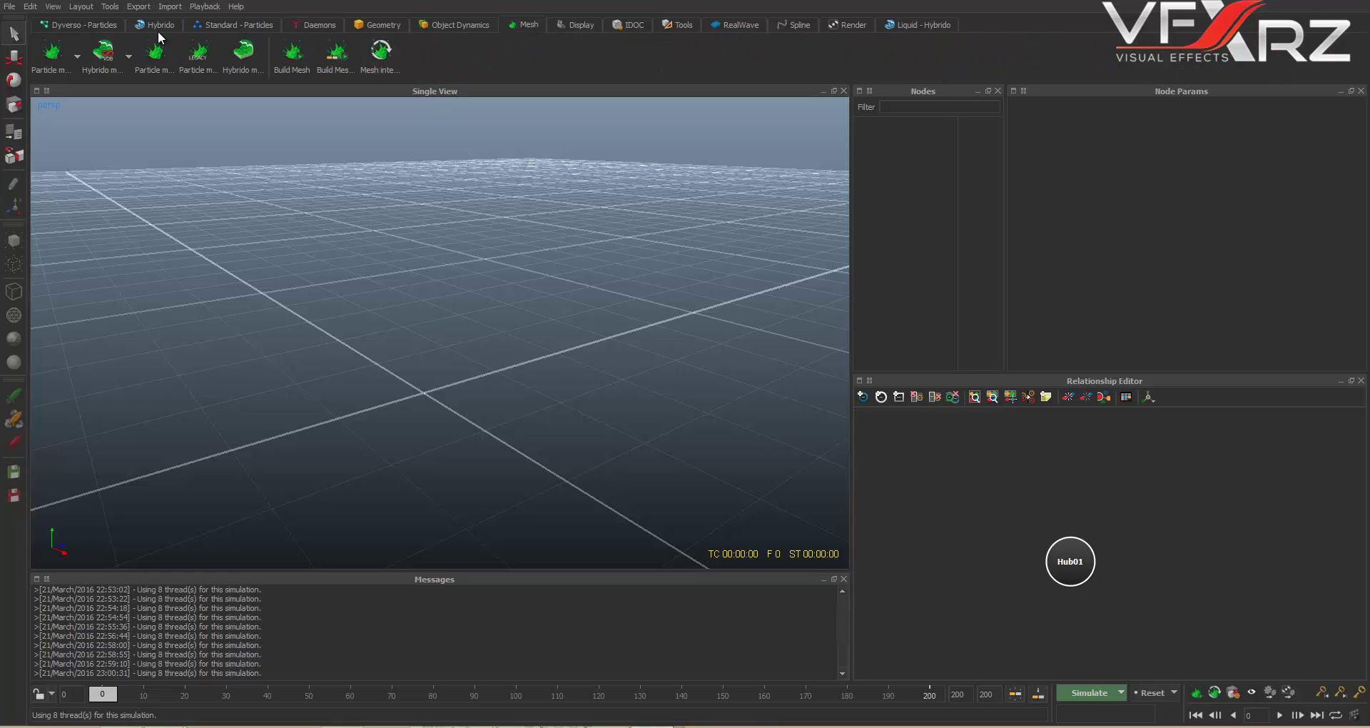
click(232, 25)
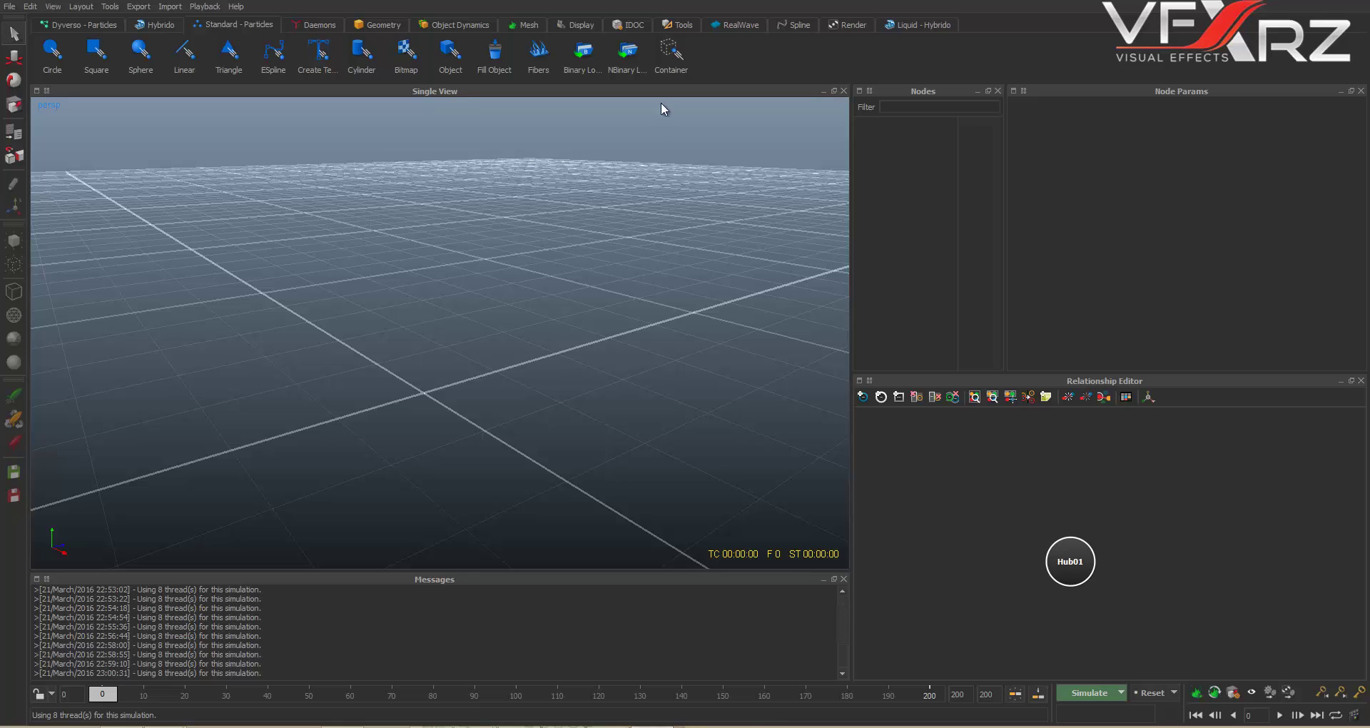